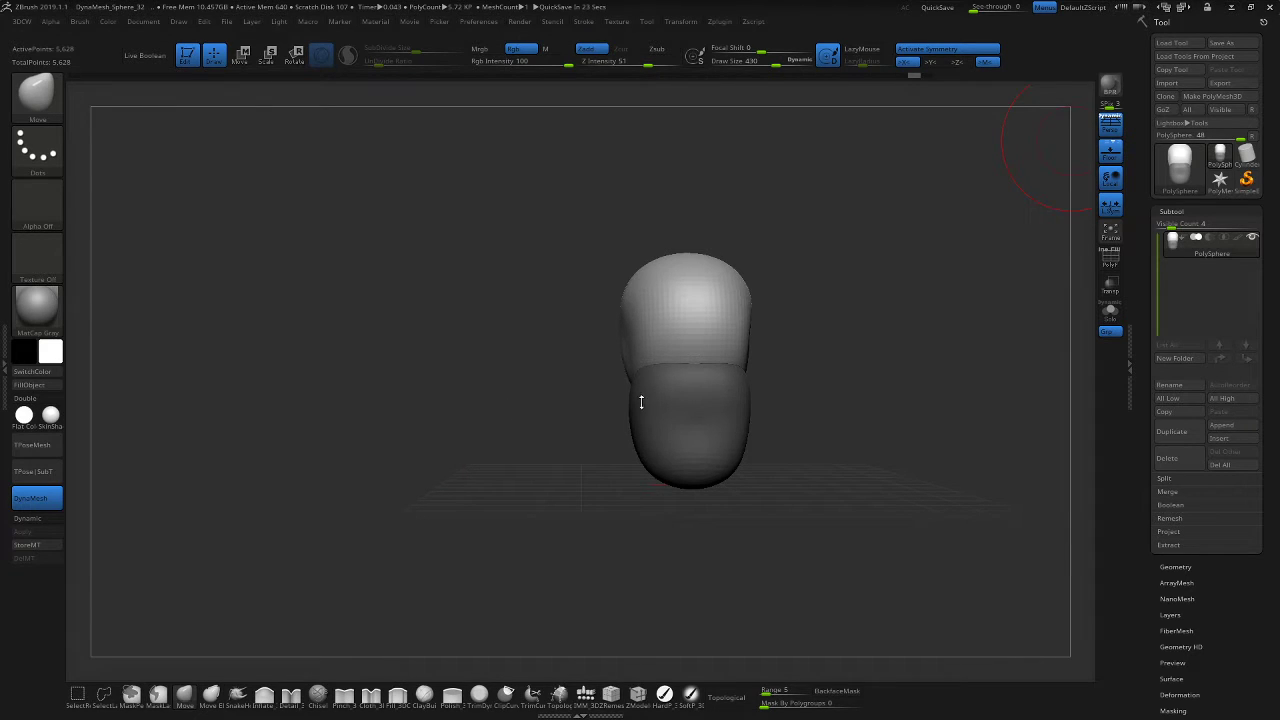
Examine the blocked-in head from the front and both sides, comparing the round cranium with the jaw mass.
drag(826, 377, 871, 388)
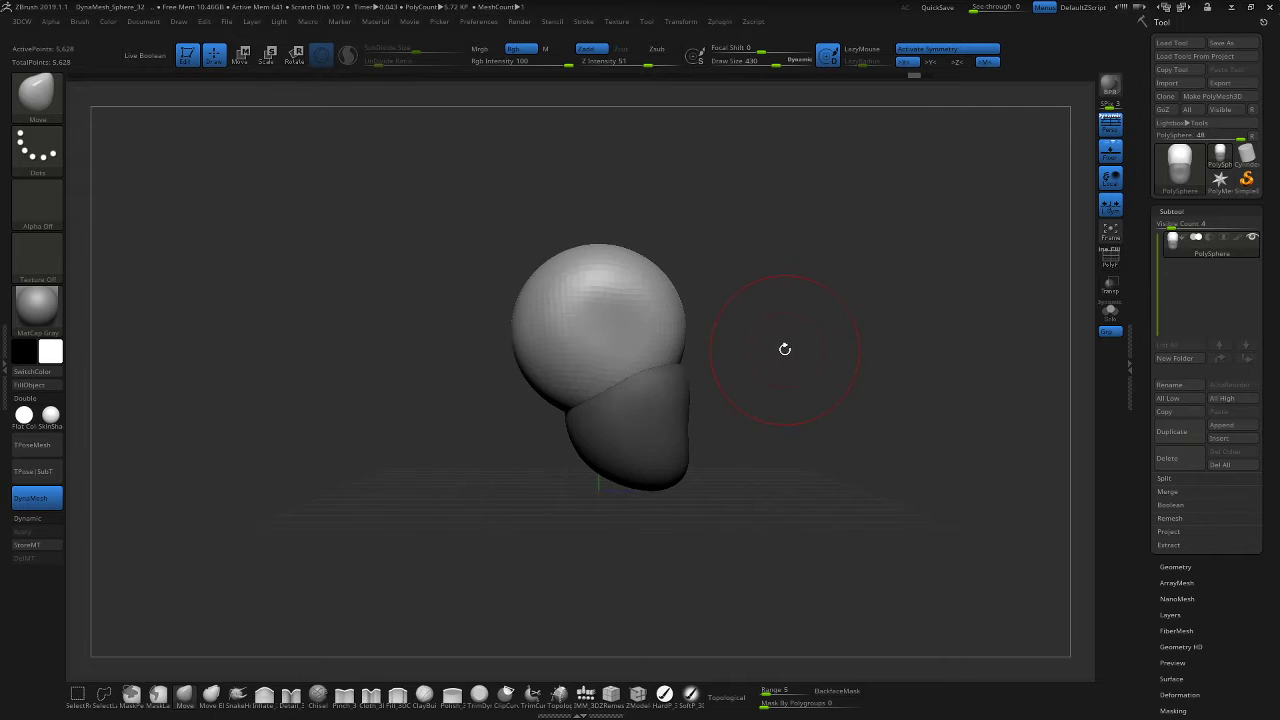
mouse_move(788, 351)
alt+mouse_down()
mouse_move(747, 324)
mouse_move(821, 384)
mouse_move(811, 409)
mouse_move(842, 442)
mouse_move(776, 389)
mouse_move(812, 396)
mouse_move(760, 372)
mouse_move(766, 400)
mouse_move(727, 322)
alt+mouse_up()
drag(790, 374, 746, 390)
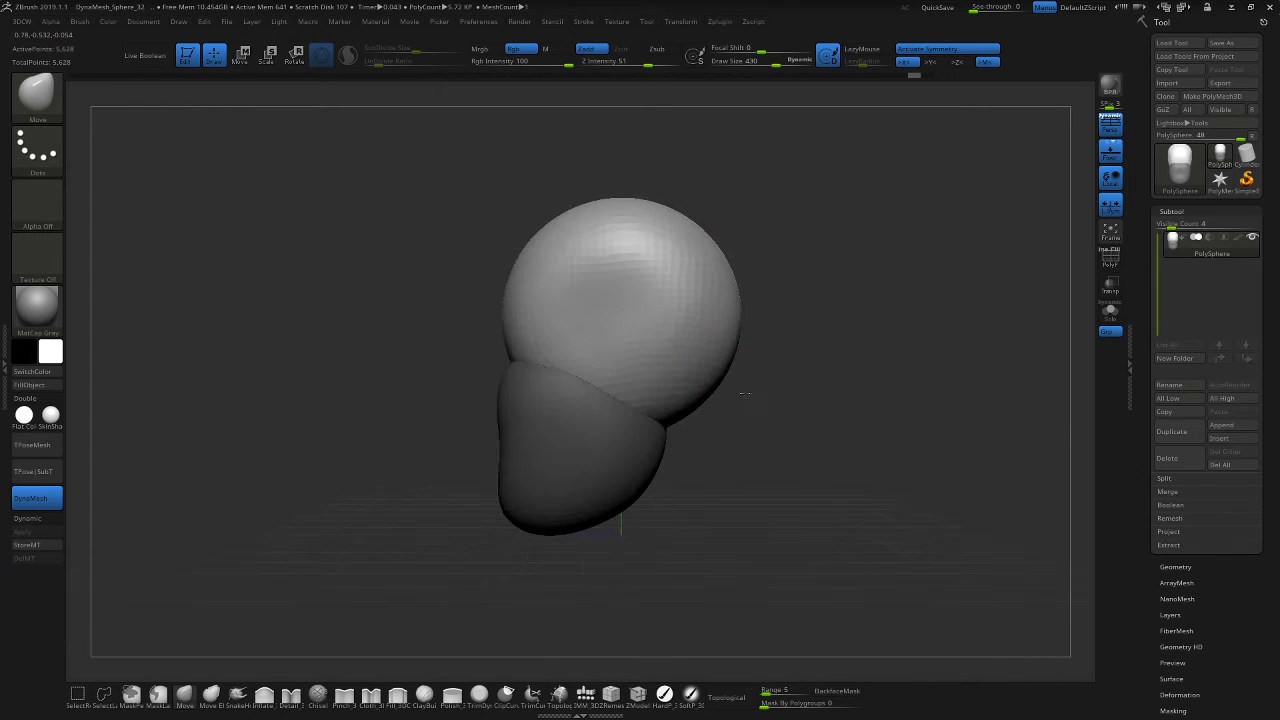
shift+drag(813, 457, 840, 457)
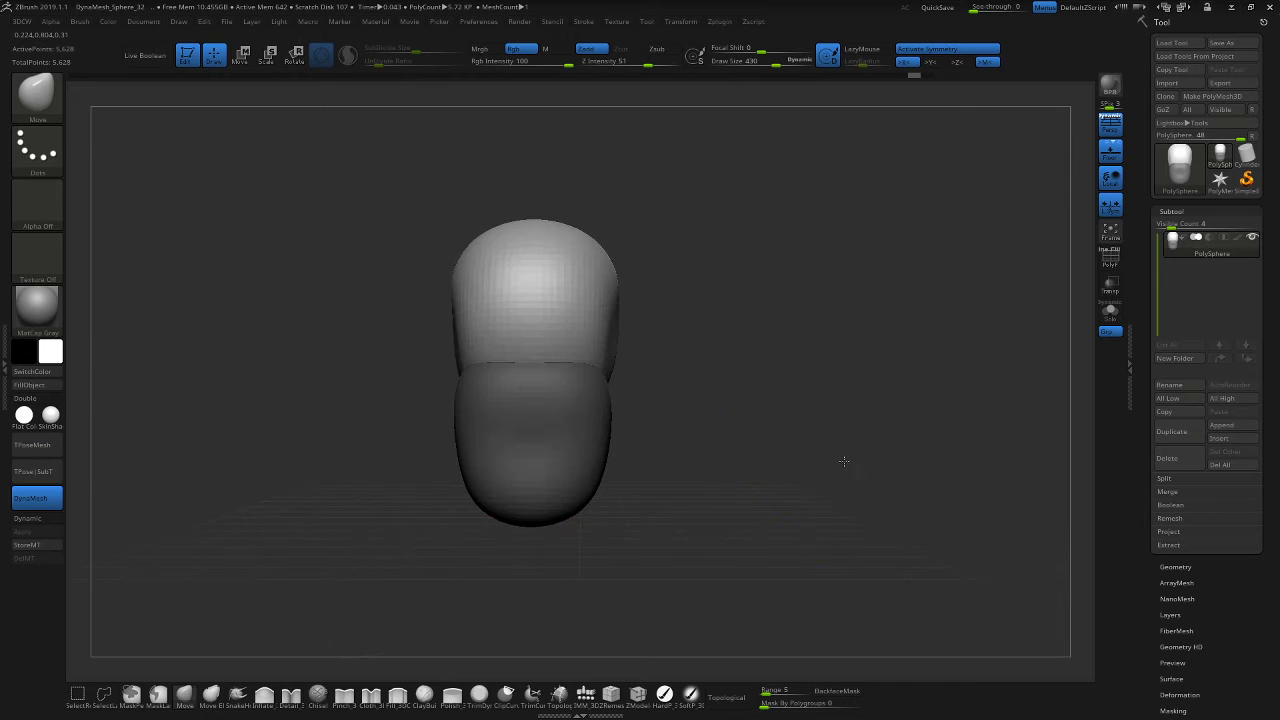
alt+drag(706, 380, 856, 384)
drag(790, 345, 868, 356)
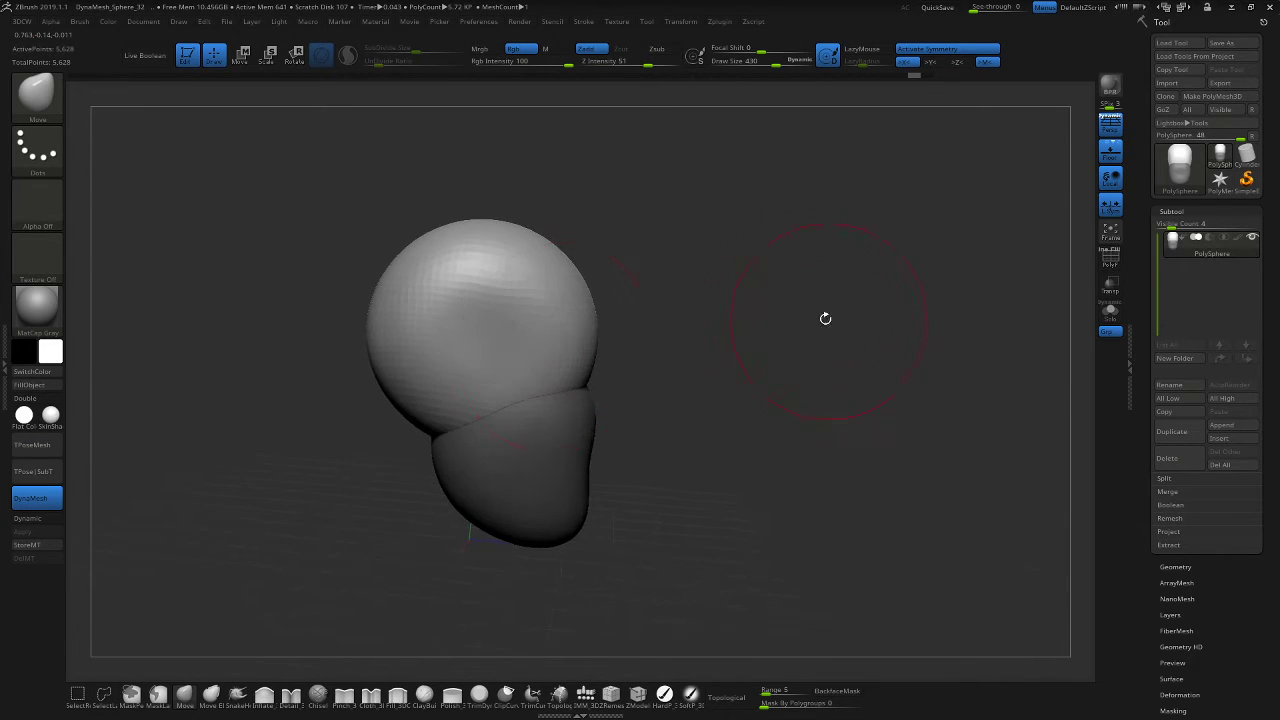
shift+drag(733, 366, 765, 331)
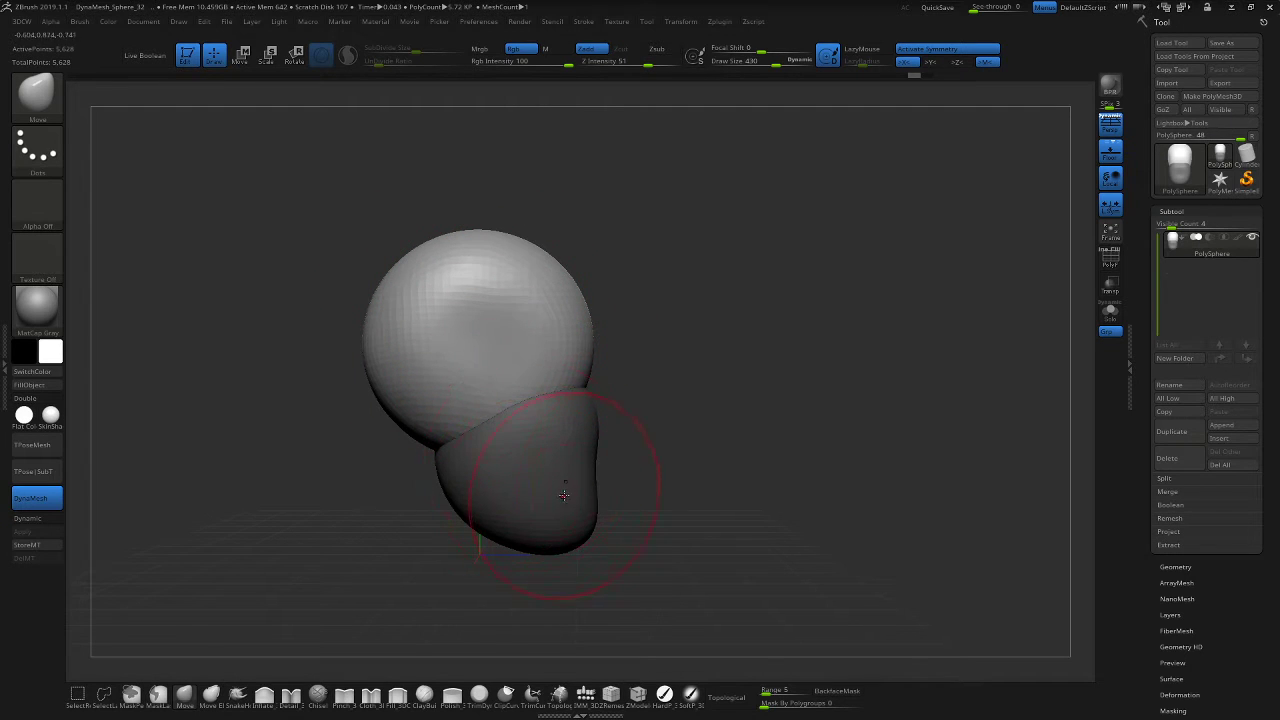
shift+drag(650, 475, 697, 429)
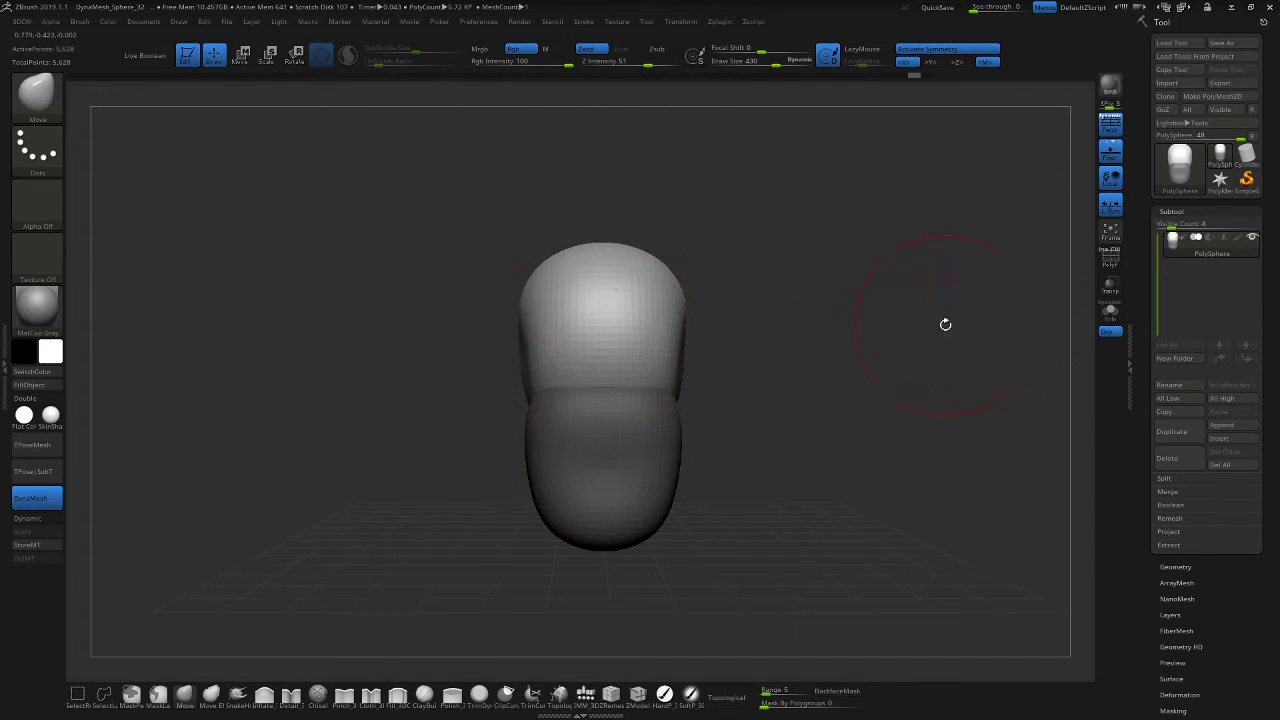
drag(874, 320, 748, 414)
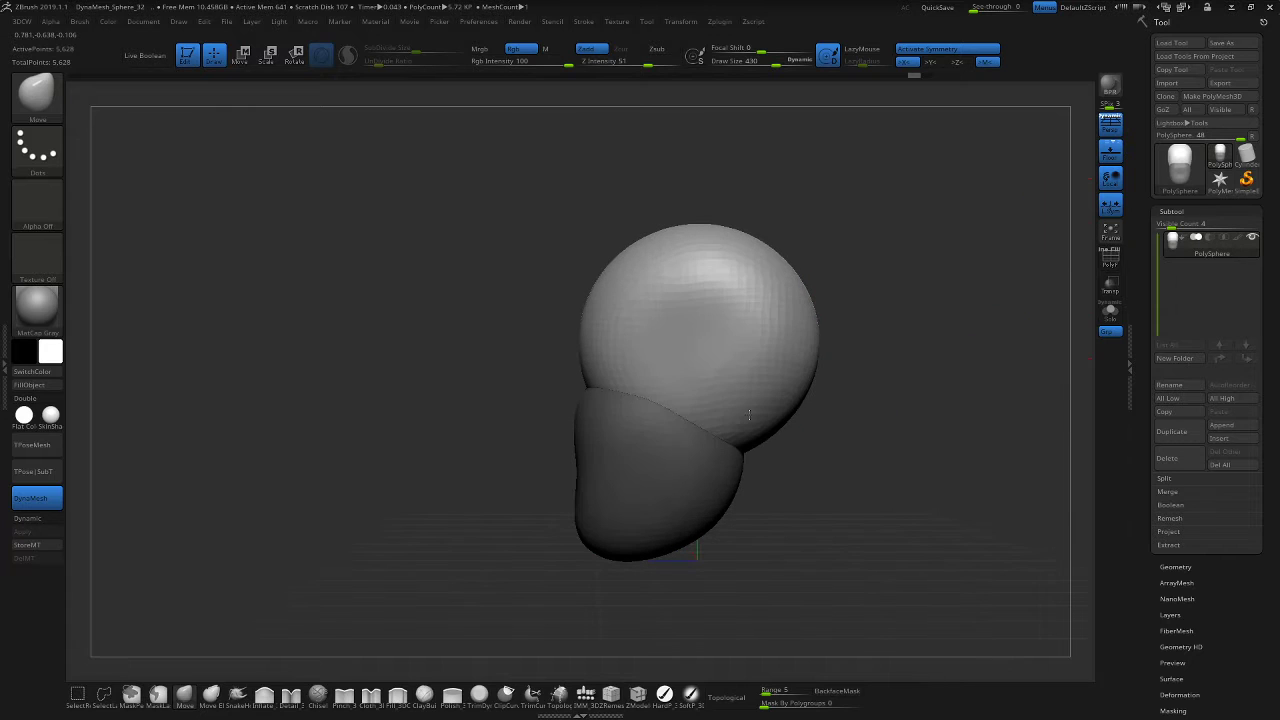
alt+drag(870, 473, 826, 409)
mouse_move(862, 386)
mouse_down()
mouse_move(724, 366)
mouse_move(783, 400)
mouse_move(830, 388)
mouse_up()
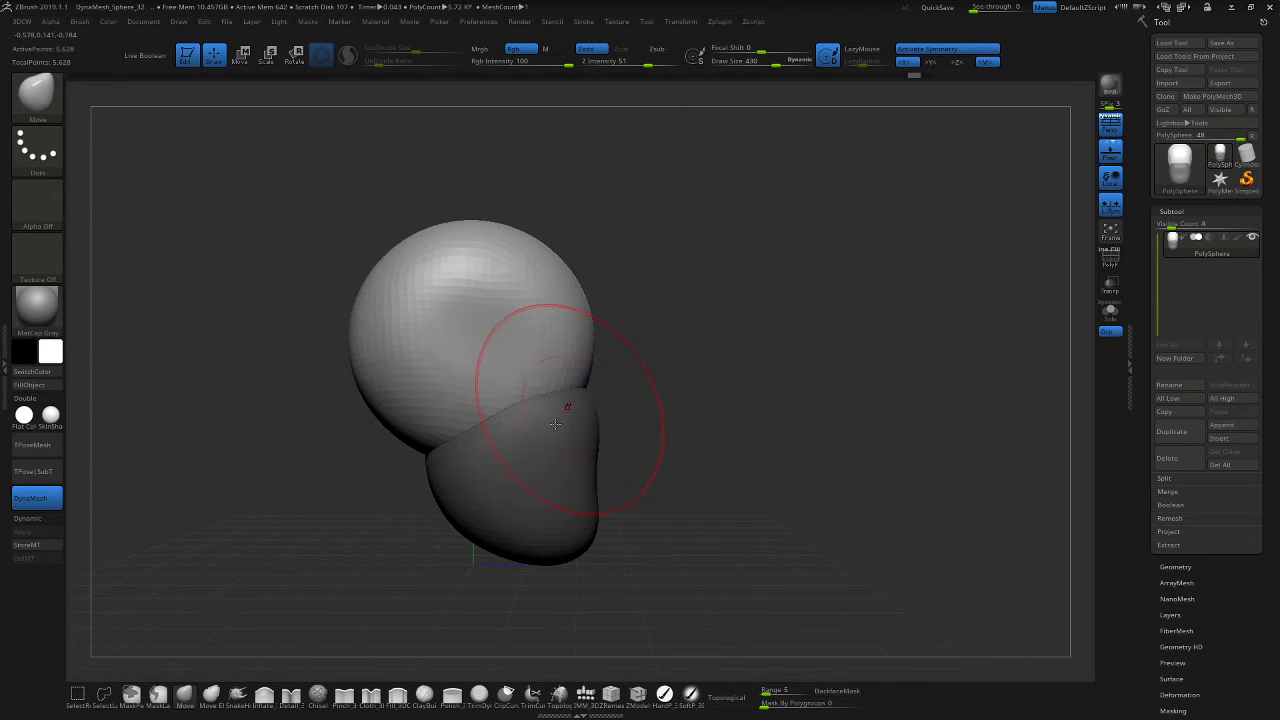
drag(738, 419, 660, 419)
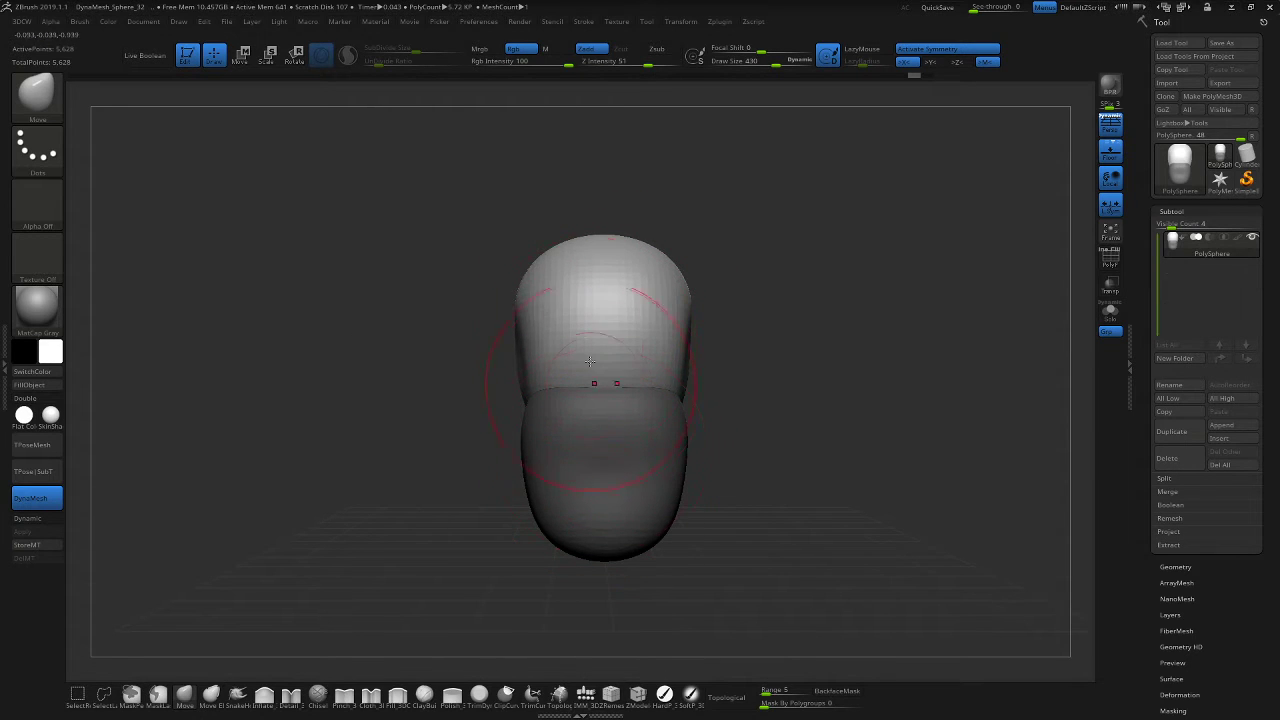
drag(778, 371, 703, 349)
drag(788, 374, 826, 380)
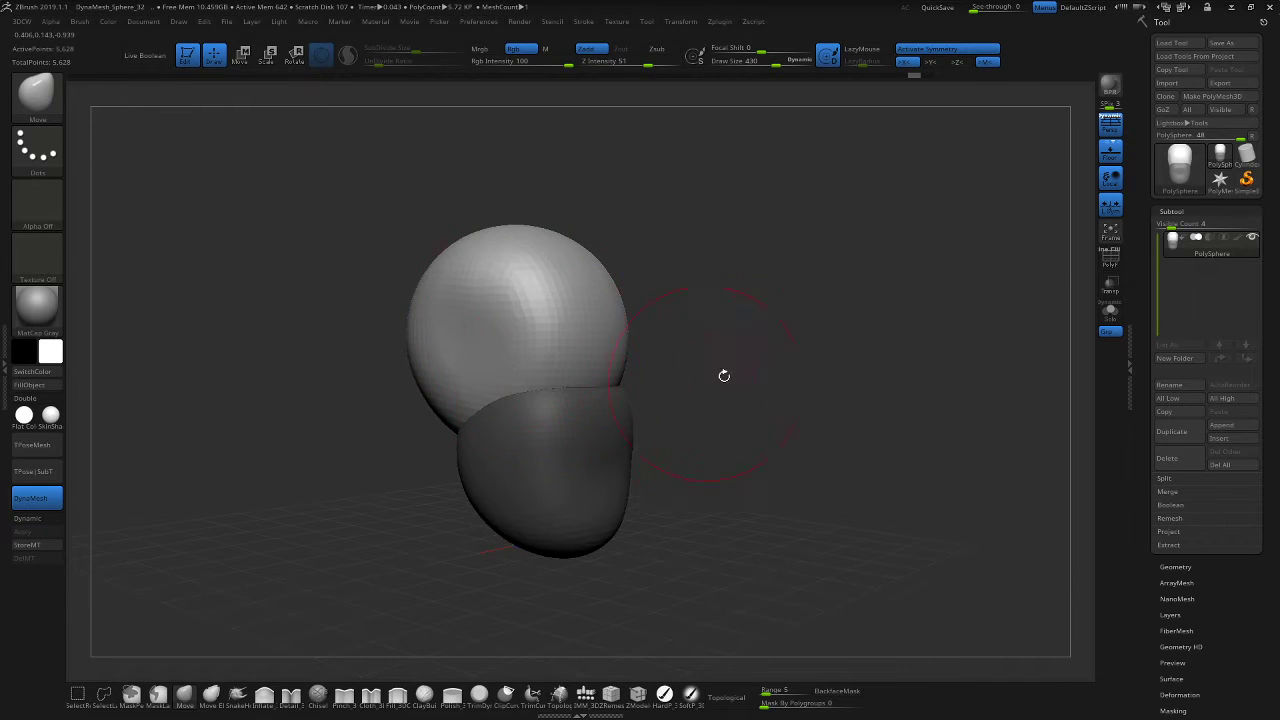
mouse_move(723, 371)
shift+mouse_down()
mouse_move(783, 371)
mouse_move(725, 351)
mouse_move(763, 306)
mouse_move(795, 340)
mouse_move(765, 351)
shift+mouse_up()
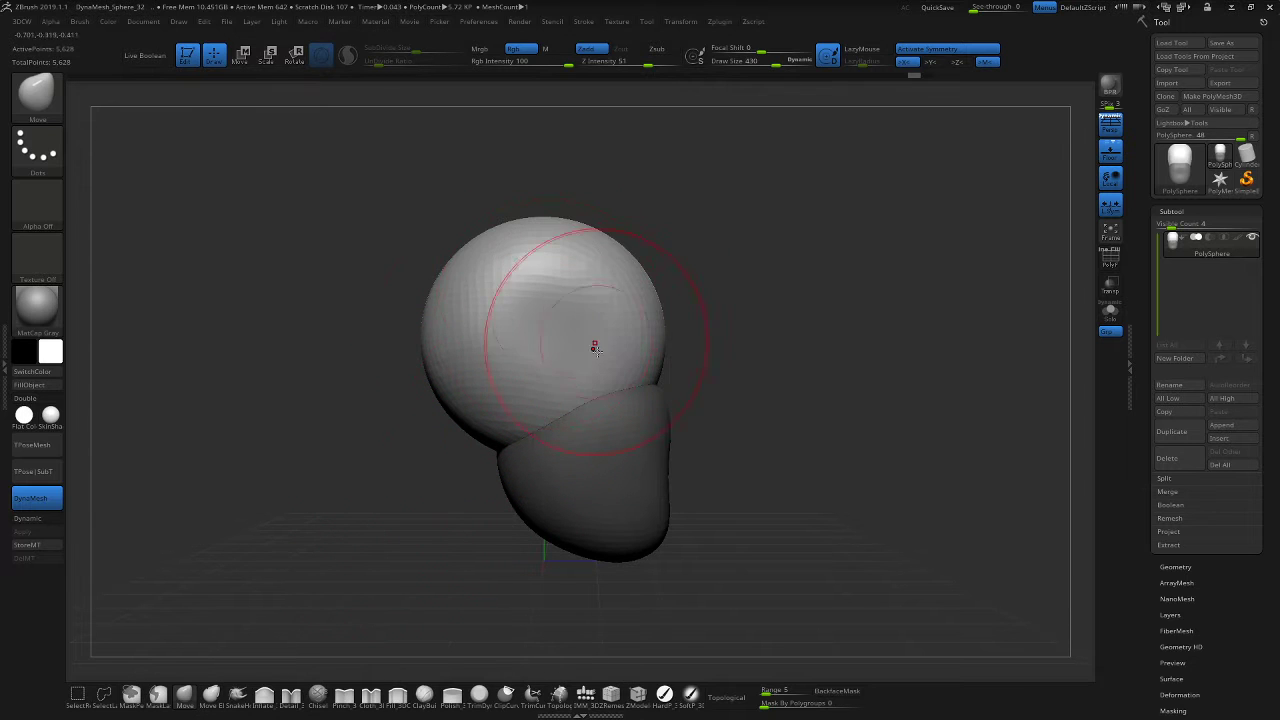
mouse_move(810, 314)
mouse_down()
mouse_move(751, 306)
mouse_move(820, 294)
mouse_up()
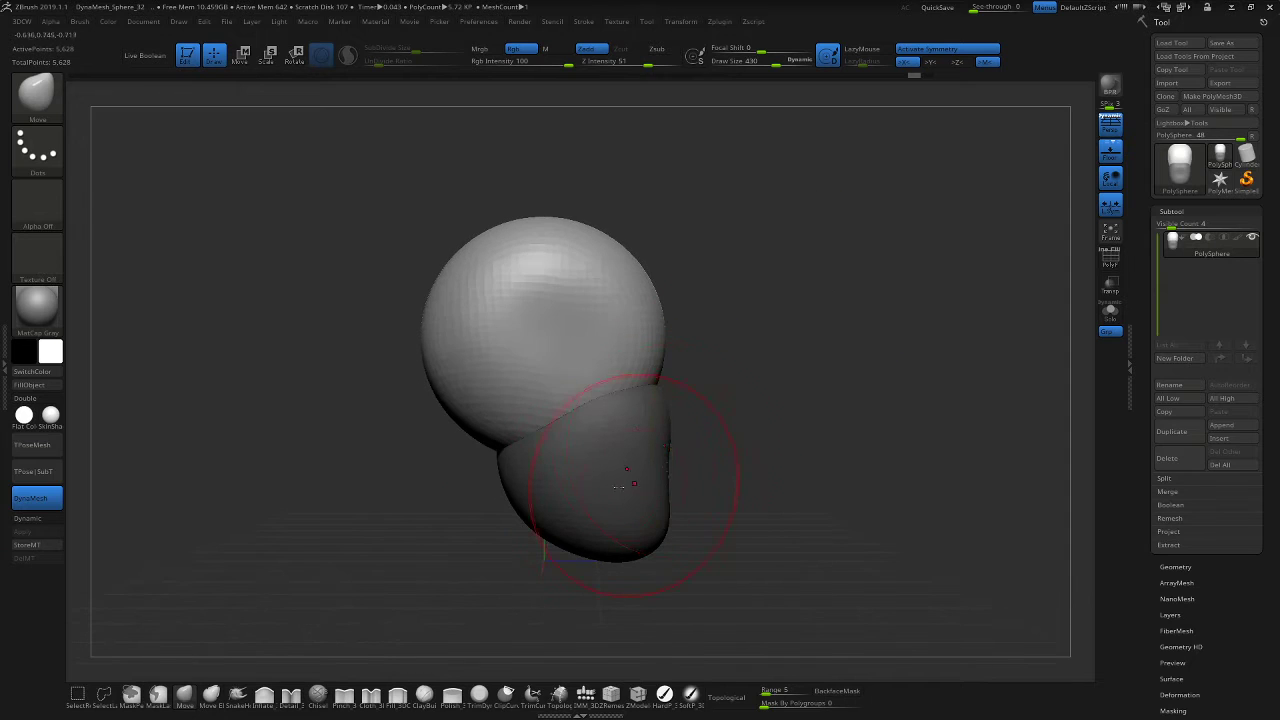
Invert the mask to protect the cranium, then reshape the front of the face and the chin in side view with the Move brush.
ctrl+click(779, 354)
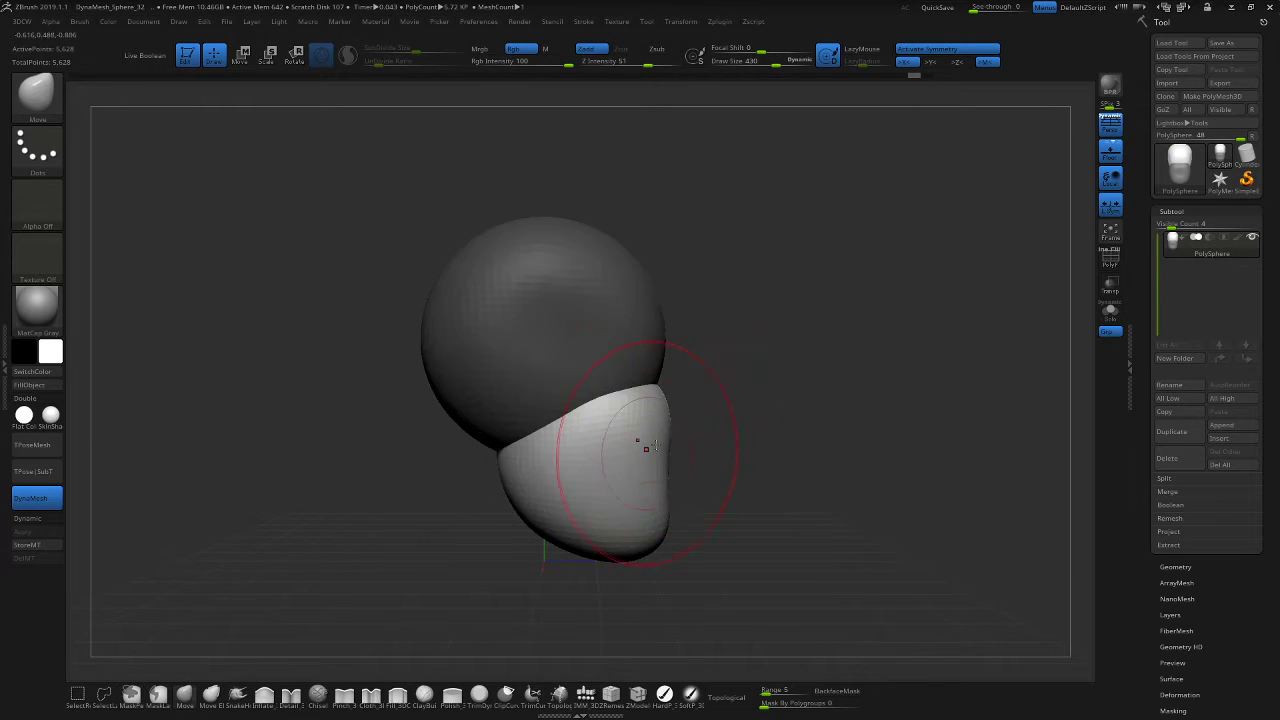
drag(636, 449, 641, 440)
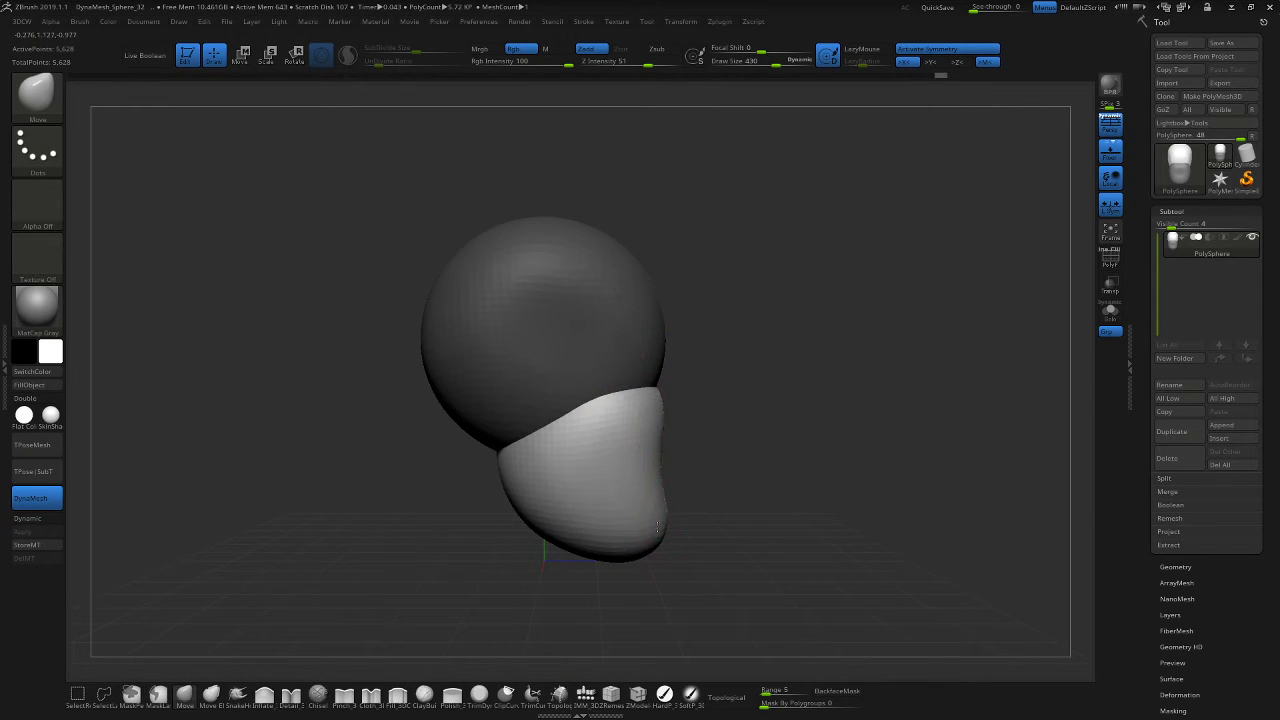
drag(656, 530, 647, 525)
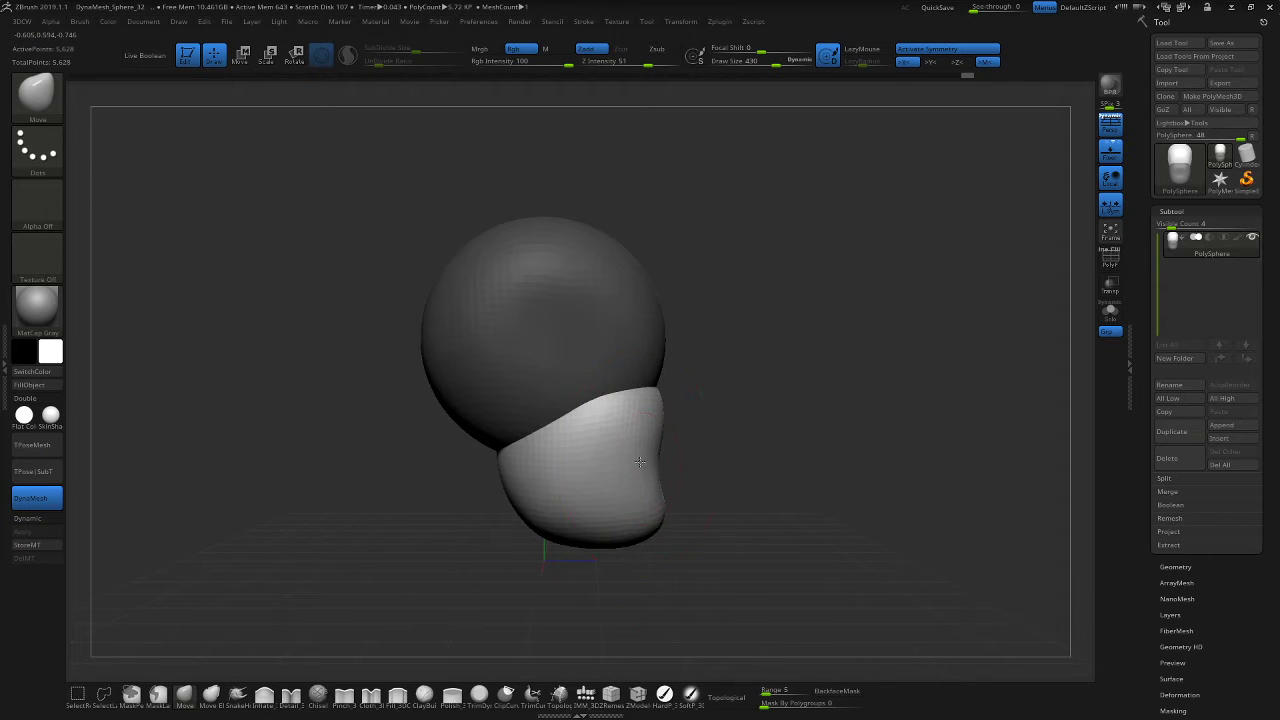
mouse_move(642, 462)
mouse_down()
mouse_move(771, 374)
mouse_move(757, 367)
mouse_up()
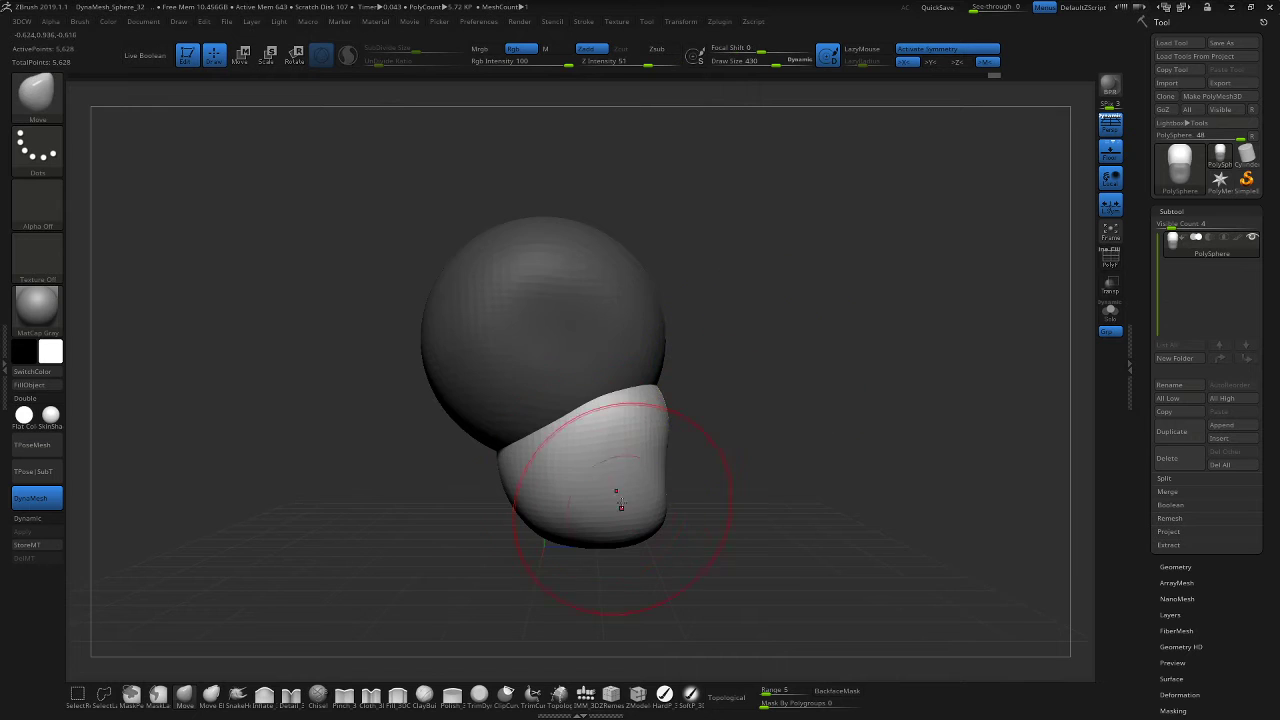
mouse_move(722, 423)
mouse_down()
mouse_move(757, 376)
mouse_move(748, 383)
mouse_move(771, 394)
mouse_move(754, 433)
mouse_up()
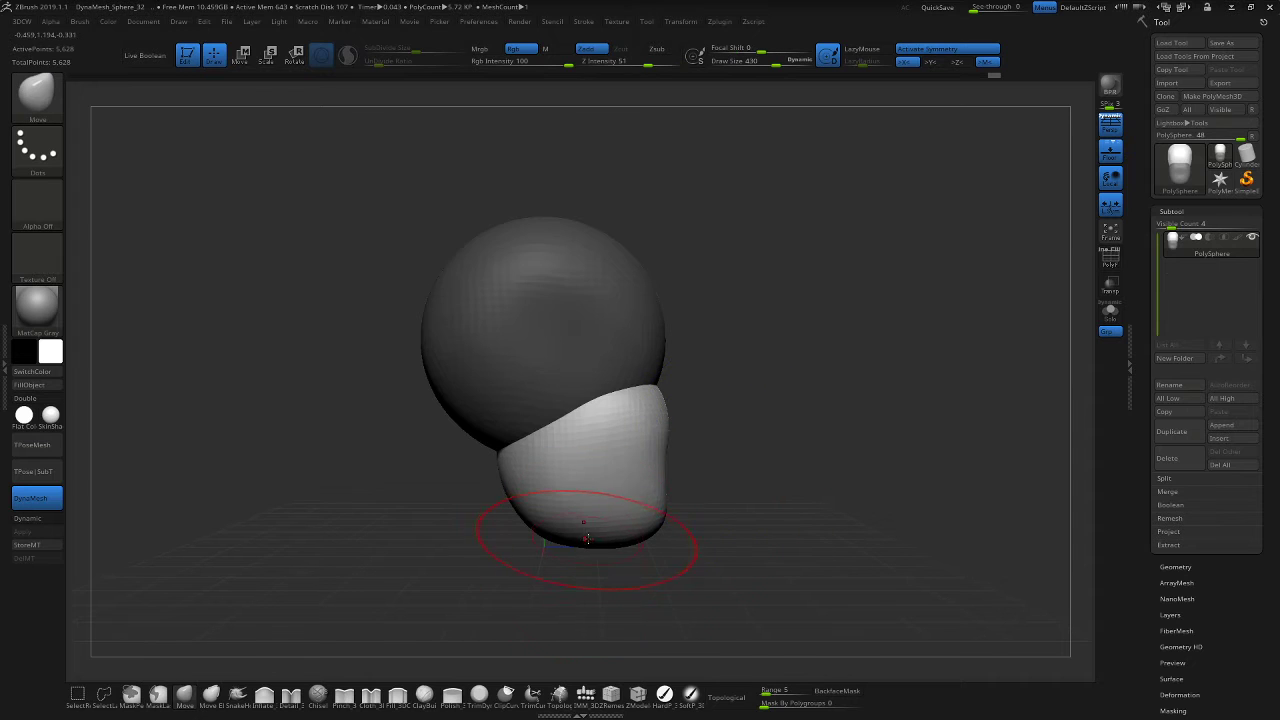
Adjust the underside of the jaw and pull the upper front edge of the face up toward the brow with the Move brush.
mouse_move(587, 539)
mouse_down()
mouse_move(592, 562)
mouse_move(571, 498)
mouse_move(508, 486)
mouse_up()
key(ctrl+z)
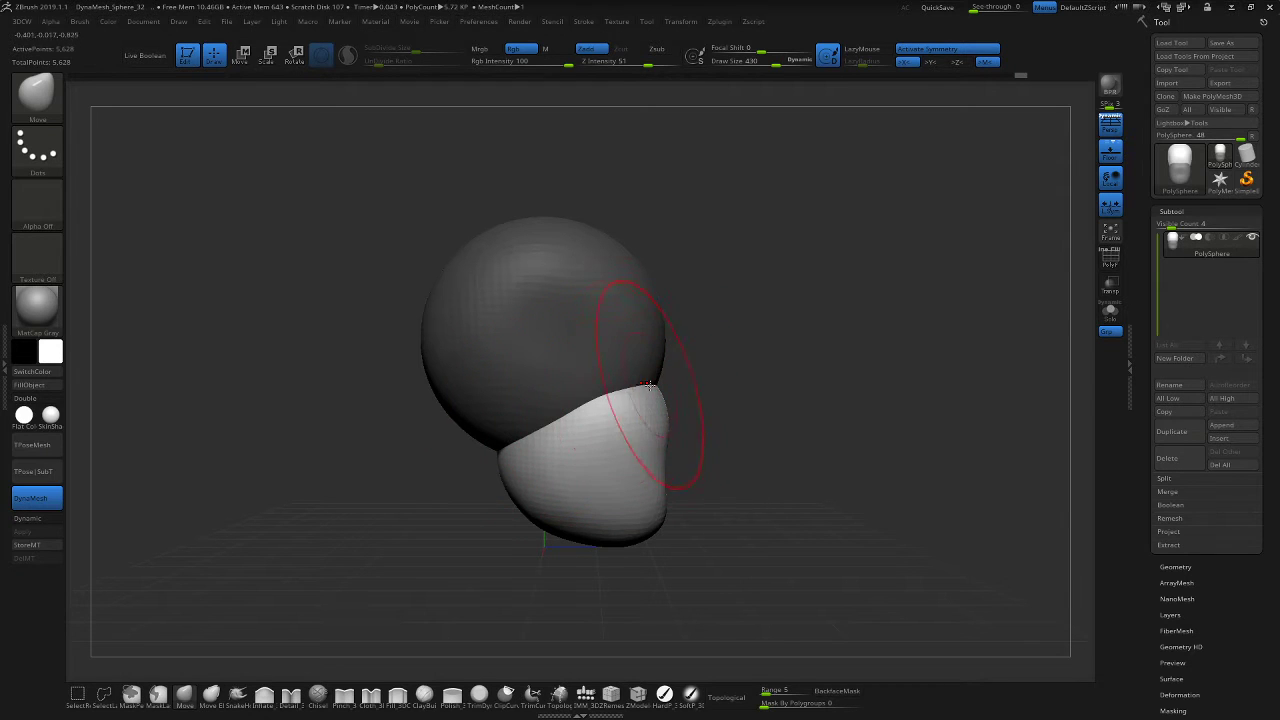
drag(627, 405, 658, 369)
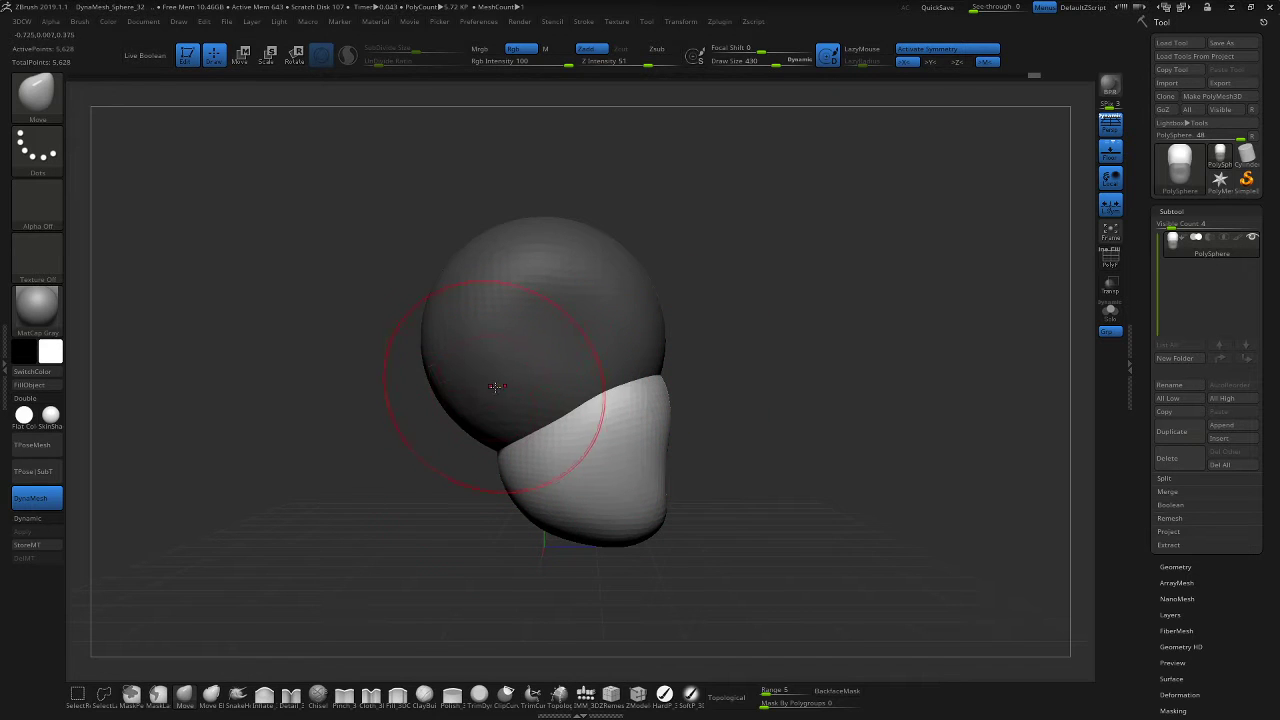
Check the head's side profile as a solid black silhouette by swapping the main and secondary colours.
key(v)
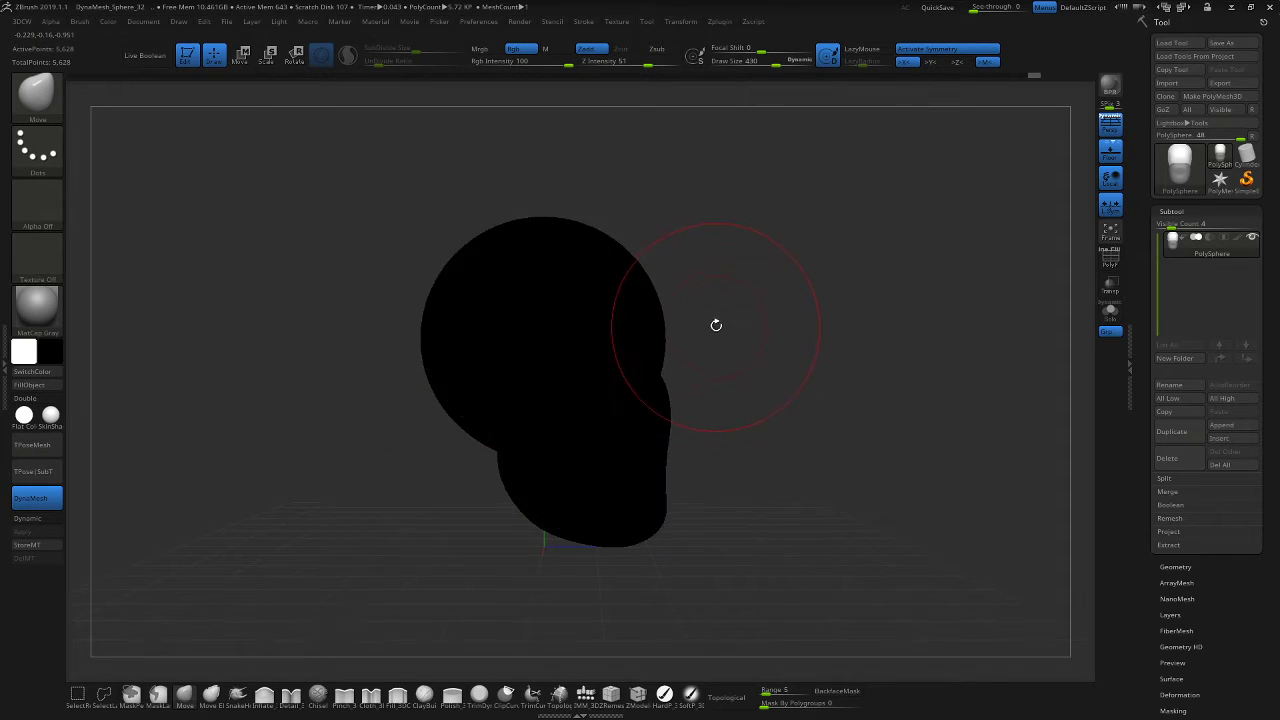
drag(790, 300, 808, 300)
key(v)
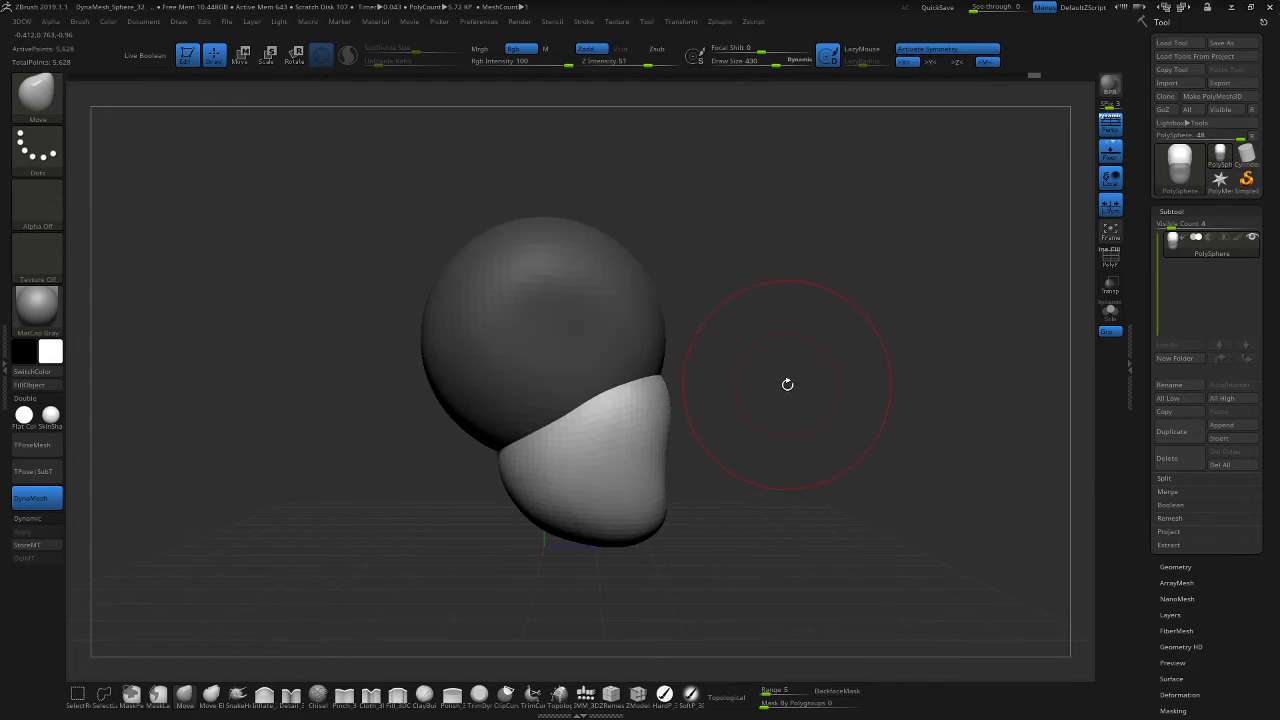
key(v)
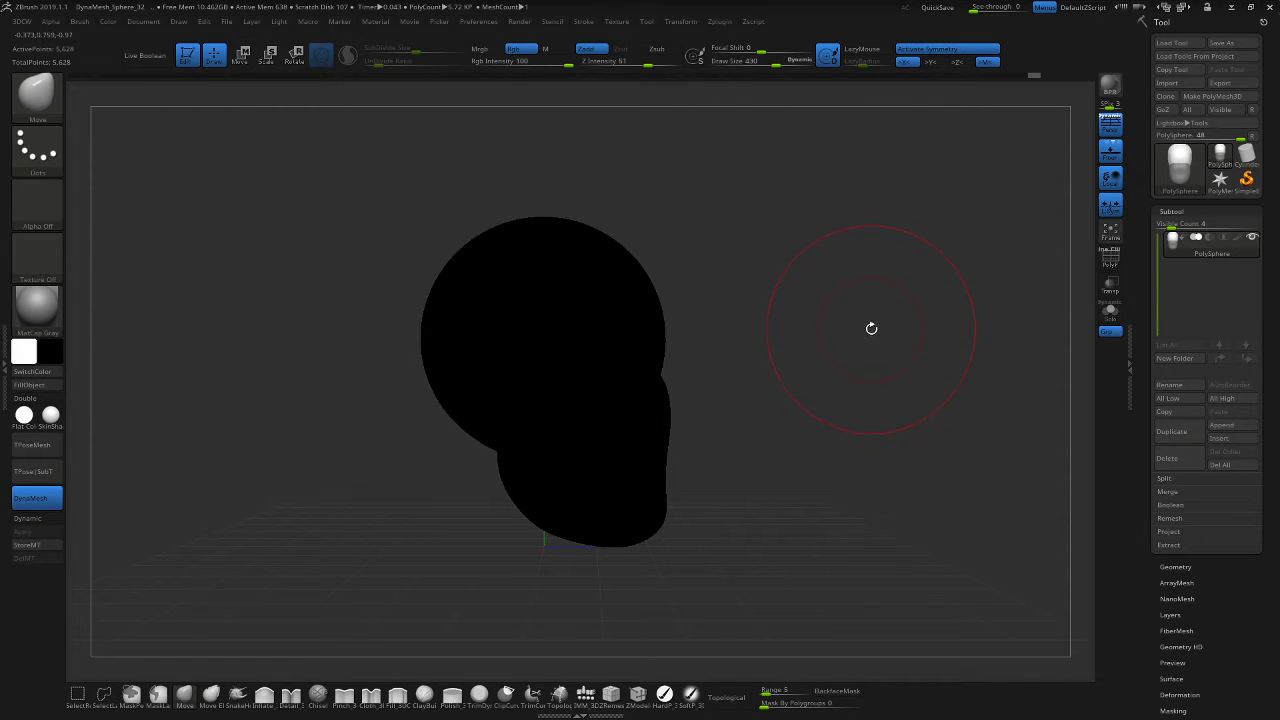
mouse_move(873, 323)
mouse_down()
mouse_move(833, 328)
mouse_move(864, 331)
mouse_up()
Compare the side silhouette with perspective distortion off and on, finishing with perspective on.
key(p)
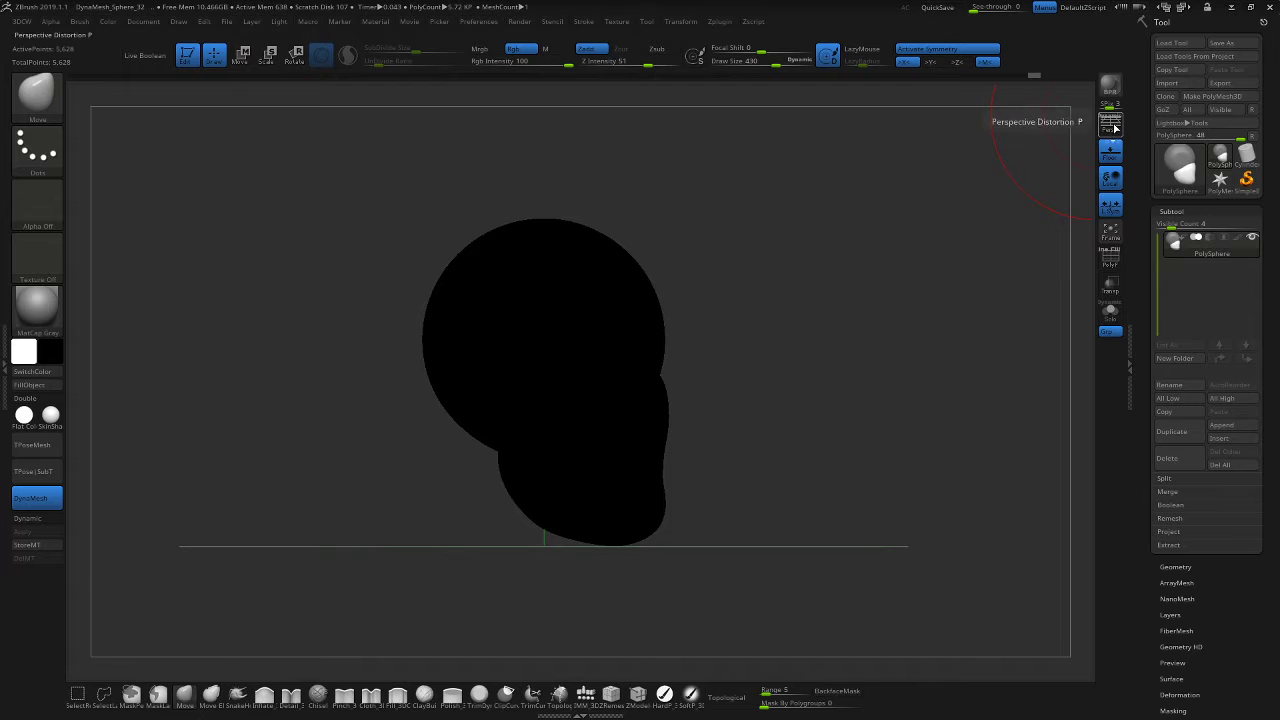
click(1112, 126)
click(1112, 126)
click(1112, 125)
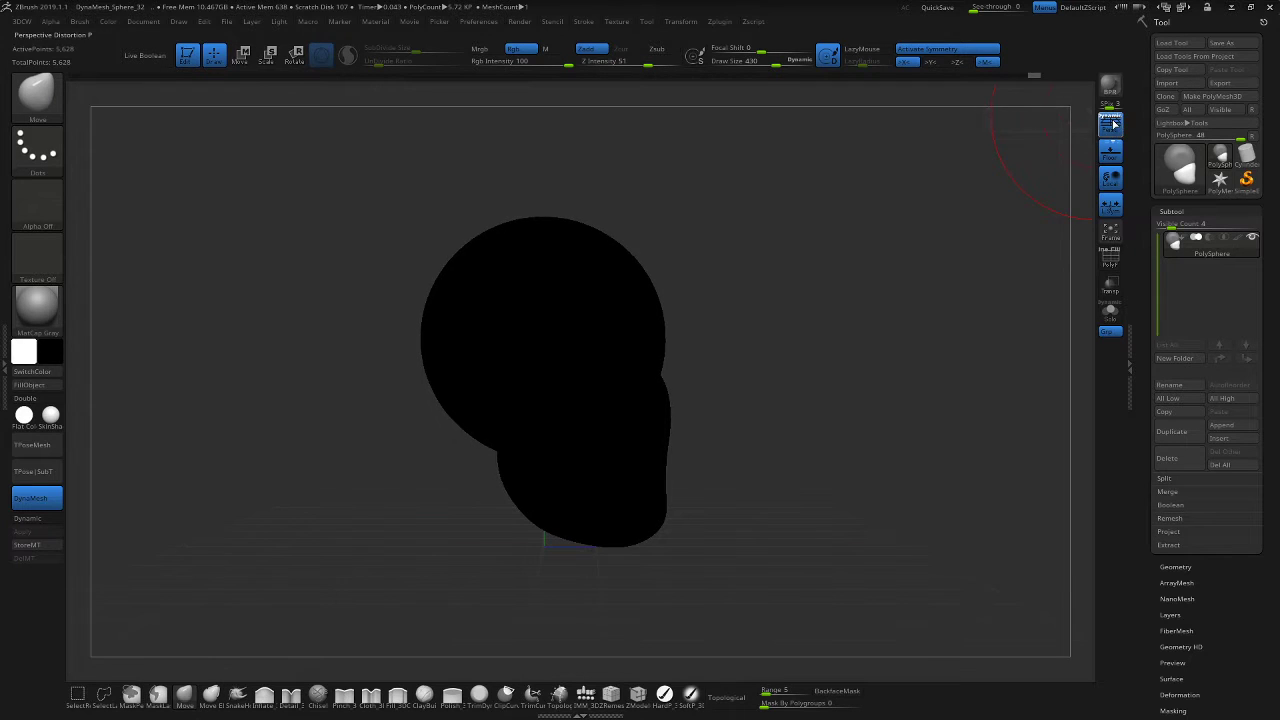
click(1112, 127)
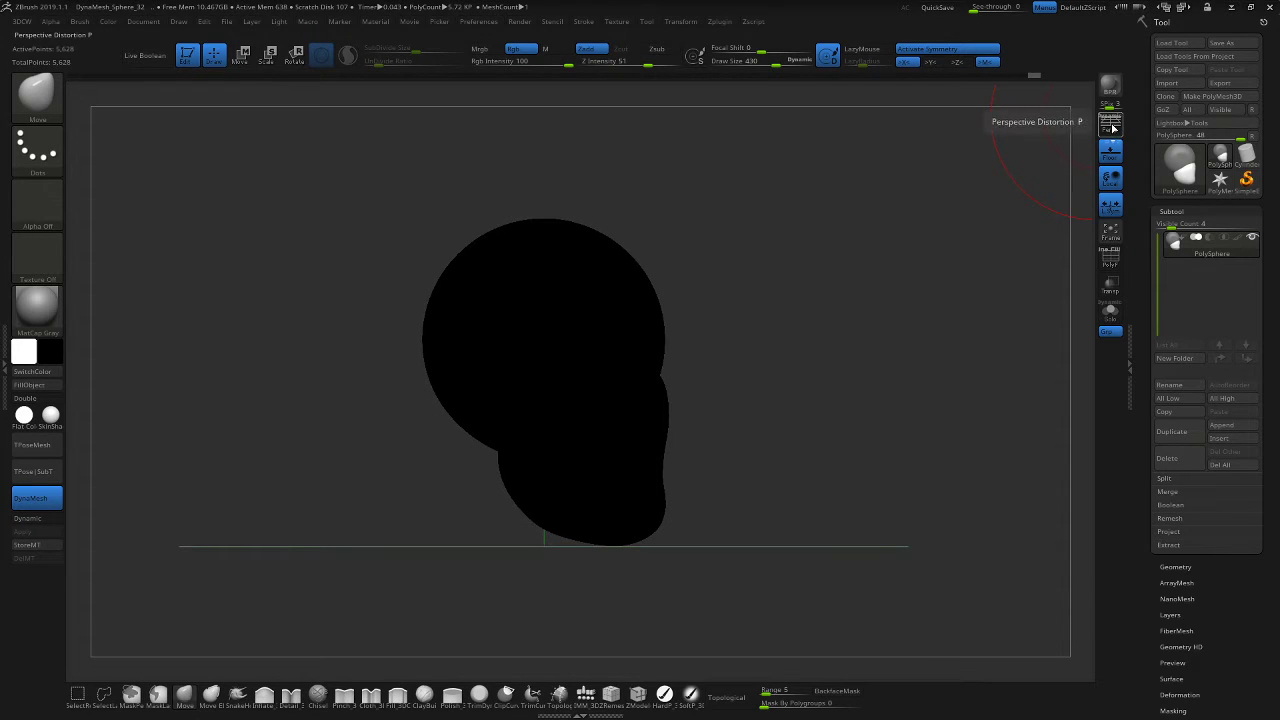
click(1112, 126)
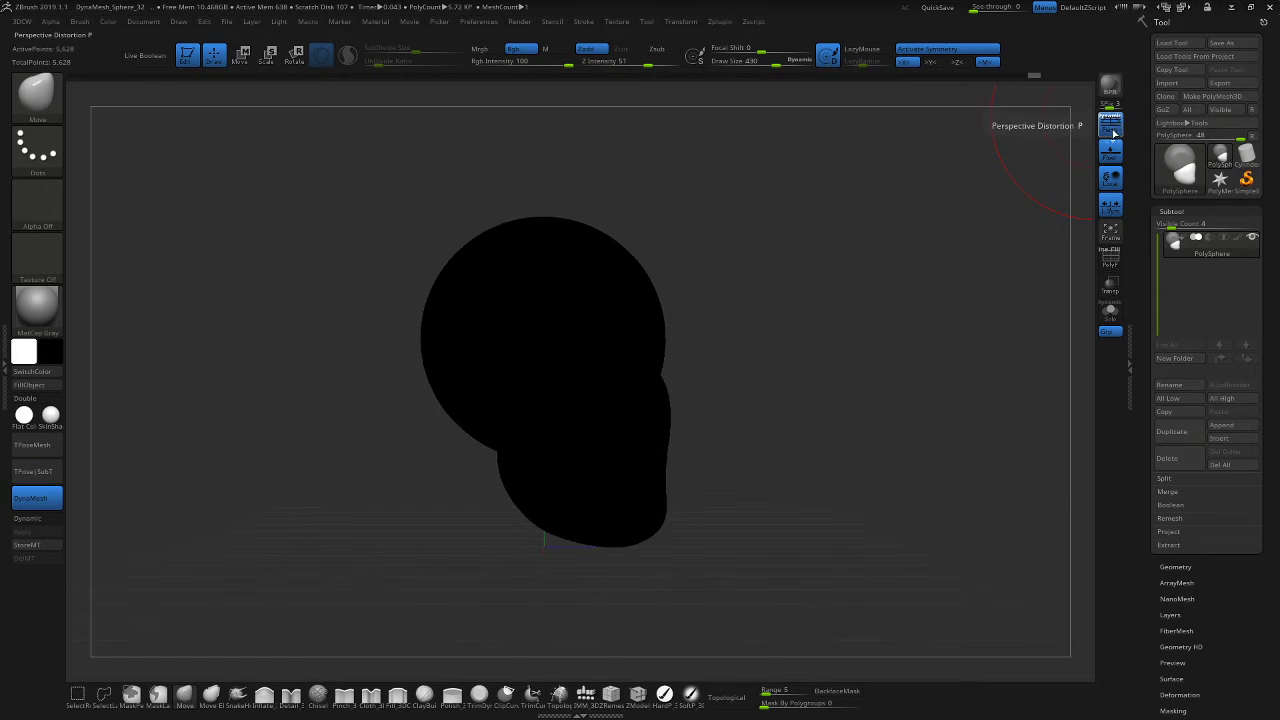
click(1112, 126)
click(1112, 126)
click(1112, 126)
click(1113, 128)
click(1113, 128)
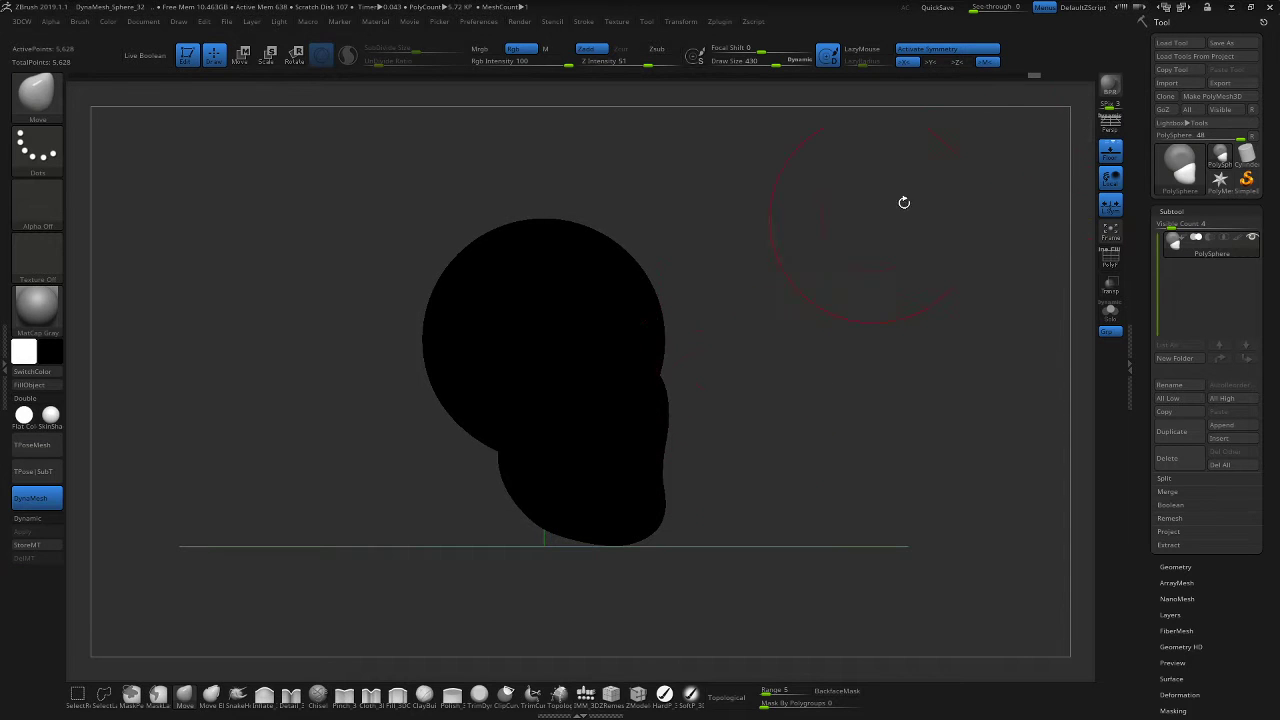
click(1108, 127)
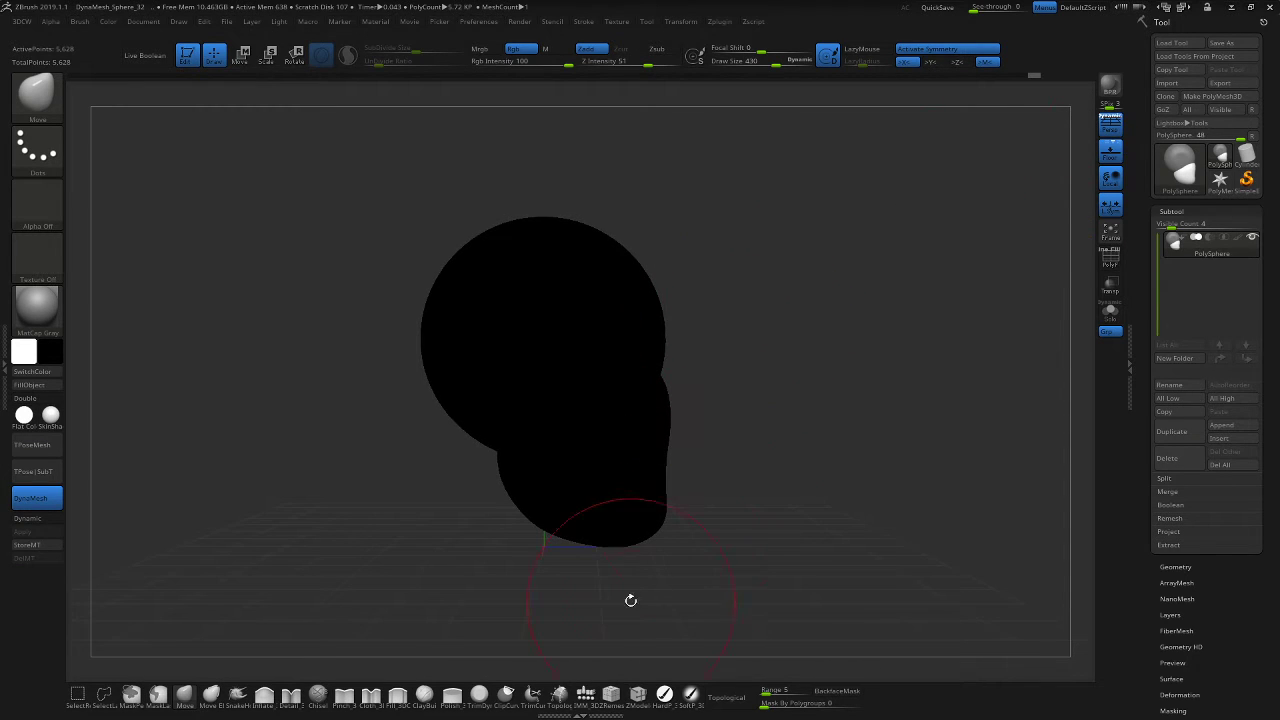
Switch the model back to its white colour and clear the mask from the cranium.
mouse_move(797, 369)
mouse_down()
mouse_move(783, 371)
mouse_move(803, 397)
mouse_move(817, 371)
mouse_move(860, 350)
mouse_move(836, 356)
mouse_move(851, 351)
mouse_move(789, 320)
mouse_move(849, 363)
mouse_move(870, 350)
mouse_move(874, 371)
mouse_move(810, 318)
mouse_up()
mouse_move(885, 355)
alt+mouse_down()
mouse_move(800, 334)
mouse_move(754, 360)
mouse_move(743, 351)
mouse_move(790, 357)
mouse_move(785, 395)
alt+mouse_up()
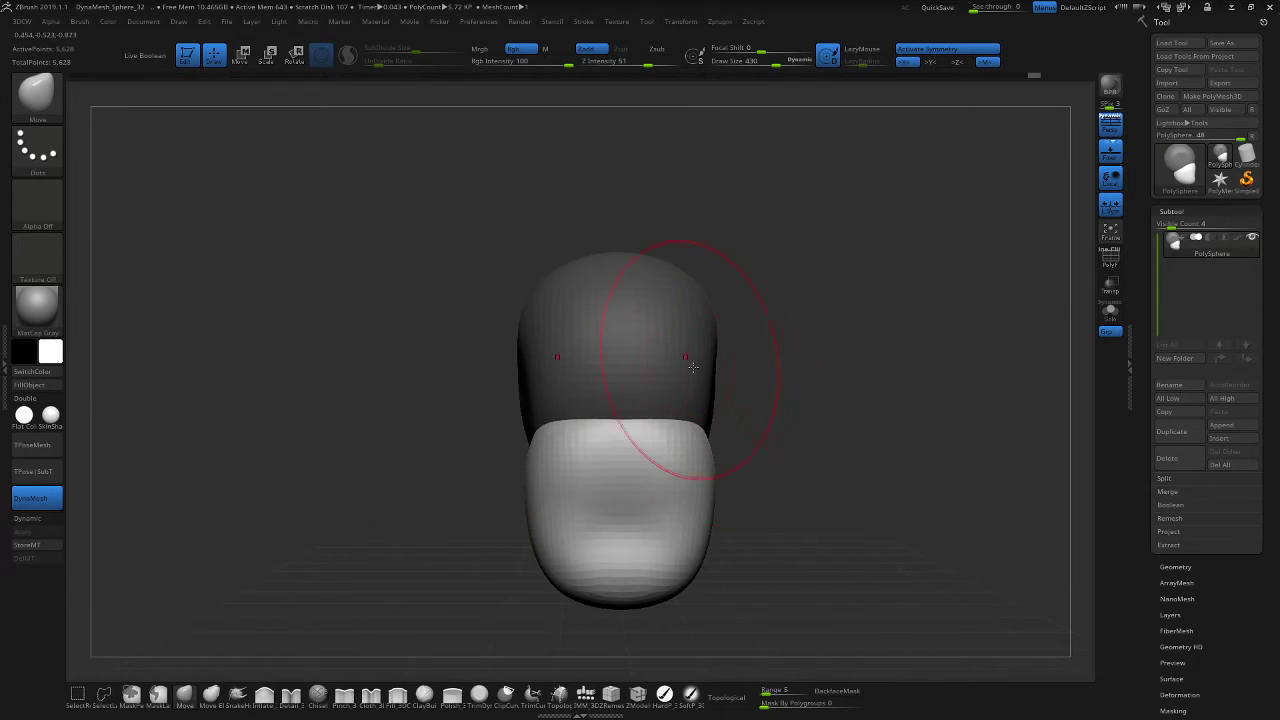
mouse_move(835, 359)
mouse_down()
mouse_move(871, 366)
mouse_move(780, 349)
mouse_move(790, 345)
mouse_move(781, 379)
mouse_move(808, 457)
mouse_move(791, 494)
mouse_move(753, 456)
mouse_move(668, 469)
mouse_up()
mouse_move(806, 427)
mouse_down()
mouse_move(814, 391)
mouse_move(788, 388)
mouse_up()
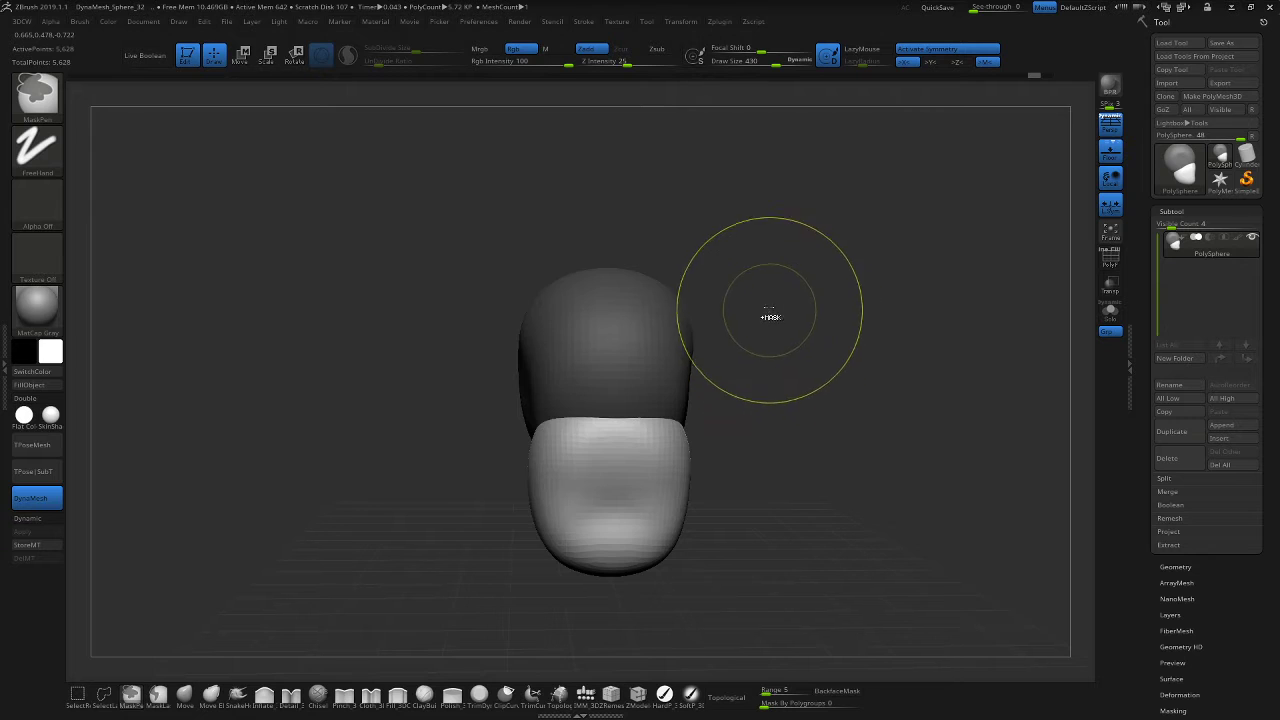
mouse_move(771, 296)
ctrl+mouse_down()
mouse_move(796, 372)
mouse_move(890, 412)
mouse_move(863, 403)
ctrl+mouse_up()
Examine the unmasked head from the side and front, checking how the cranium meets the face block.
ctrl+right_drag(821, 386, 872, 424)
mouse_move(828, 362)
mouse_down()
mouse_move(857, 359)
mouse_move(830, 358)
mouse_move(835, 372)
mouse_move(826, 357)
mouse_move(780, 398)
mouse_move(737, 403)
mouse_up()
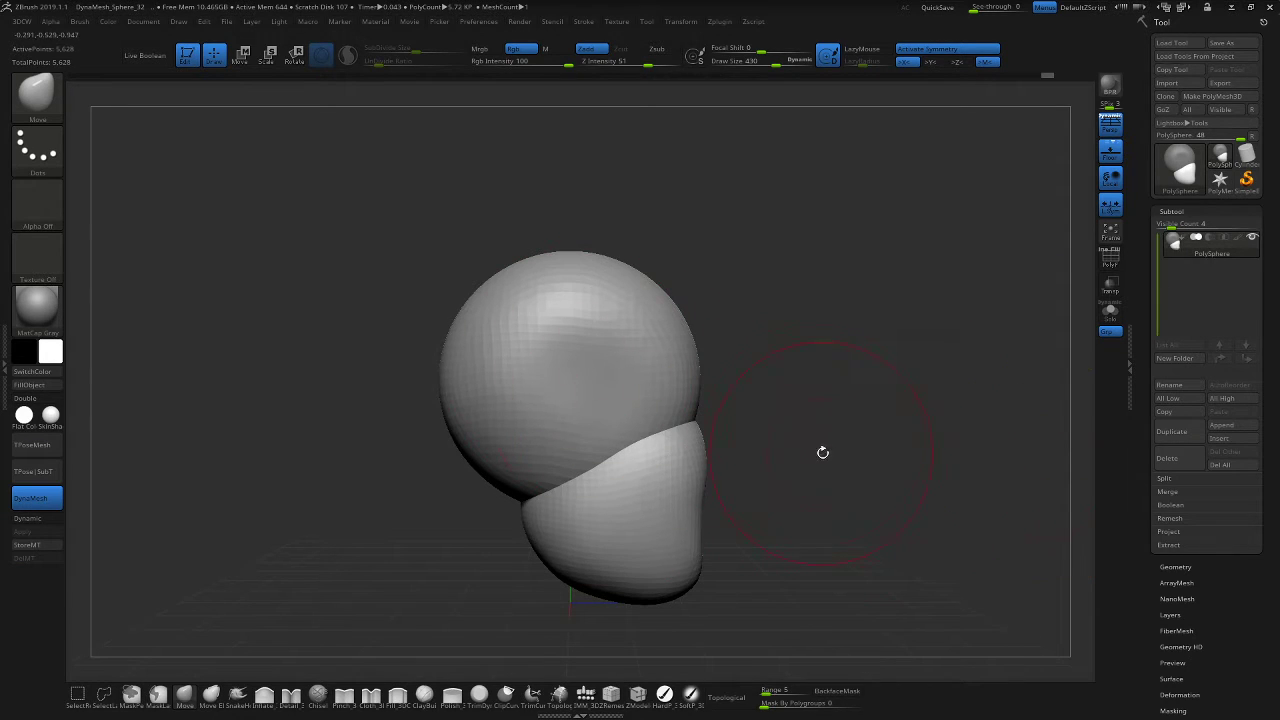
drag(823, 457, 765, 435)
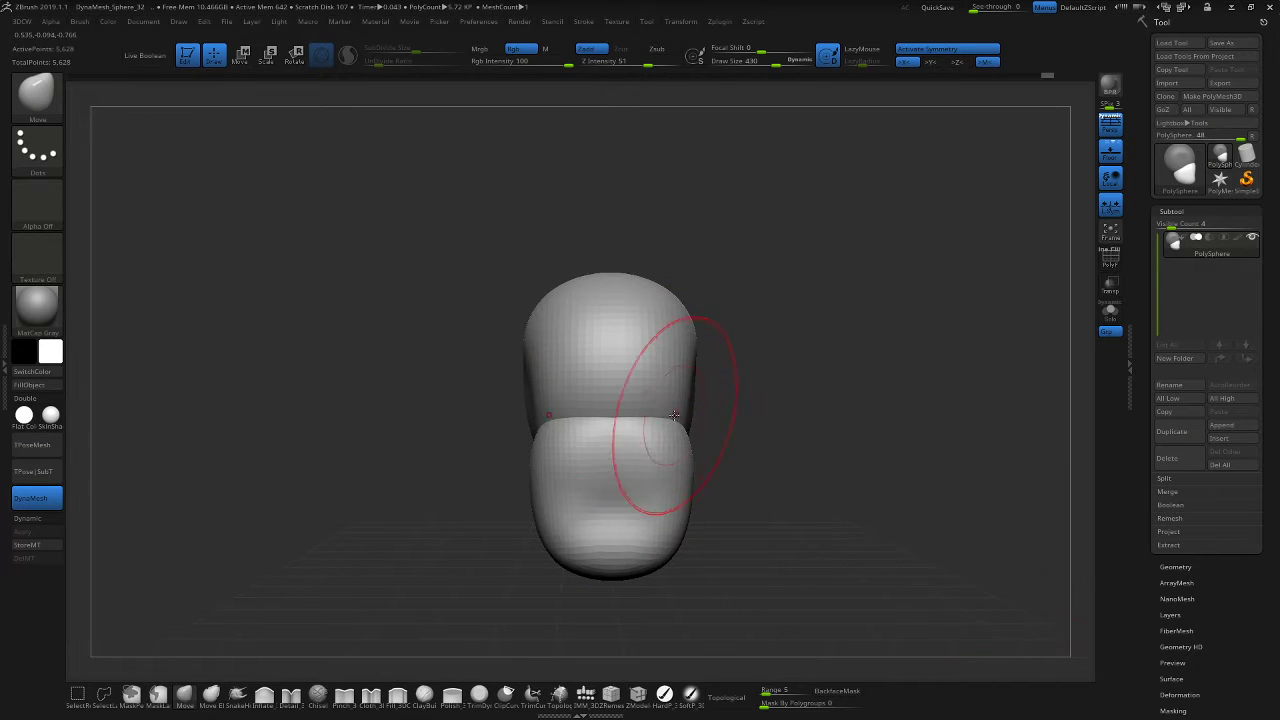
drag(835, 450, 780, 441)
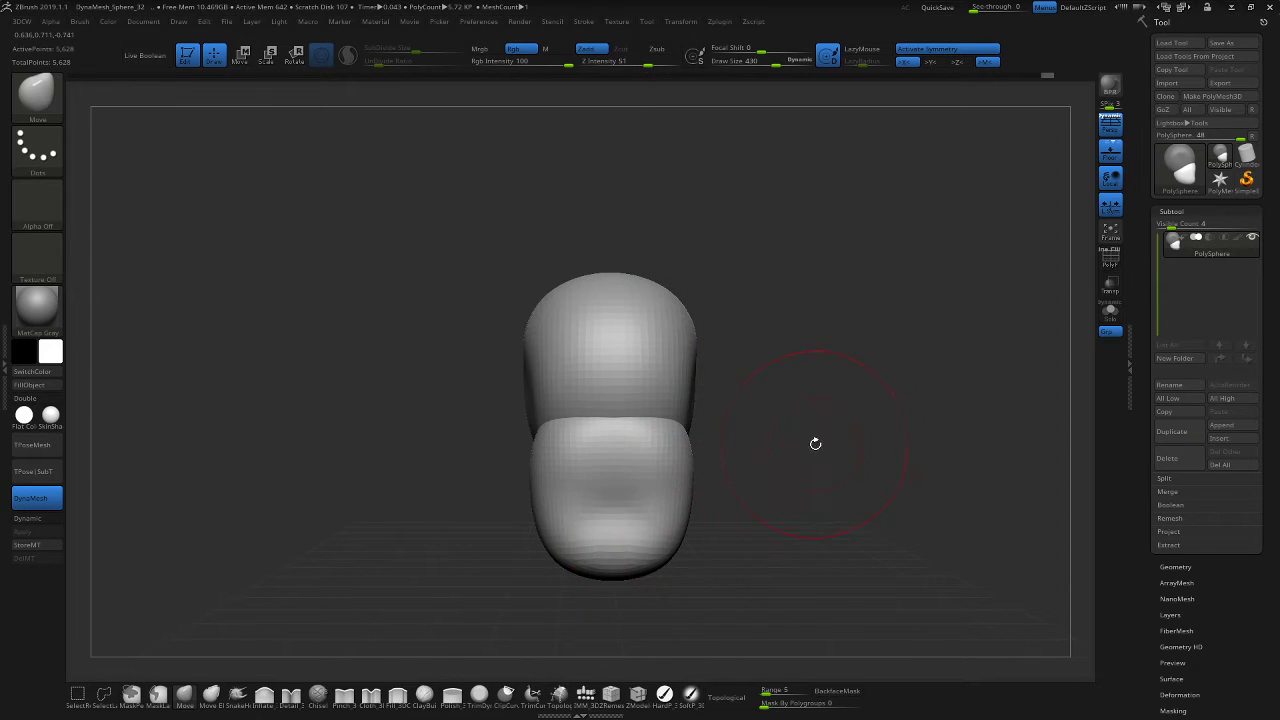
mouse_move(815, 443)
mouse_down()
mouse_move(877, 446)
mouse_move(863, 420)
mouse_move(797, 442)
mouse_move(788, 424)
mouse_up()
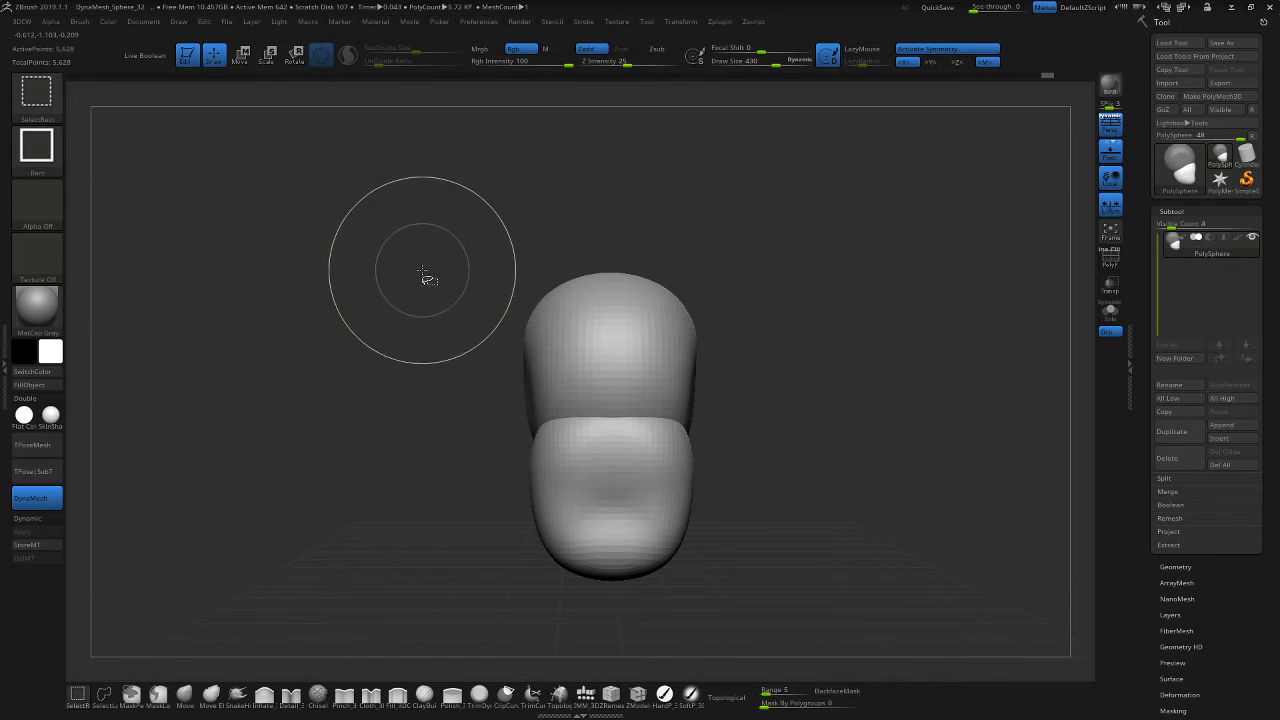
key(ctrl)
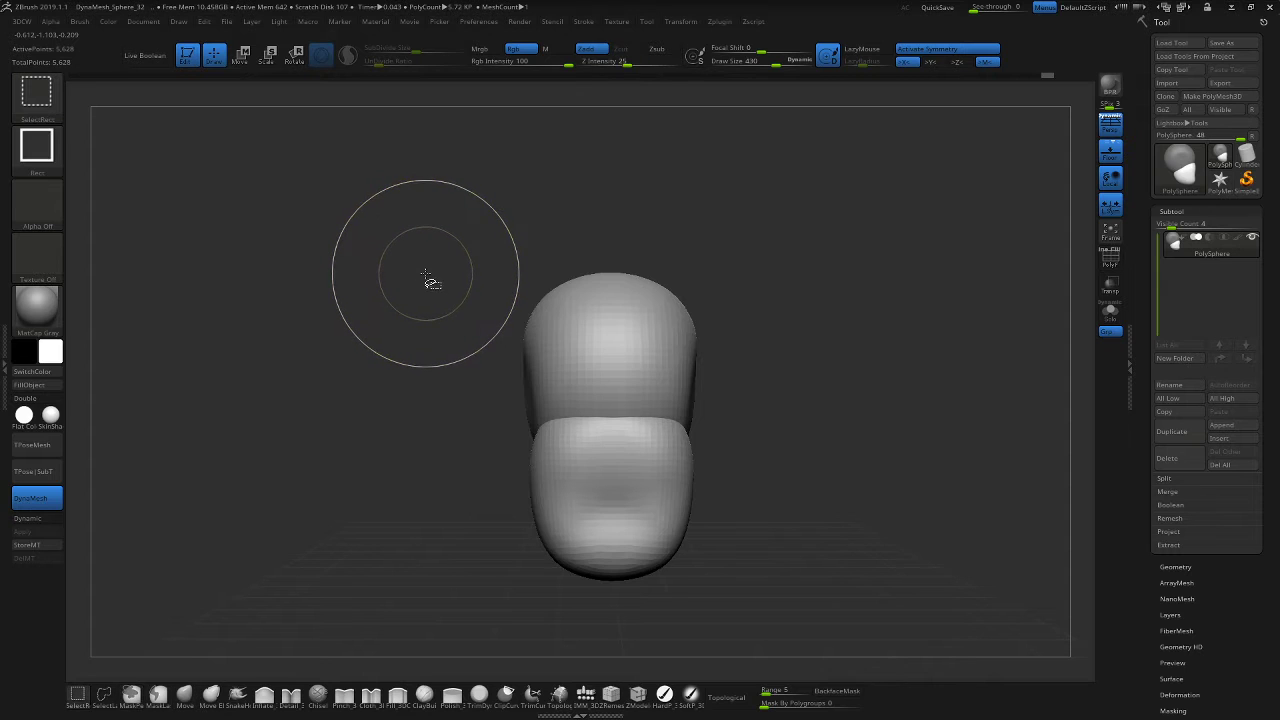
Hide a narrow vertical strip down the middle of the head with the SelectRect brush.
key(ctrl+shift)
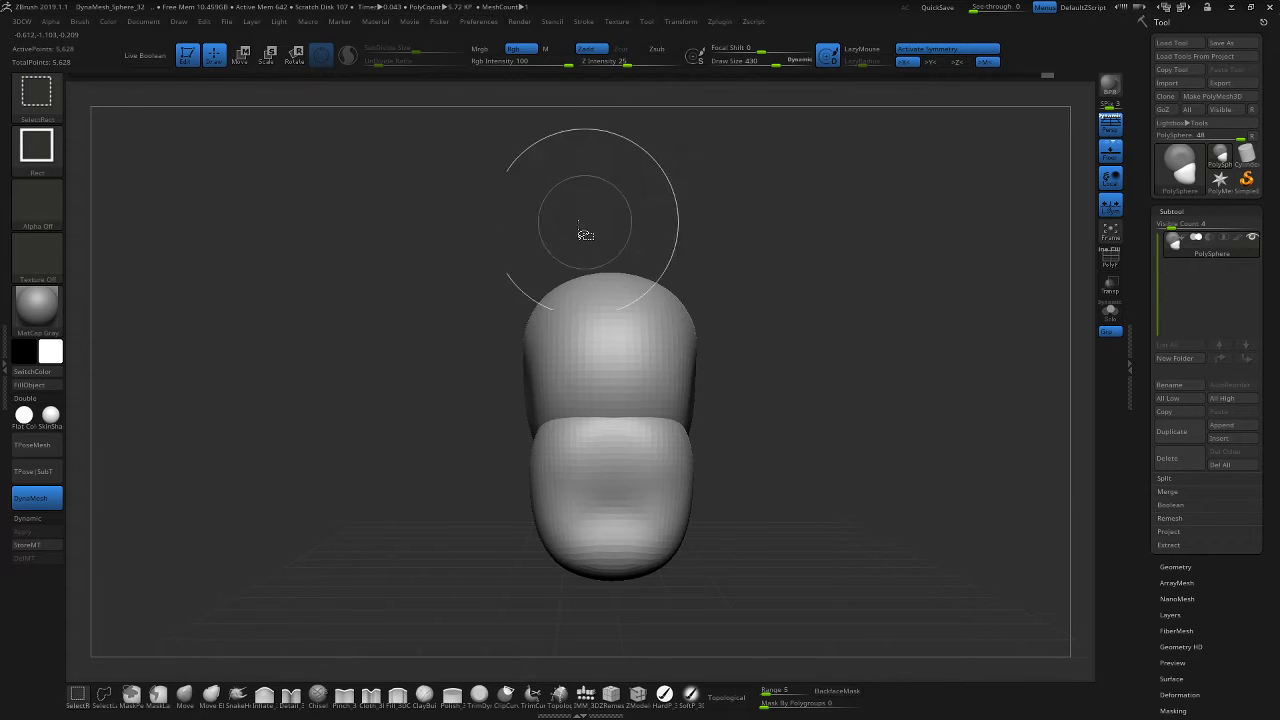
ctrl+shift+drag(569, 223, 511, 421)
ctrl+shift+drag(608, 619, 611, 620)
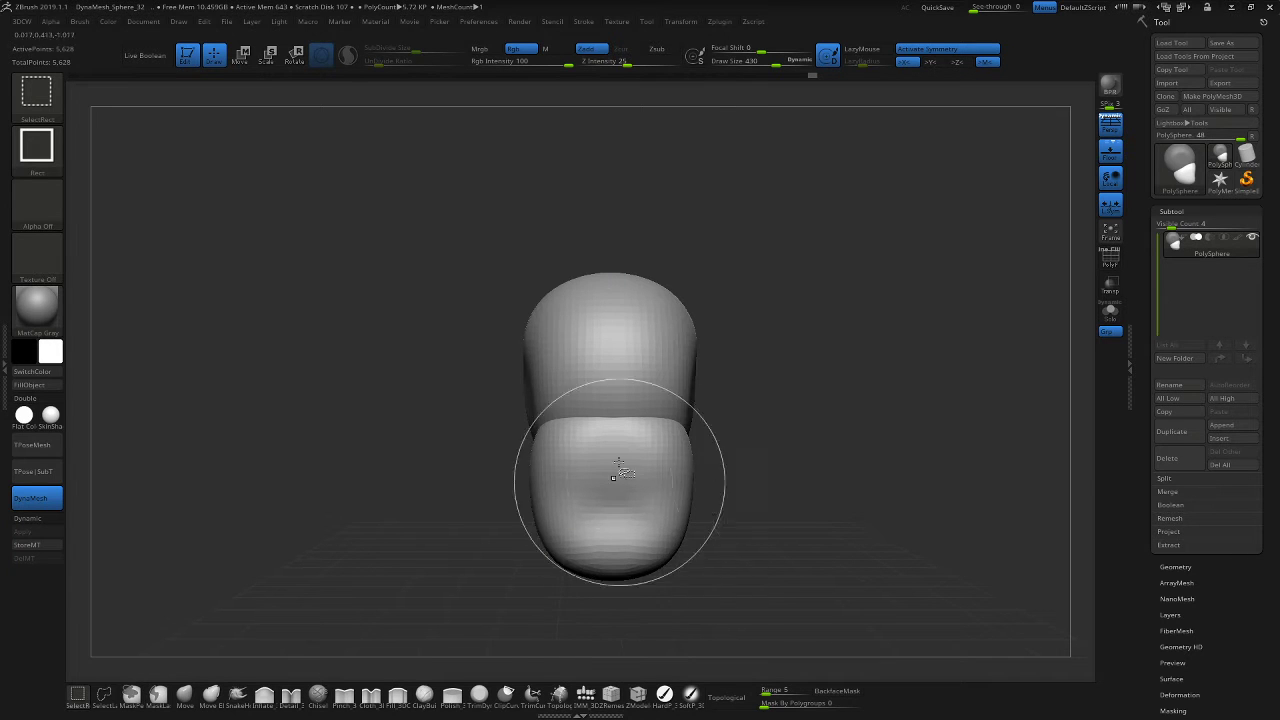
mouse_move(720, 167)
ctrl+shift+mouse_down()
mouse_move(657, 560)
mouse_move(612, 628)
ctrl+shift+mouse_up()
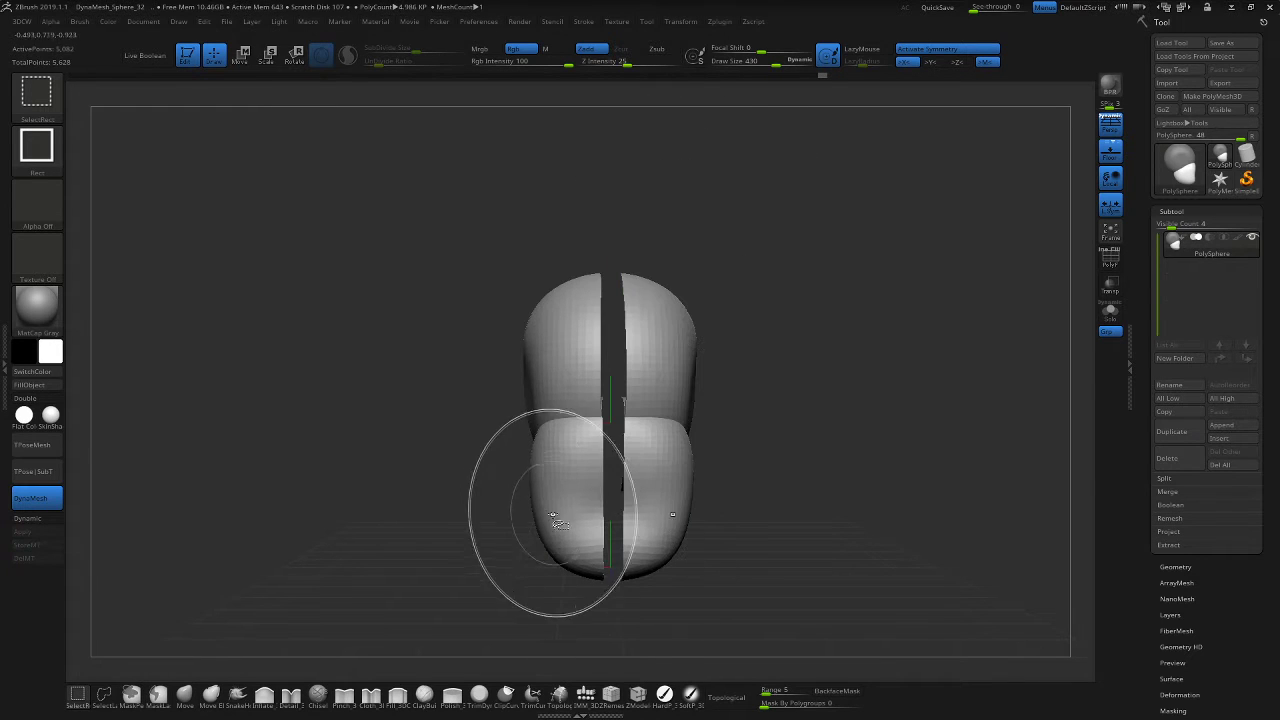
Restore the full head, hide its wide middle portion with a rectangular selection, and bring the whole mesh back.
ctrl+shift+click(477, 324)
ctrl+shift+drag(424, 258, 672, 630)
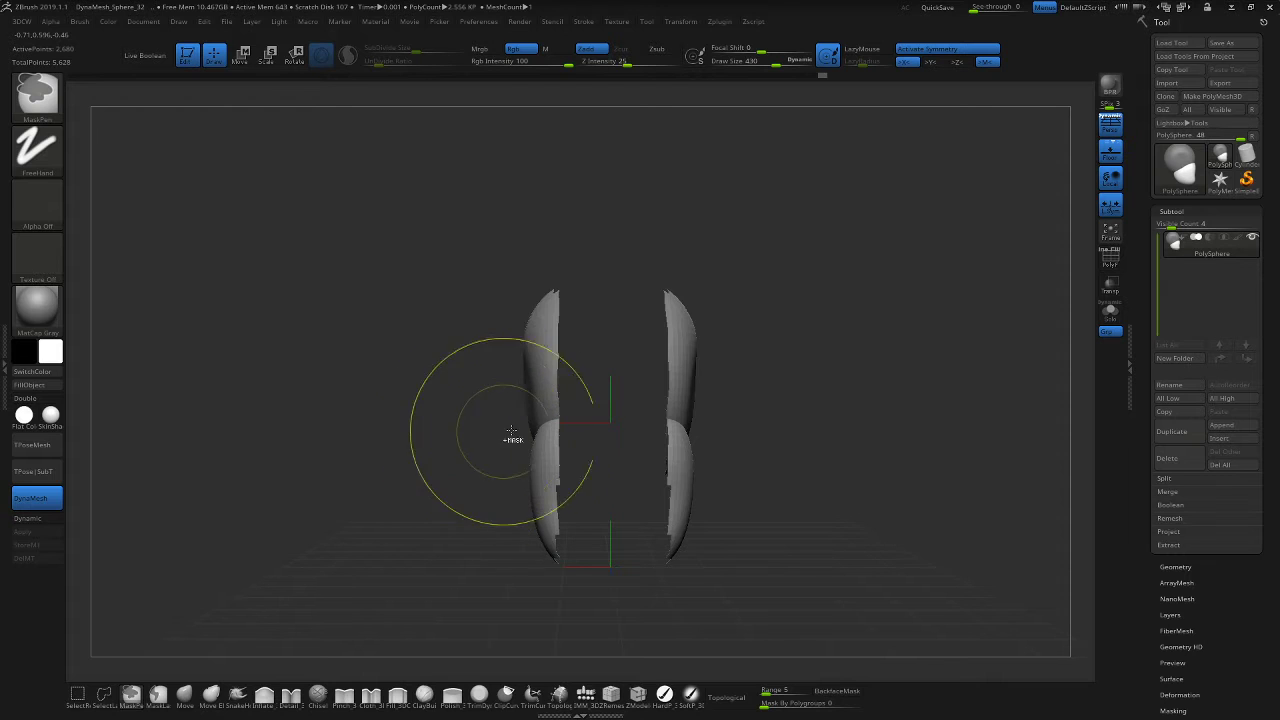
key(ctrl+z)
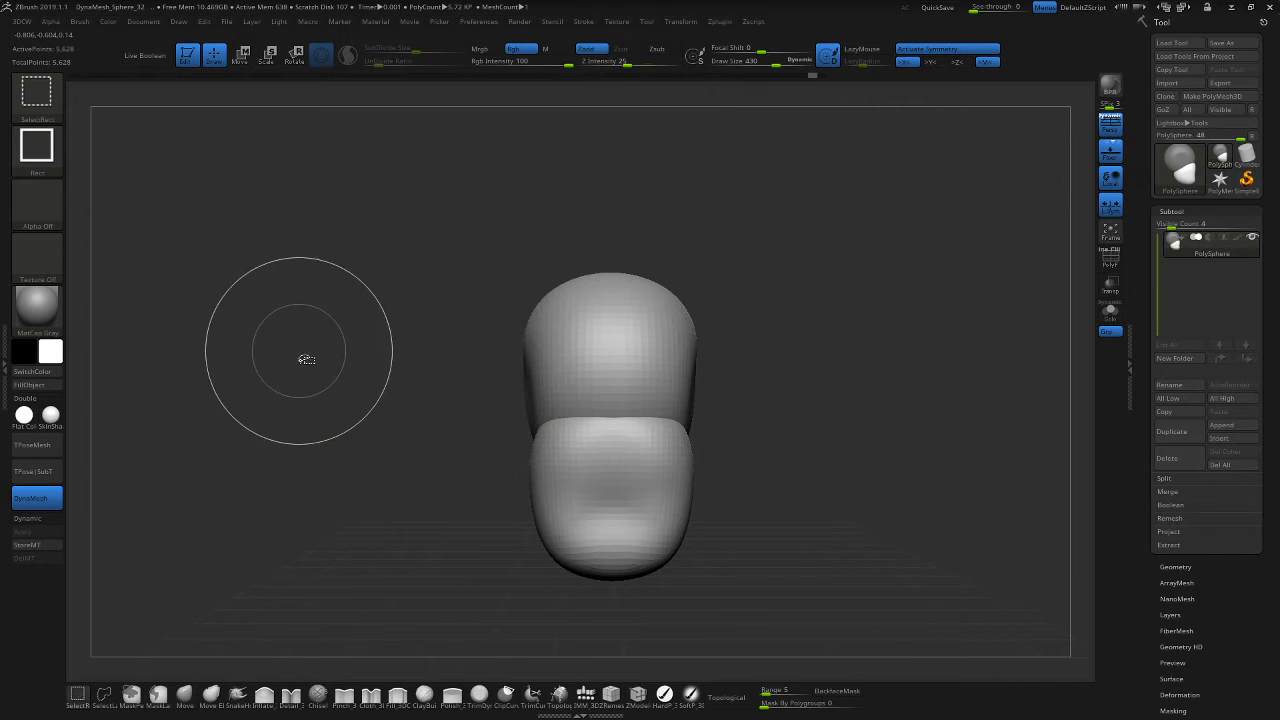
ctrl+shift+drag(297, 331, 314, 472)
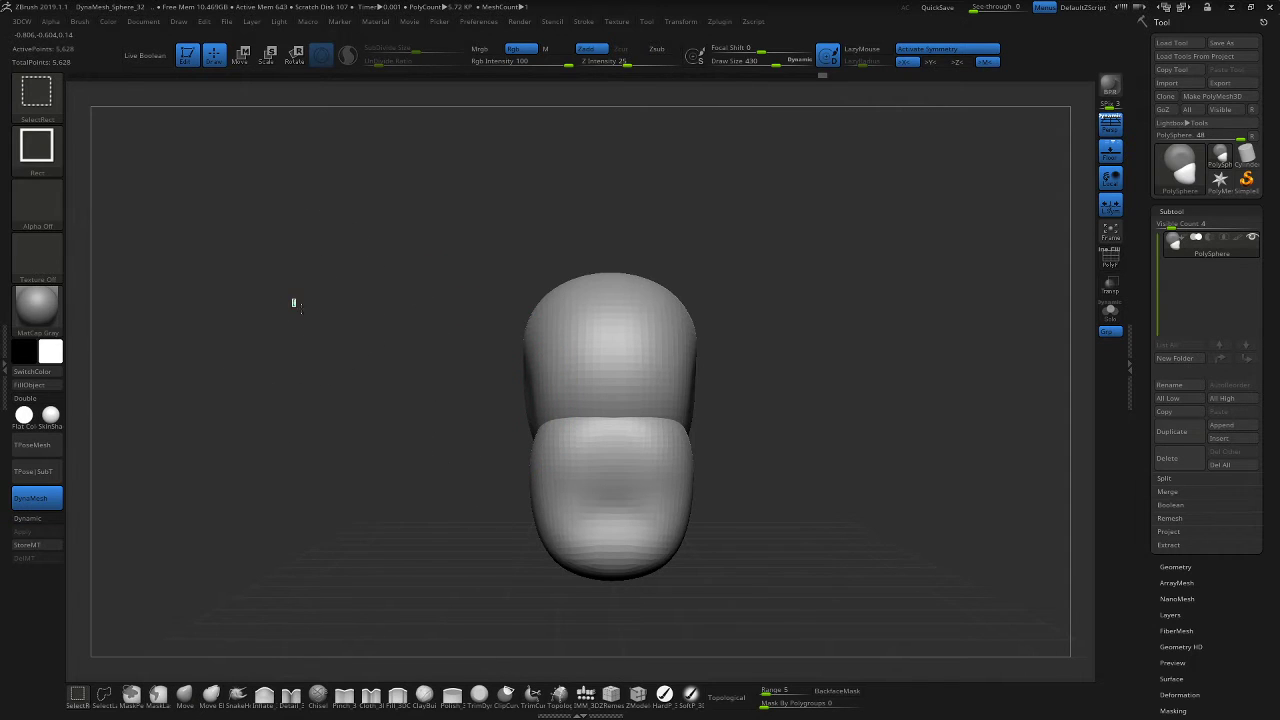
ctrl+shift+drag(292, 299, 466, 515)
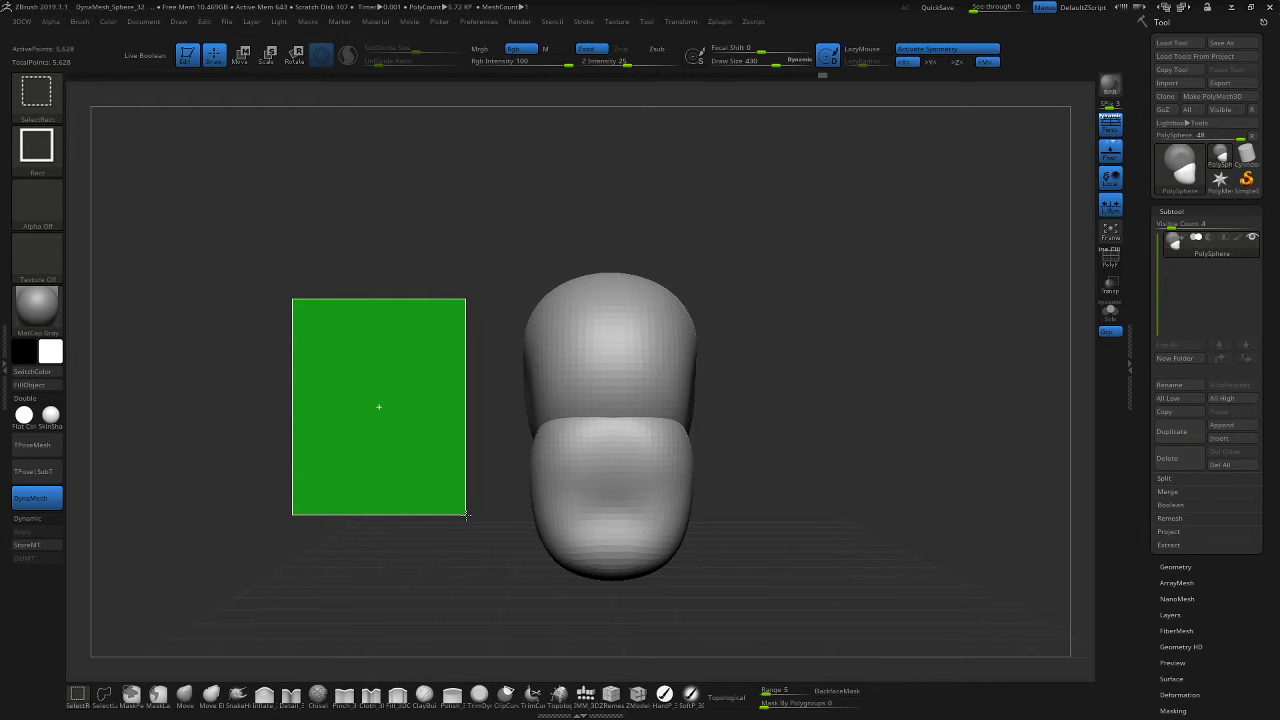
ctrl+shift+drag(466, 515, 466, 515)
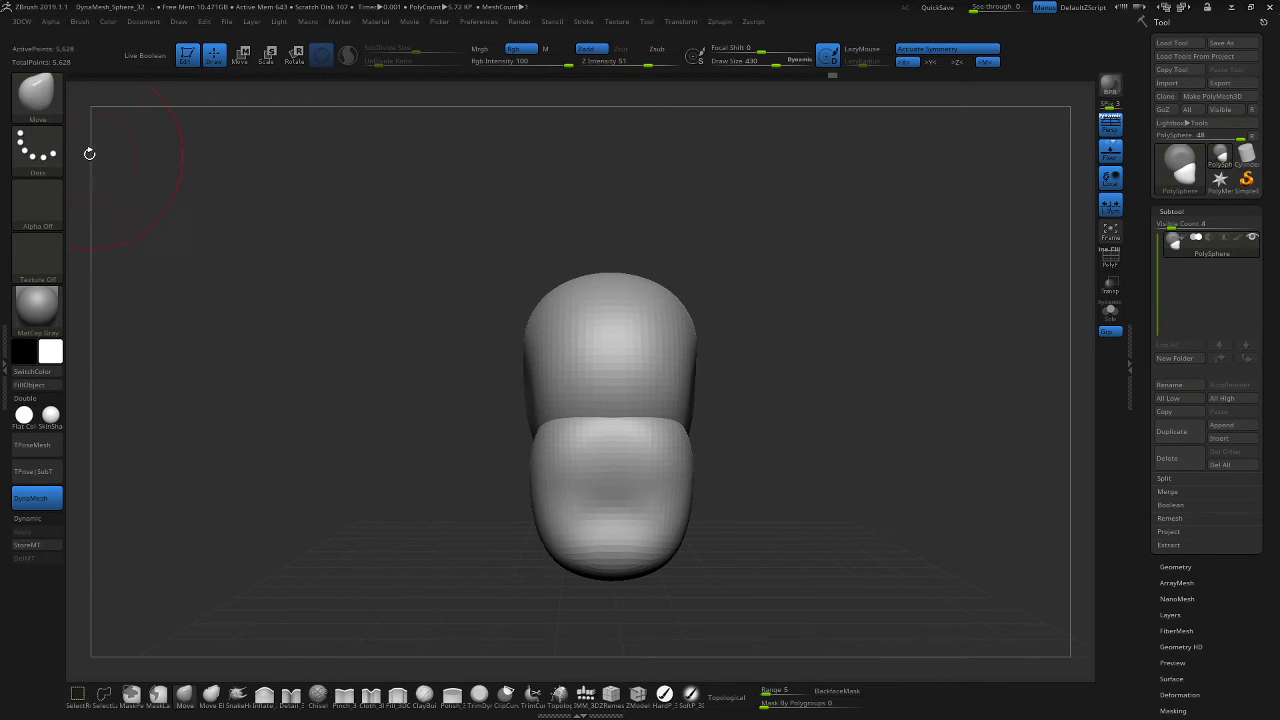
Replace the SelectRect selection brush with ClipCurve.
key(ctrl)
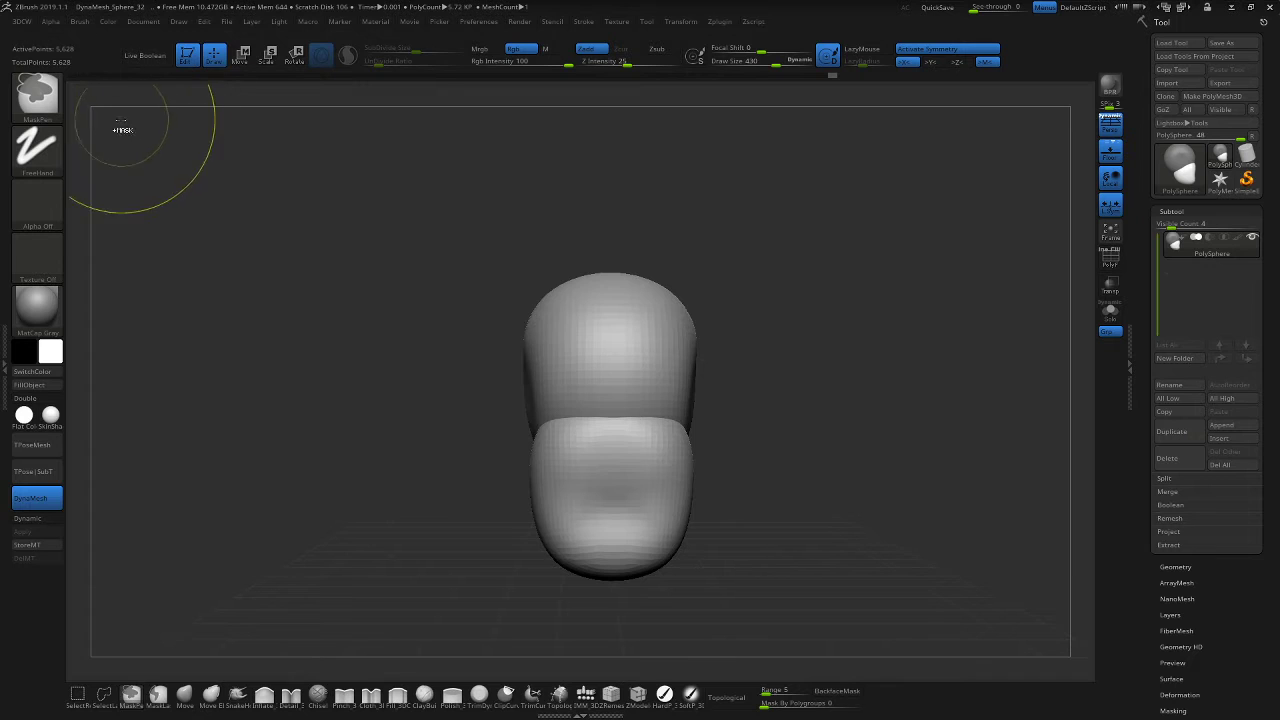
key(ctrl+shift)
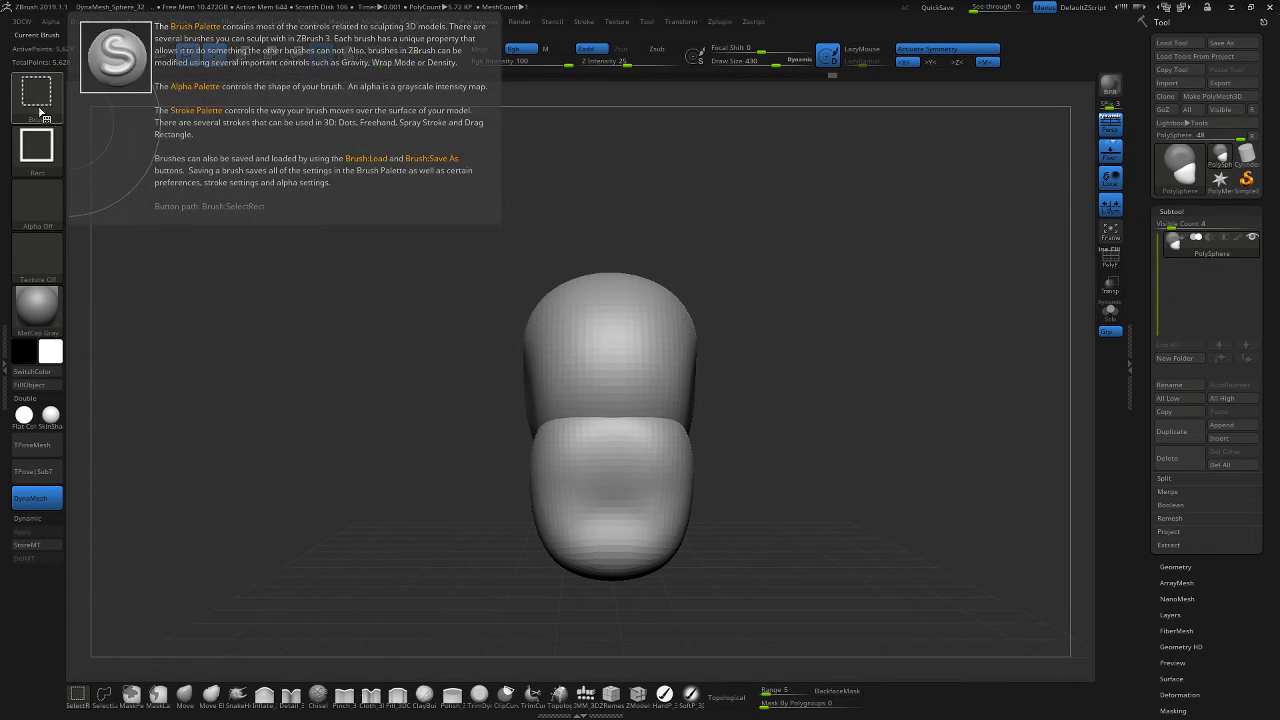
click(39, 114)
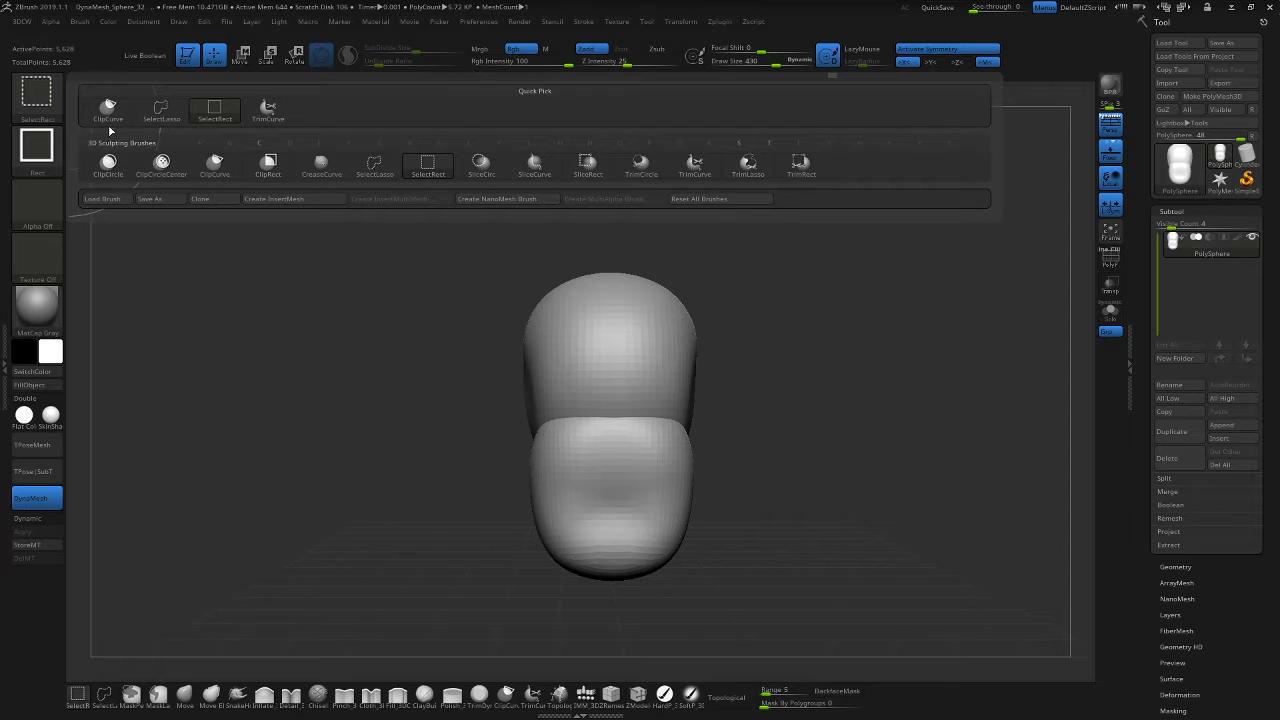
ctrl+shift+click(214, 175)
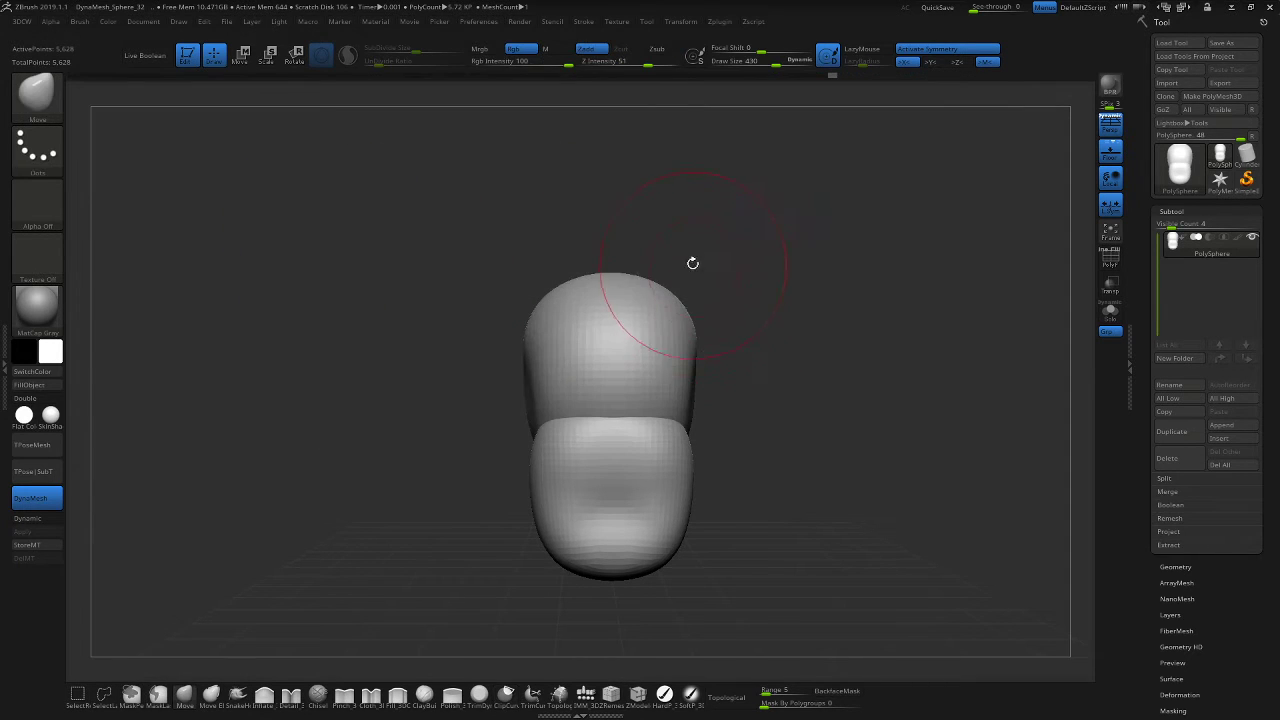
Try out a ClipCurve line at several angles beside and across one side of the head.
mouse_move(692, 190)
ctrl+shift+mouse_down()
mouse_move(688, 440)
mouse_move(665, 590)
mouse_move(717, 271)
mouse_move(770, 343)
ctrl+shift+mouse_up()
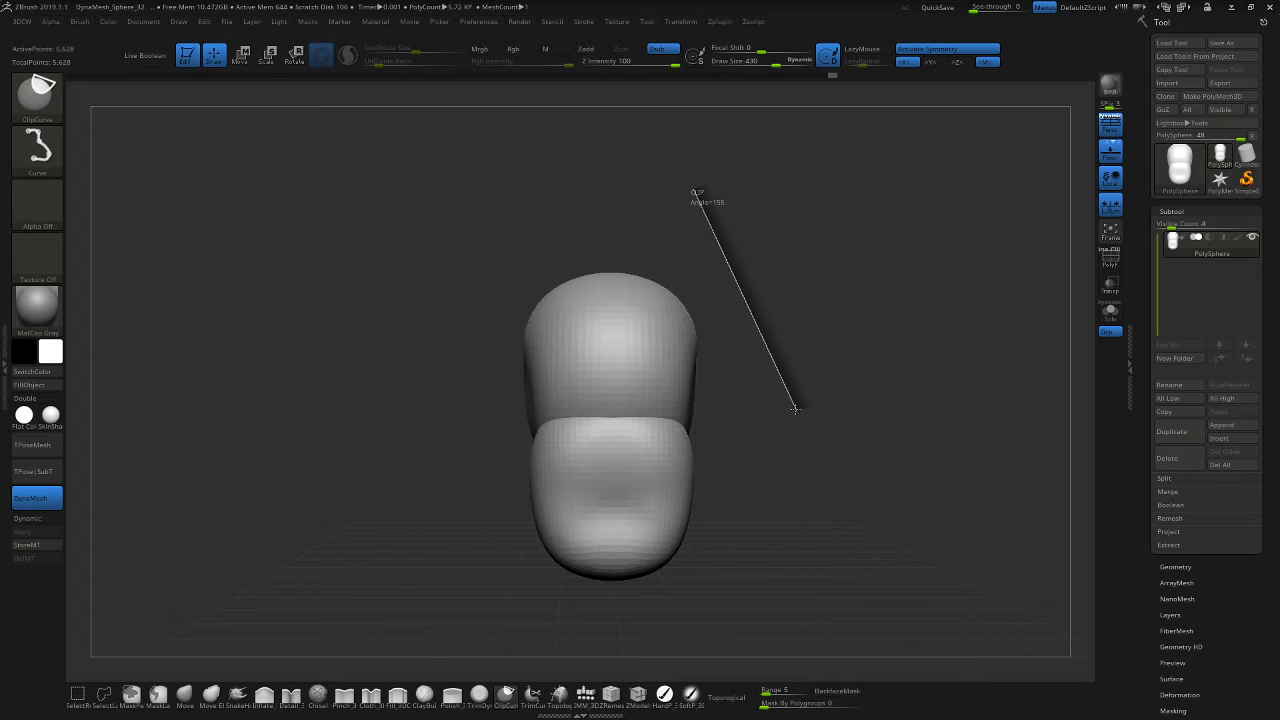
ctrl+shift+drag(790, 395, 775, 347)
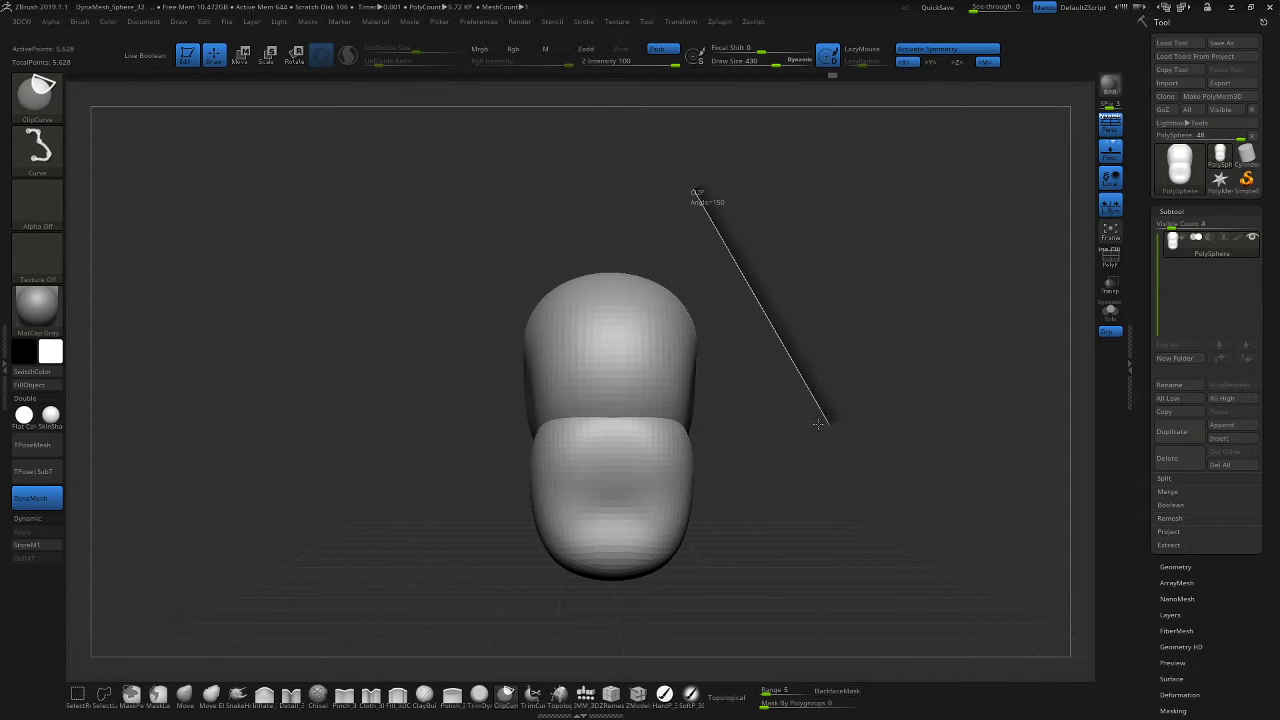
ctrl+shift+drag(818, 424, 805, 479)
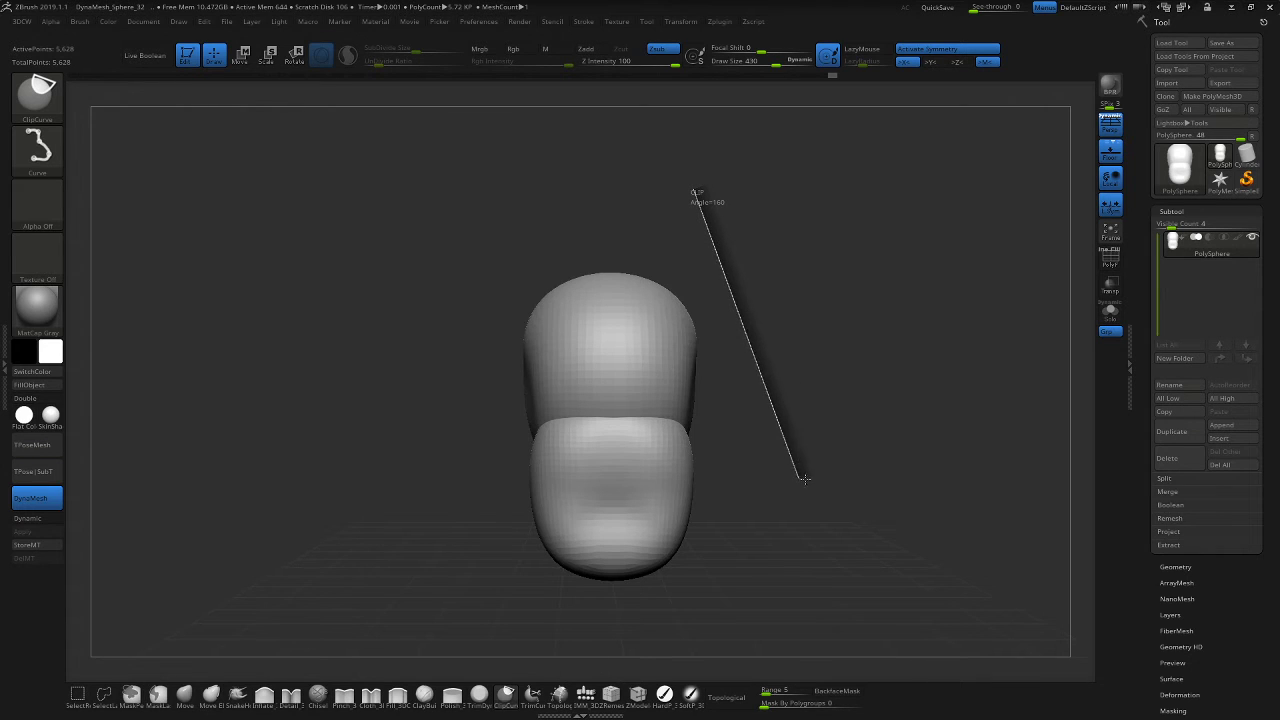
ctrl+shift+drag(763, 379, 667, 525)
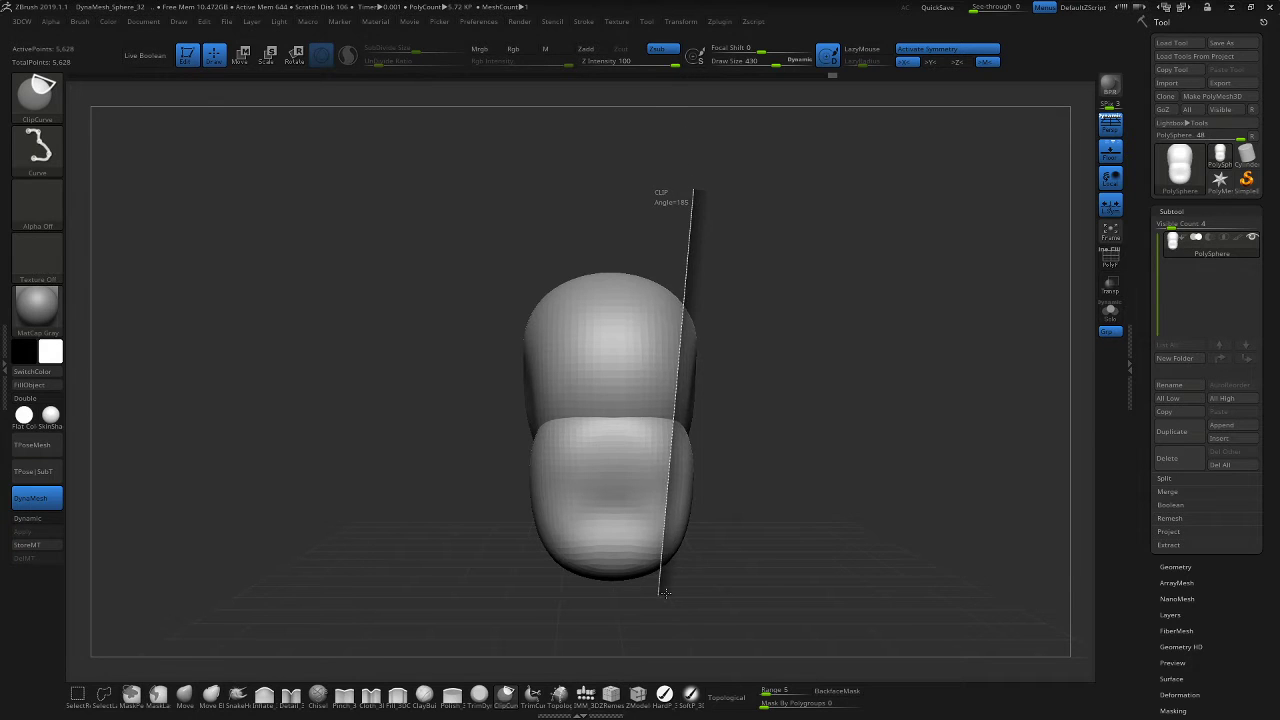
ctrl+shift+drag(664, 592, 686, 226)
ctrl+shift+drag(686, 170, 688, 178)
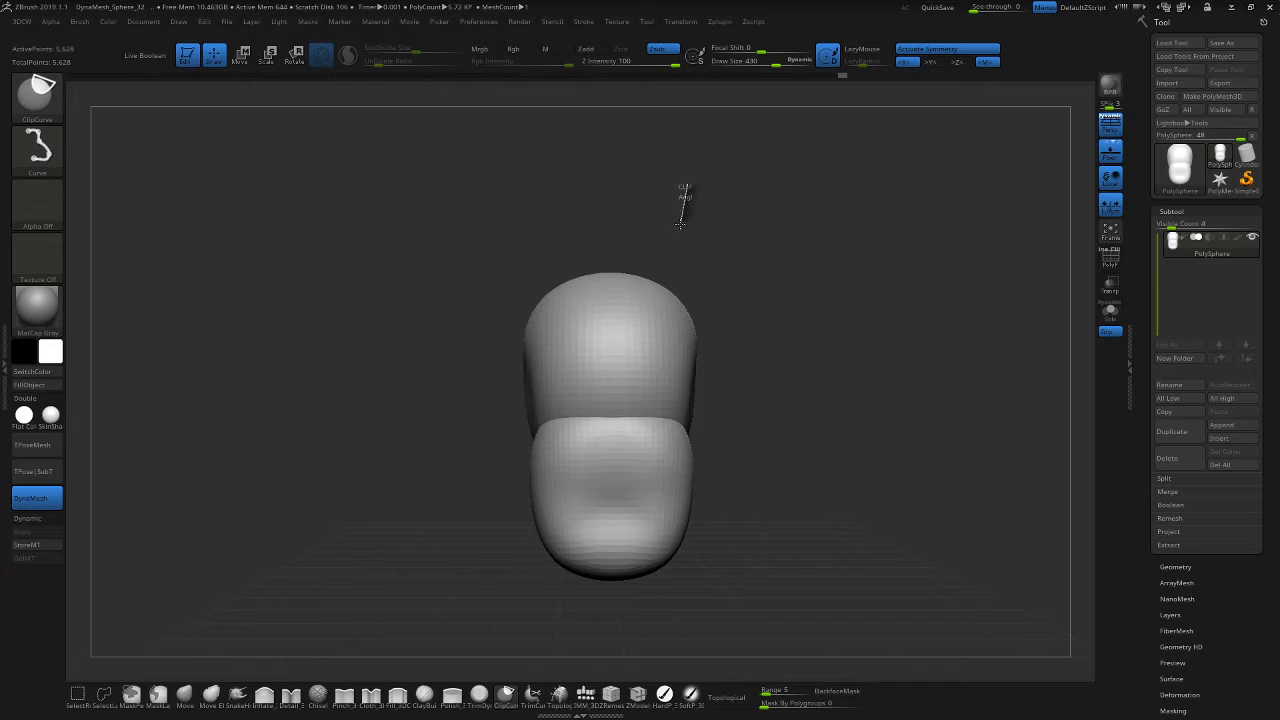
Try clipping the side of the head with a near-vertical ClipCurve line, undo it, and attempt the clip again.
ctrl+shift+drag(680, 224, 680, 503)
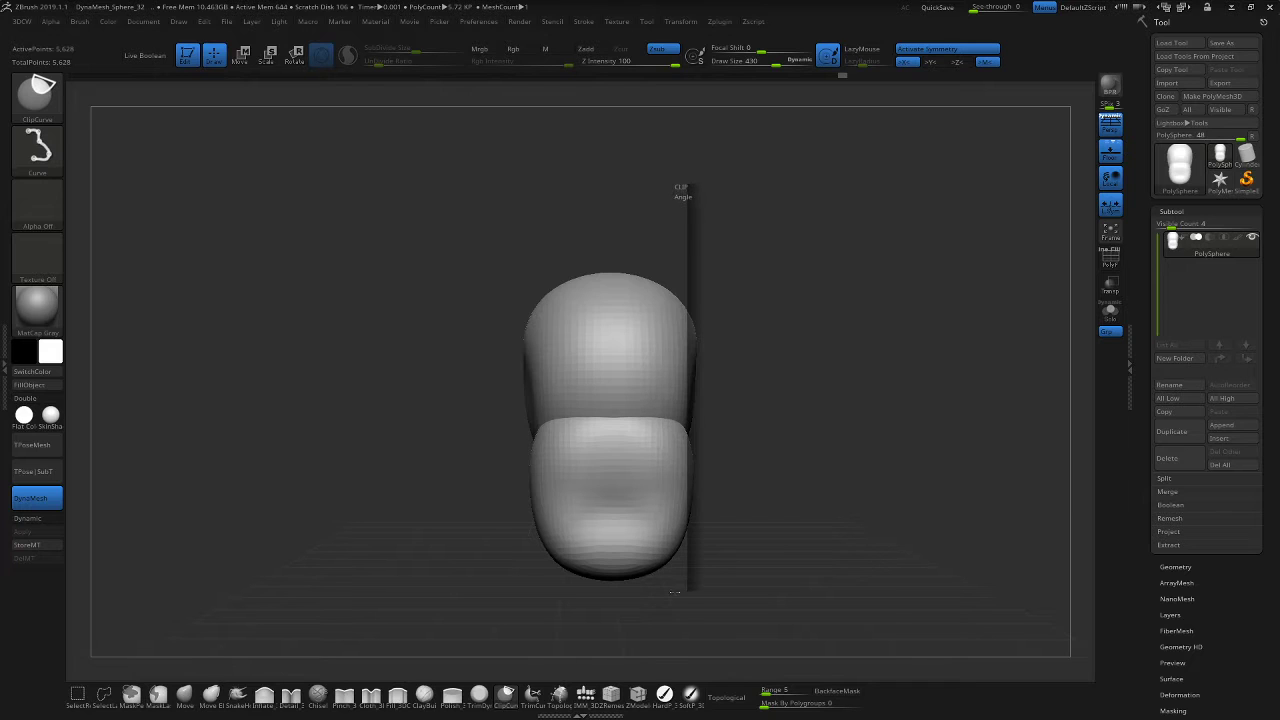
mouse_move(675, 592)
ctrl+shift+mouse_down()
mouse_move(655, 600)
mouse_move(672, 607)
mouse_move(655, 602)
mouse_move(673, 615)
mouse_move(651, 617)
mouse_move(663, 616)
ctrl+shift+mouse_up()
mouse_move(763, 485)
mouse_down()
mouse_move(610, 484)
mouse_move(725, 486)
mouse_move(748, 504)
mouse_move(798, 466)
mouse_move(783, 451)
mouse_up()
key(ctrl+z)
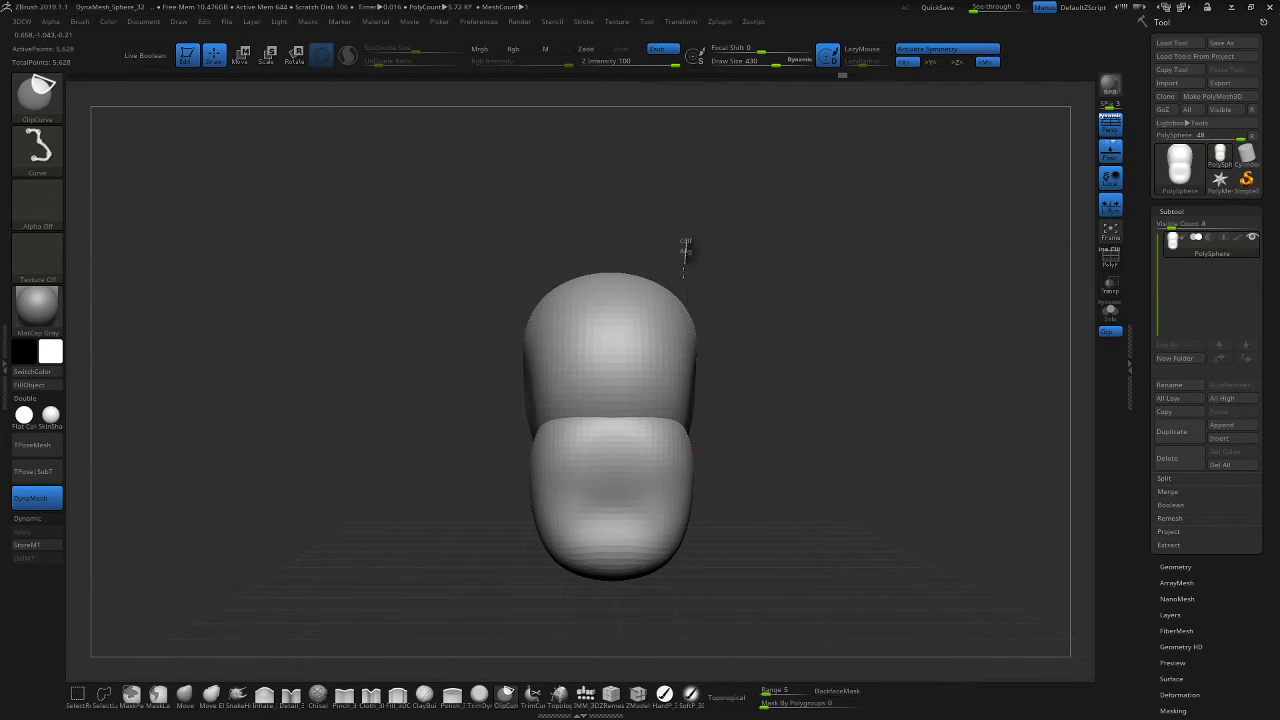
mouse_move(686, 249)
ctrl+shift+mouse_down()
mouse_move(691, 450)
mouse_move(717, 524)
ctrl+shift+mouse_up()
mouse_move(783, 449)
mouse_down()
mouse_move(769, 449)
mouse_move(786, 449)
mouse_move(762, 425)
mouse_up()
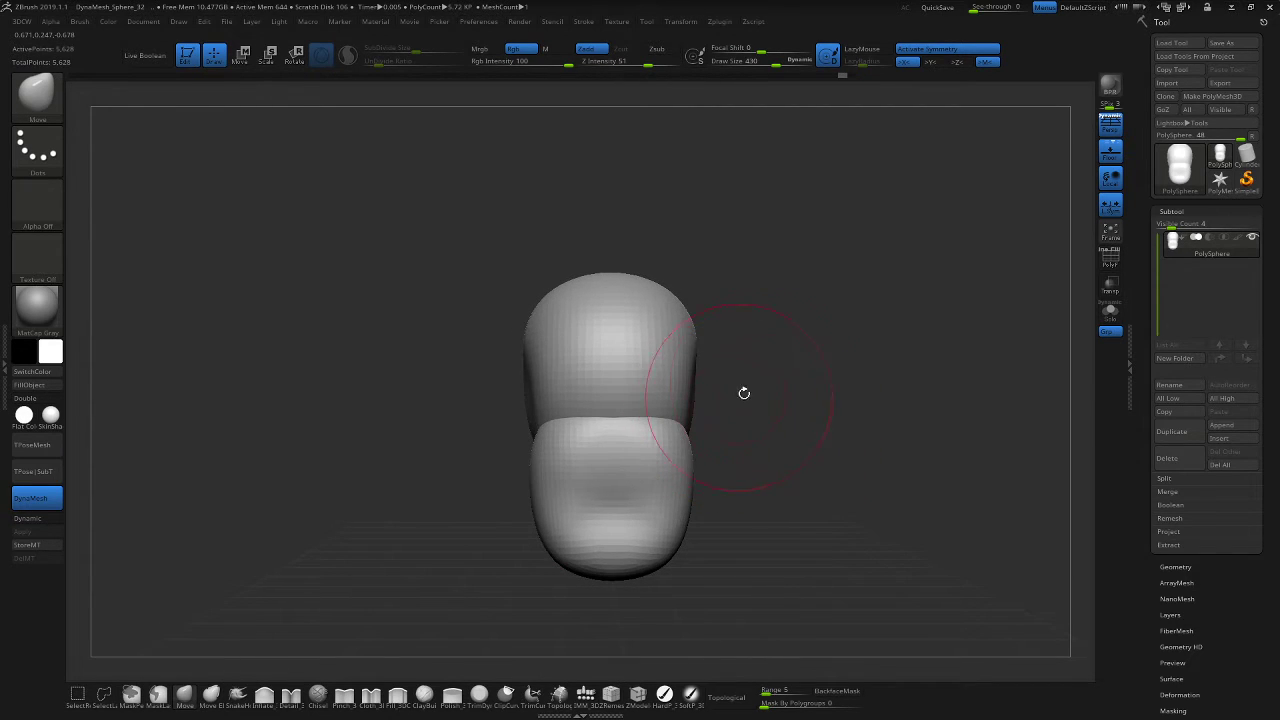
Turn perspective off and try clipping the sides of the cranium and face block with a slightly slanted ClipCurve line.
click(1110, 123)
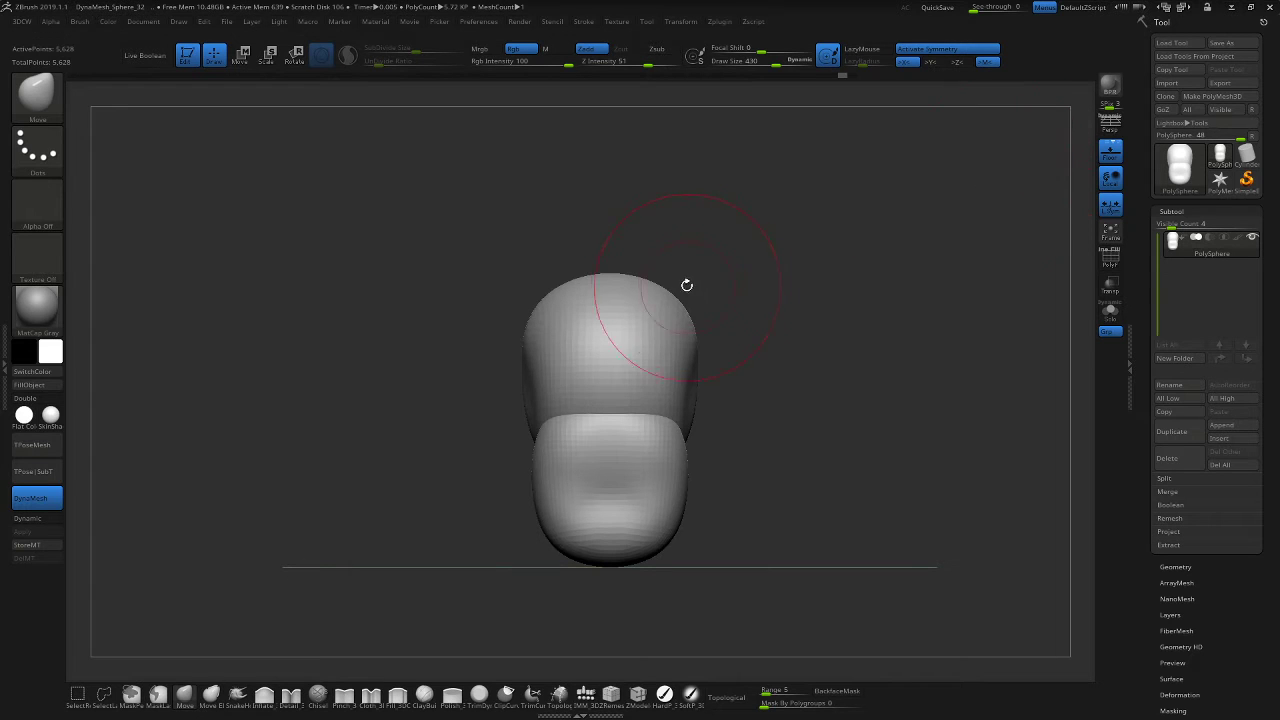
ctrl+shift+drag(704, 229, 687, 510)
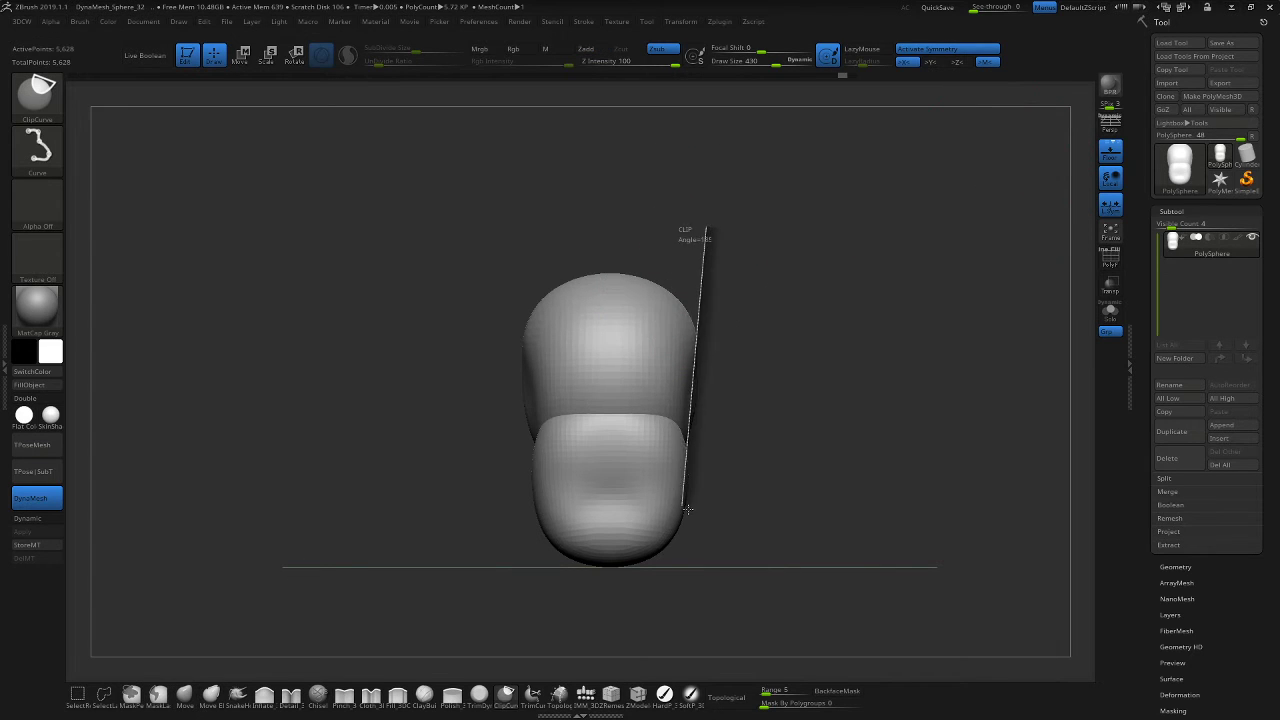
ctrl+shift+drag(680, 578, 681, 577)
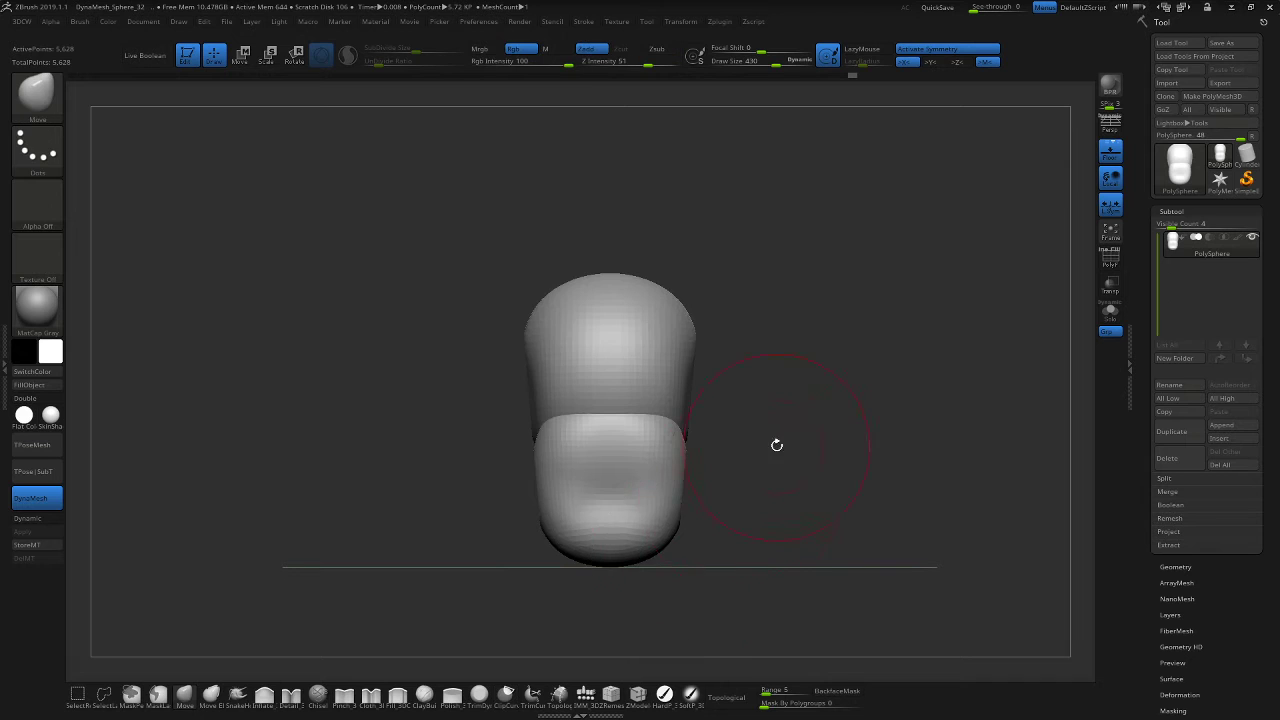
mouse_move(775, 445)
mouse_down()
mouse_move(827, 443)
mouse_move(746, 438)
mouse_move(854, 427)
mouse_up()
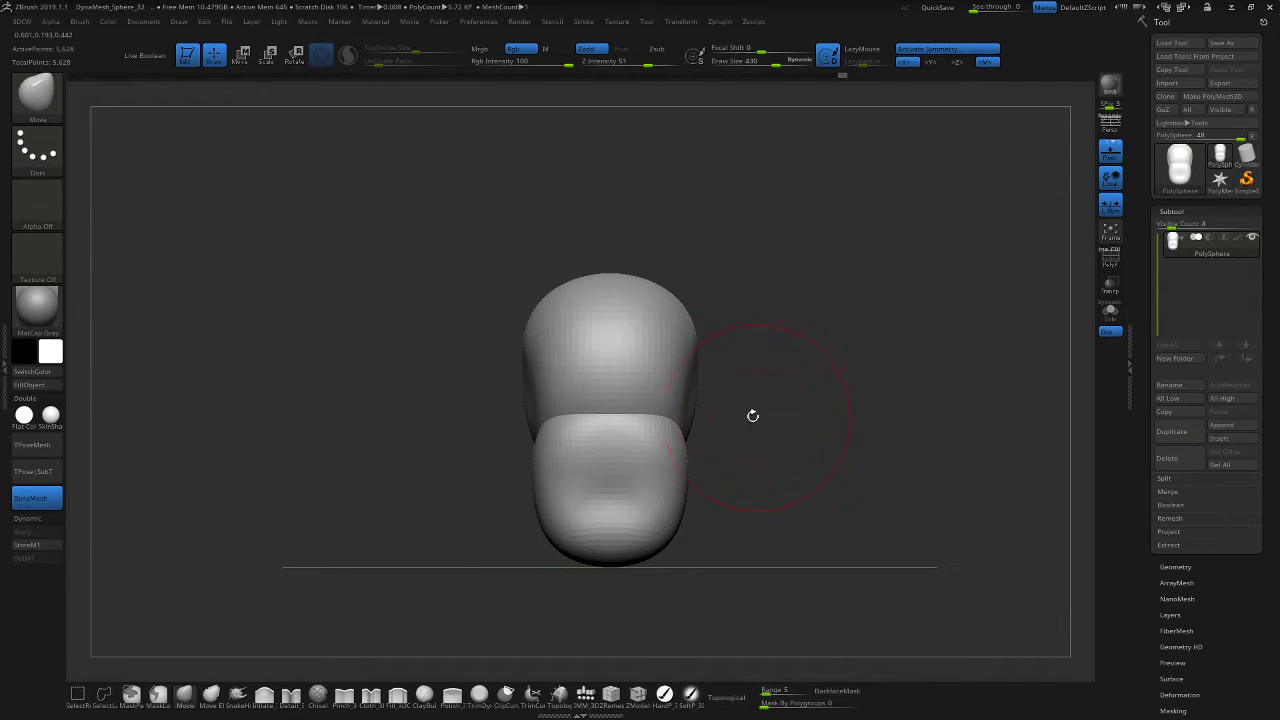
Clip the lower sides of the face block inward toward the chin with a slanted ClipCurve line.
ctrl+shift+drag(706, 392, 662, 566)
drag(740, 460, 800, 446)
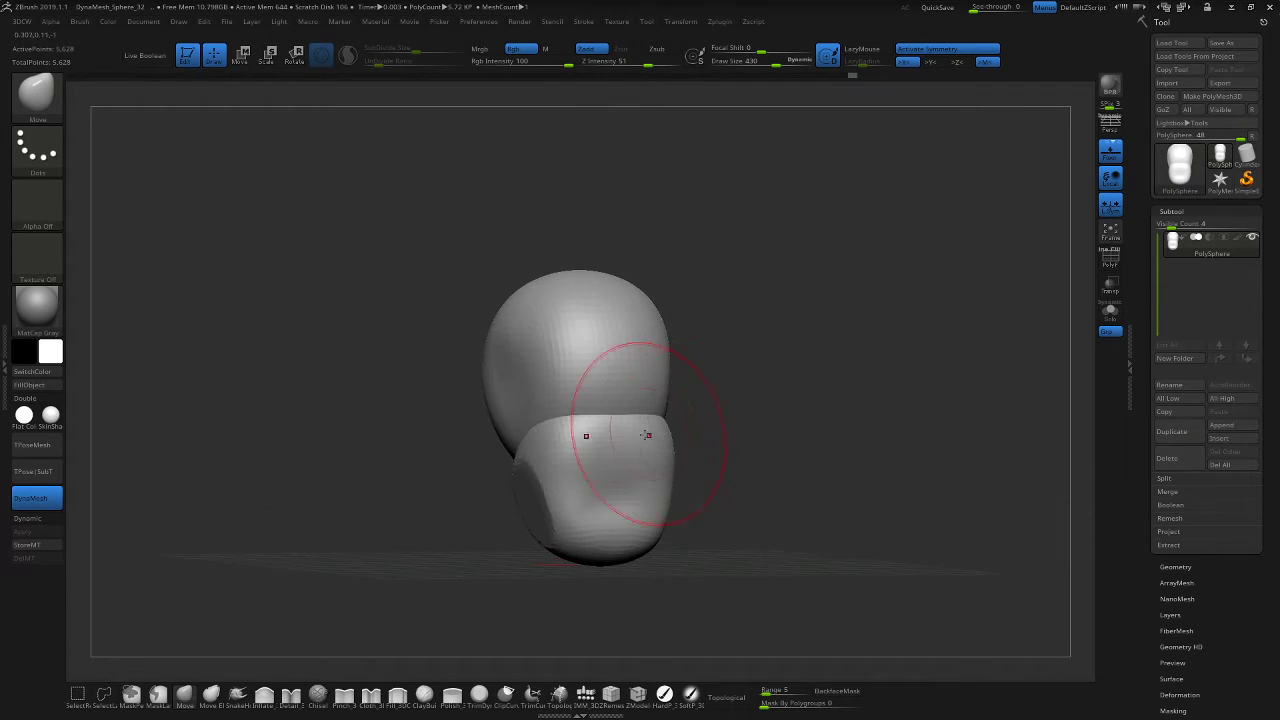
ctrl+shift+click(55, 112)
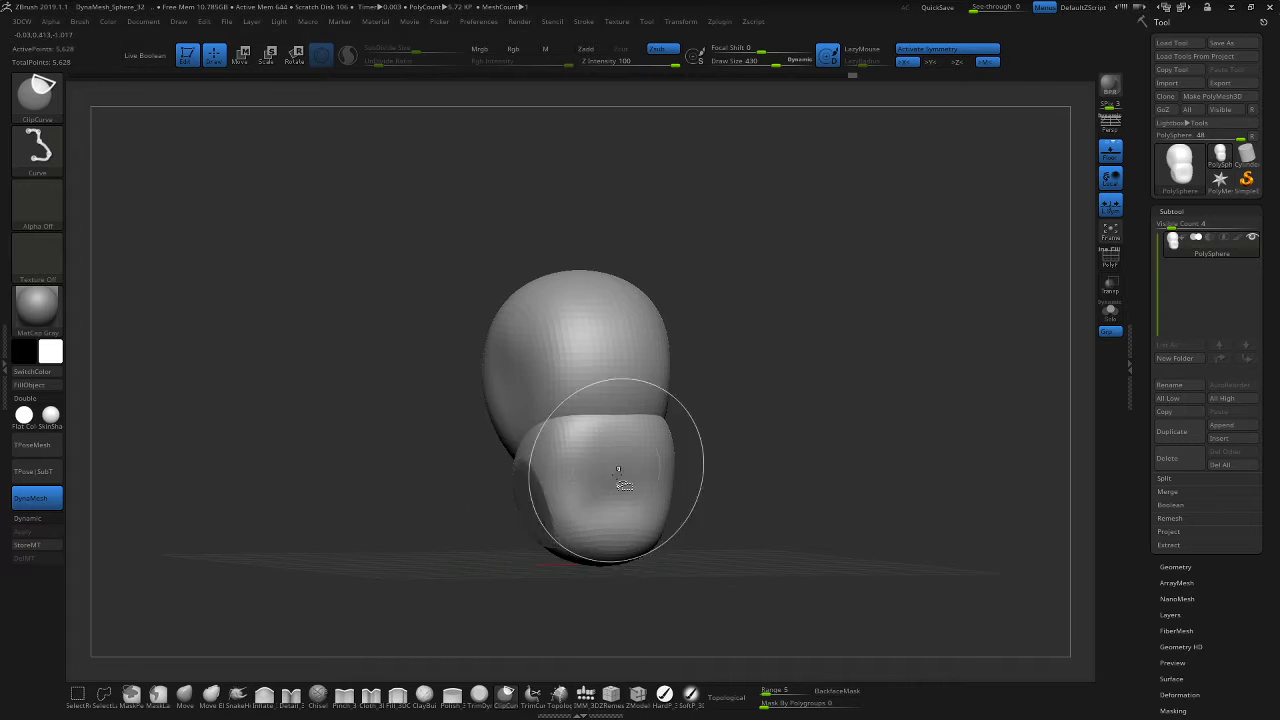
ctrl+shift+click(40, 95)
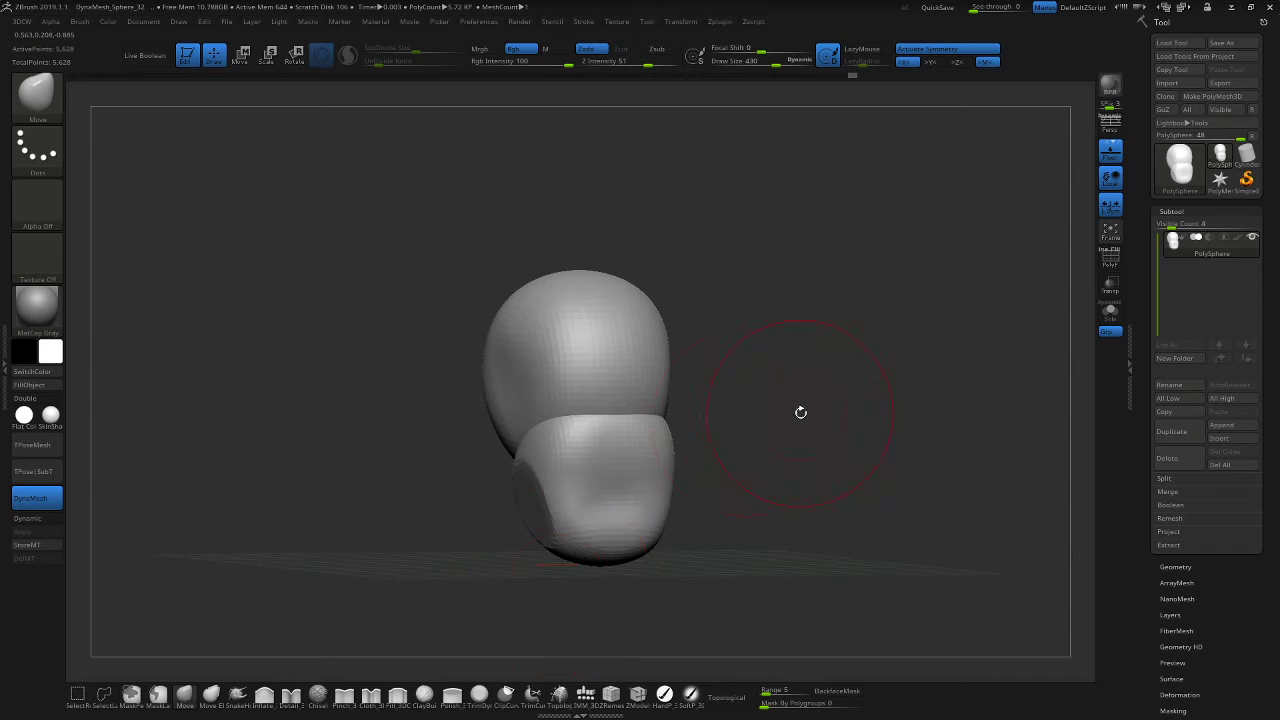
drag(801, 412, 768, 418)
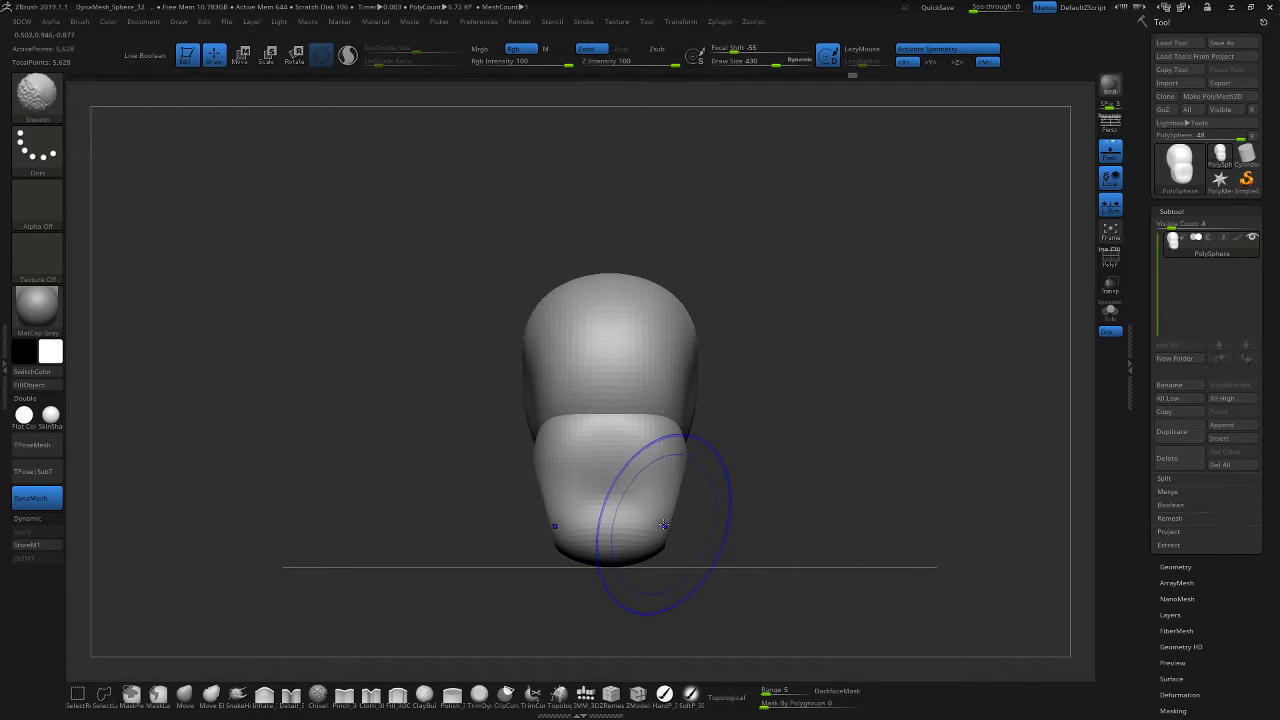
Replace the ClipCurve brush with TrimRect.
key(ctrl+shift)
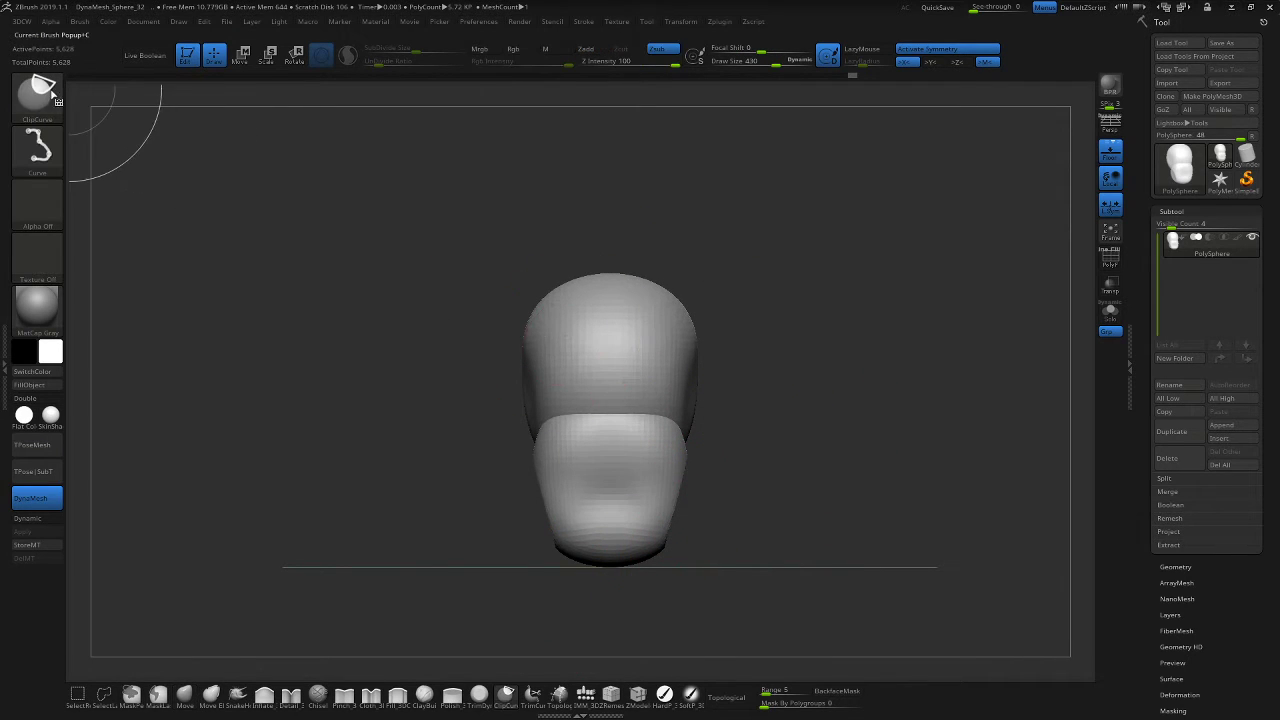
click(45, 116)
mouse_move(575, 173)
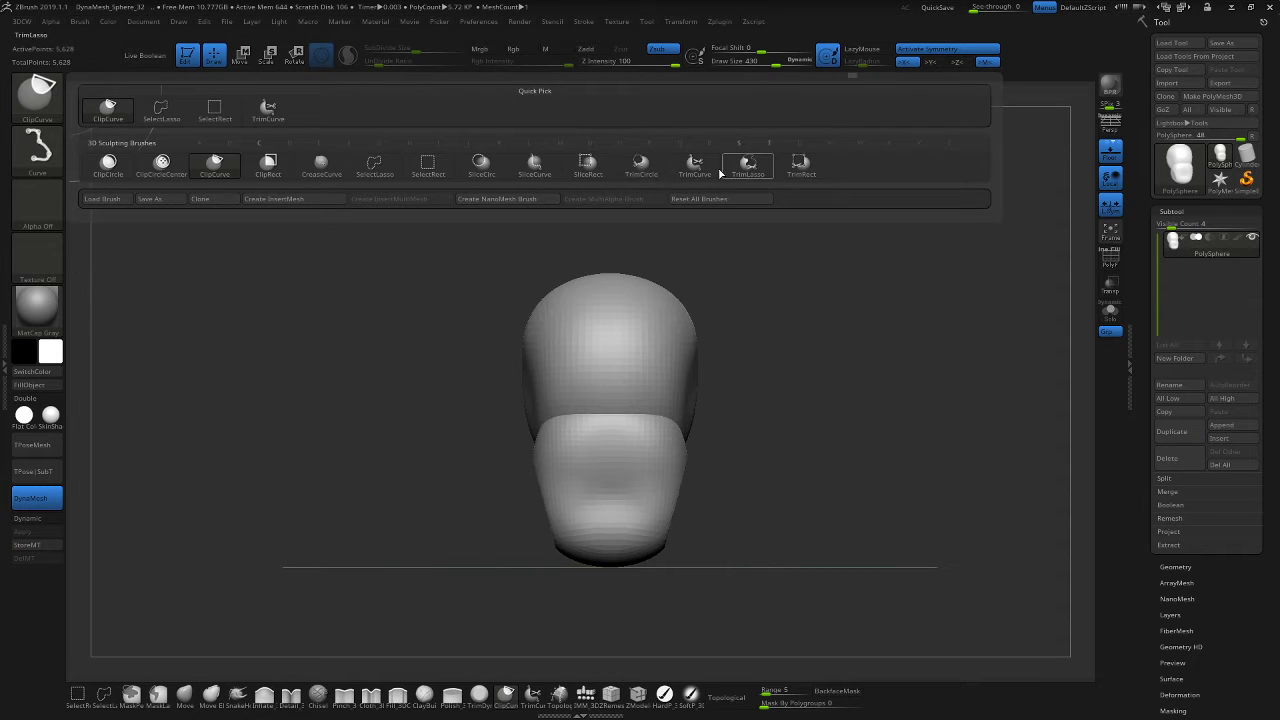
click(666, 175)
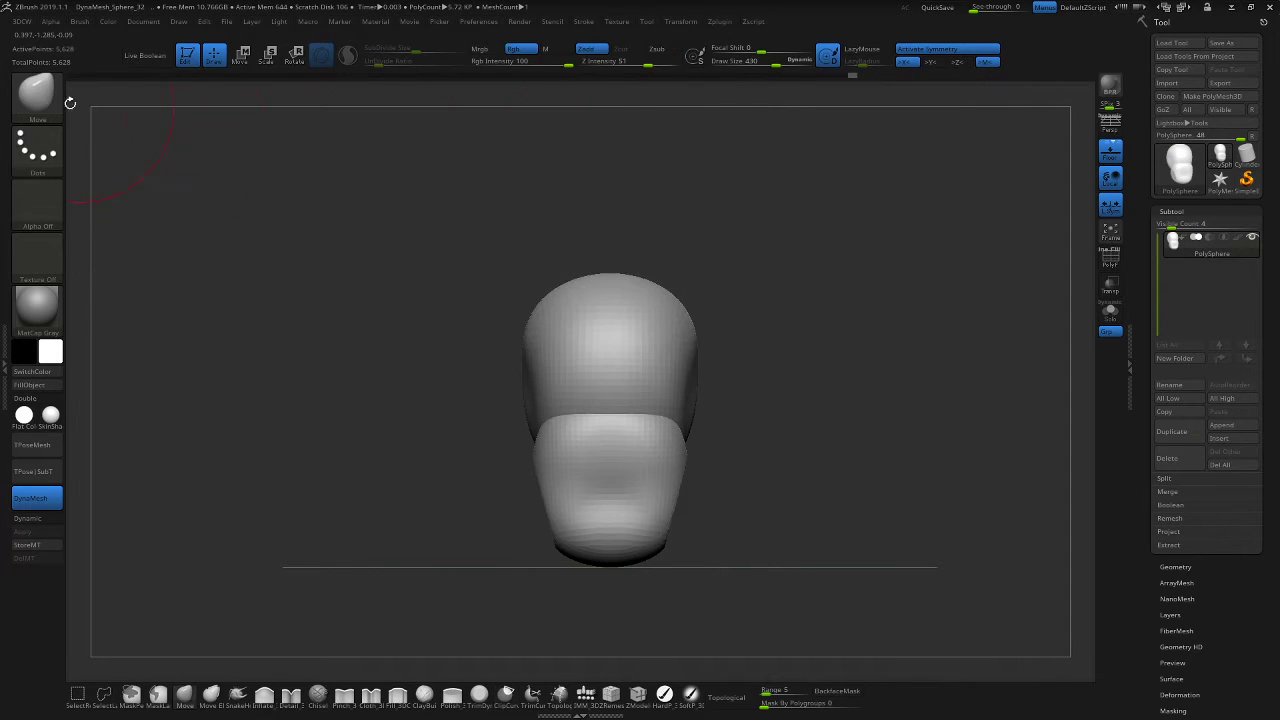
click(52, 111)
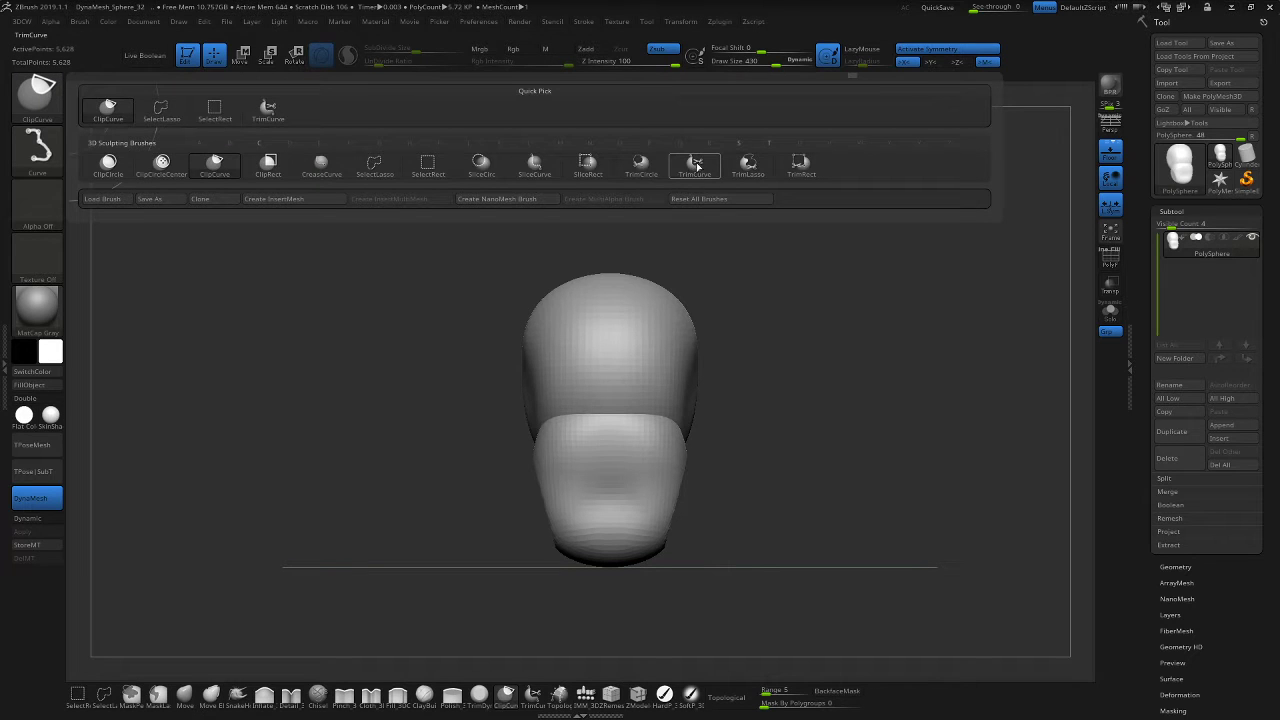
click(800, 165)
Try trimming a vertical slice off one side of the head with a TrimRect rectangle, and undo the cut.
drag(670, 390, 732, 468)
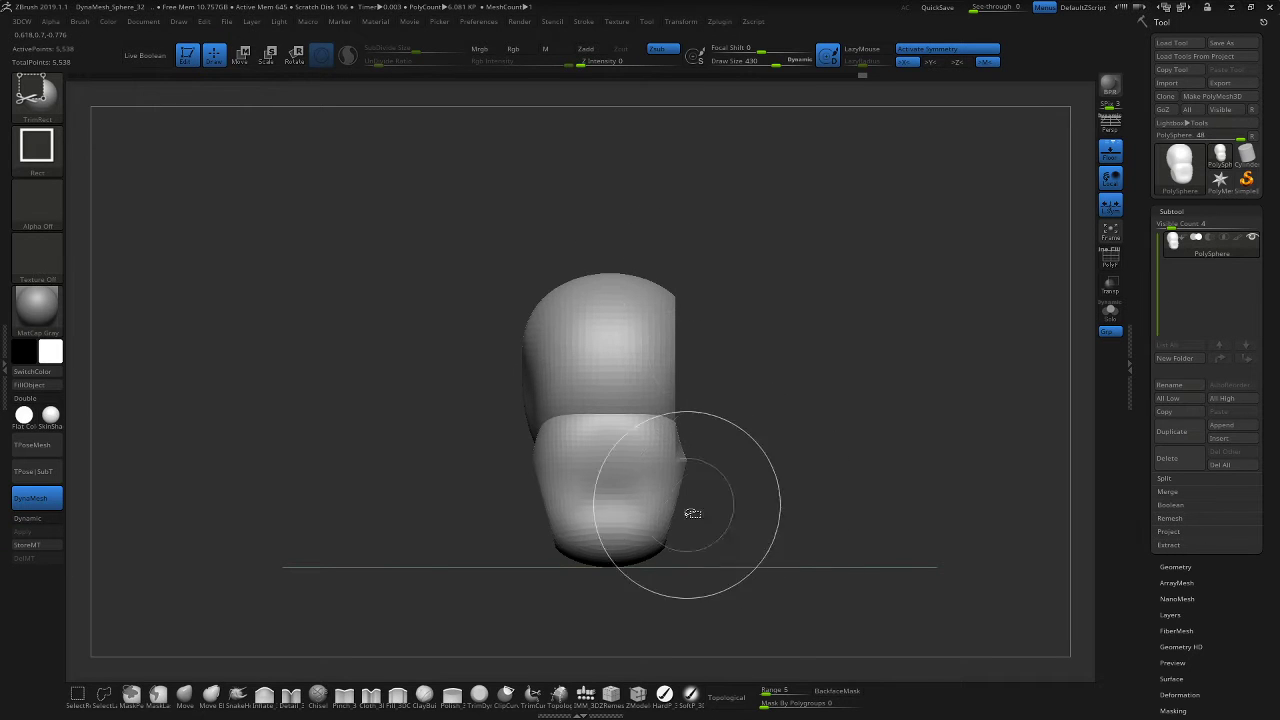
mouse_move(757, 491)
mouse_down()
mouse_move(787, 319)
mouse_move(856, 321)
mouse_up()
key(ctrl+z)
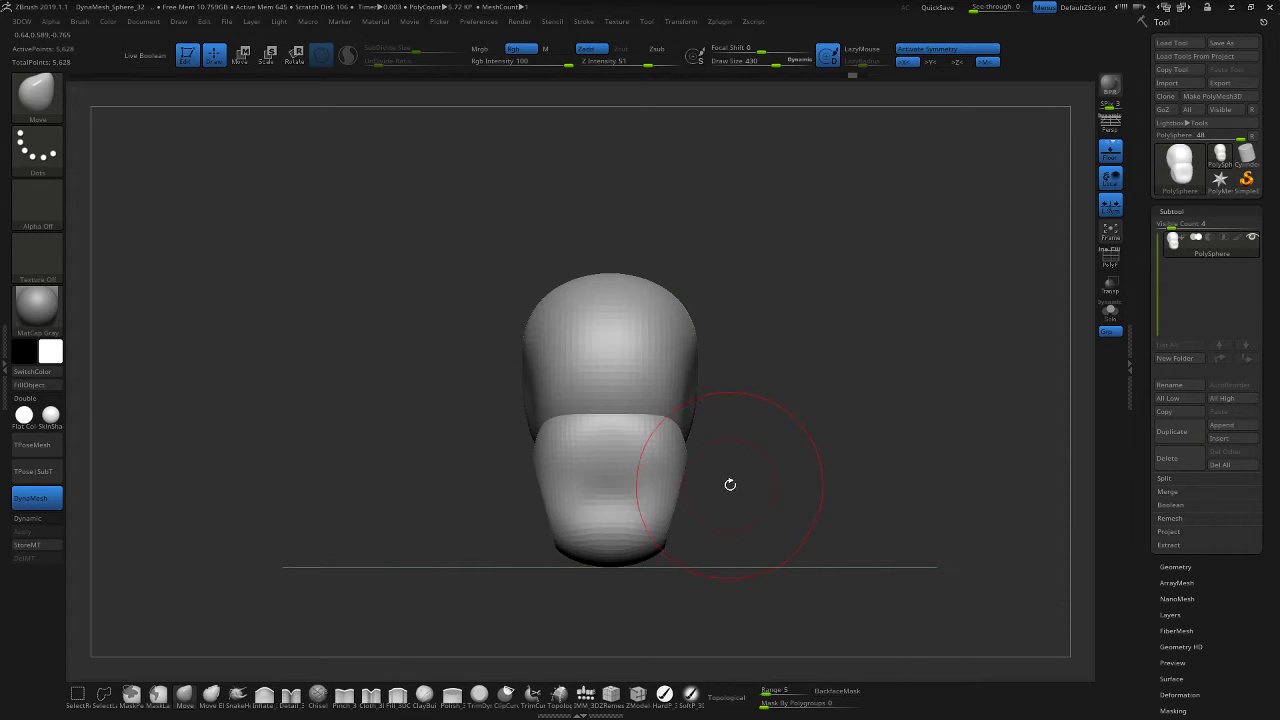
key(ctrl+shift)
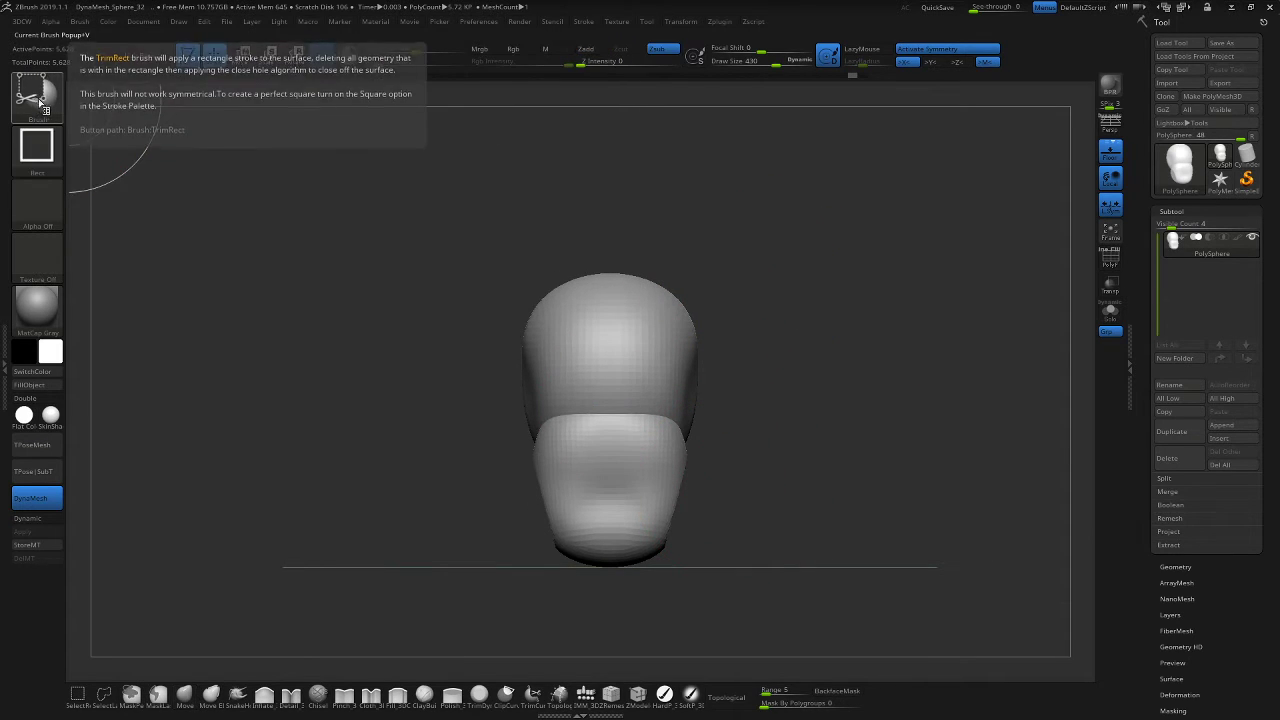
Replace TrimRect with the SliceRect brush and make several rectangular slices across the sides of the head.
click(40, 100)
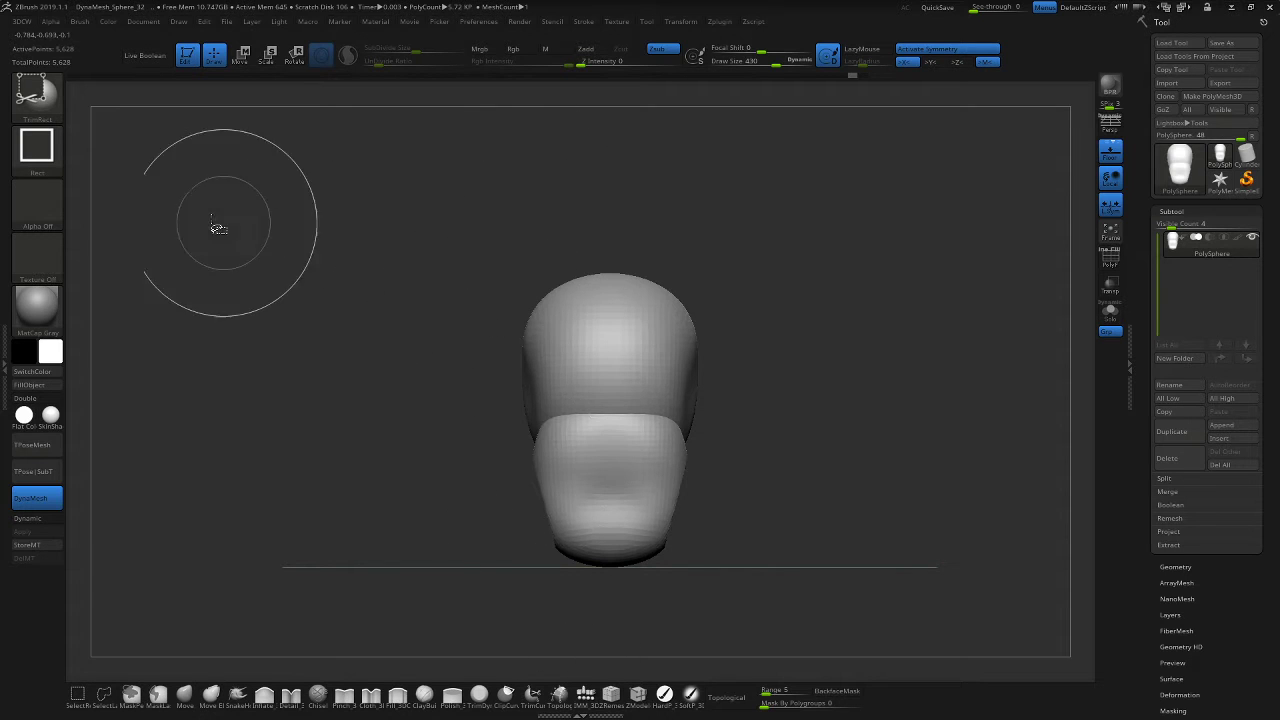
click(32, 92)
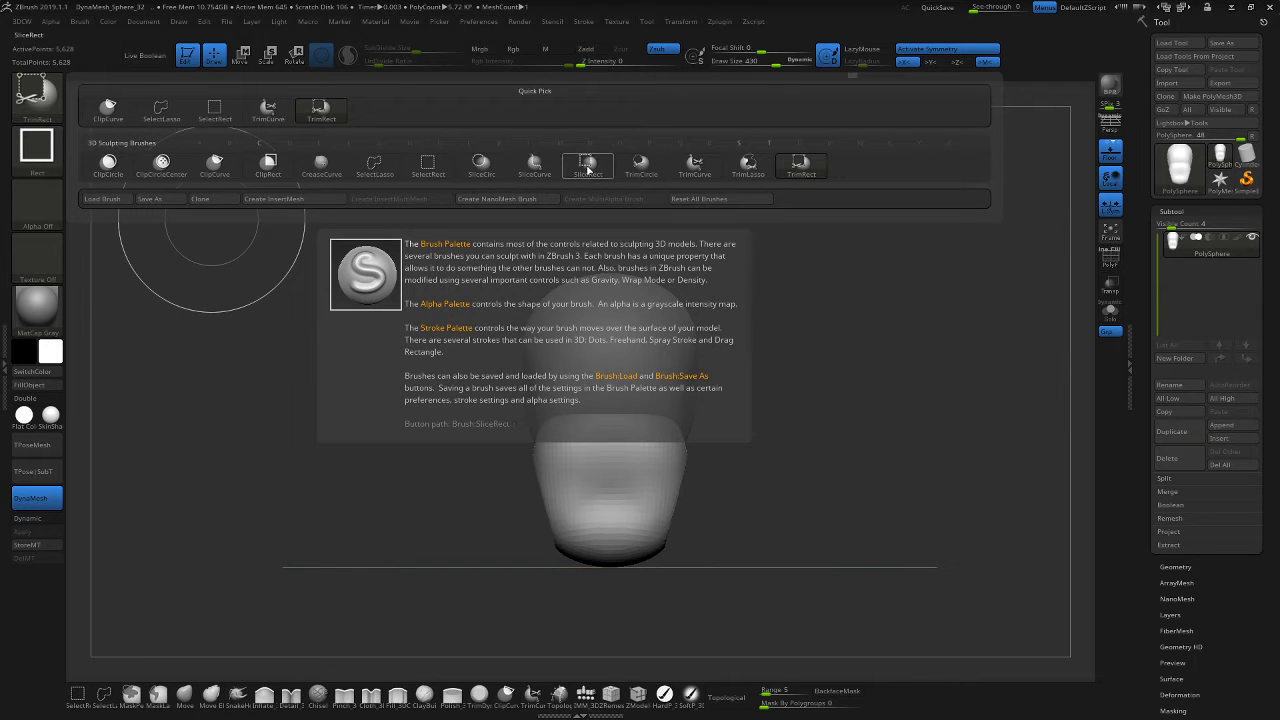
click(588, 165)
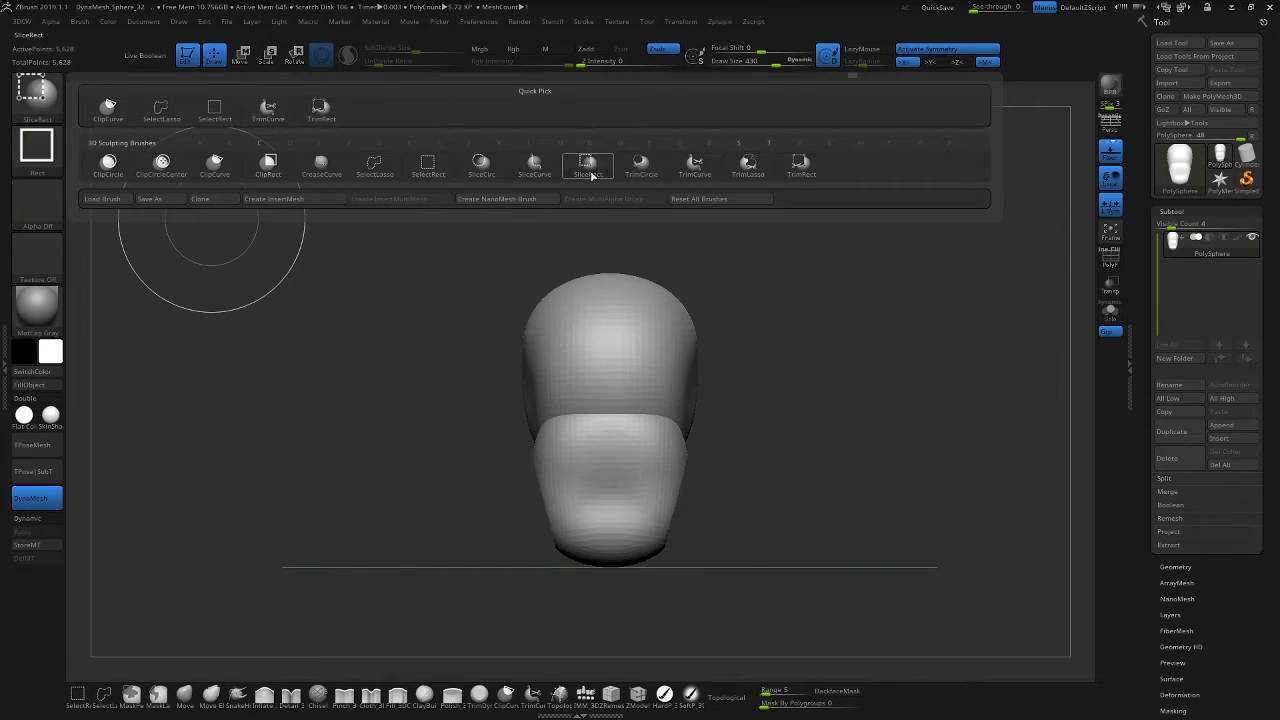
drag(488, 220, 578, 514)
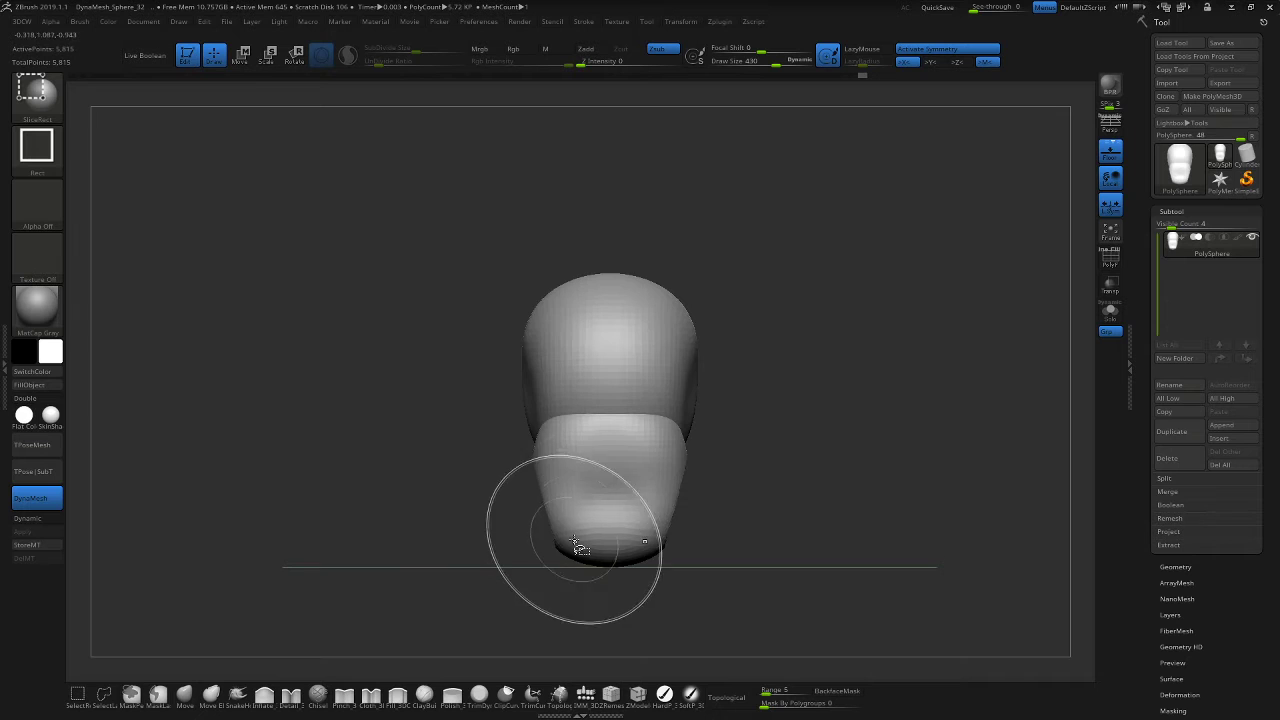
mouse_move(719, 248)
mouse_down()
mouse_move(648, 545)
mouse_move(578, 602)
mouse_up()
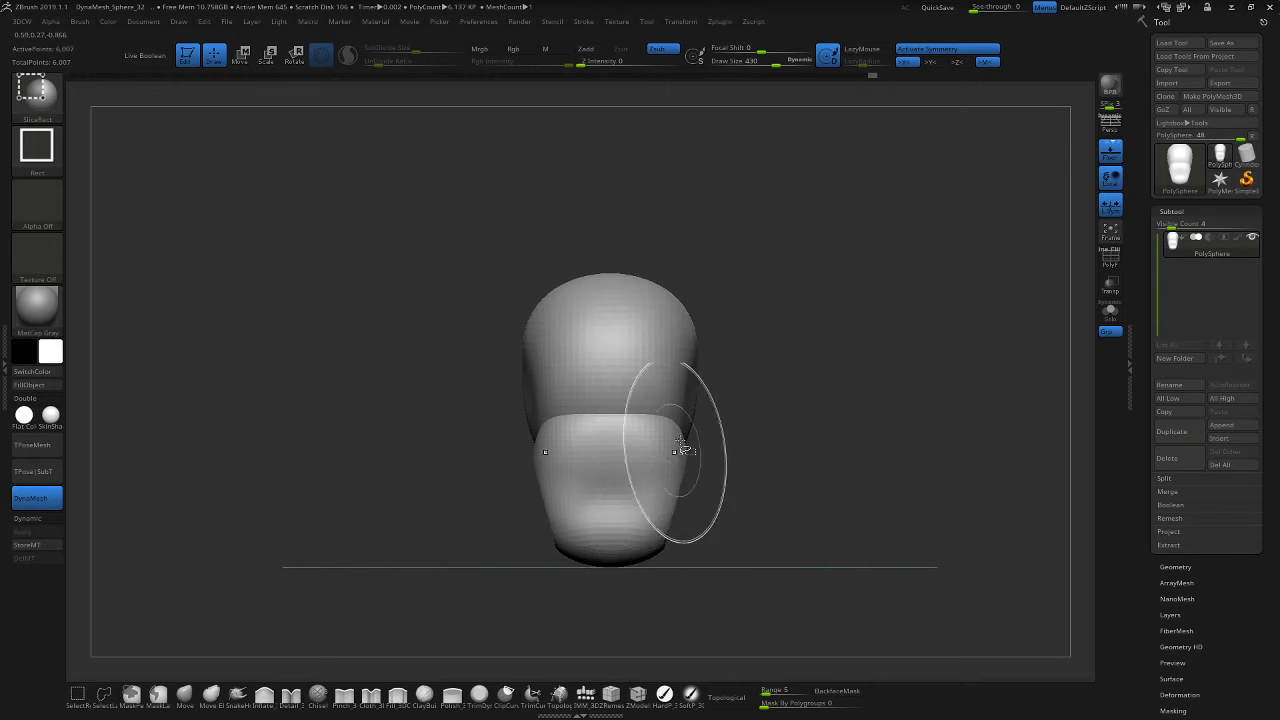
drag(880, 420, 786, 378)
ctrl+shift+drag(922, 208, 755, 537)
ctrl+shift+drag(948, 187, 800, 534)
shift+drag(900, 493, 922, 492)
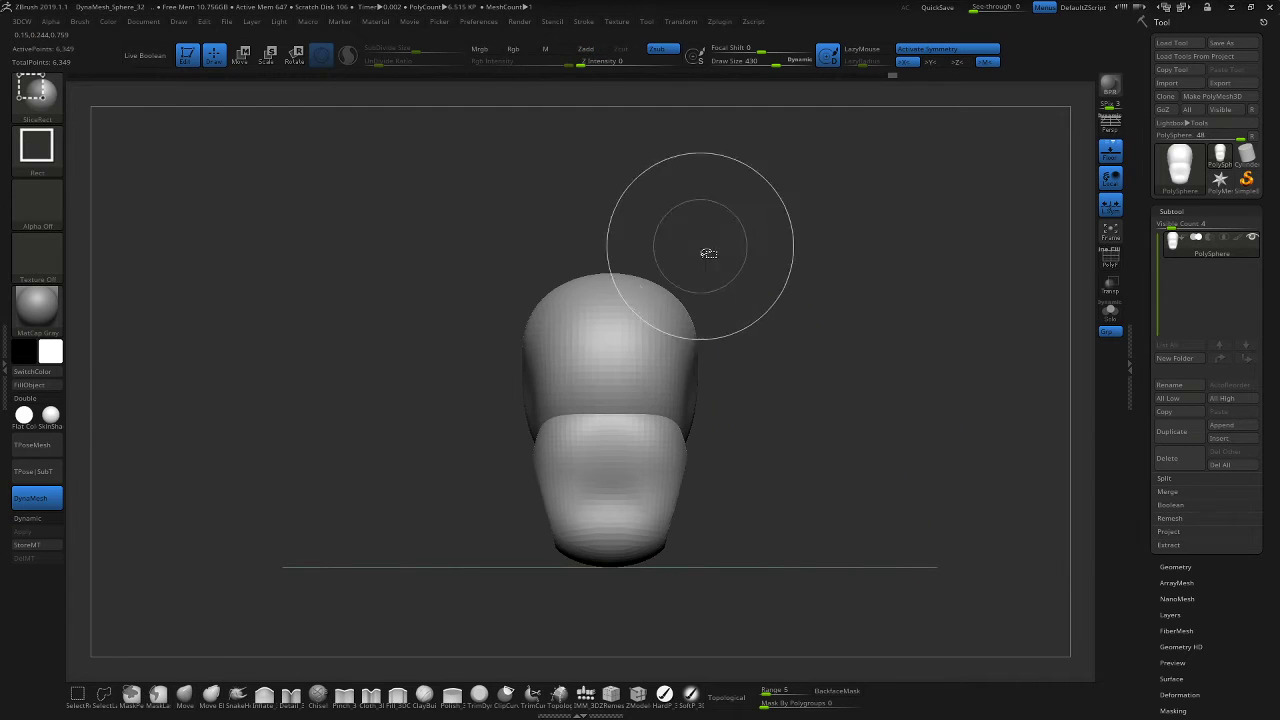
mouse_move(729, 226)
ctrl+shift+mouse_down()
mouse_move(683, 597)
mouse_move(656, 618)
ctrl+shift+mouse_up()
Replace the SliceRect brush with ClipCurve.
click(36, 92)
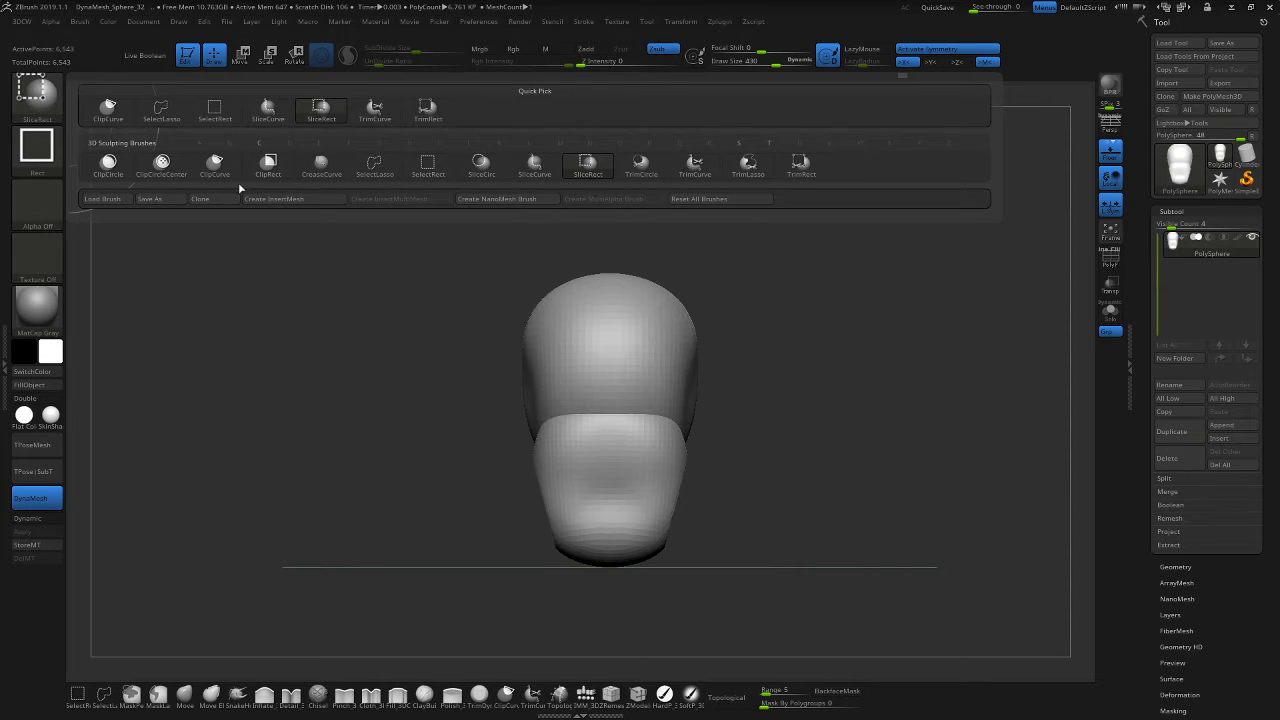
mouse_move(787, 174)
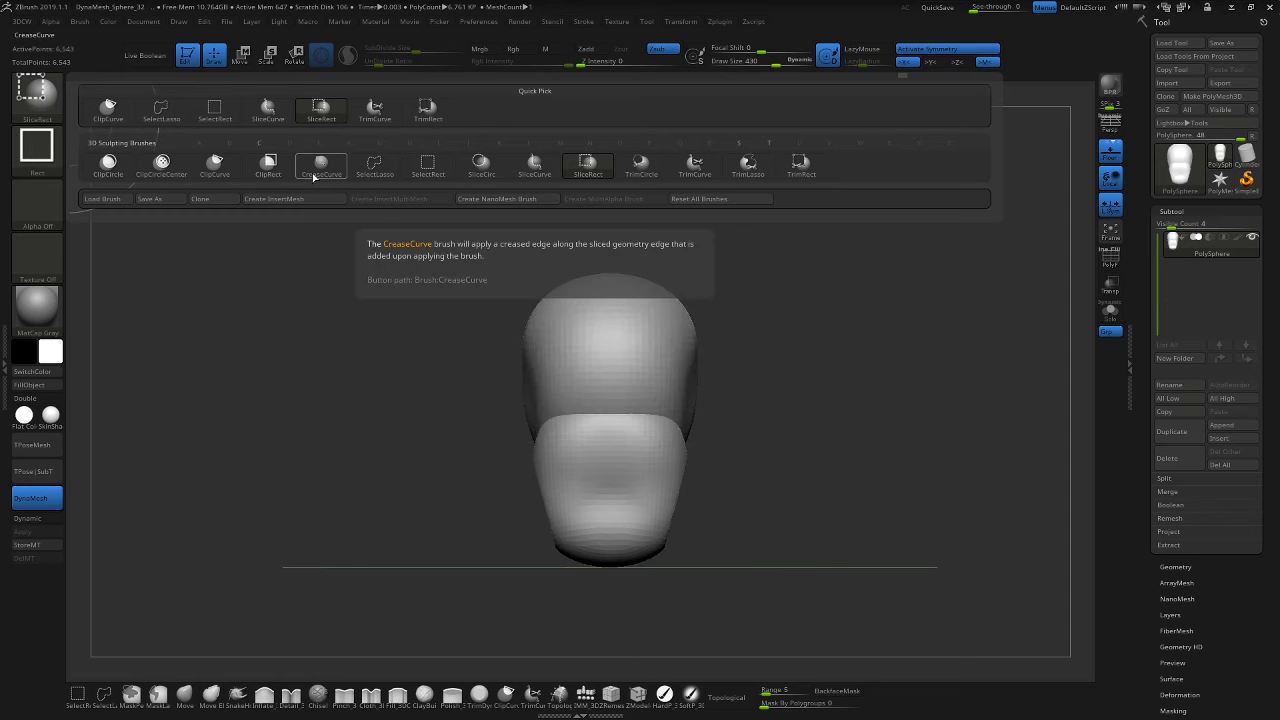
mouse_move(266, 174)
mouse_move(214, 166)
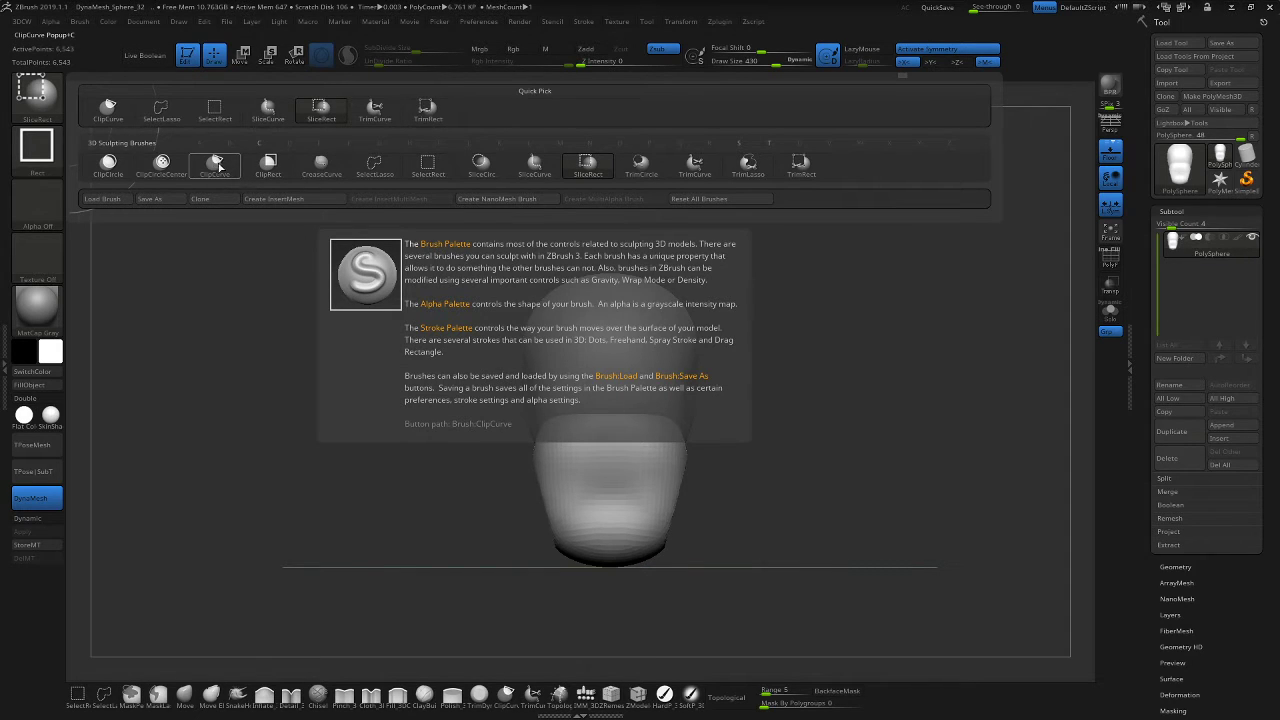
click(217, 165)
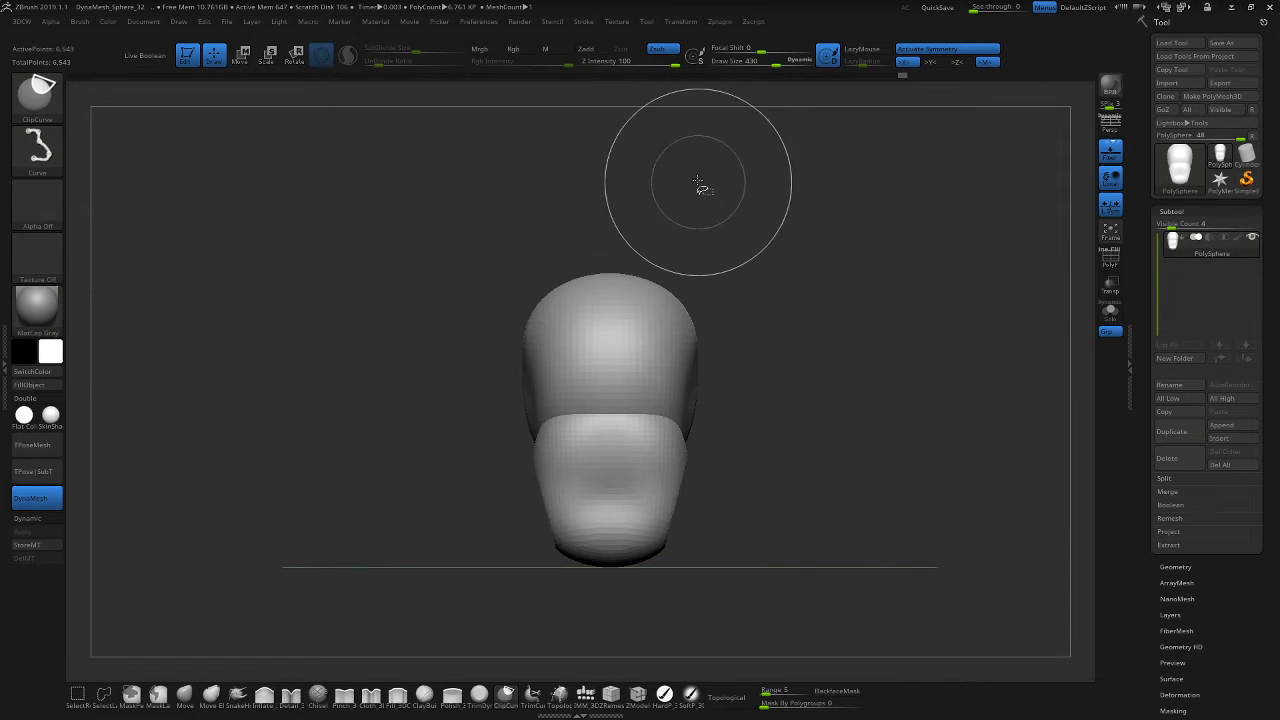
Try clipping one side of the head with a ClipCurve line that bends outward below the cheek, and undo the cut.
drag(724, 177, 678, 342)
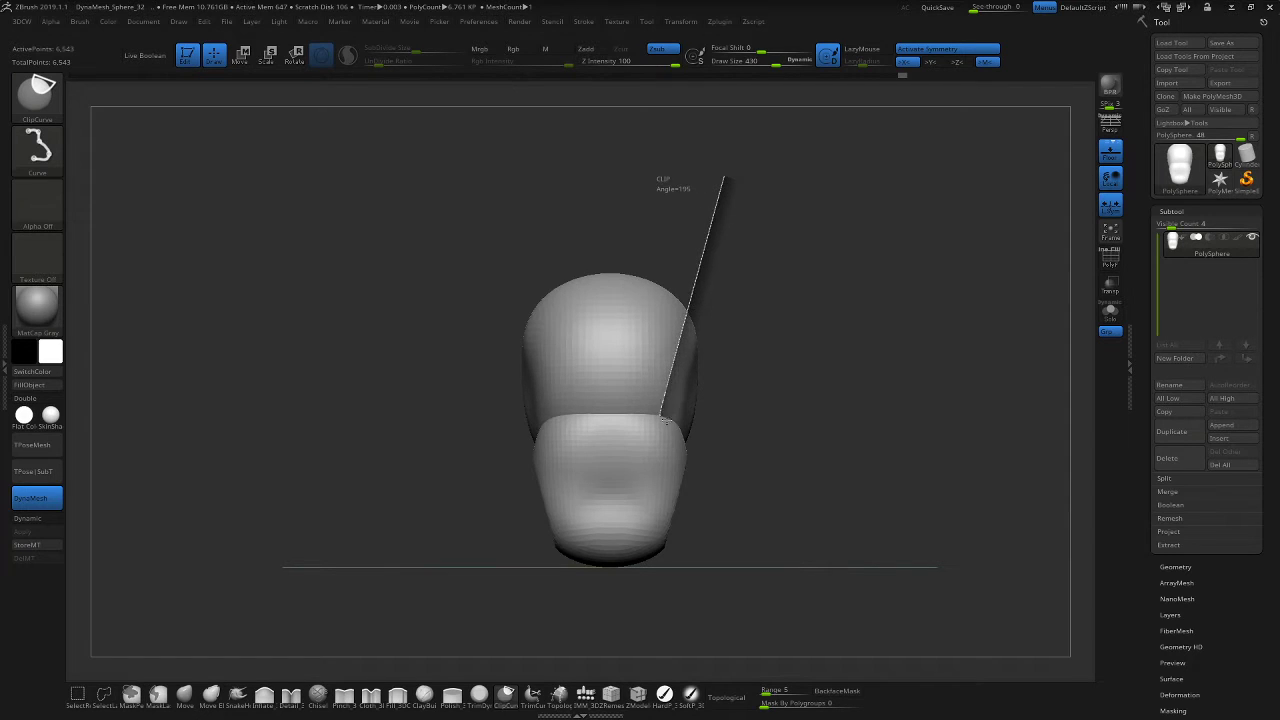
drag(663, 419, 668, 431)
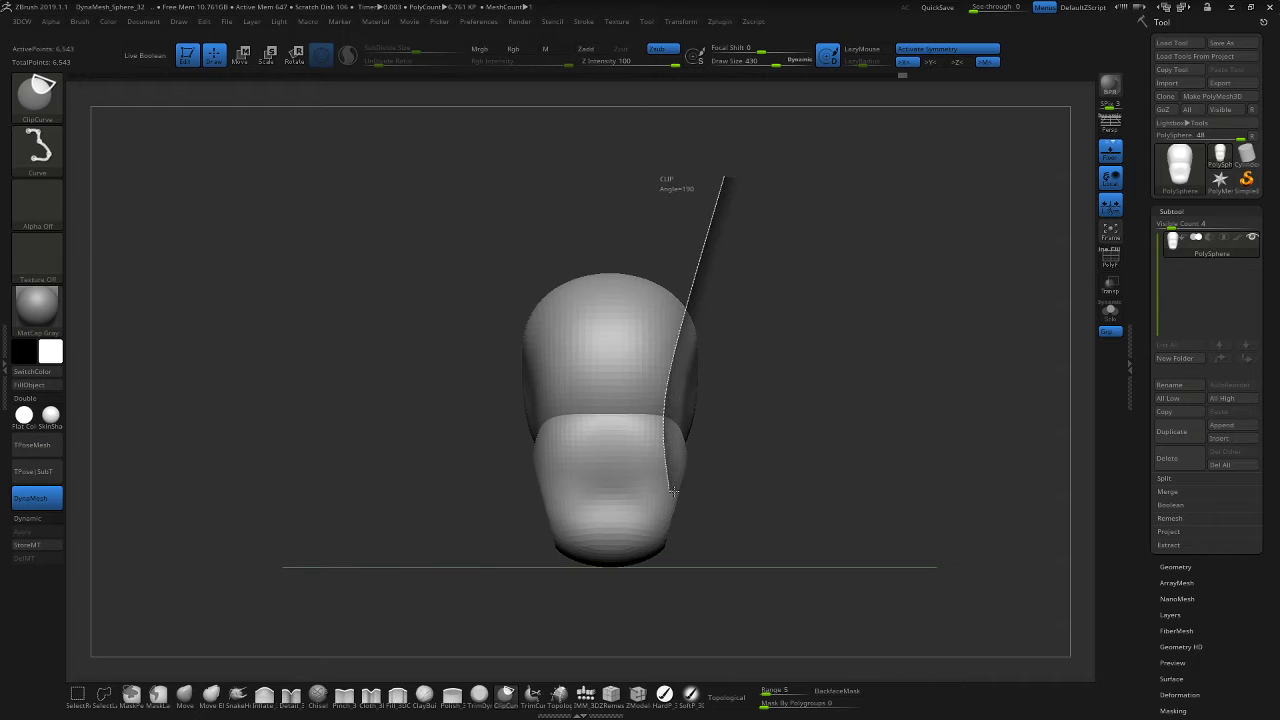
drag(673, 491, 674, 491)
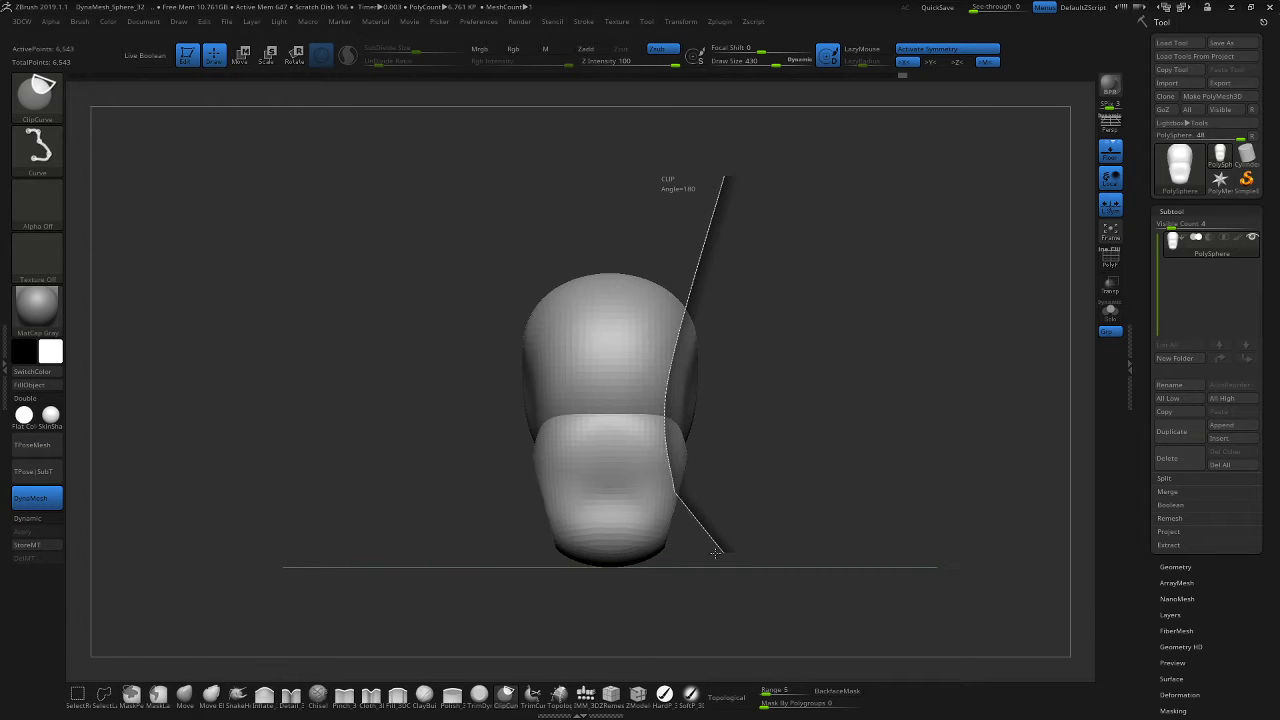
mouse_move(723, 549)
mouse_down()
mouse_move(742, 456)
mouse_move(735, 416)
mouse_move(777, 427)
mouse_move(766, 397)
mouse_move(820, 400)
mouse_move(765, 411)
mouse_move(826, 394)
mouse_move(820, 376)
mouse_up()
key(ctrl+z)
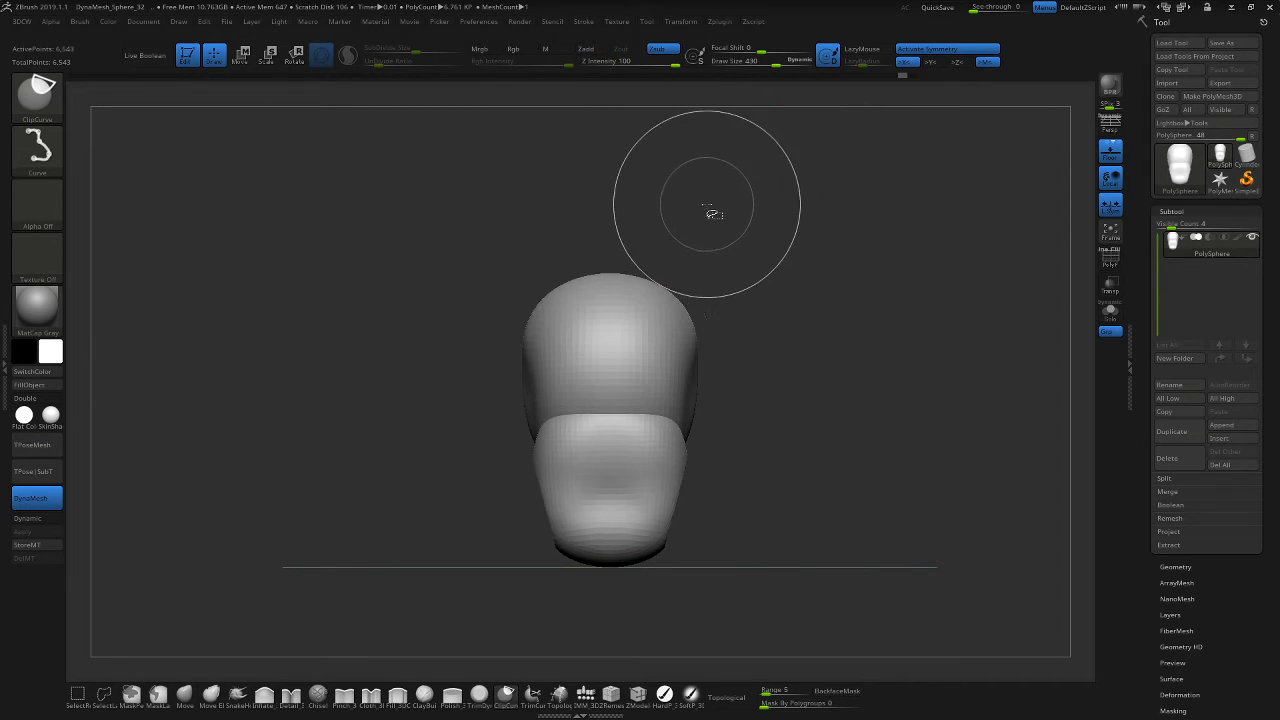
Clip the sides of the cranium and upper face block with a near-vertical ClipCurve line that turns outward at jaw level.
mouse_move(693, 210)
ctrl+shift+mouse_down()
mouse_move(666, 374)
mouse_move(697, 266)
mouse_move(676, 402)
mouse_move(694, 214)
mouse_move(694, 400)
mouse_move(686, 341)
ctrl+shift+mouse_up()
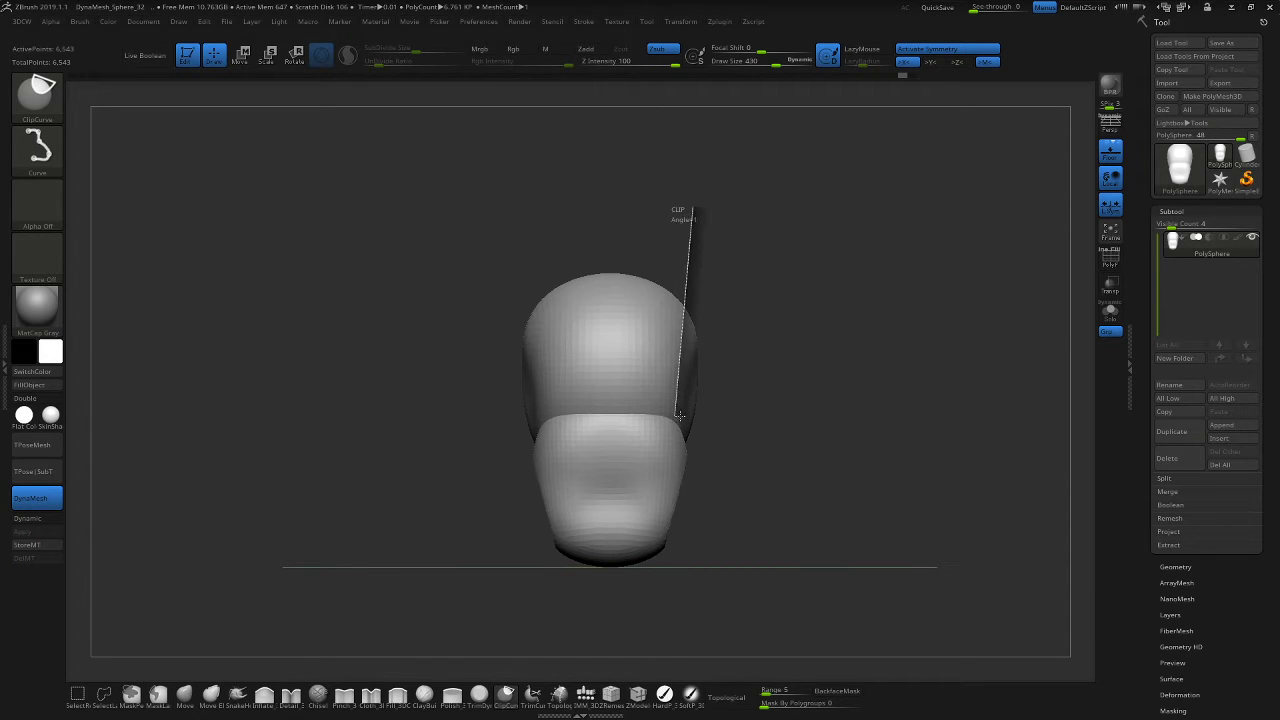
ctrl+shift+drag(676, 428, 684, 366)
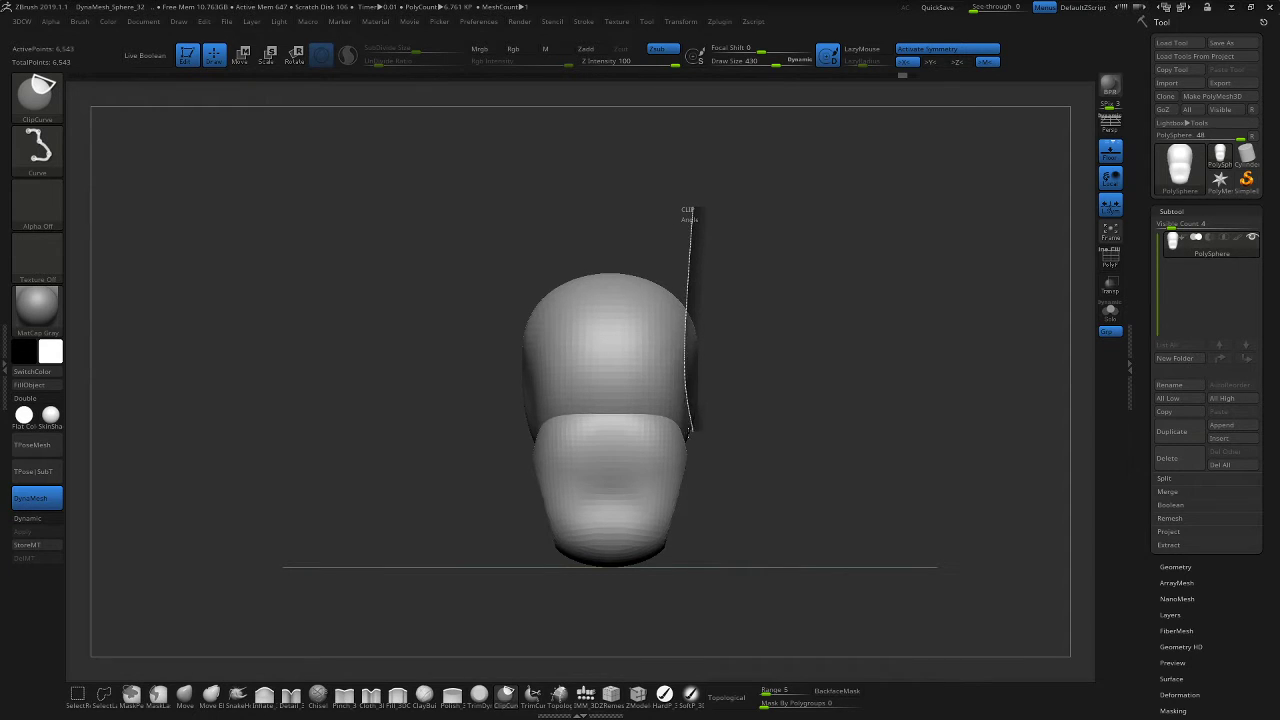
ctrl+shift+drag(684, 472, 675, 436)
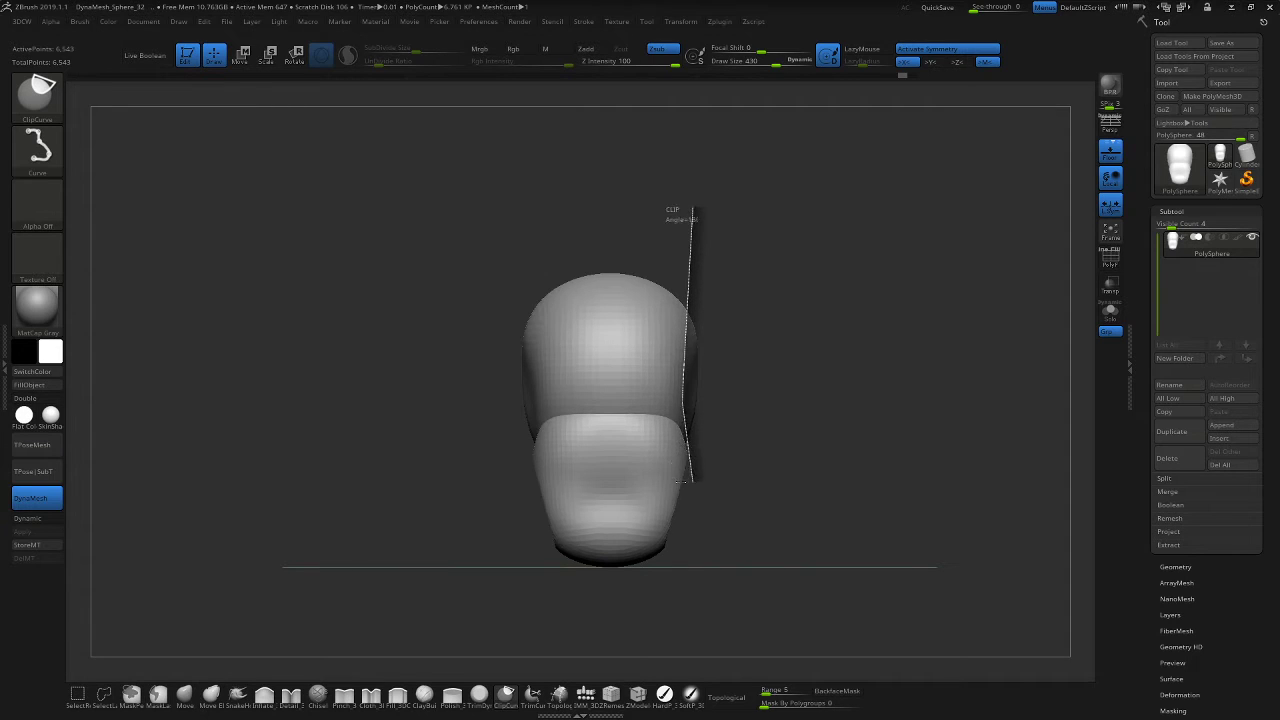
ctrl+shift+drag(676, 482, 669, 491)
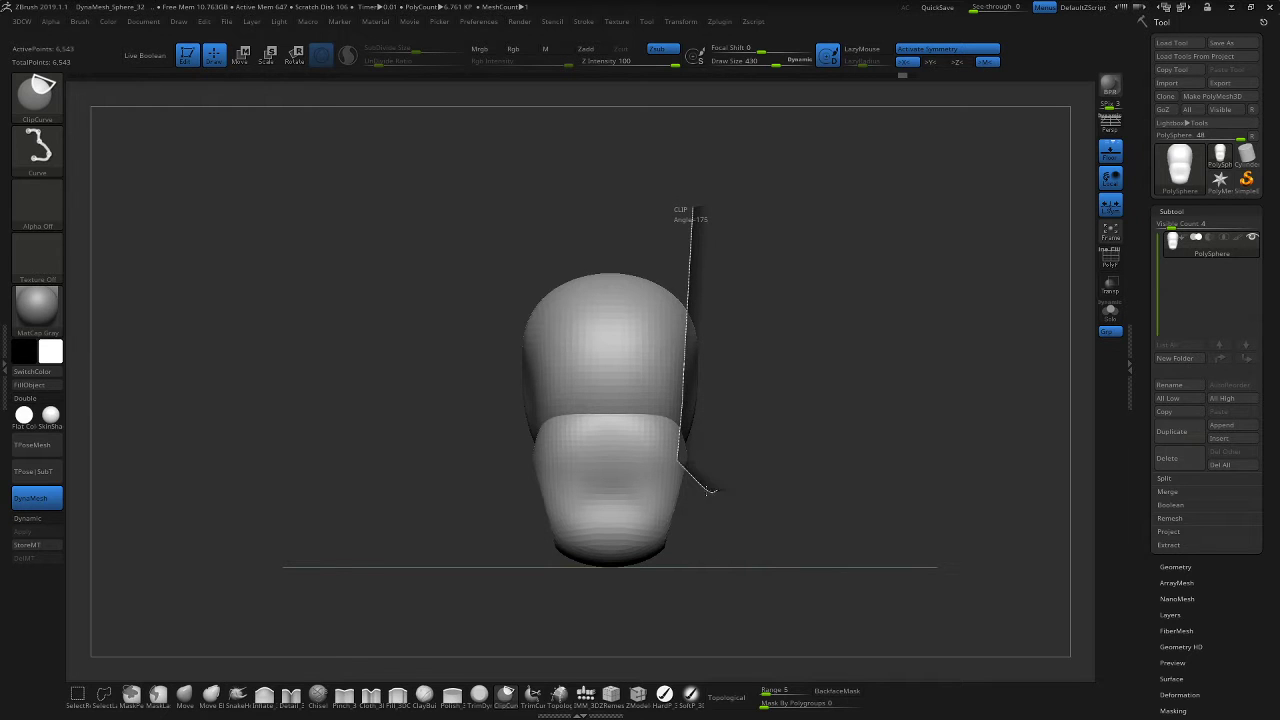
ctrl+shift+drag(701, 491, 699, 490)
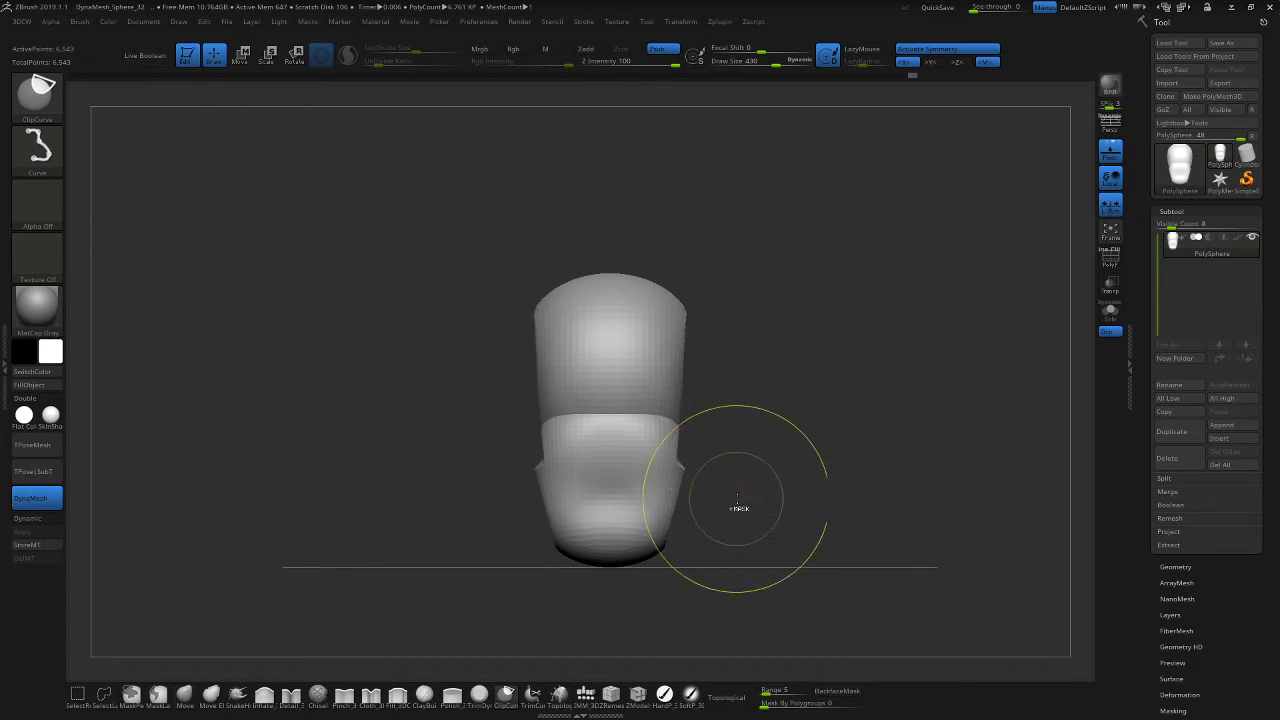
Remesh the clipped head with DynaMesh and smooth the ledge and seam between cranium and face block.
mouse_move(755, 459)
mouse_down()
mouse_move(675, 452)
mouse_move(683, 491)
mouse_move(746, 318)
mouse_up()
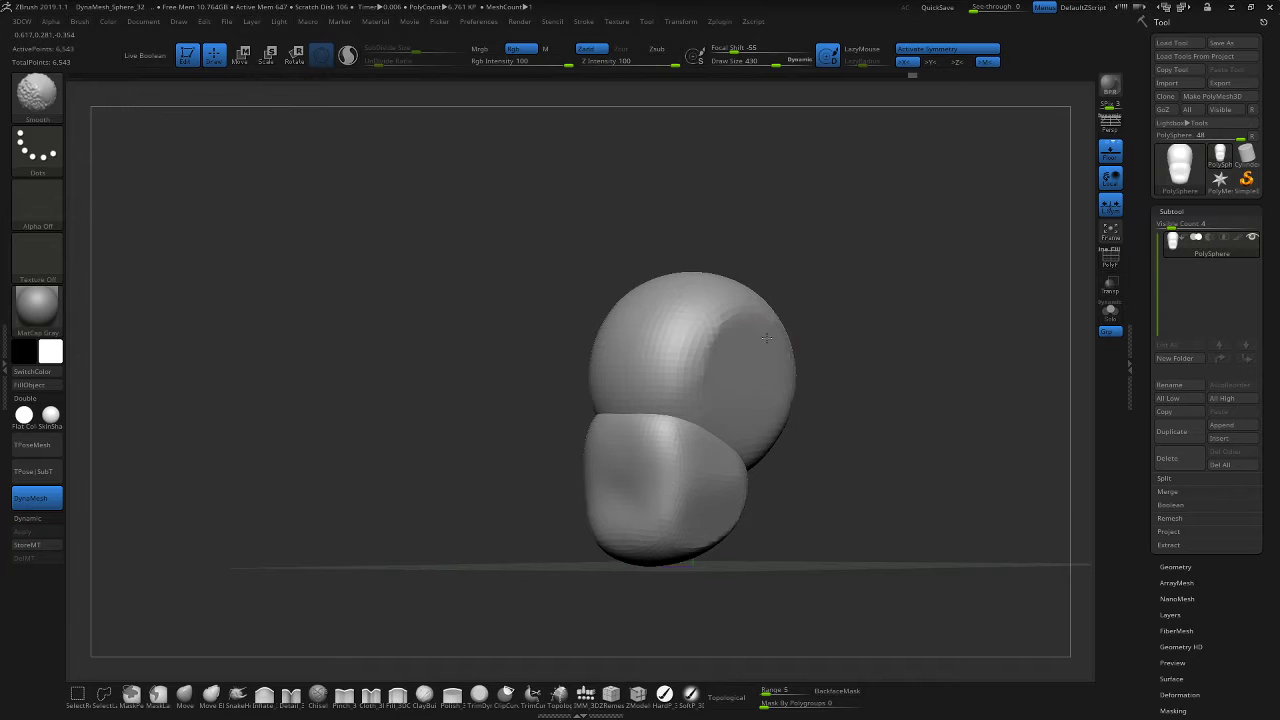
mouse_move(886, 363)
mouse_down()
mouse_move(925, 362)
mouse_move(858, 376)
mouse_move(708, 465)
mouse_up()
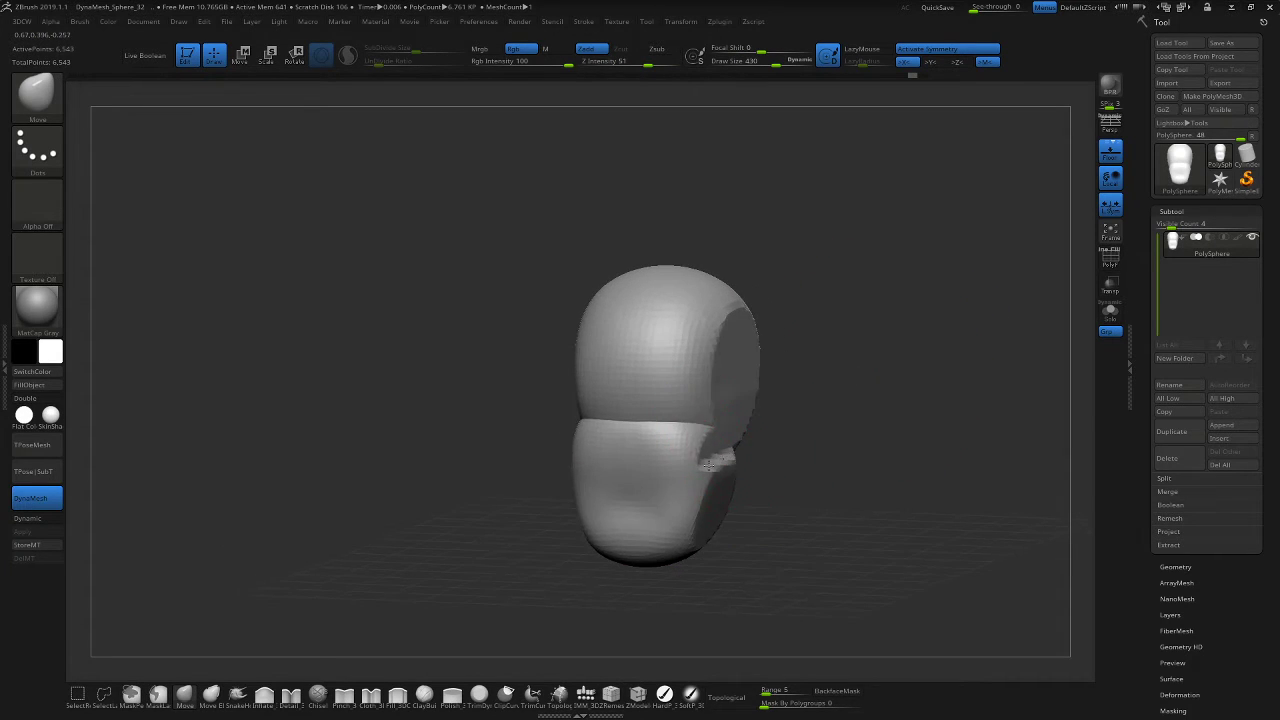
ctrl+drag(811, 440, 795, 428)
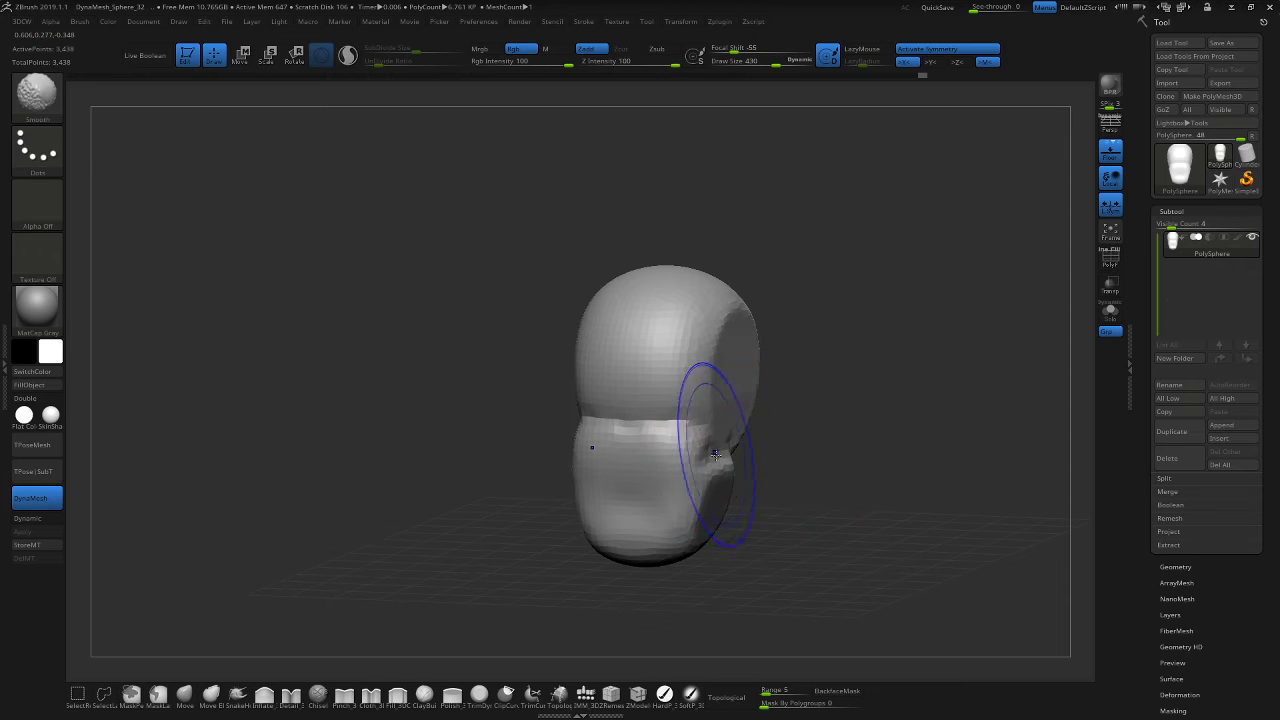
mouse_move(722, 457)
shift+mouse_down()
mouse_move(722, 470)
mouse_move(730, 435)
mouse_move(650, 430)
shift+mouse_up()
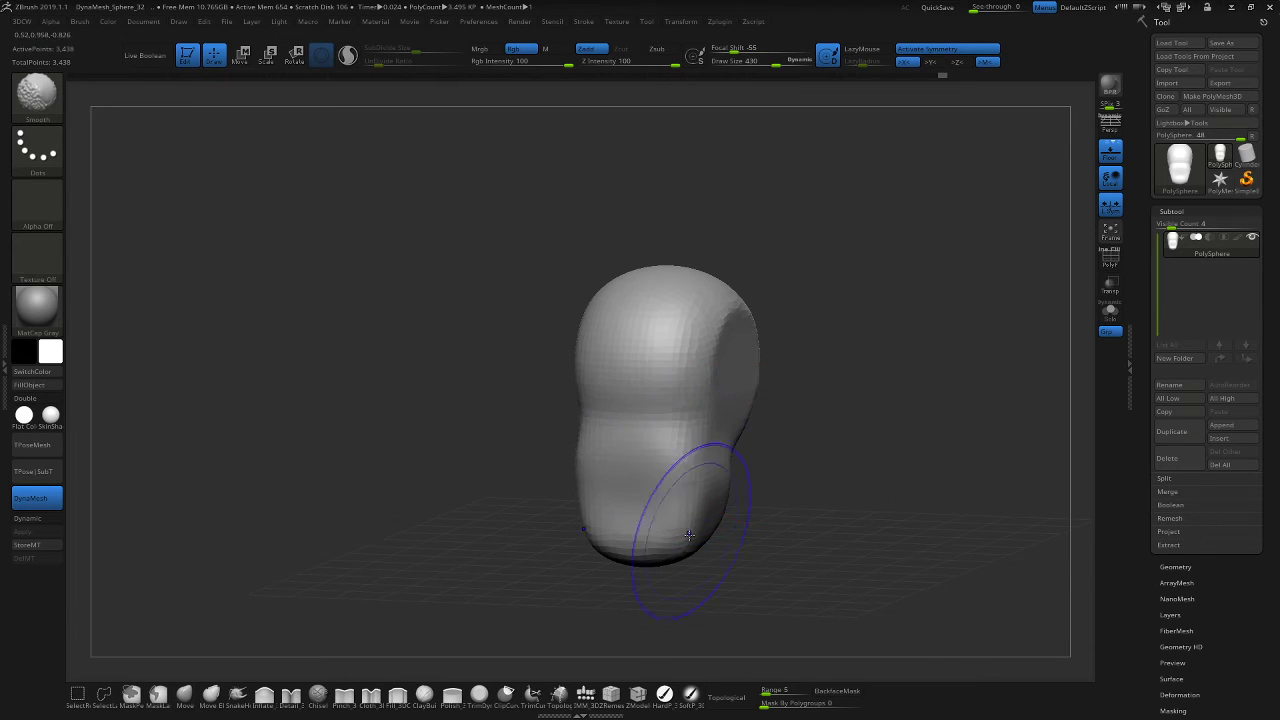
Undo the smoothing, the remesh and the bent clip.
drag(848, 432, 816, 377)
key(ctrl+z)
key(ctrl+z)
key(ctrl+z)
From the front, clip a thin sliver off the cranium's sides with a ClipCurve line that turns outward above the jaw.
ctrl+shift+drag(710, 247, 677, 563)
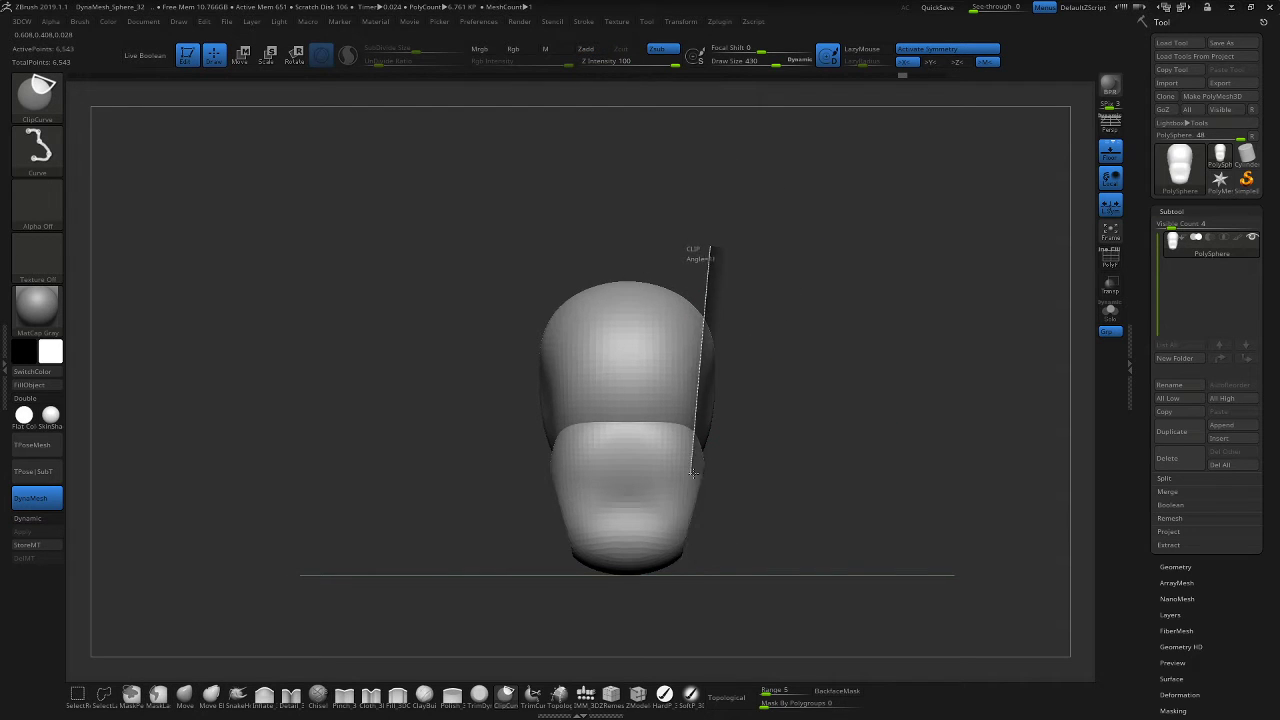
ctrl+shift+drag(703, 489, 704, 489)
mouse_move(822, 390)
mouse_down()
mouse_move(780, 391)
mouse_move(803, 389)
mouse_move(729, 454)
mouse_up()
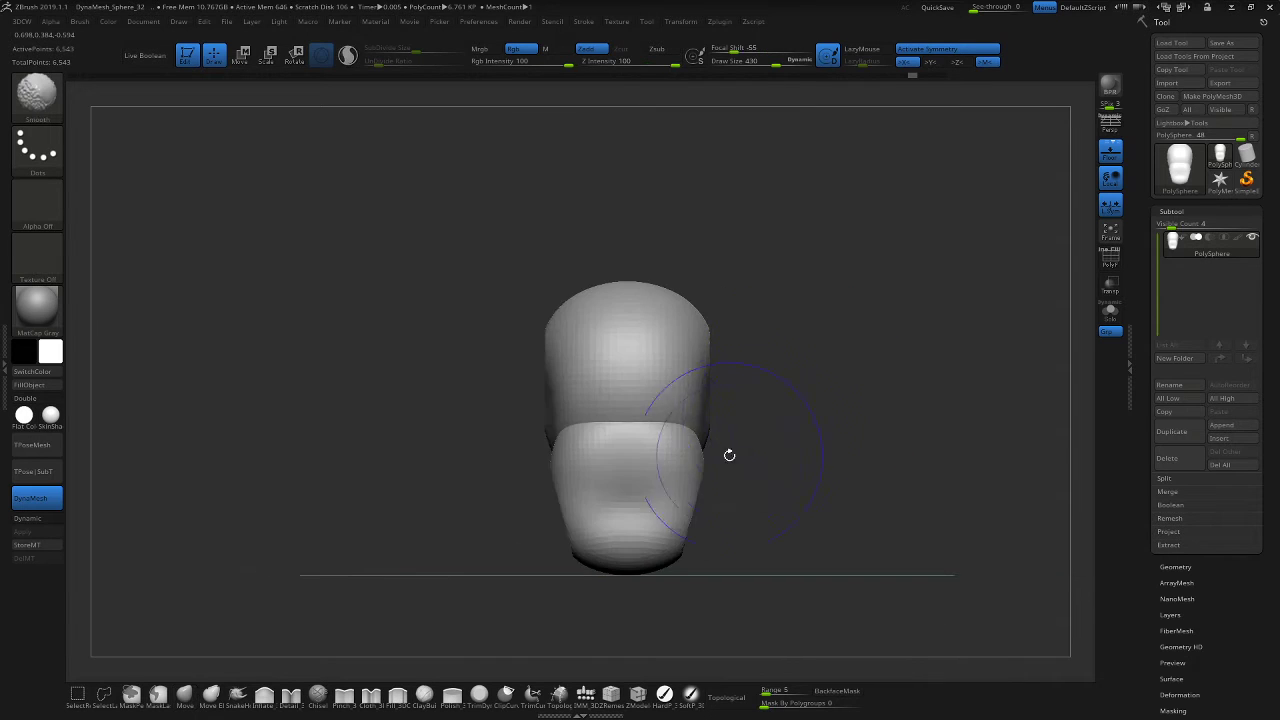
Smooth the hard clipped edges on the sides of the cranium and the face block.
drag(829, 423, 777, 417)
alt+drag(903, 368, 831, 386)
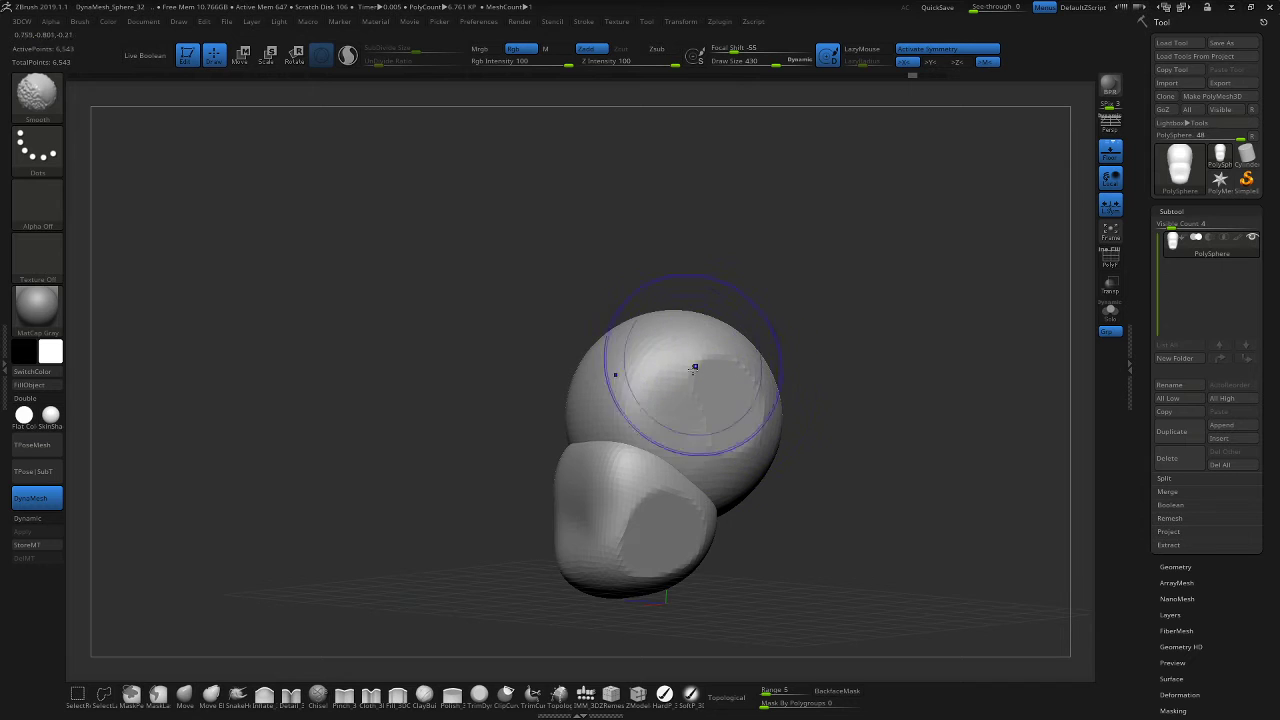
mouse_move(691, 397)
shift+mouse_down()
mouse_move(708, 405)
mouse_move(702, 450)
shift+mouse_up()
shift+drag(628, 512, 662, 535)
drag(864, 461, 896, 469)
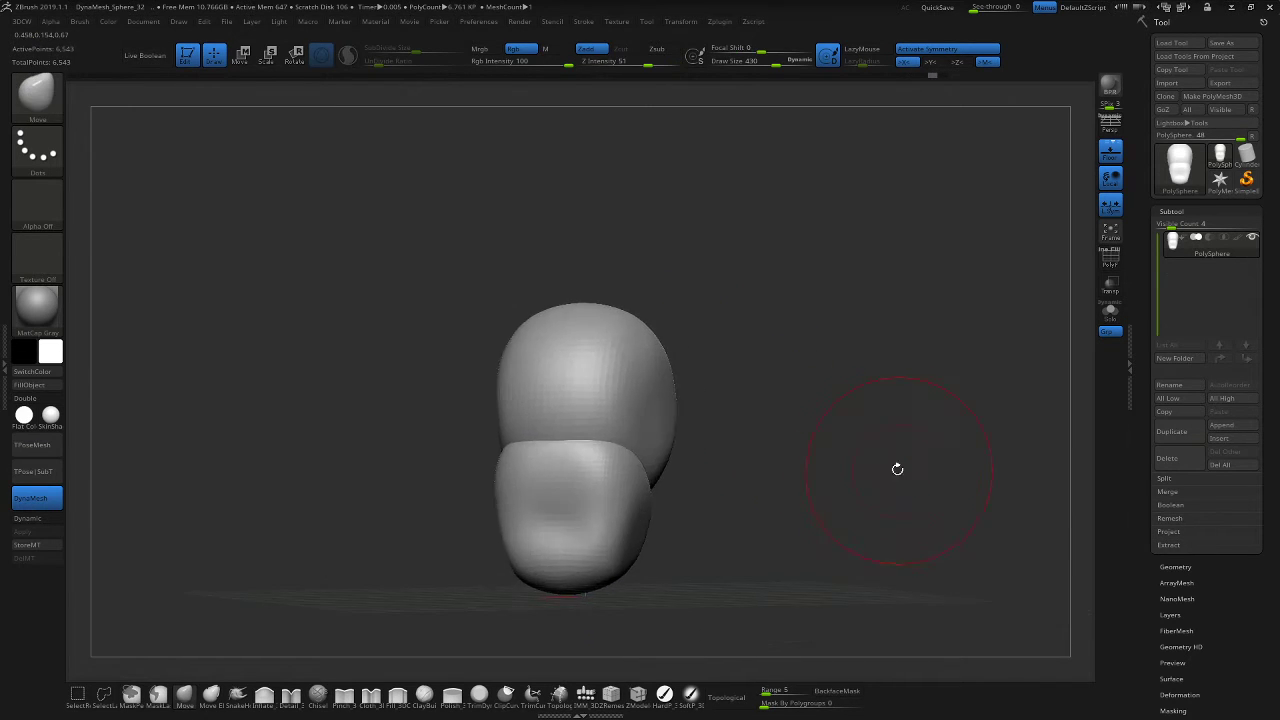
Turn perspective back on for viewing the head.
drag(815, 448, 848, 430)
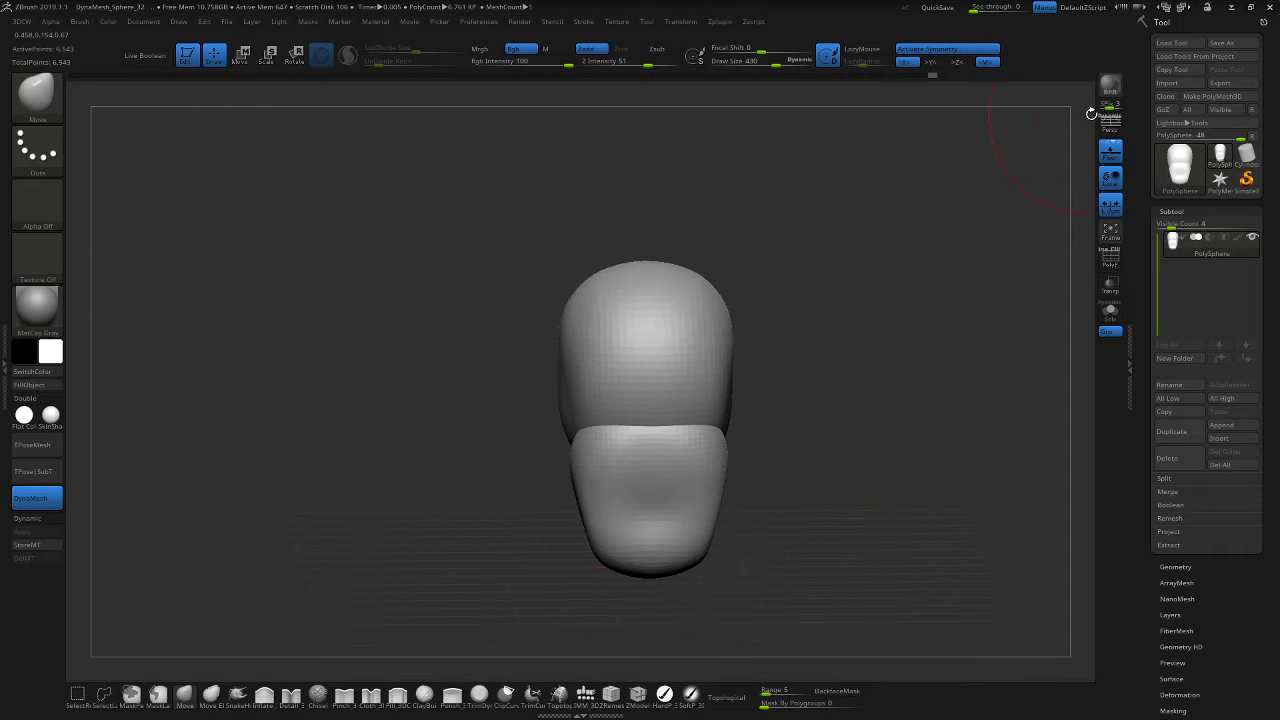
click(1116, 127)
alt+drag(872, 388, 831, 366)
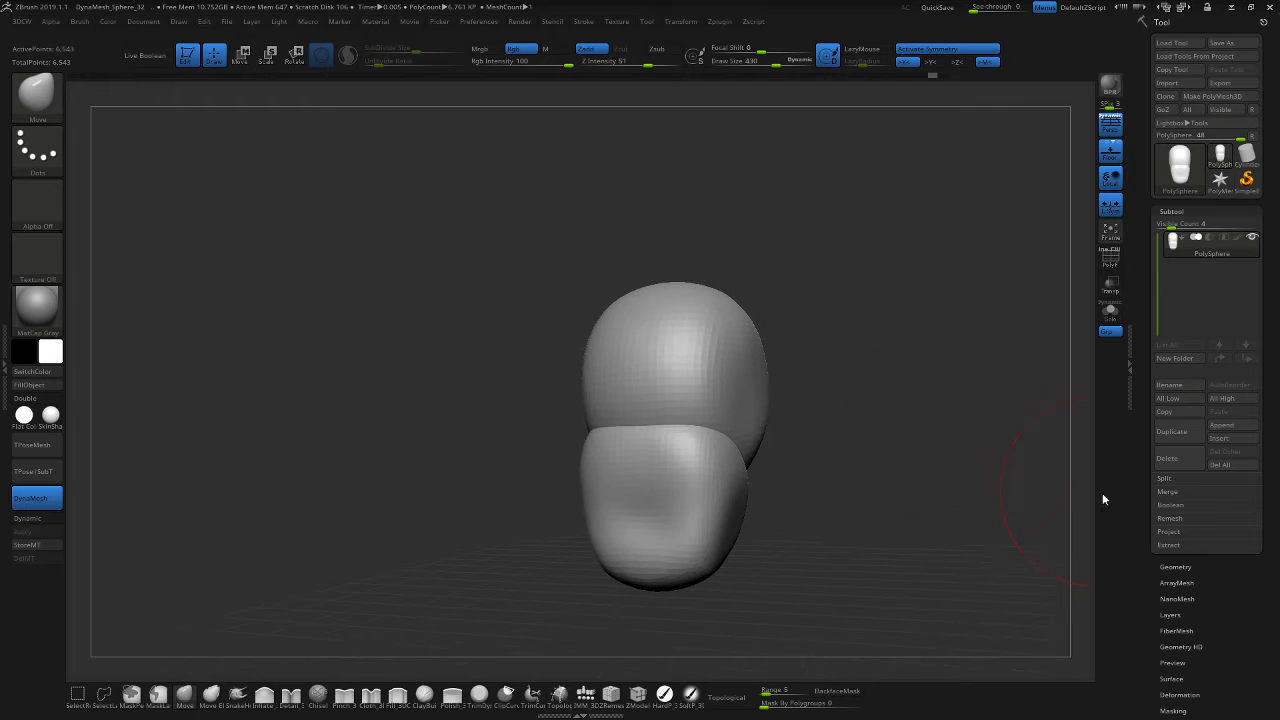
Show the DynaMesh geometry settings and remesh the head to fuse the cranium and face block into one surface.
click(1187, 567)
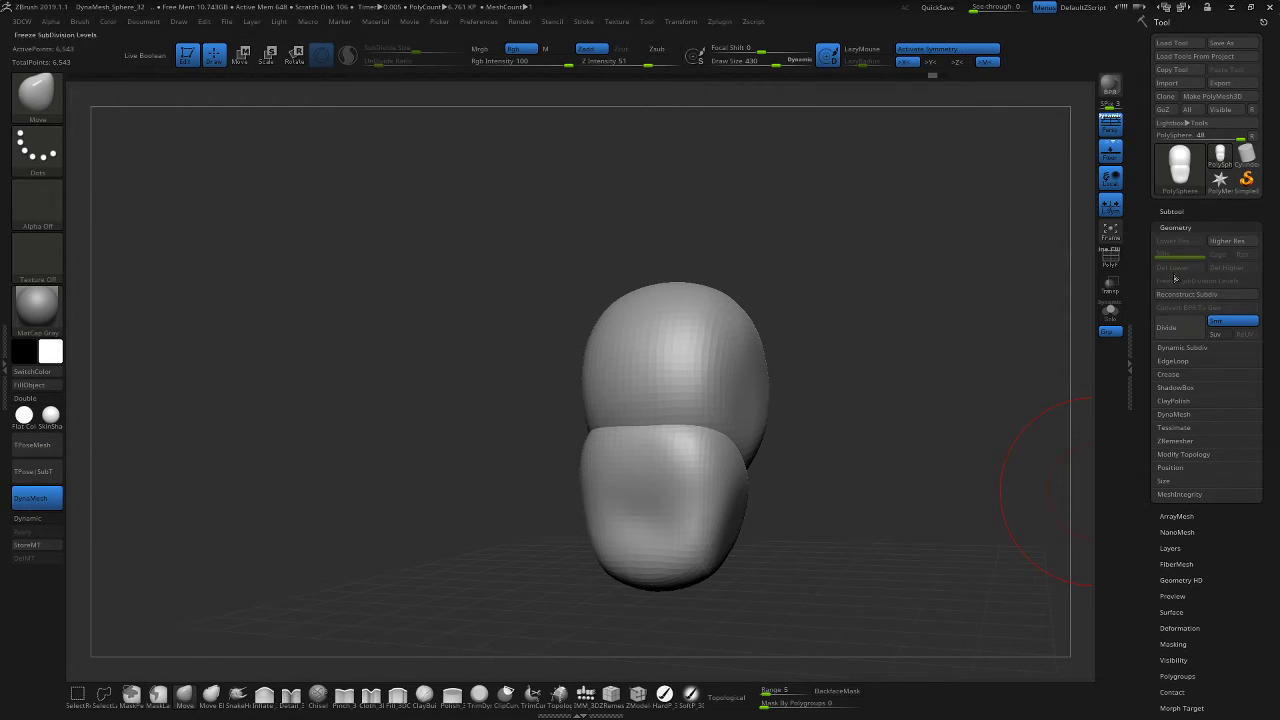
click(1173, 415)
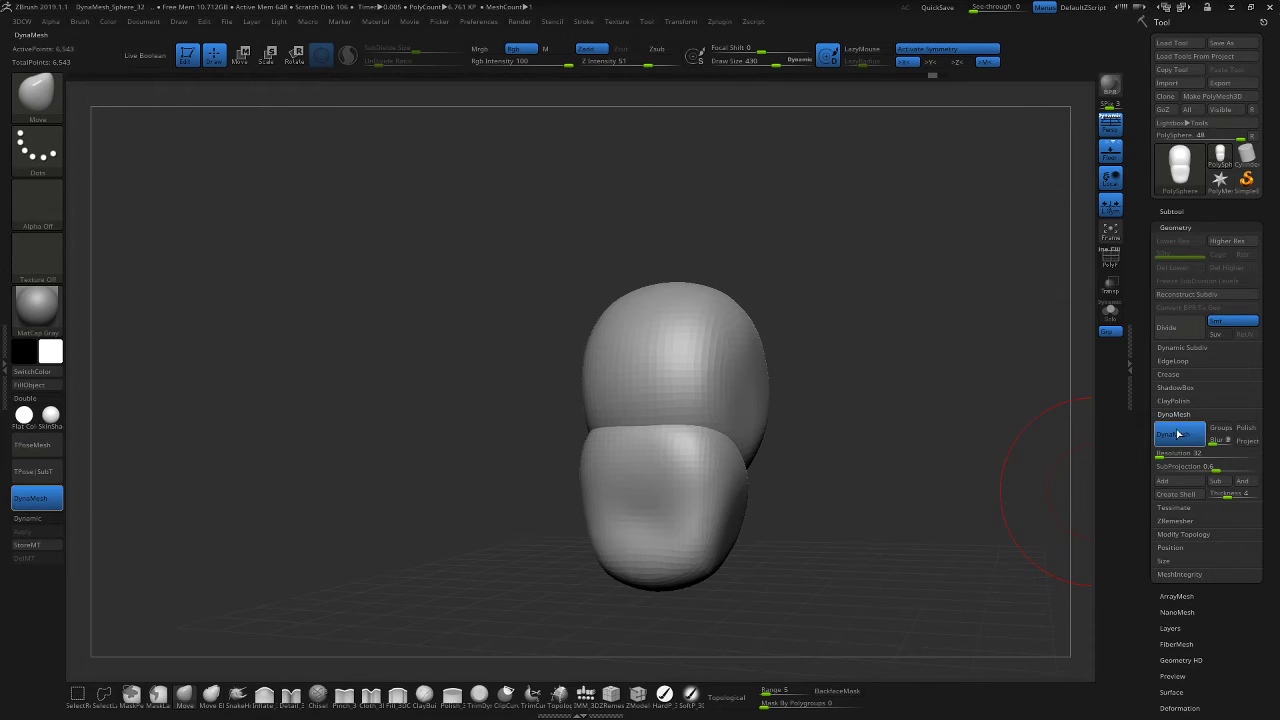
click(1178, 434)
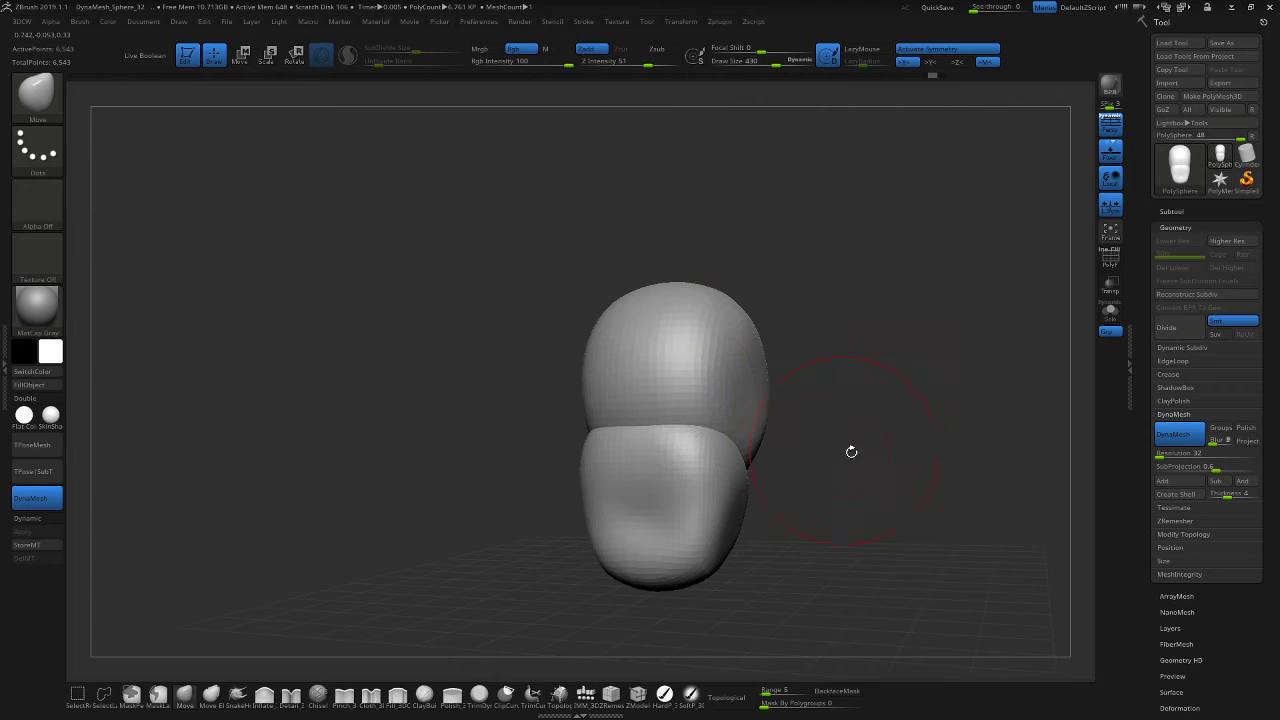
key(ctrl)
key(ctrl)
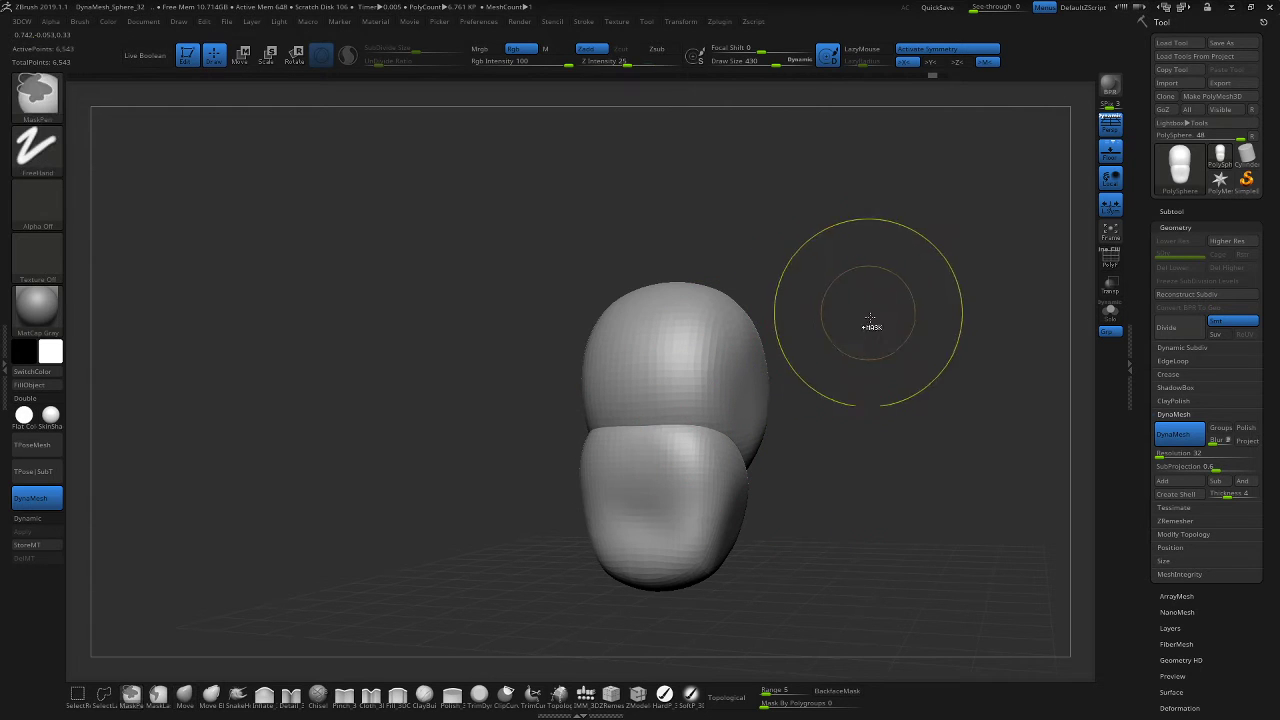
ctrl+drag(882, 333, 985, 440)
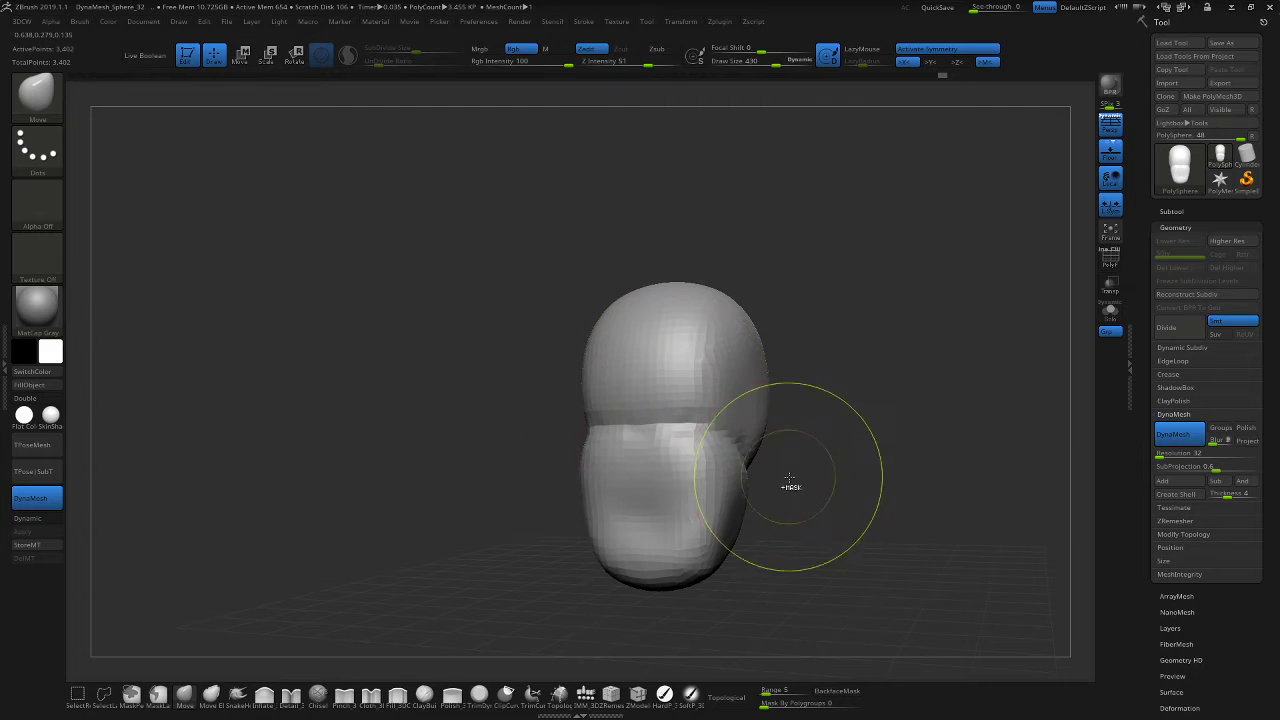
drag(908, 486, 878, 487)
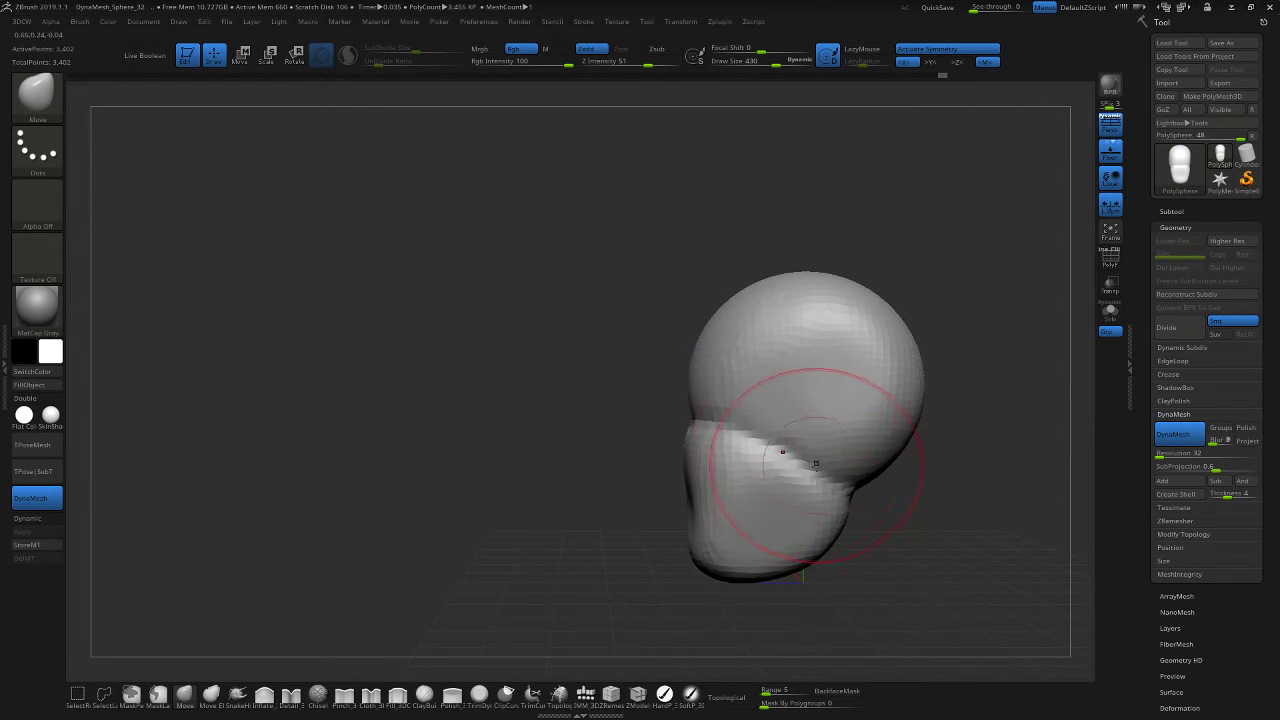
Smooth the seam between the cranium and the face block on both sides and across the front of the face.
shift+drag(806, 480, 841, 442)
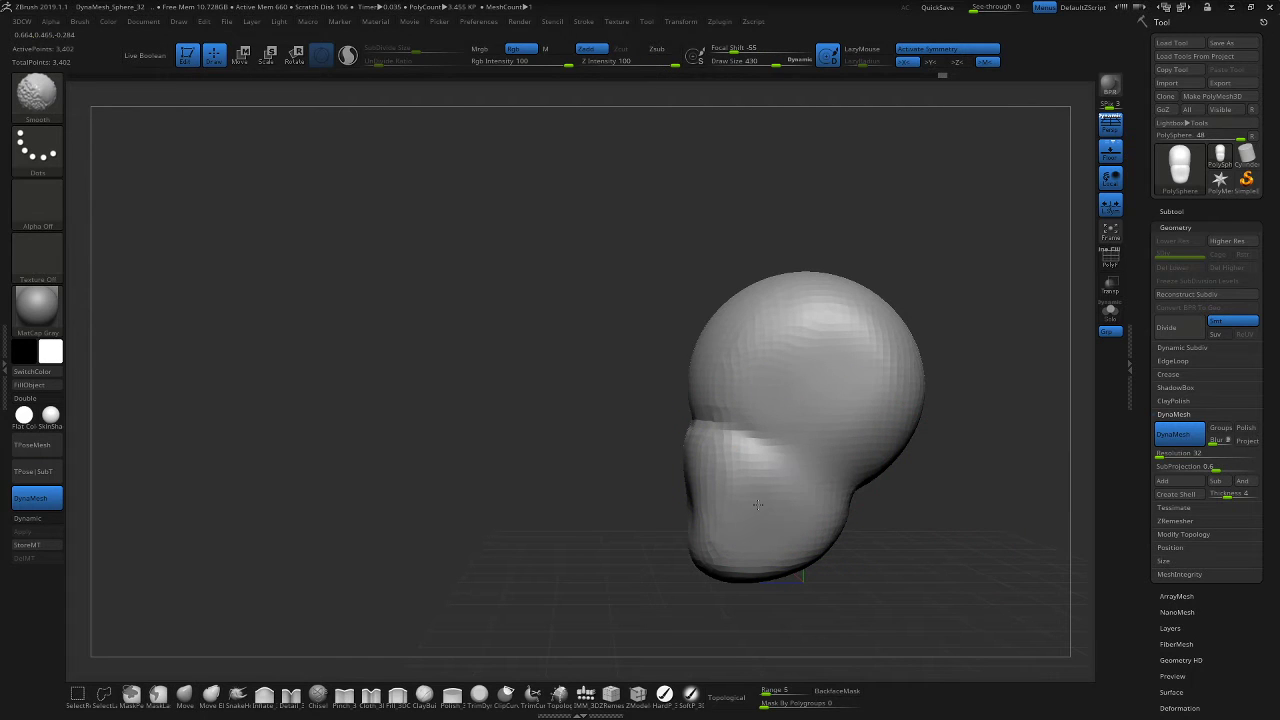
mouse_move(757, 504)
shift+mouse_down()
mouse_move(741, 466)
mouse_move(752, 440)
mouse_move(730, 400)
mouse_move(712, 470)
shift+mouse_up()
drag(614, 543, 643, 548)
right_drag(643, 548, 650, 546)
shift+drag(686, 430, 664, 446)
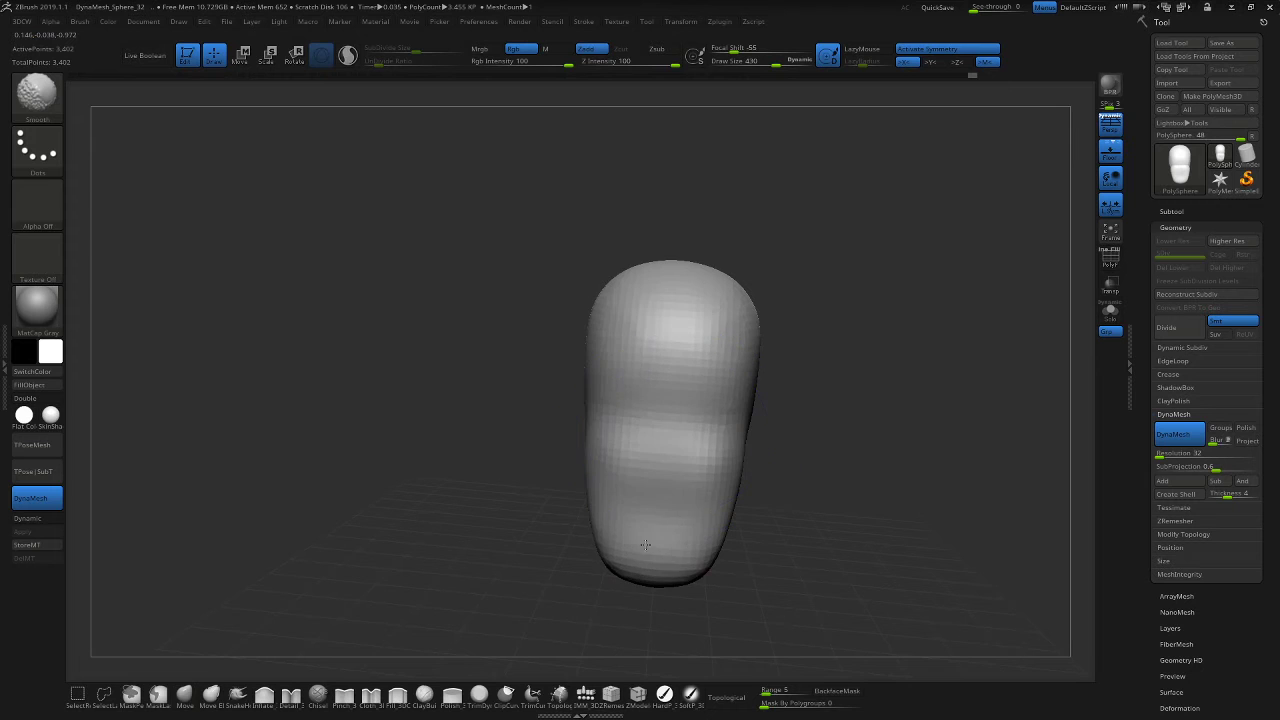
right_drag(645, 544, 765, 534)
mouse_move(660, 310)
shift+mouse_down()
mouse_move(674, 389)
mouse_move(657, 500)
shift+mouse_up()
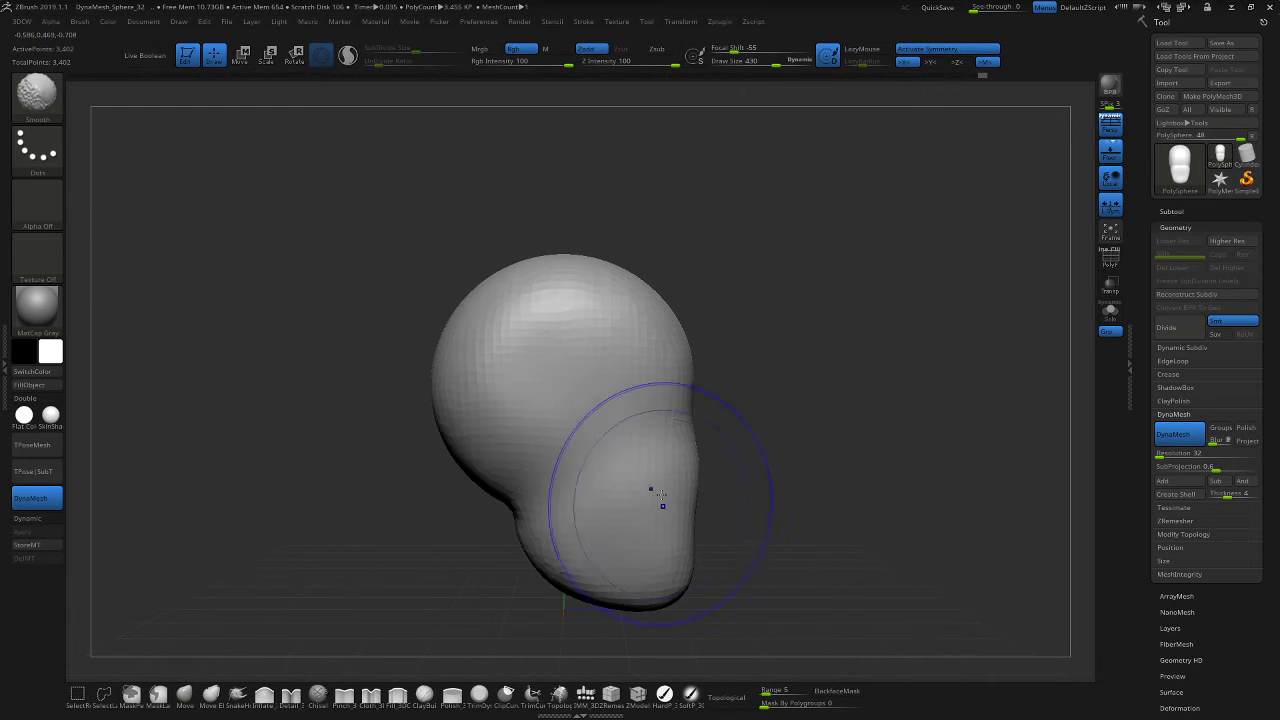
drag(637, 431, 580, 448)
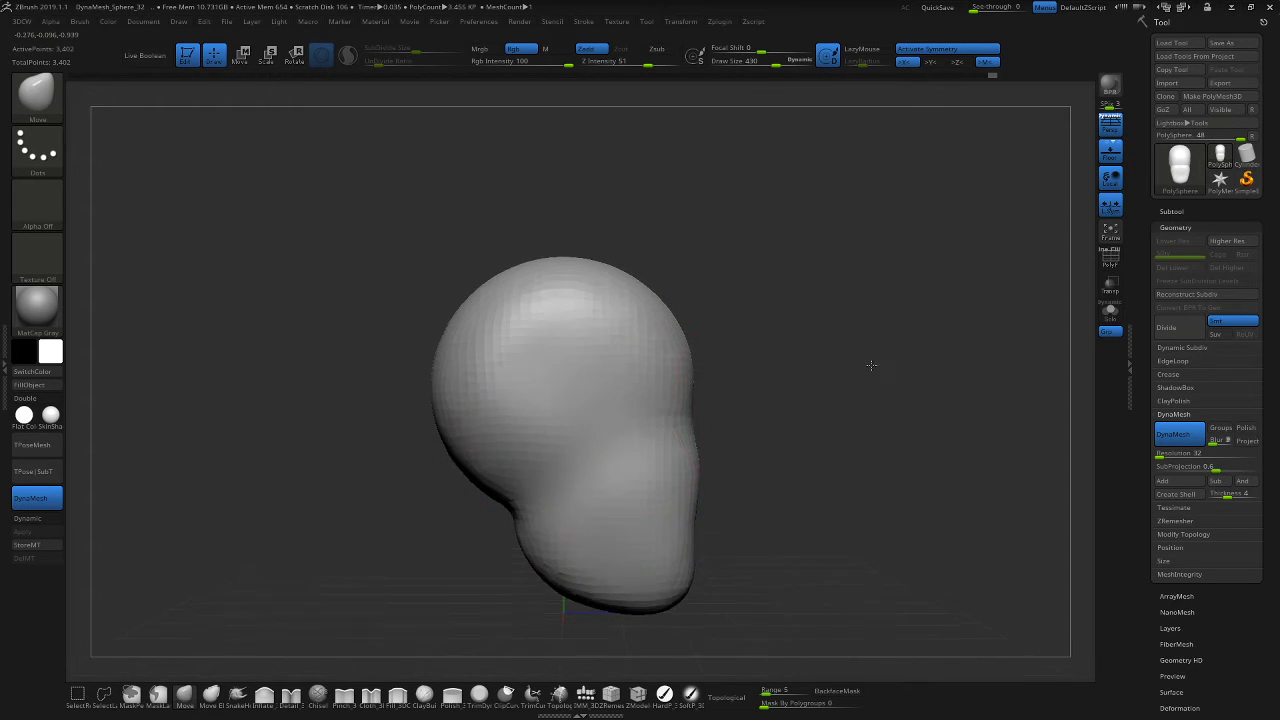
drag(871, 366, 775, 415)
shift+drag(704, 457, 651, 486)
drag(893, 480, 775, 458)
drag(583, 522, 626, 495)
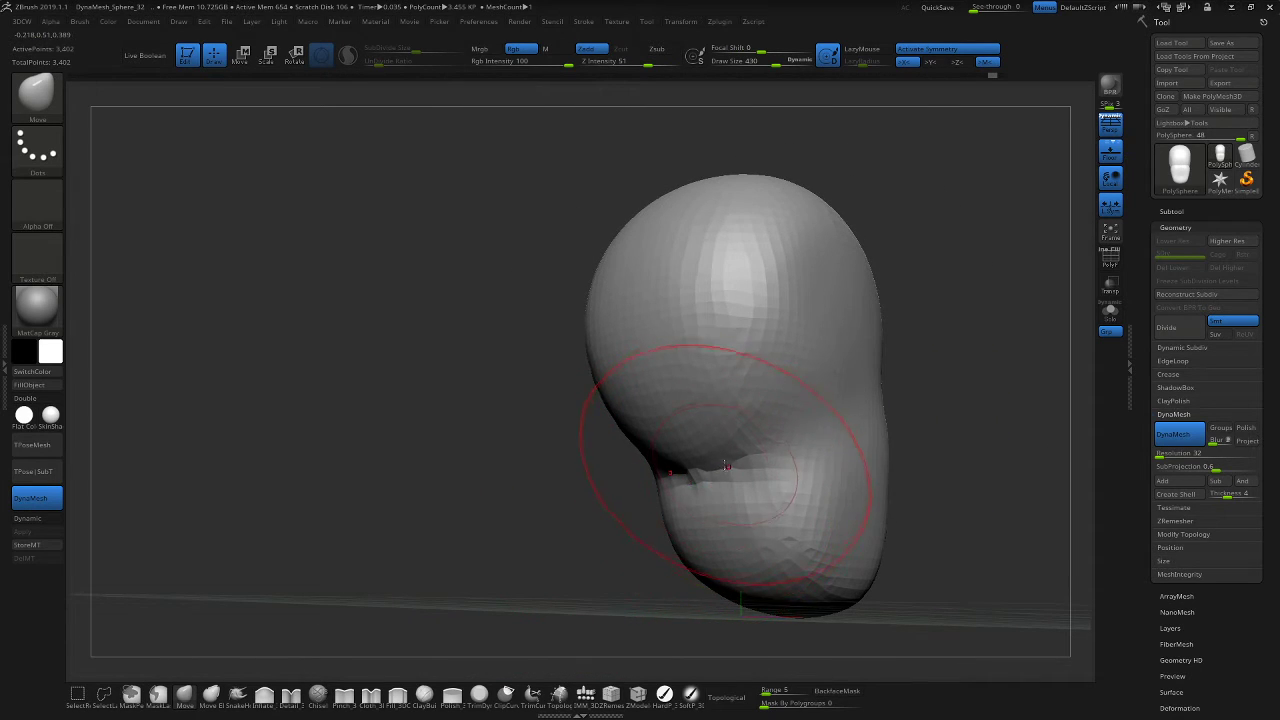
Set the Draw Size to 217 and step back to the unfused cranium and face block, seen from the side.
key(s)
mouse_move(727, 442)
mouse_down()
mouse_move(716, 441)
mouse_move(766, 480)
mouse_up()
mouse_move(653, 556)
mouse_down()
mouse_move(537, 550)
mouse_move(474, 491)
mouse_up()
drag(971, 440, 803, 463)
mouse_move(805, 462)
shift+mouse_down()
mouse_move(900, 450)
mouse_move(957, 486)
shift+mouse_up()
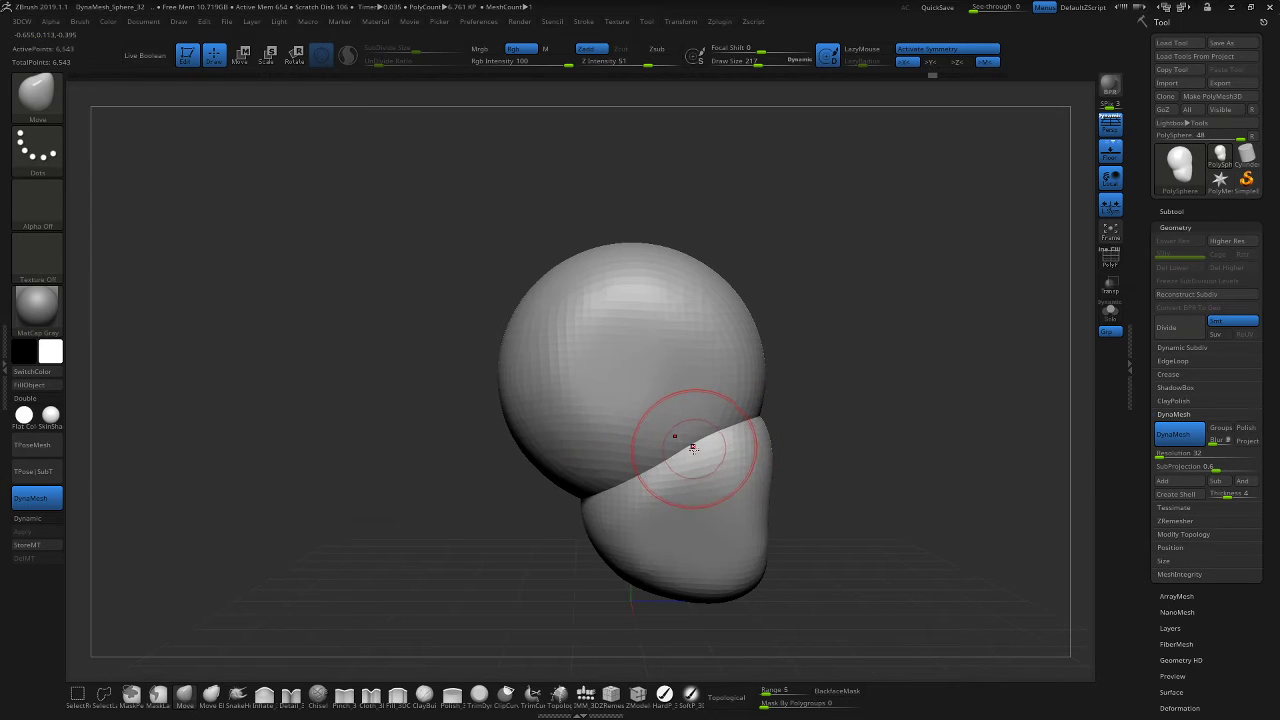
Switch to the ClayBuildup brush and try a smoothed clay stroke across the seam between the cranium and the face block.
click(418, 699)
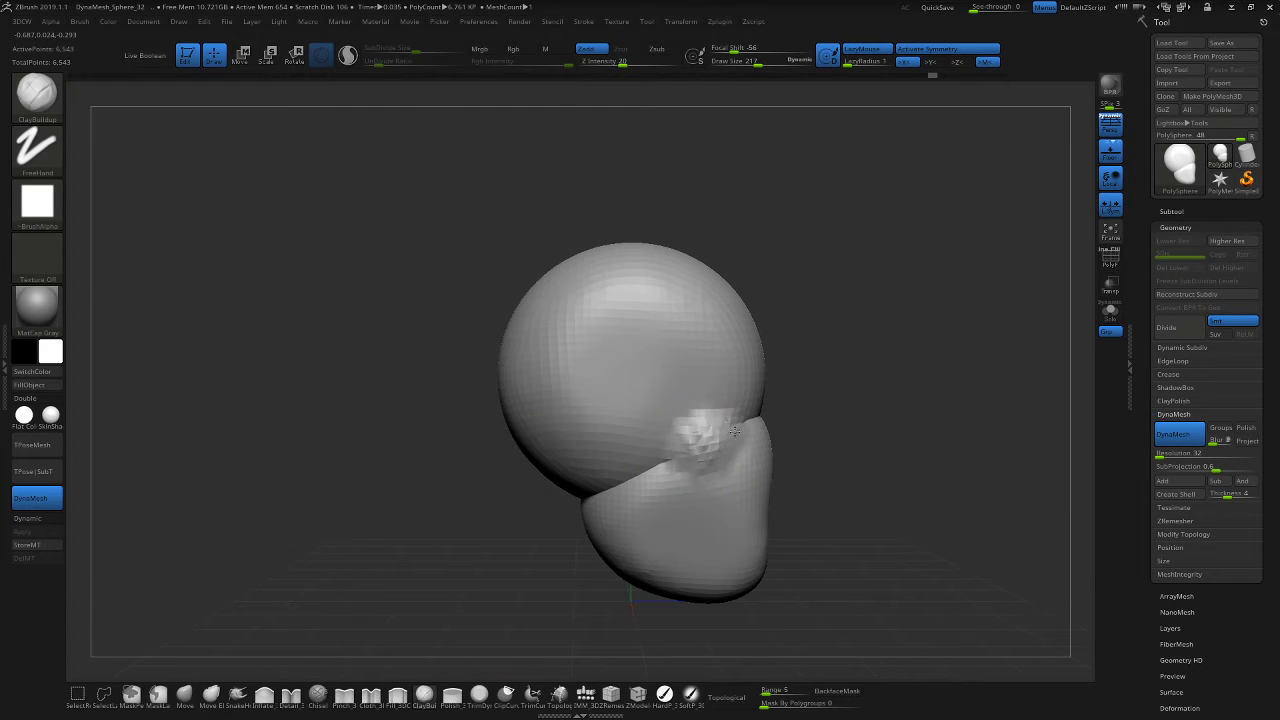
key(shift)
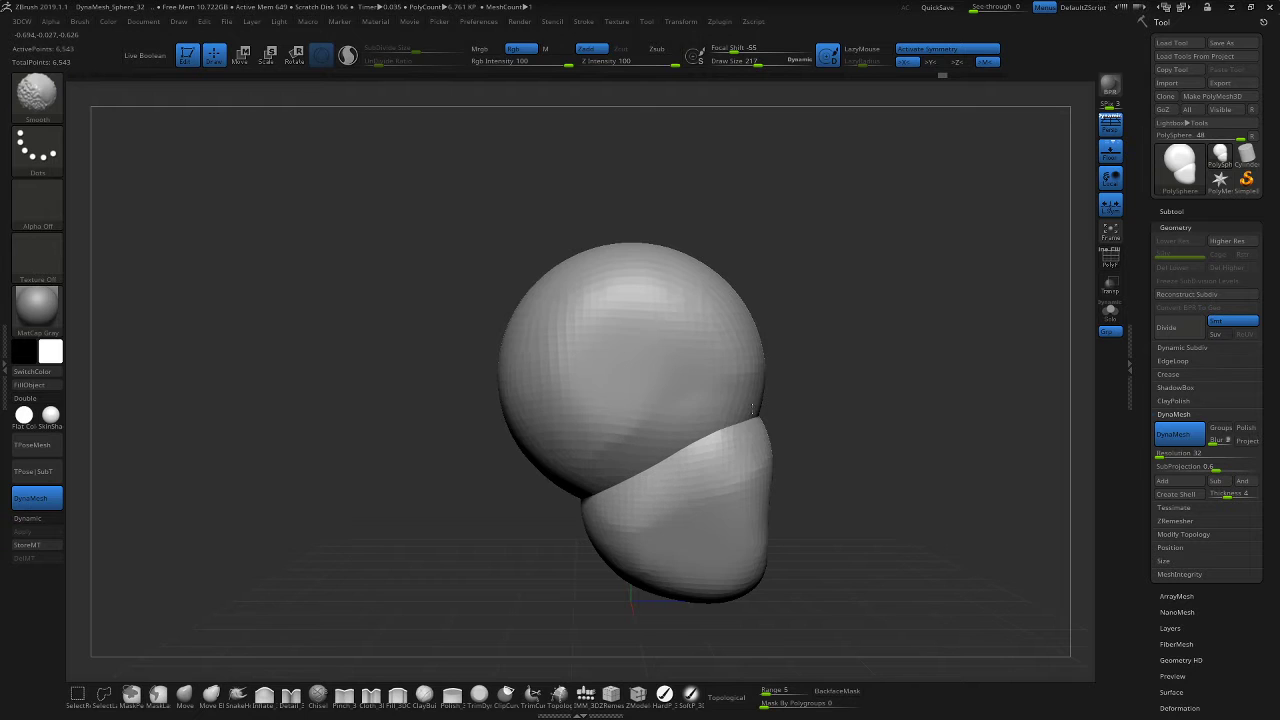
key(ctrl)
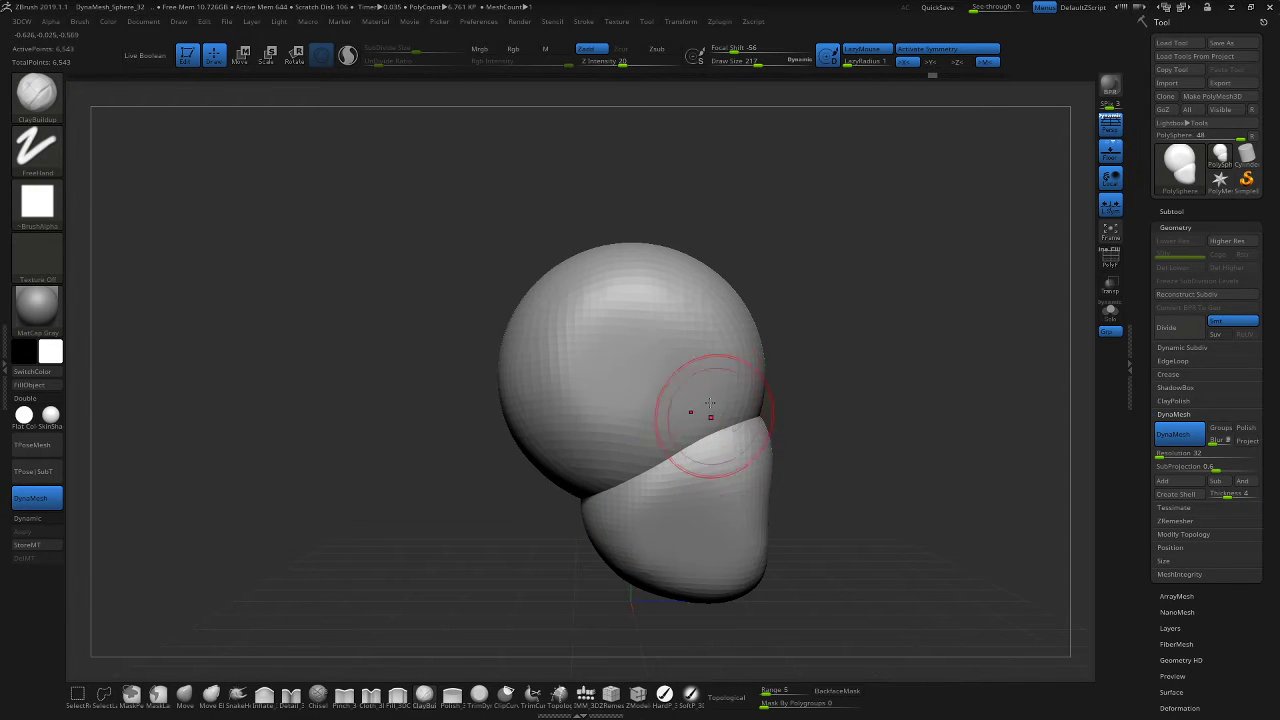
Remesh the head with DynaMesh to fuse the separate cranium and face block again.
right_drag(732, 427, 830, 410)
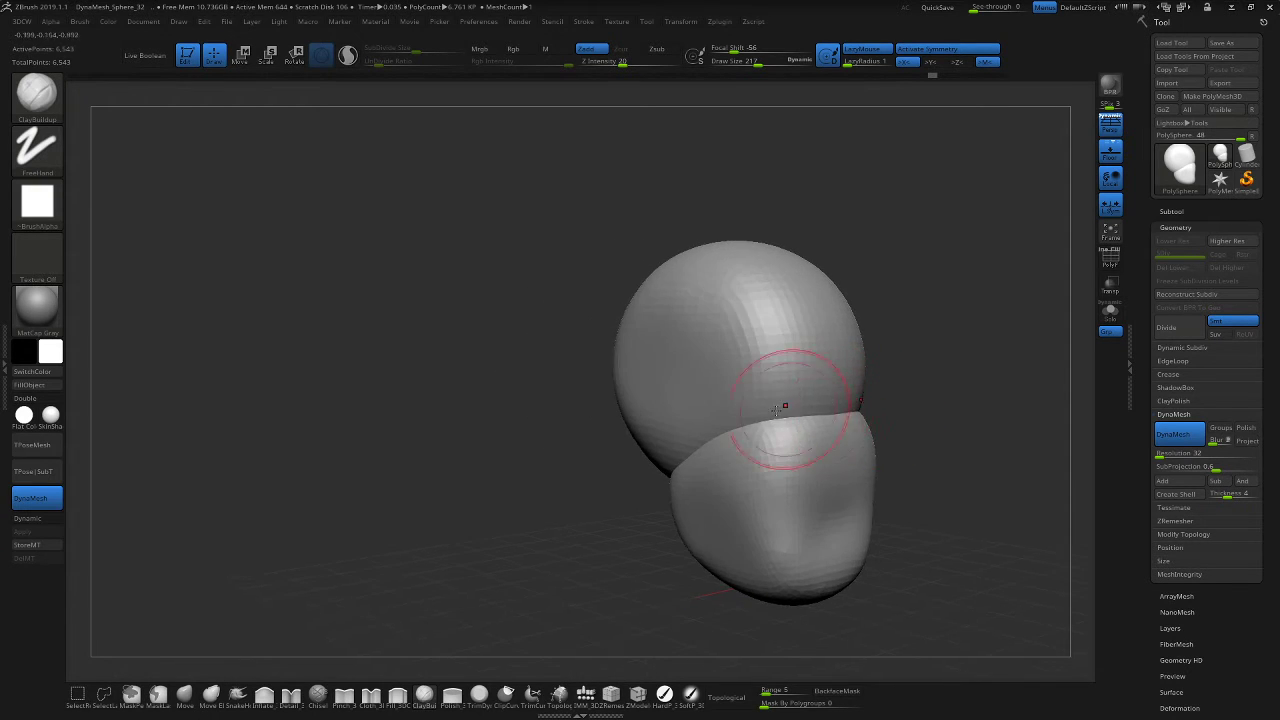
right_drag(937, 405, 960, 414)
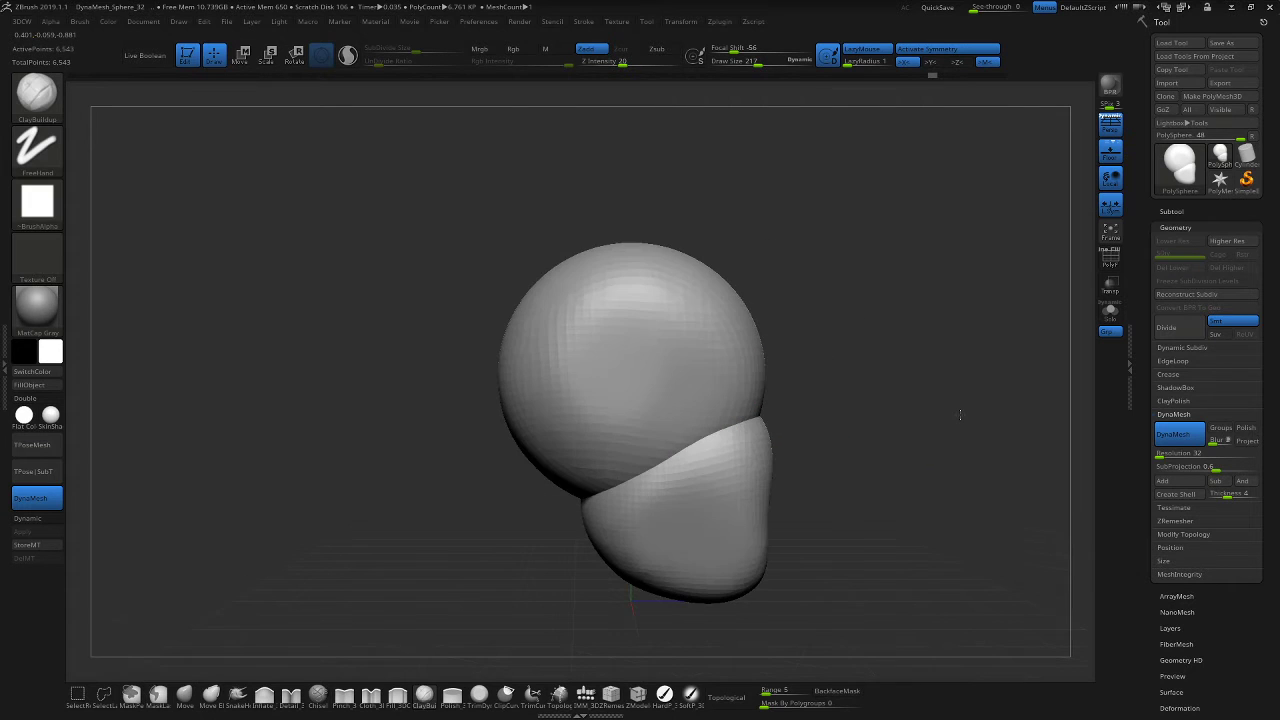
key(ctrl)
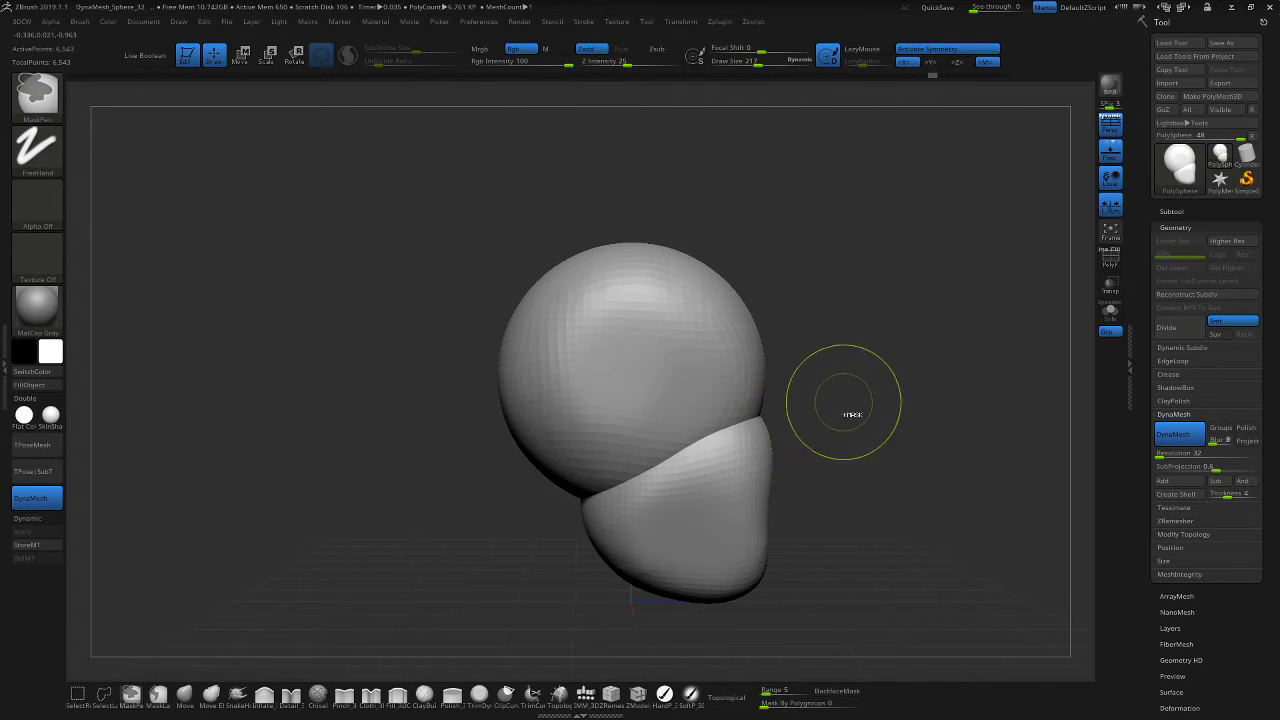
key(ctrl)
ctrl+drag(861, 284, 932, 340)
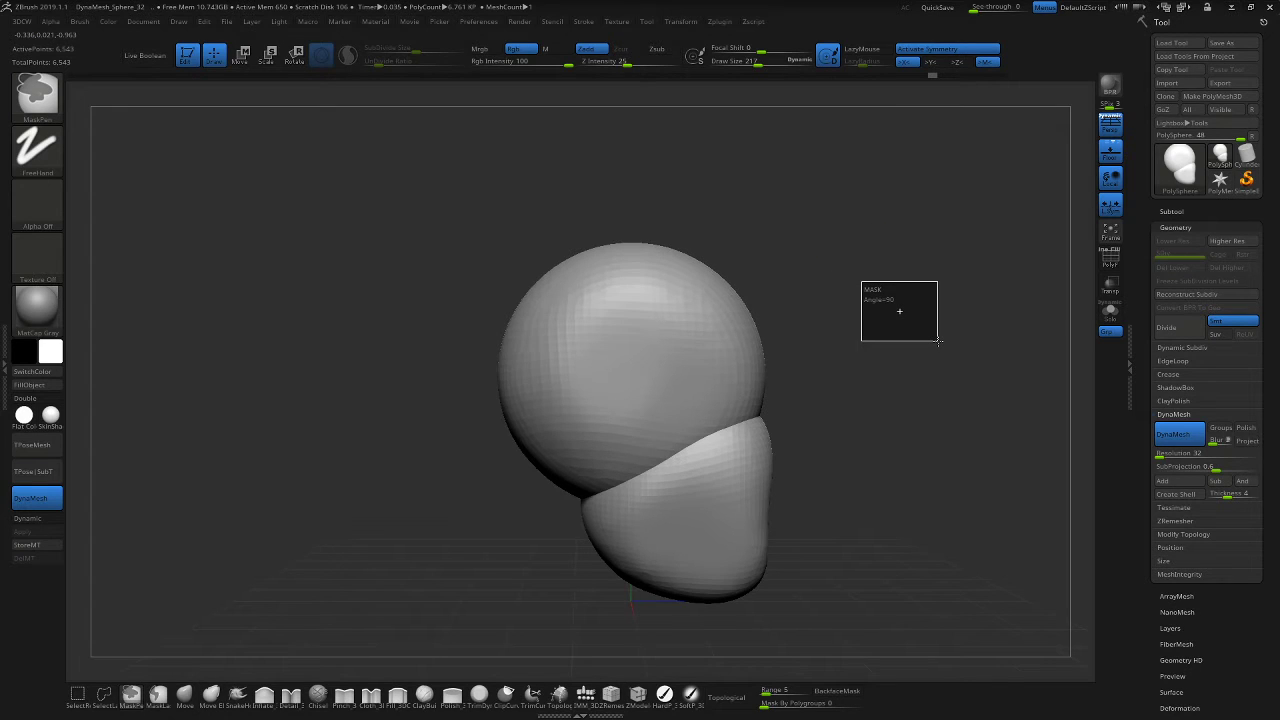
ctrl+drag(937, 340, 937, 341)
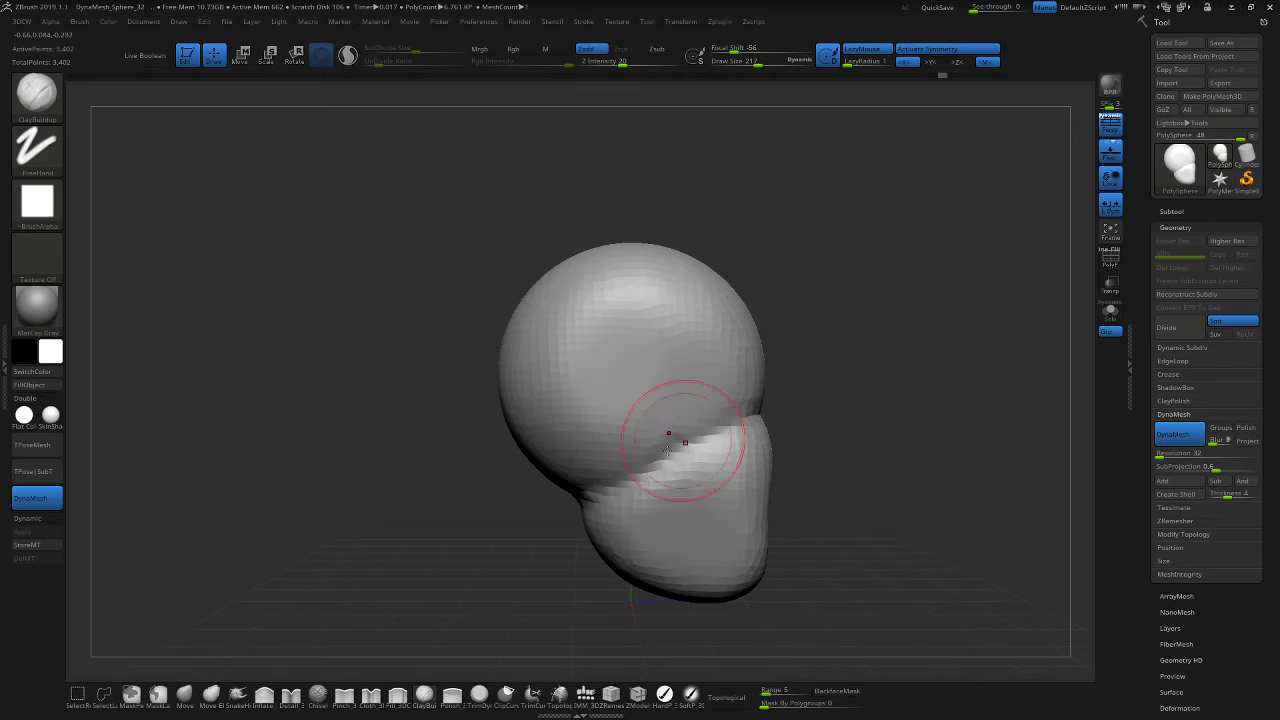
Try filling the side seam with ClayBuildup and smoothing it toward the back of the jaw, and undo the attempt.
mouse_move(686, 436)
mouse_down()
mouse_move(728, 445)
mouse_move(729, 470)
mouse_up()
key(shift)
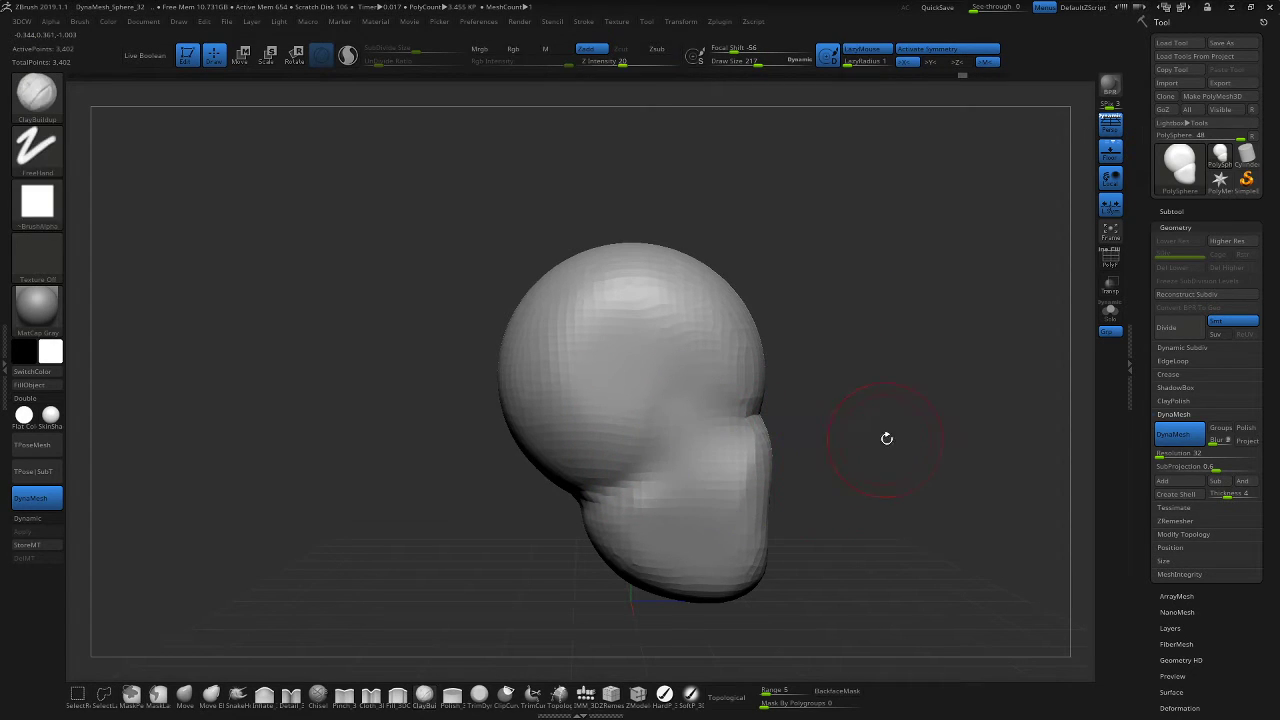
drag(886, 438, 886, 429)
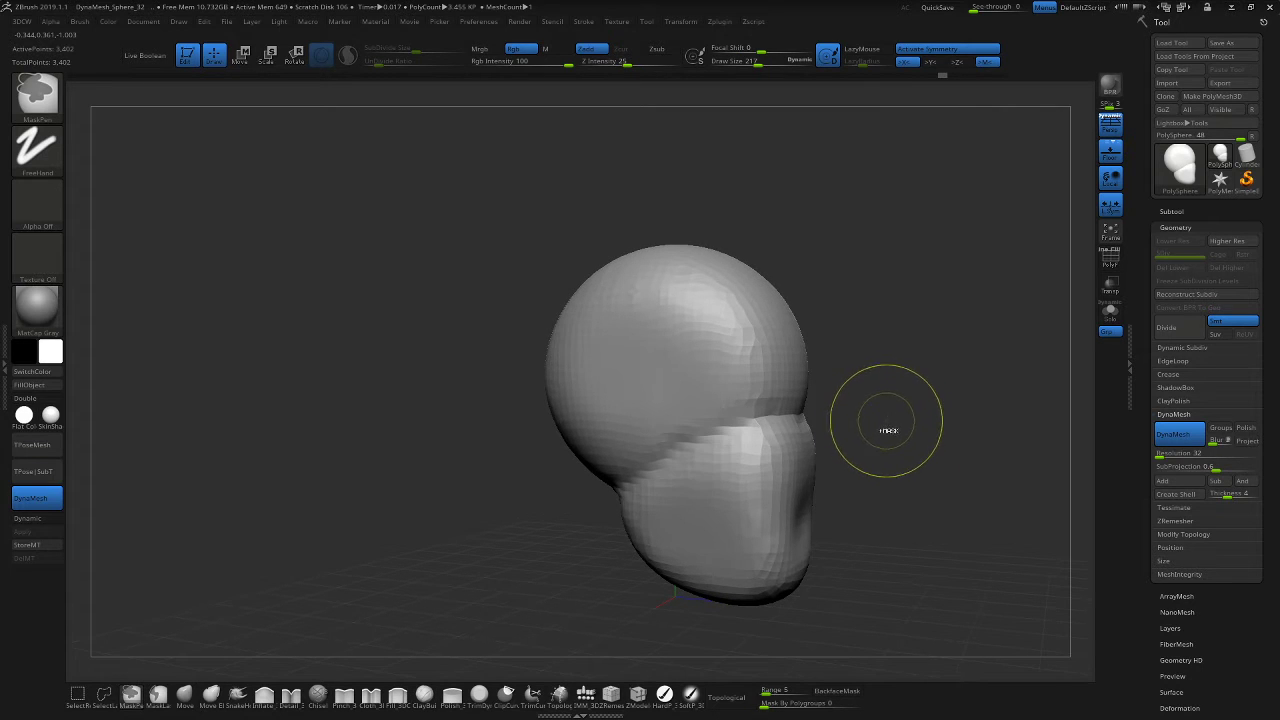
shift+drag(732, 427, 648, 470)
drag(912, 396, 890, 413)
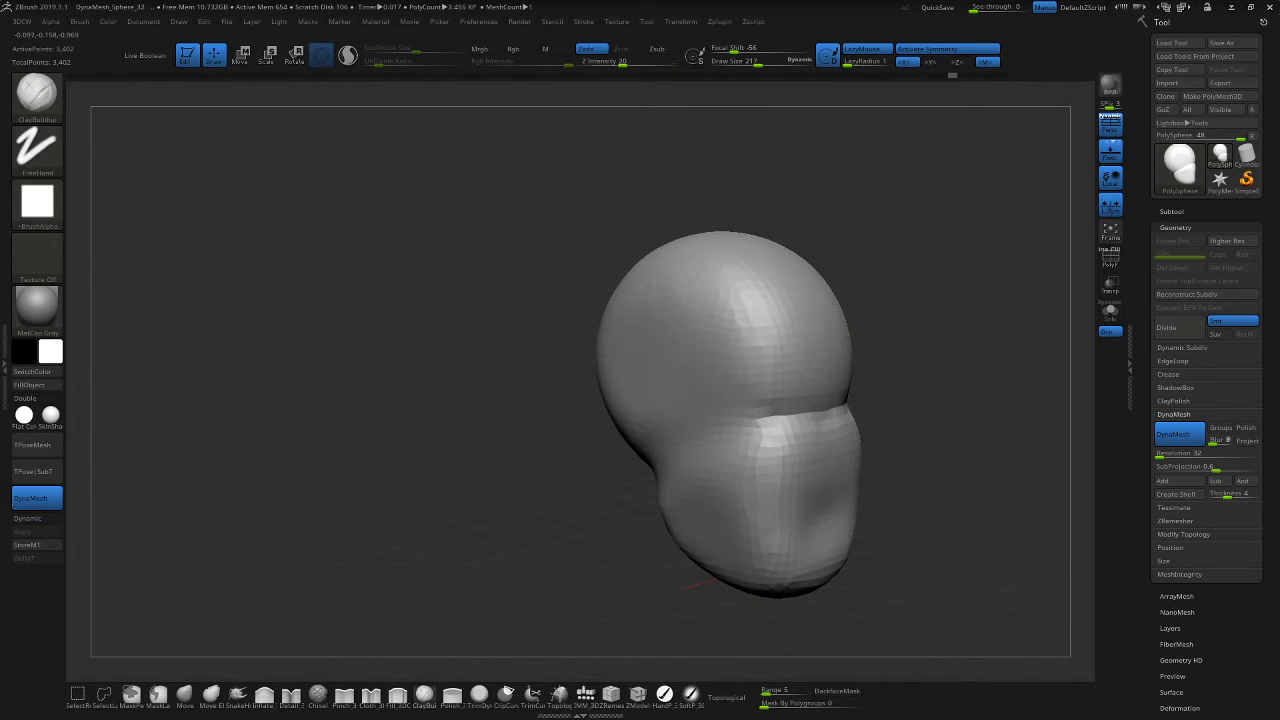
key(ctrl+z)
Smooth the seam below the temple, the cheek and the side of the lower jaw.
mouse_move(766, 418)
shift+mouse_down()
mouse_move(692, 446)
mouse_move(718, 451)
shift+mouse_up()
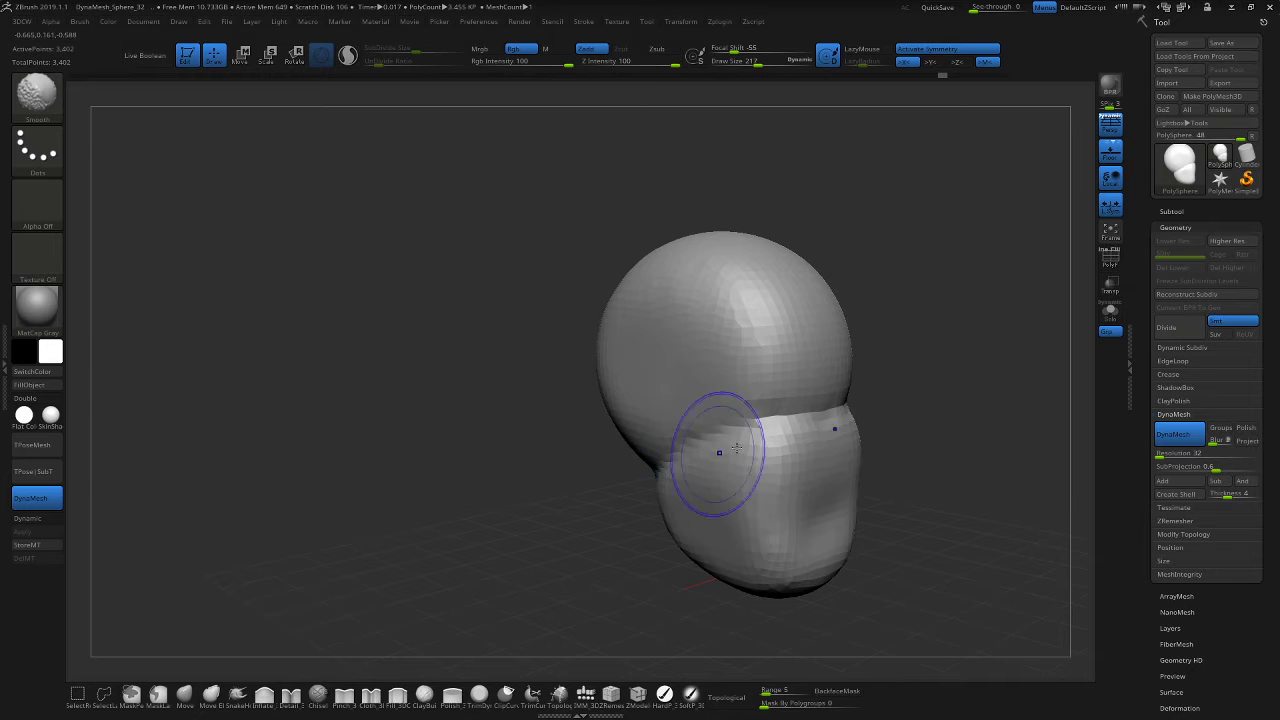
drag(910, 395, 946, 404)
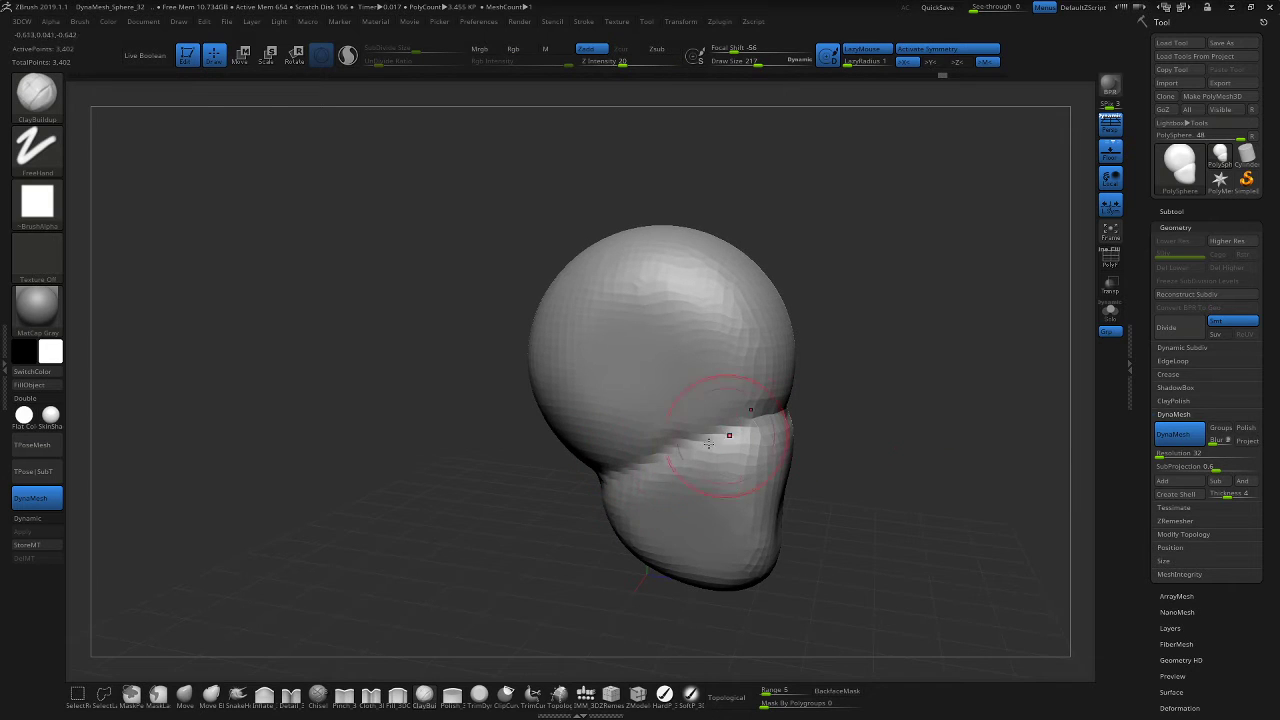
mouse_move(728, 445)
shift+mouse_down()
mouse_move(626, 477)
mouse_move(748, 434)
shift+mouse_up()
mouse_move(944, 404)
mouse_down()
mouse_move(907, 391)
mouse_move(805, 440)
mouse_move(742, 530)
mouse_up()
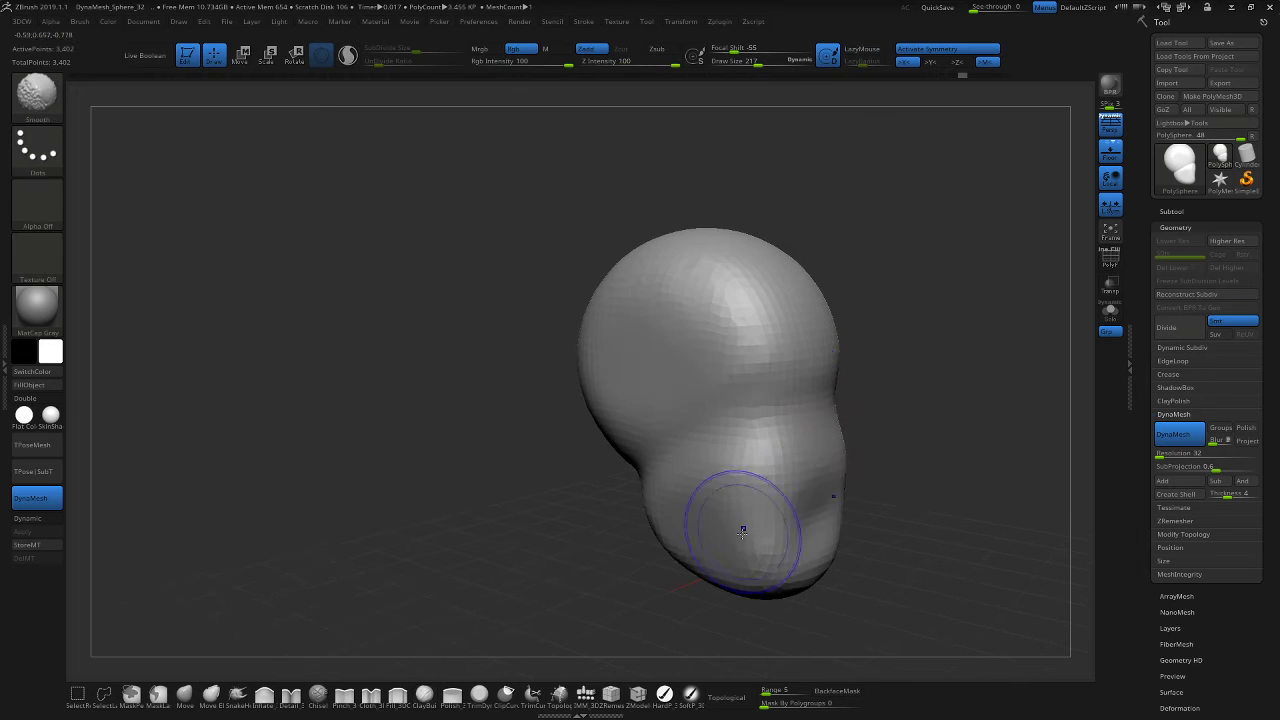
shift+drag(798, 461, 682, 500)
mouse_move(733, 565)
shift+mouse_down()
mouse_move(768, 562)
mouse_move(764, 550)
shift+mouse_up()
Smooth the front of the face, the opposite cheek and the chin to even out the transition into the cranium.
drag(920, 438, 872, 428)
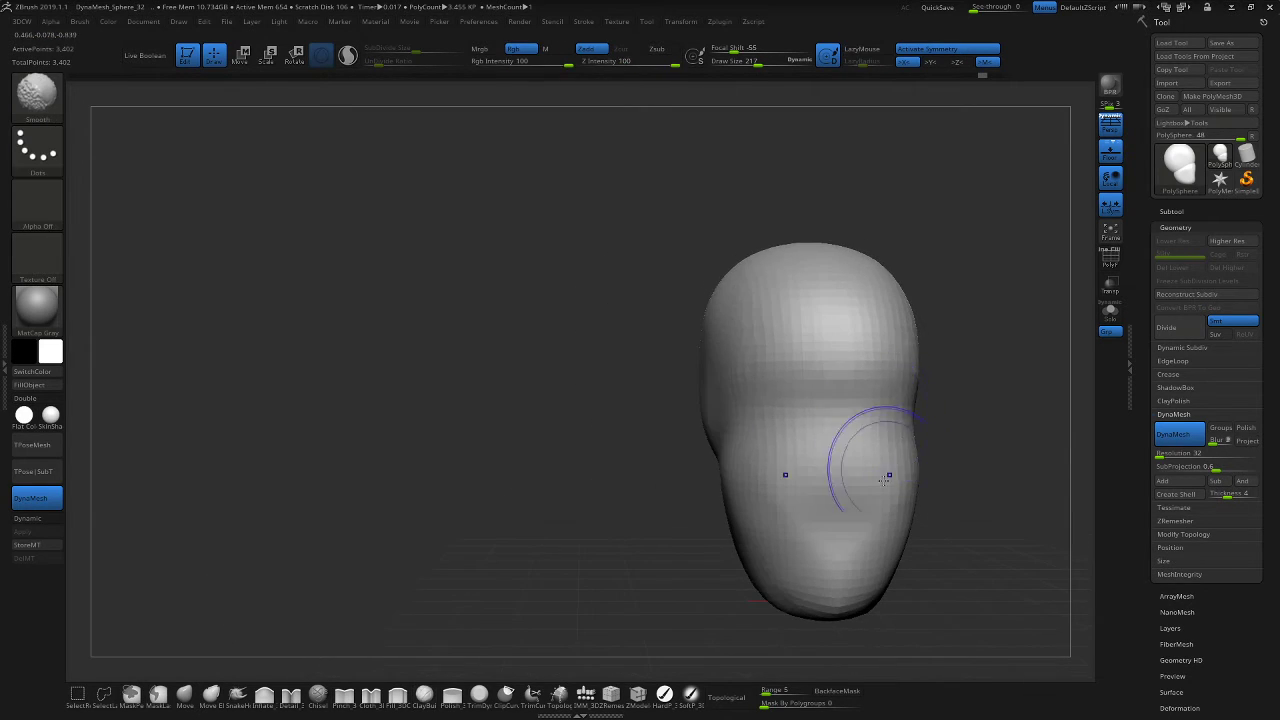
drag(972, 434, 942, 442)
shift+drag(822, 542, 900, 472)
mouse_move(972, 448)
mouse_down()
mouse_move(988, 438)
mouse_move(888, 434)
mouse_move(851, 448)
mouse_up()
shift+drag(851, 448, 895, 485)
shift+drag(768, 550, 732, 597)
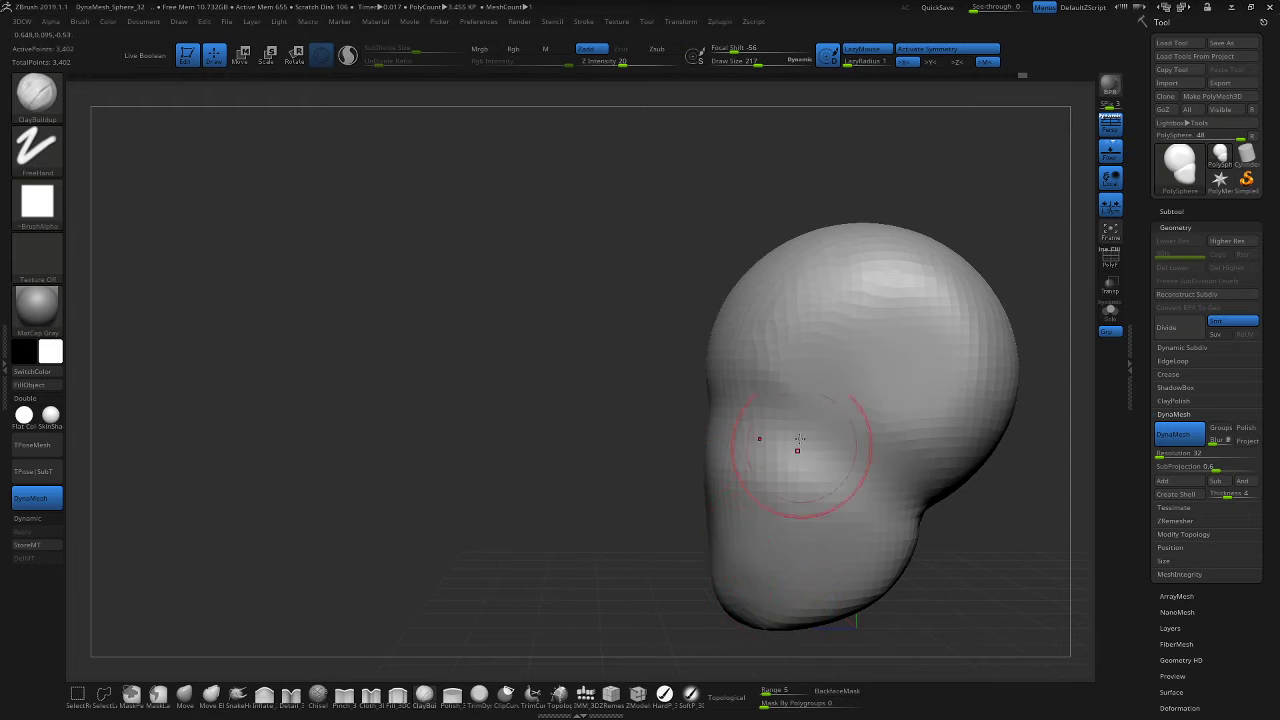
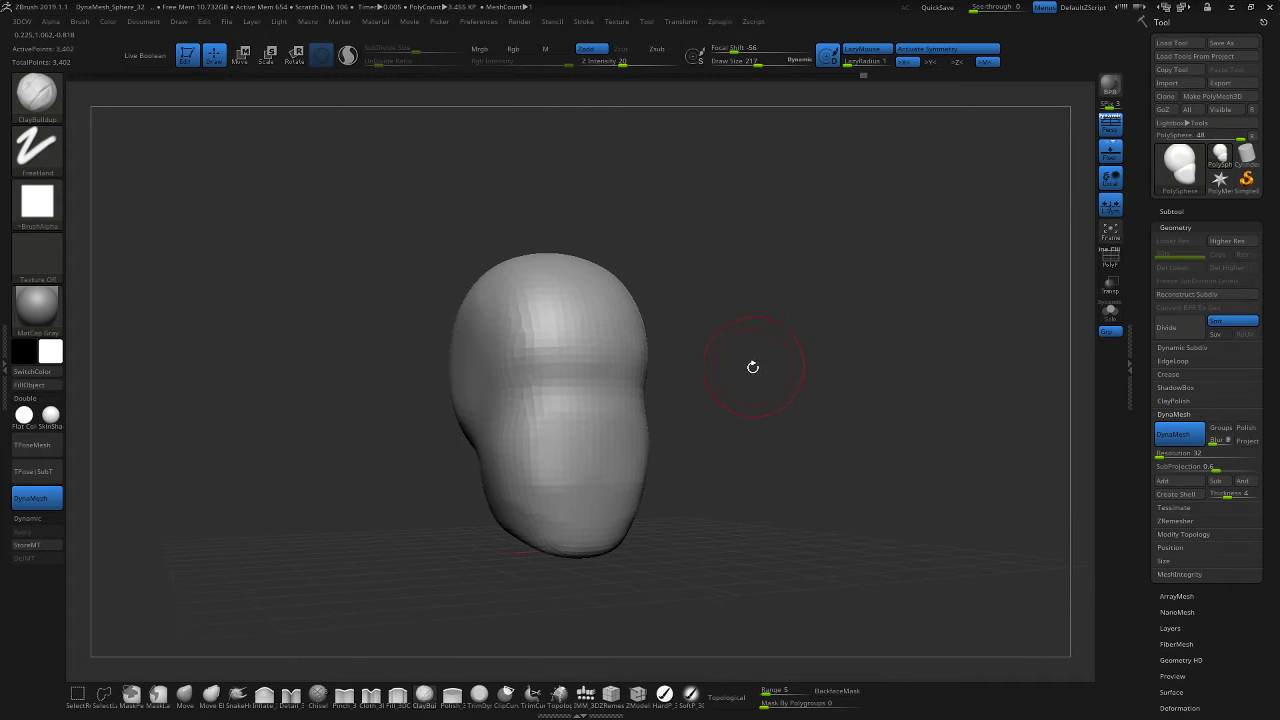
Remesh the smoothed head with DynaMesh and check its topology by briefly showing the polyframe.
key(ctrl)
key(ctrl)
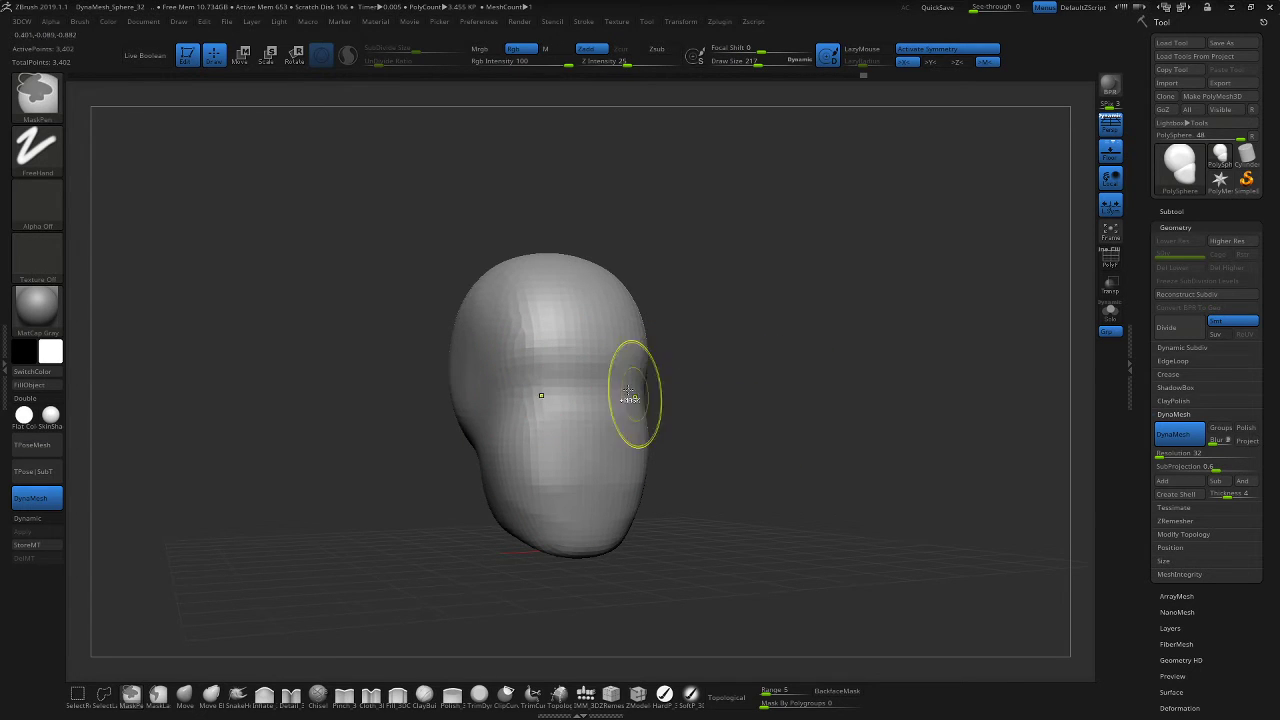
ctrl+drag(743, 363, 841, 435)
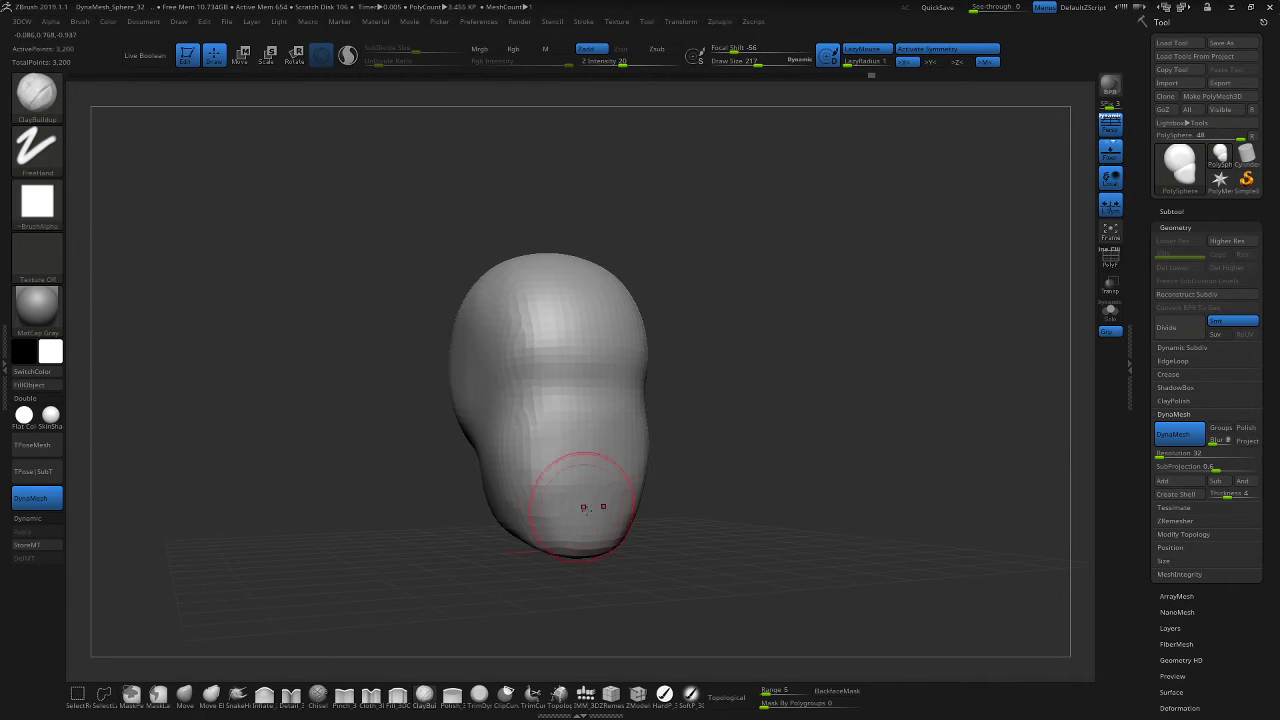
key(shift+f)
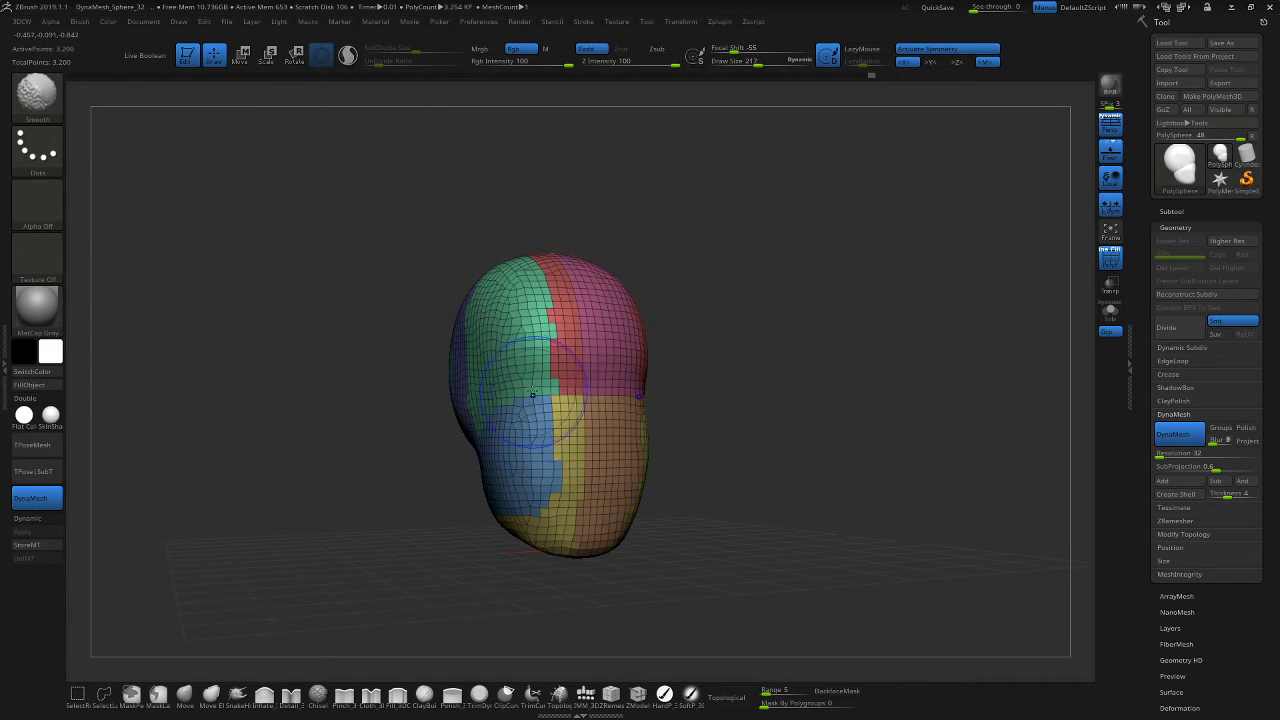
key(shift+f)
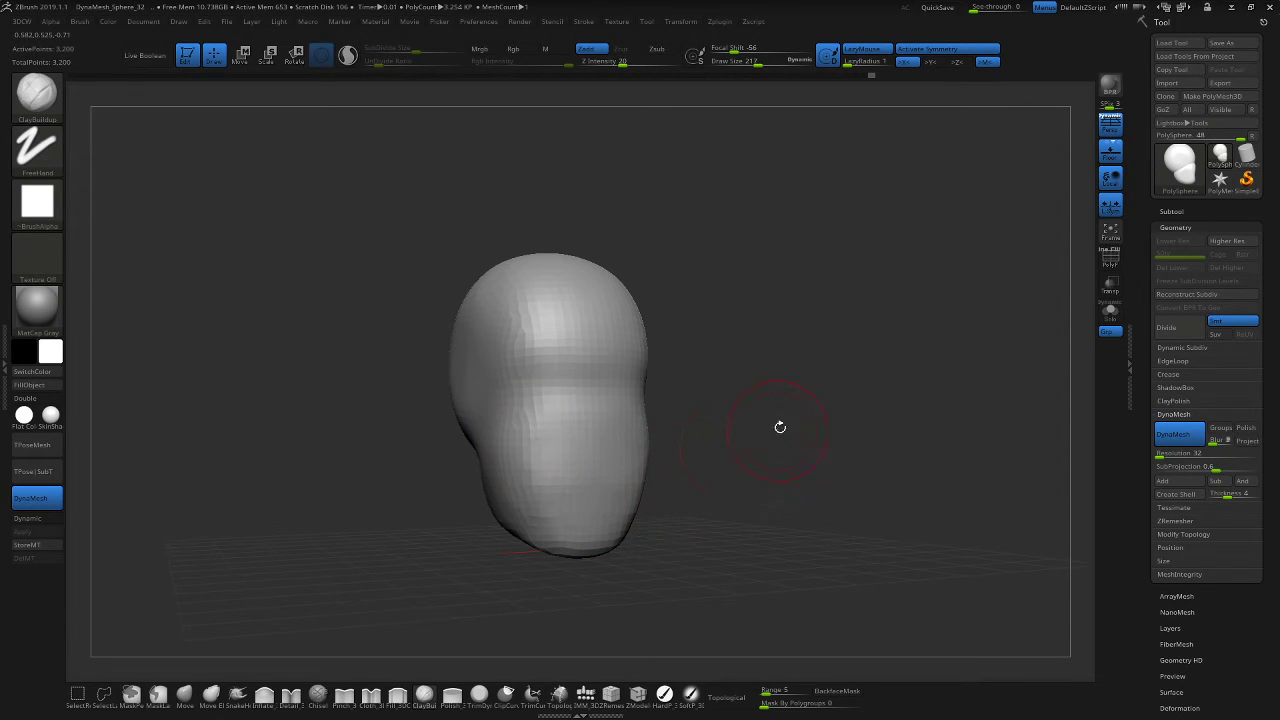
Examine the remeshed head's overall form from the side, front and three-quarter views.
mouse_move(780, 427)
mouse_down()
mouse_move(748, 434)
mouse_move(781, 433)
mouse_move(797, 403)
mouse_move(743, 457)
mouse_move(783, 435)
mouse_move(809, 449)
mouse_move(773, 434)
mouse_move(805, 430)
mouse_move(832, 432)
mouse_move(861, 463)
mouse_move(857, 415)
mouse_move(847, 440)
mouse_up()
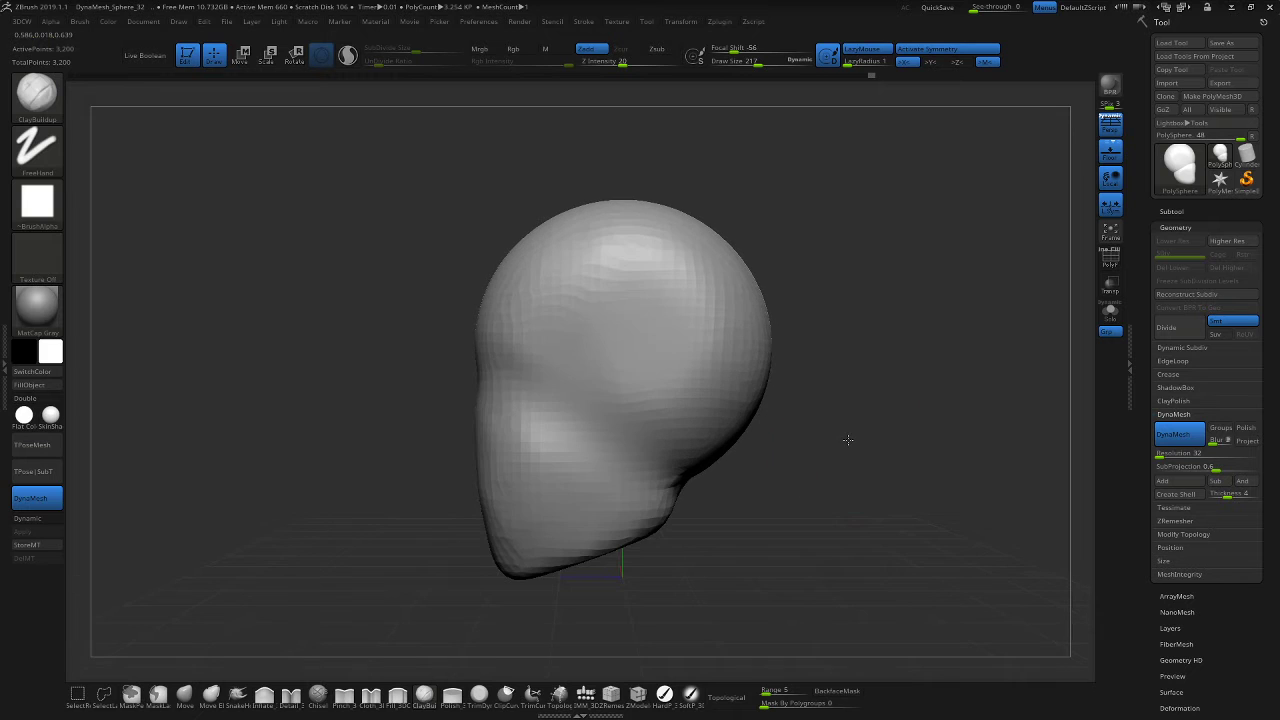
drag(792, 500, 776, 431)
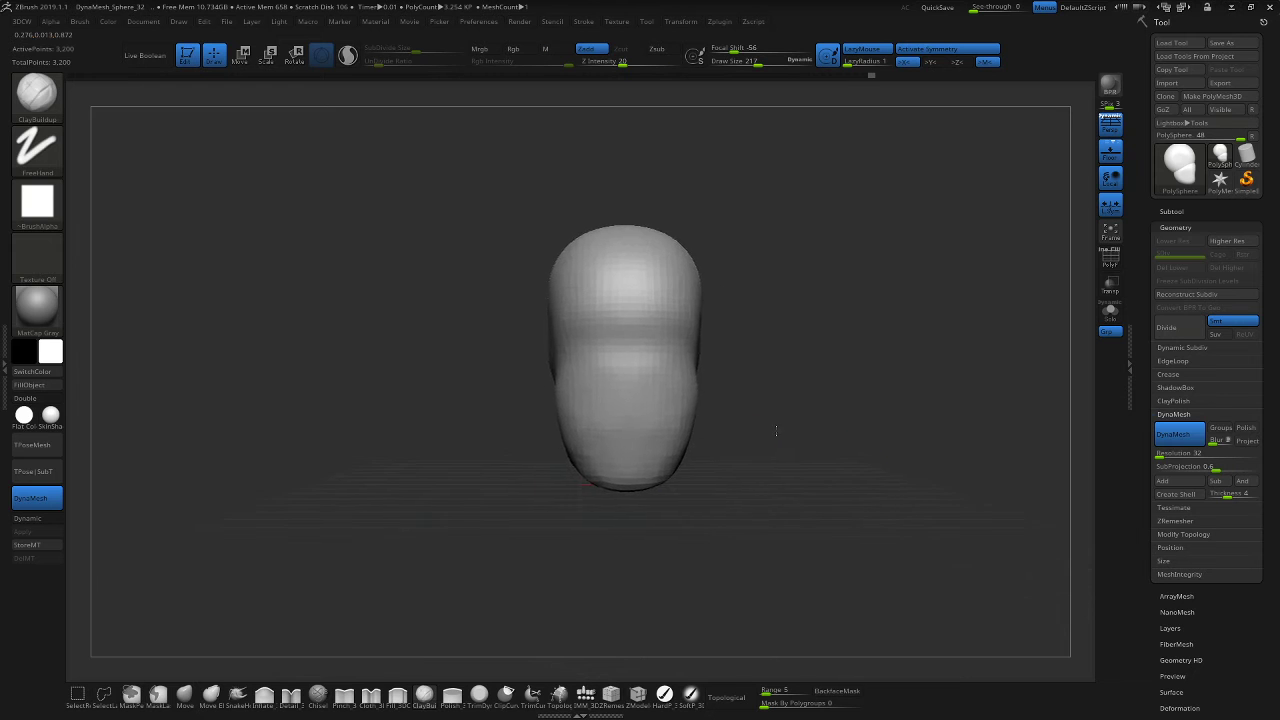
alt+drag(808, 494, 798, 553)
drag(786, 474, 748, 460)
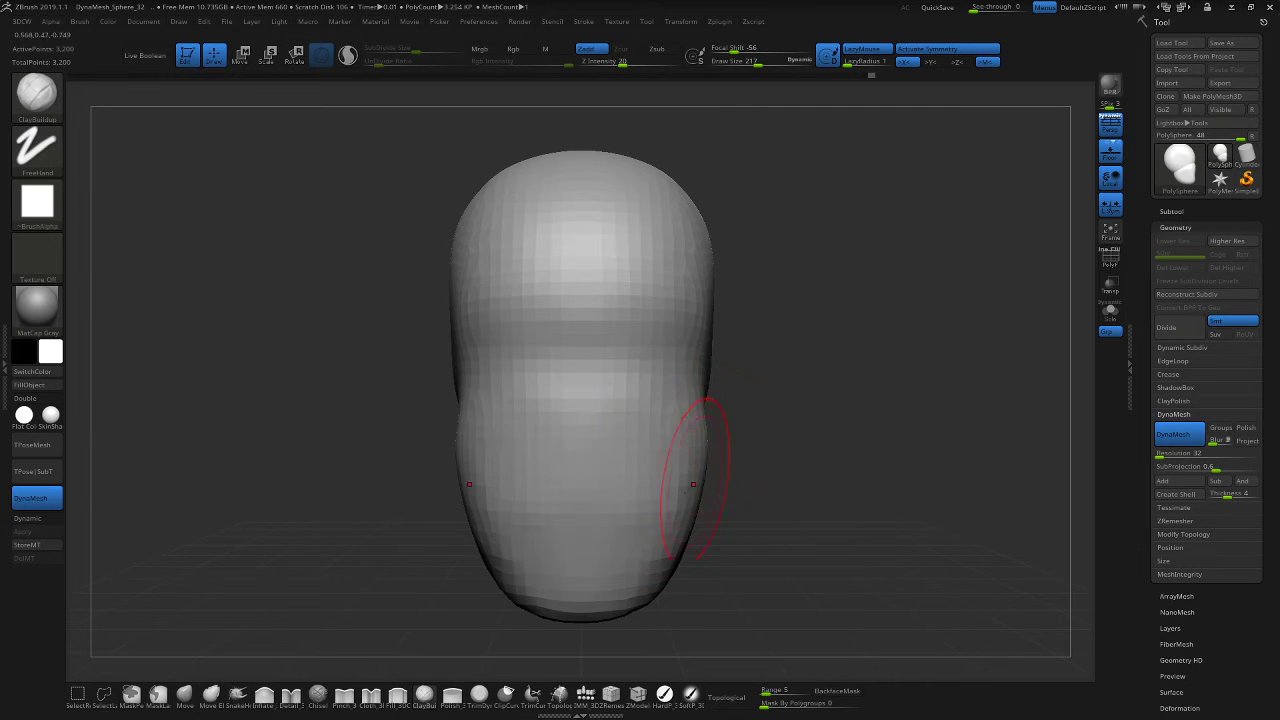
mouse_move(860, 456)
mouse_down()
mouse_move(872, 444)
mouse_move(854, 443)
mouse_move(875, 460)
mouse_up()
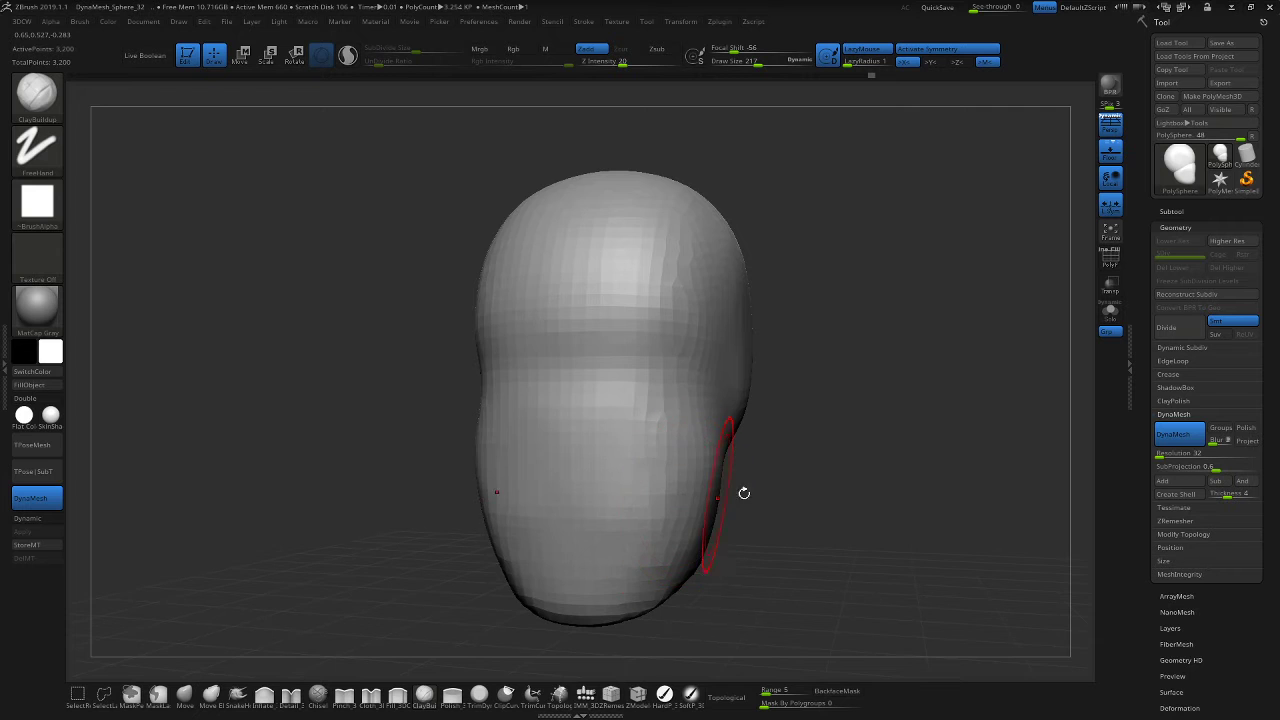
alt+drag(785, 500, 779, 448)
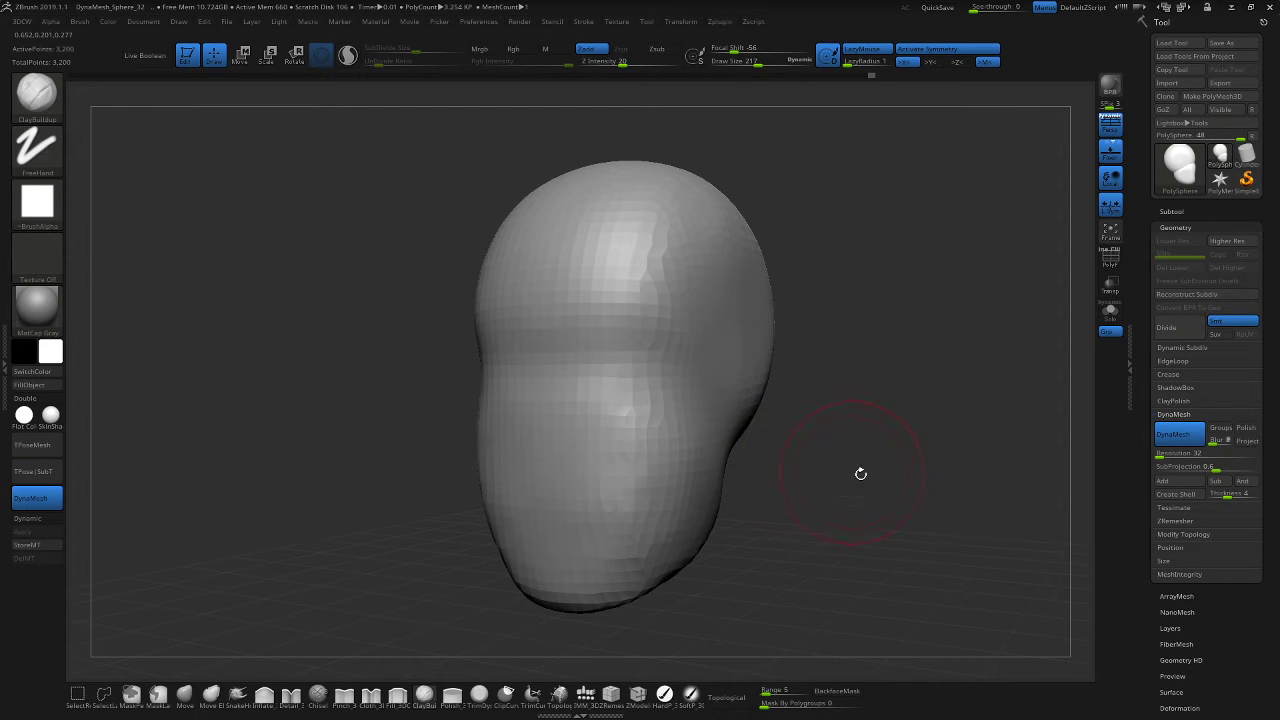
Refresh the head's DynaMesh twice more at the current resolution.
key(ctrl)
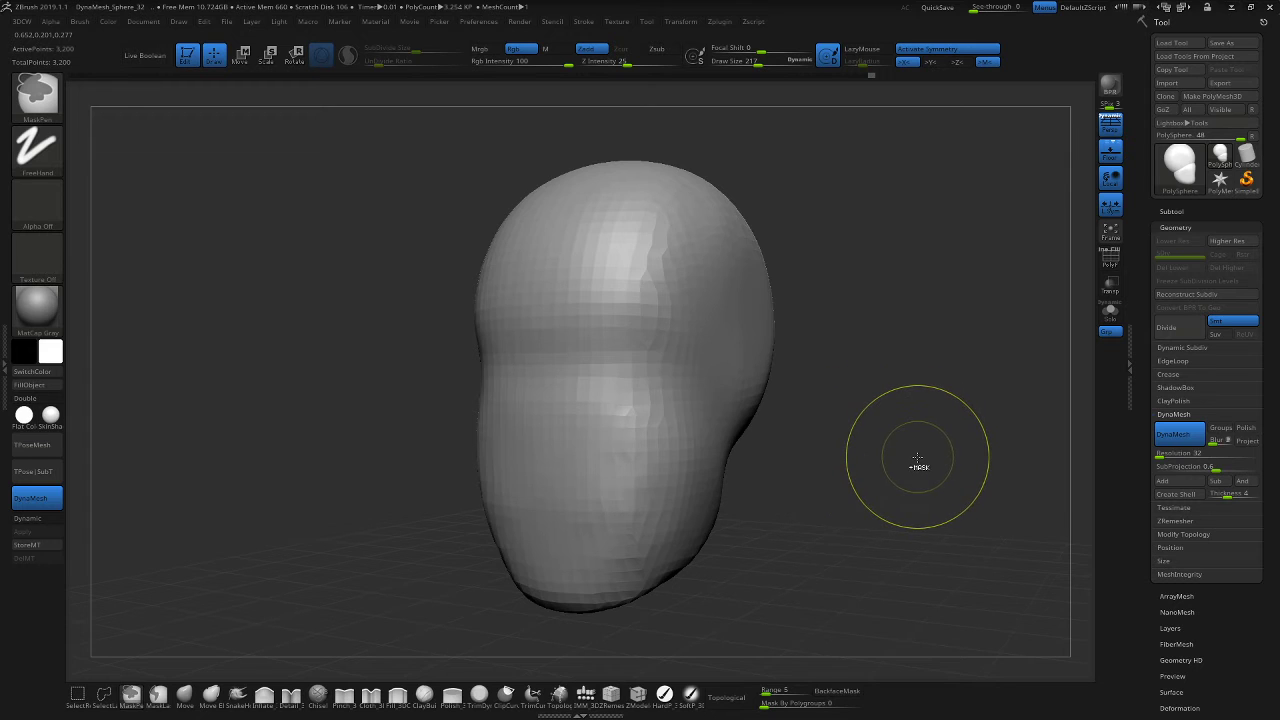
mouse_move(871, 397)
ctrl+mouse_down()
mouse_move(886, 461)
mouse_move(936, 468)
ctrl+mouse_up()
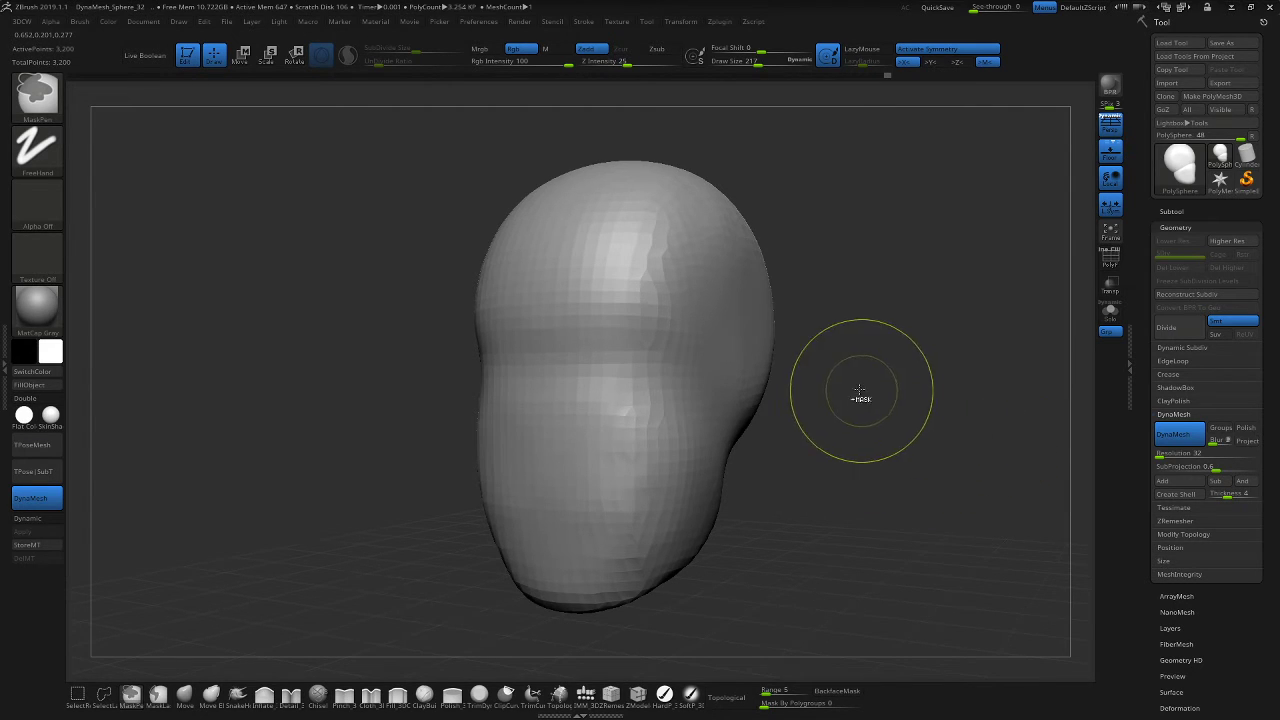
ctrl+drag(857, 395, 906, 466)
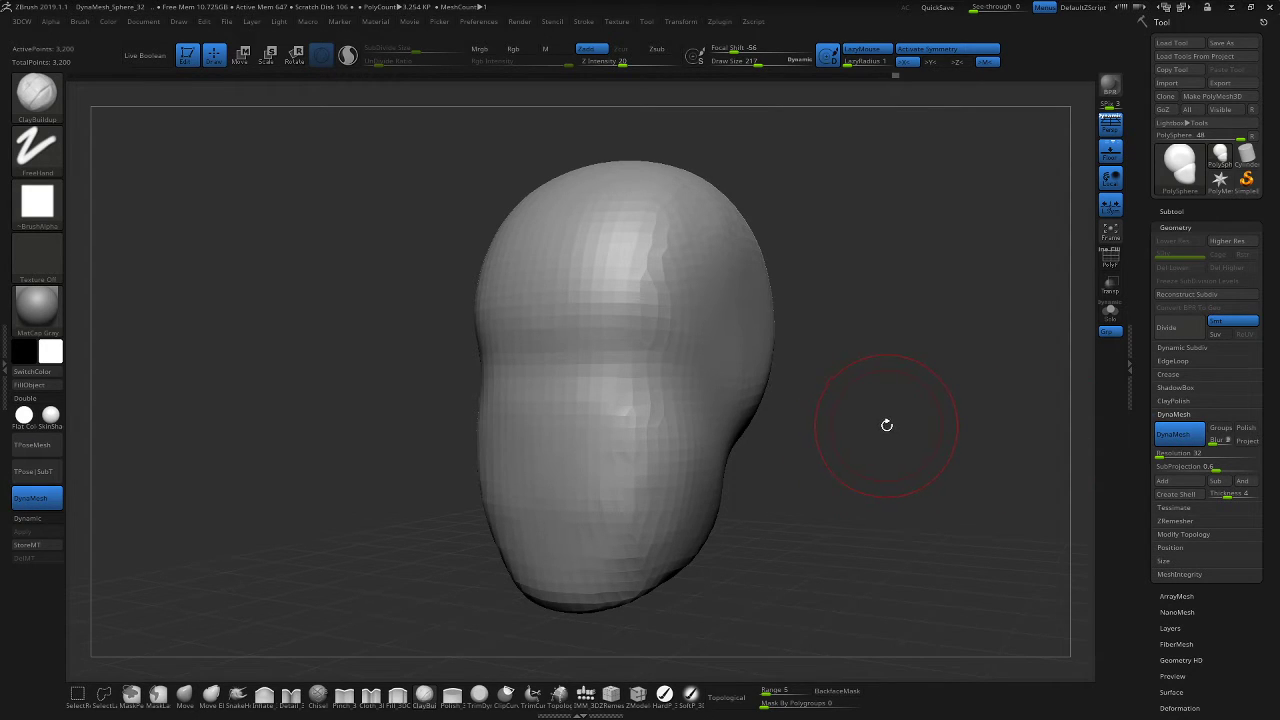
Try to clip the underside of the jaw along an angled line from the side with the ClipCurve brush.
ctrl+drag(856, 350, 978, 457)
drag(799, 507, 771, 516)
mouse_move(889, 520)
mouse_down()
mouse_move(943, 529)
mouse_move(832, 522)
mouse_move(900, 466)
mouse_move(928, 486)
mouse_move(842, 500)
mouse_move(866, 507)
mouse_up()
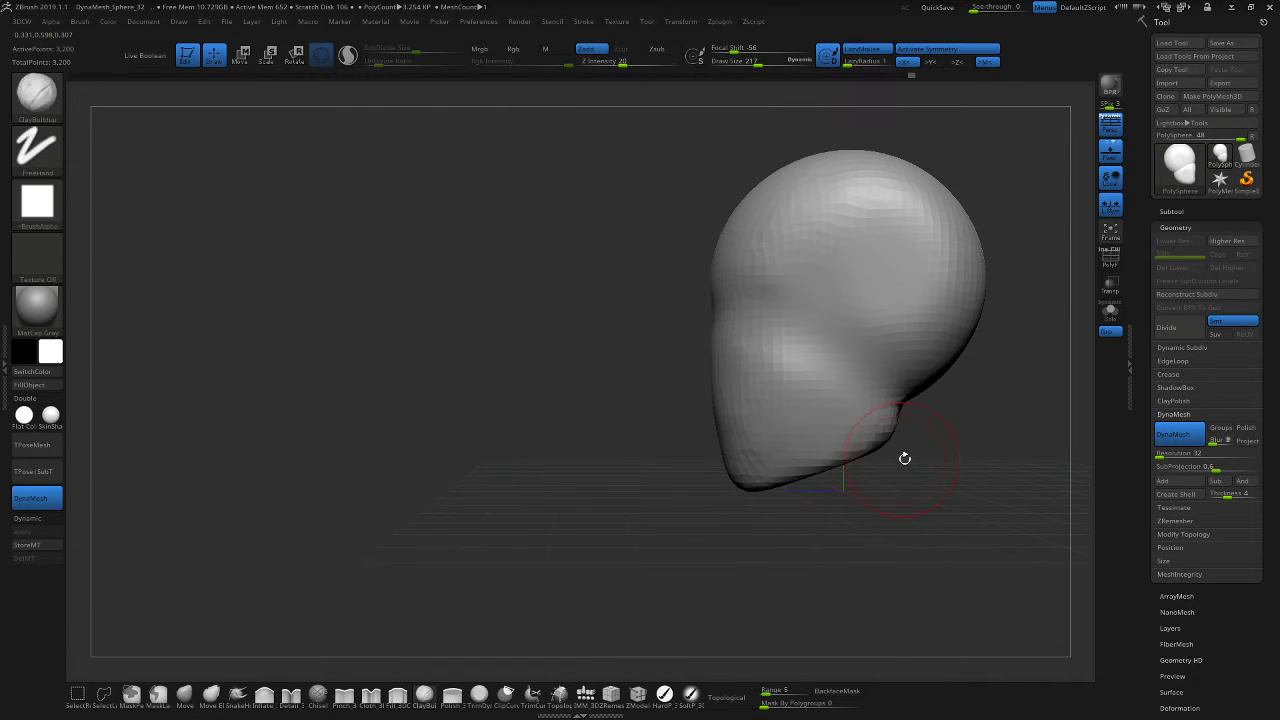
drag(922, 476, 780, 486)
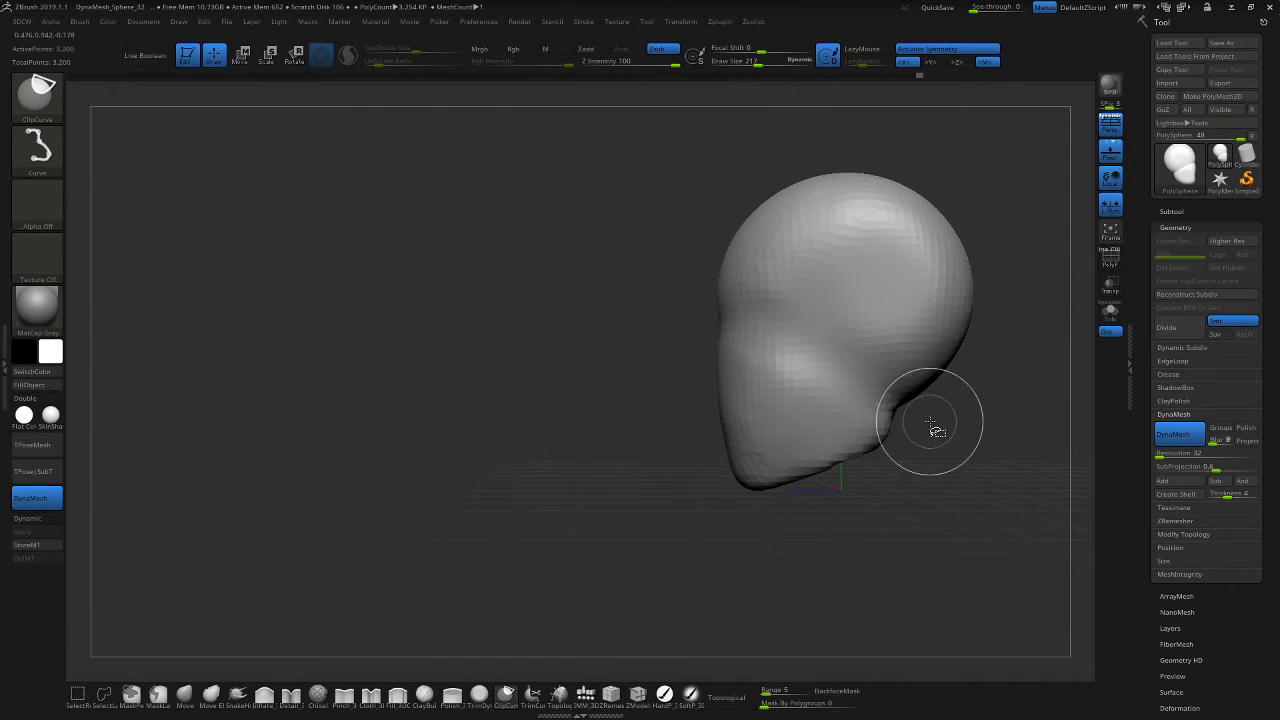
mouse_move(931, 429)
ctrl+shift+mouse_down()
mouse_move(743, 457)
mouse_move(713, 510)
mouse_move(806, 480)
mouse_move(812, 462)
mouse_move(861, 479)
mouse_move(852, 449)
mouse_move(886, 460)
mouse_move(883, 477)
ctrl+shift+mouse_up()
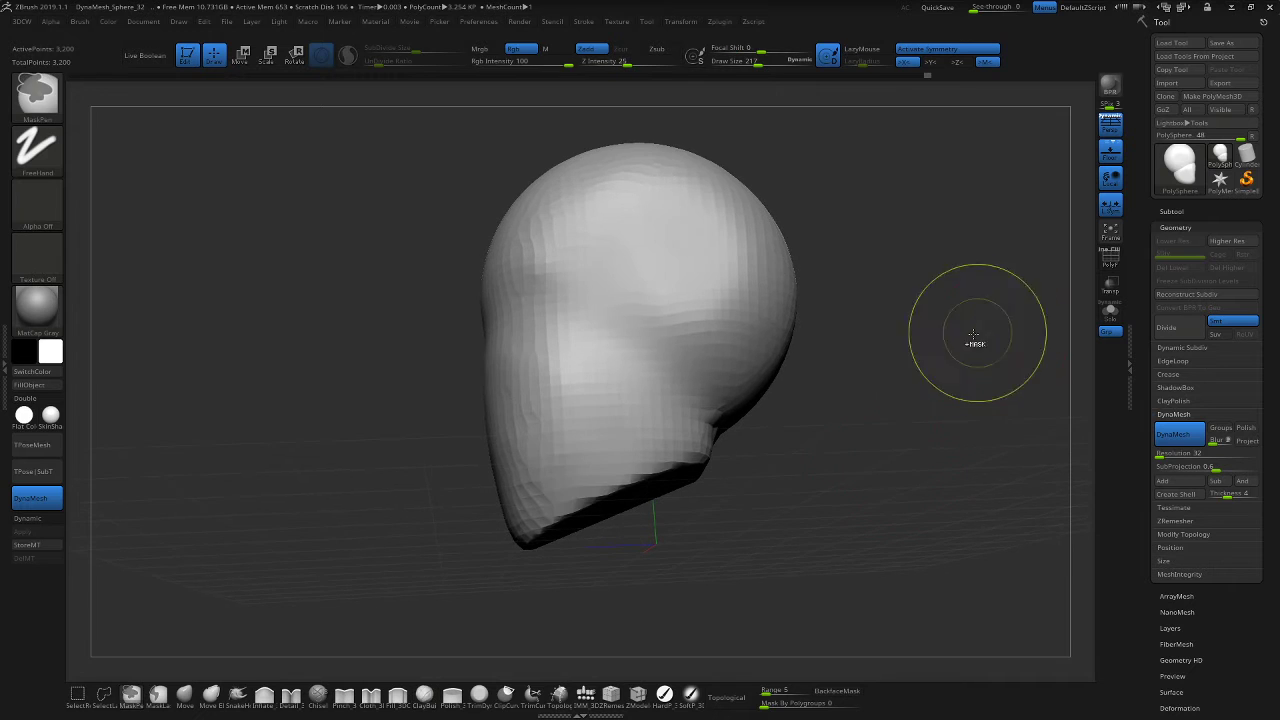
ctrl+drag(977, 334, 941, 365)
Turn off perspective, clip the jaw's underside along a line rising from chin to jaw corner, and smooth the cut.
click(1110, 121)
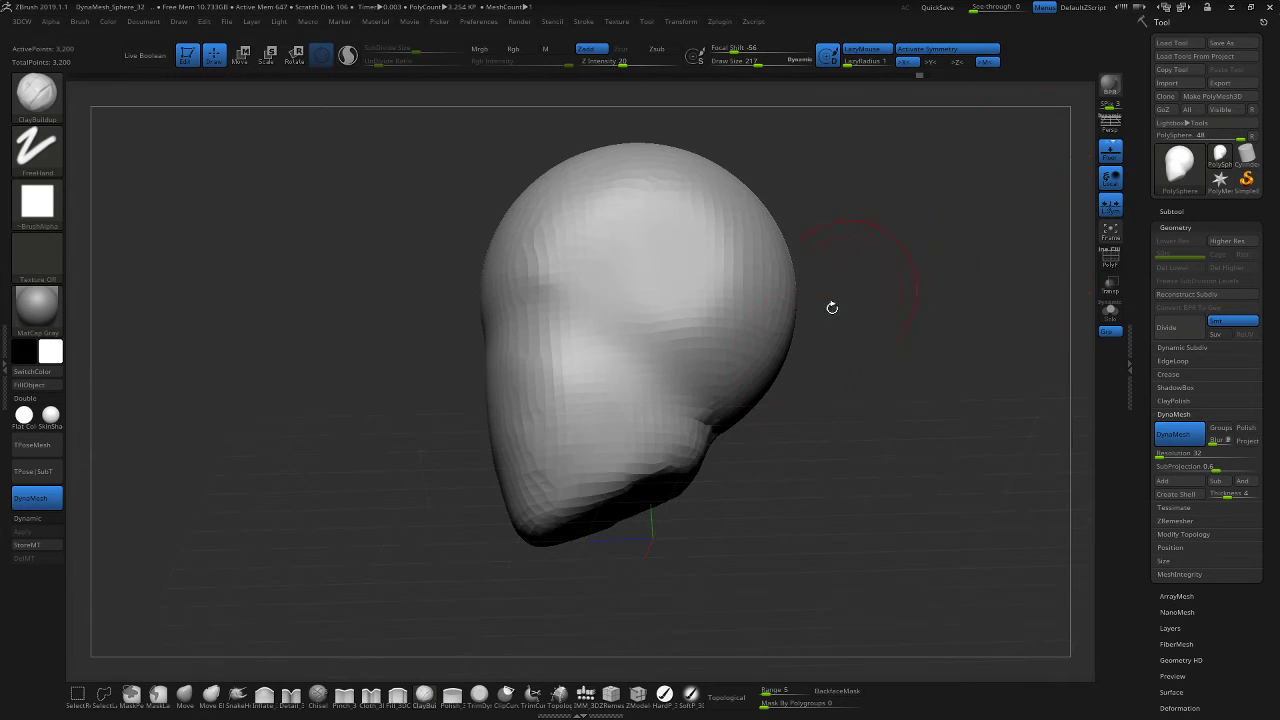
drag(831, 306, 866, 401)
ctrl+shift+drag(767, 436, 690, 446)
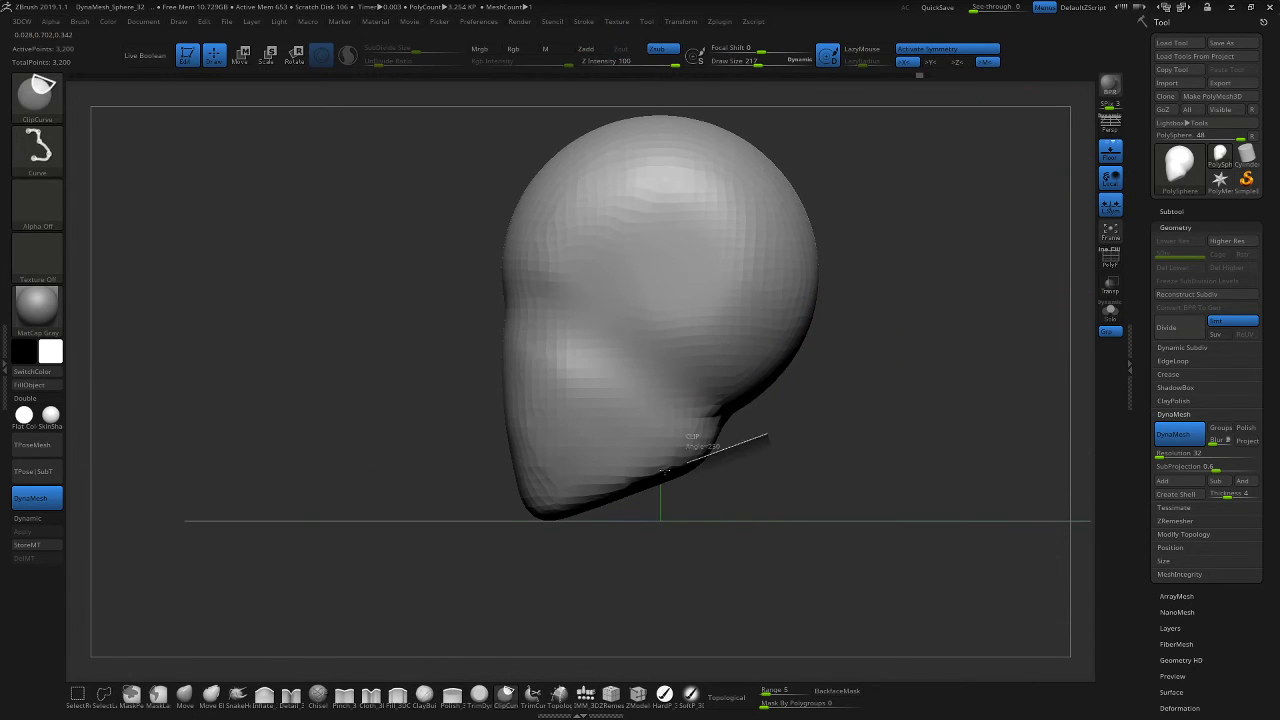
ctrl+shift+drag(467, 542, 470, 540)
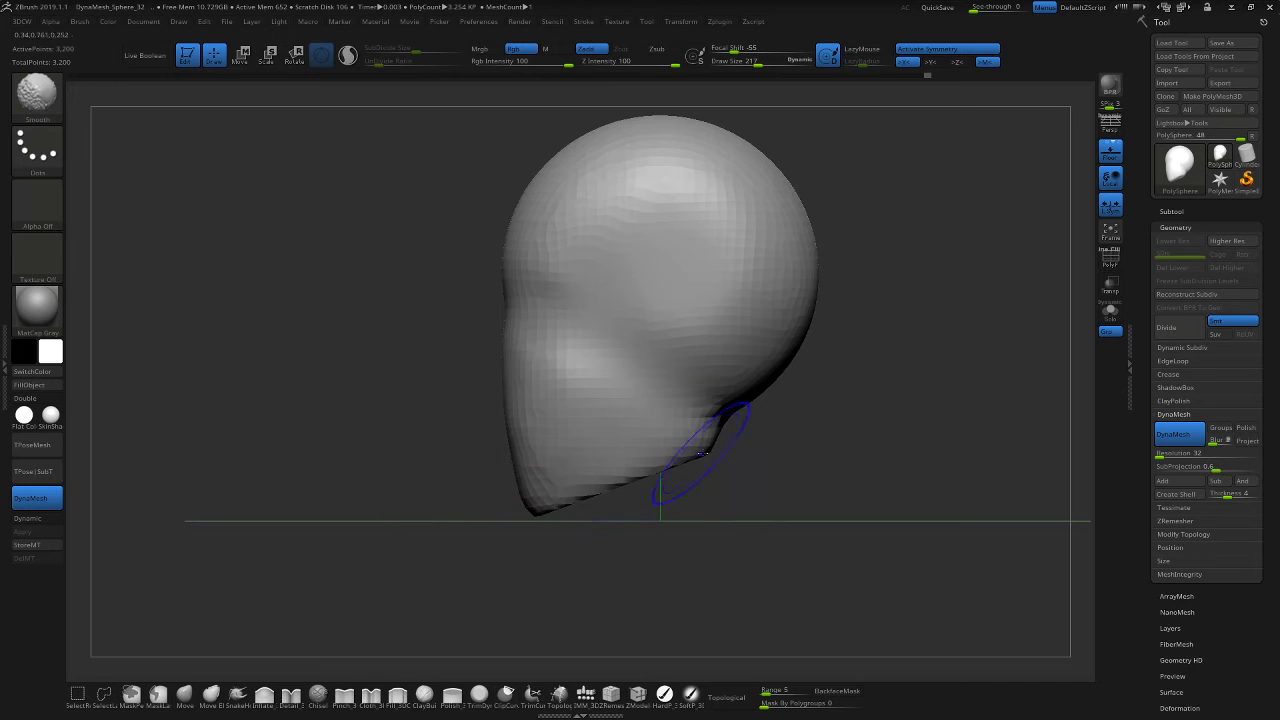
shift+drag(704, 456, 483, 537)
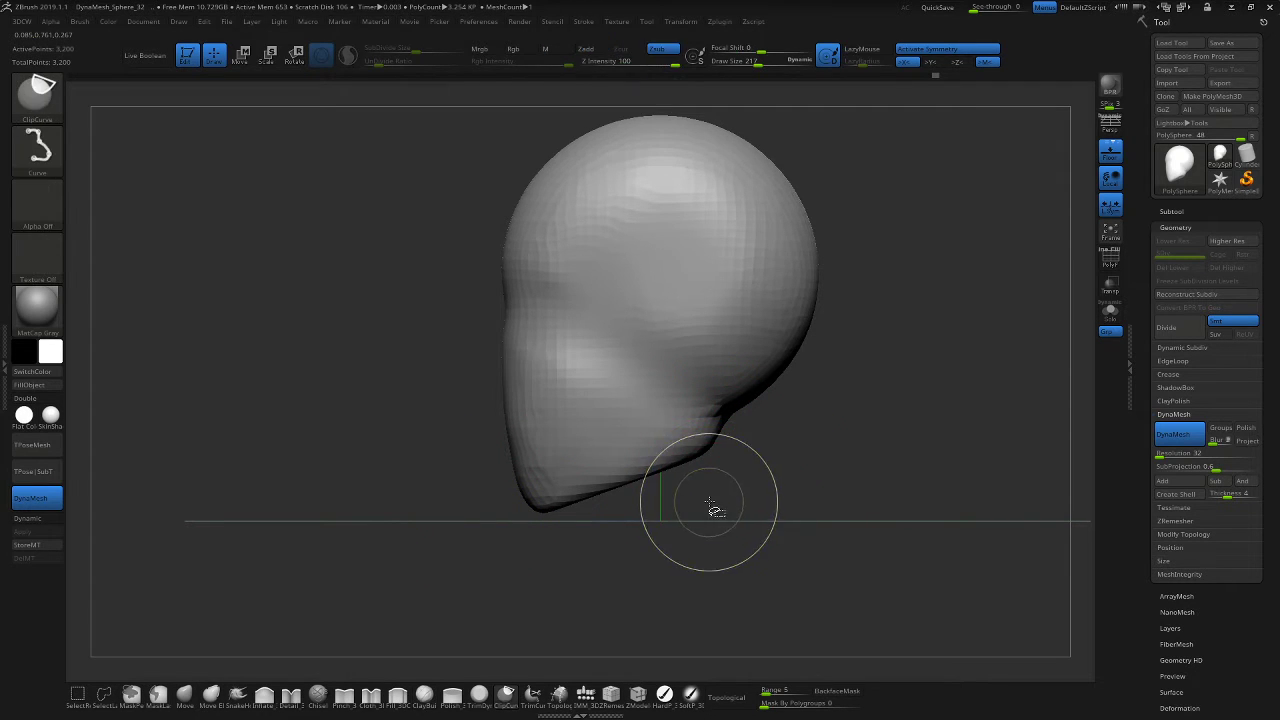
Clip away the volume behind the jaw beneath the back of the skull with a bent ClipCurve, and smooth the cut edges.
ctrl+shift+drag(709, 500, 710, 415)
ctrl+shift+drag(766, 528, 823, 380)
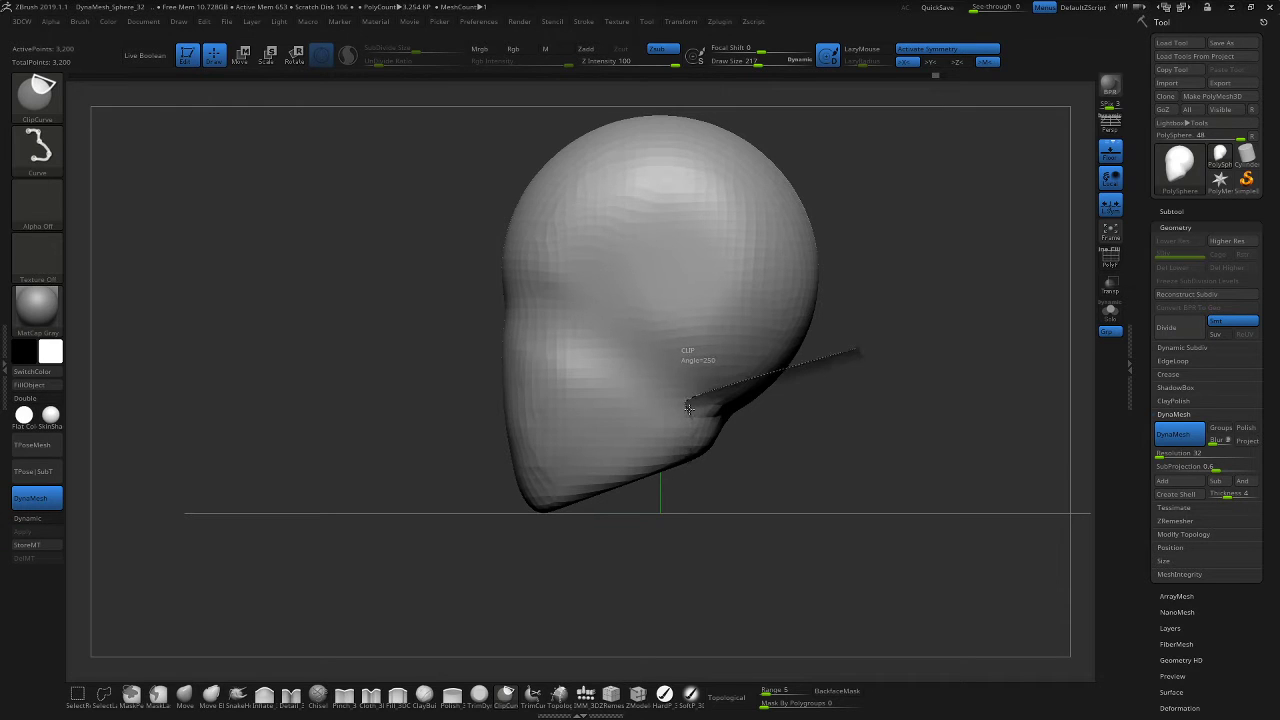
ctrl+shift+drag(685, 461, 783, 382)
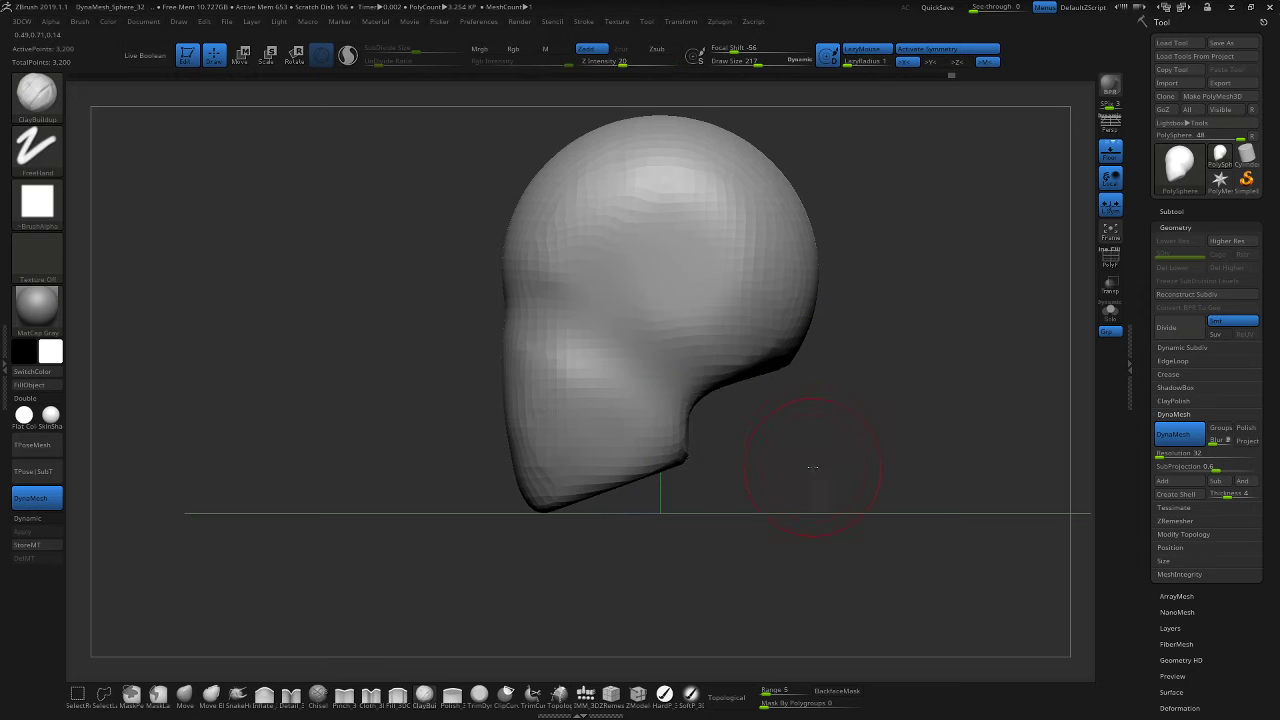
mouse_move(814, 466)
mouse_down()
mouse_move(788, 454)
mouse_move(846, 400)
mouse_move(848, 372)
mouse_up()
shift+drag(734, 384, 738, 390)
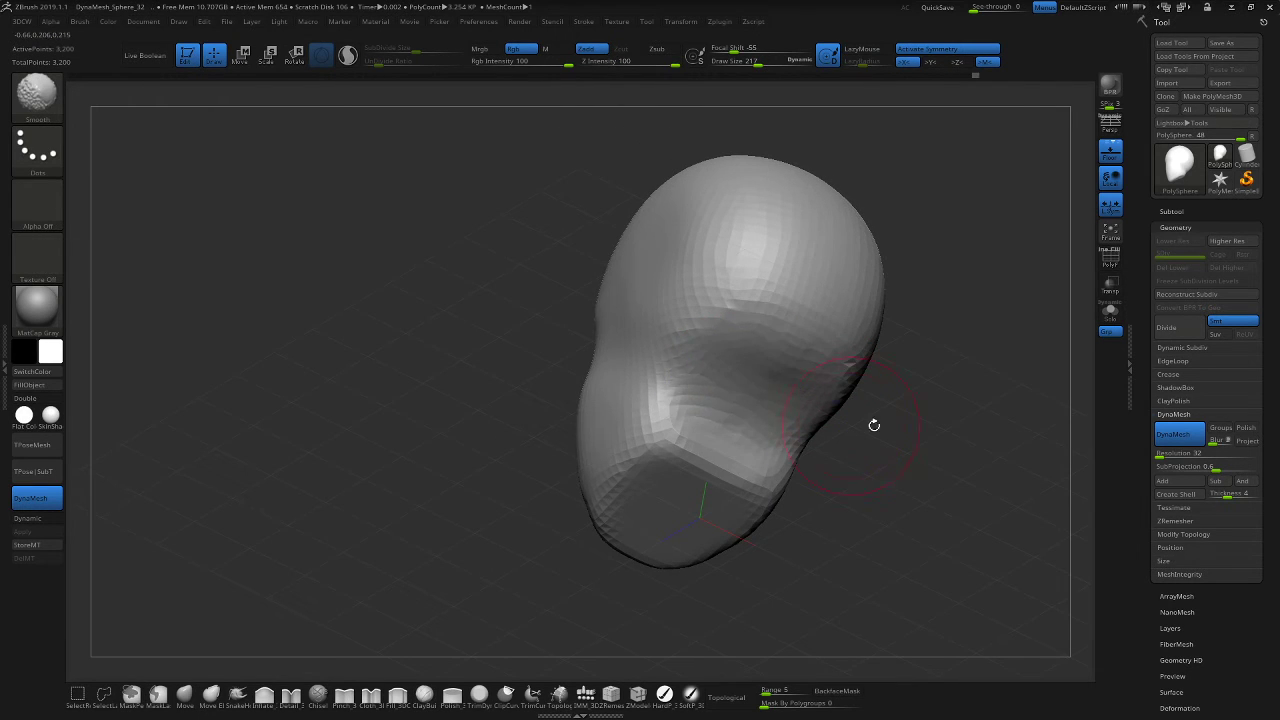
mouse_move(871, 423)
mouse_down()
mouse_move(924, 498)
mouse_move(834, 509)
mouse_move(837, 491)
mouse_move(917, 493)
mouse_move(875, 498)
mouse_move(851, 480)
mouse_move(880, 494)
mouse_move(840, 485)
mouse_move(923, 517)
mouse_move(903, 517)
mouse_move(842, 461)
mouse_up()
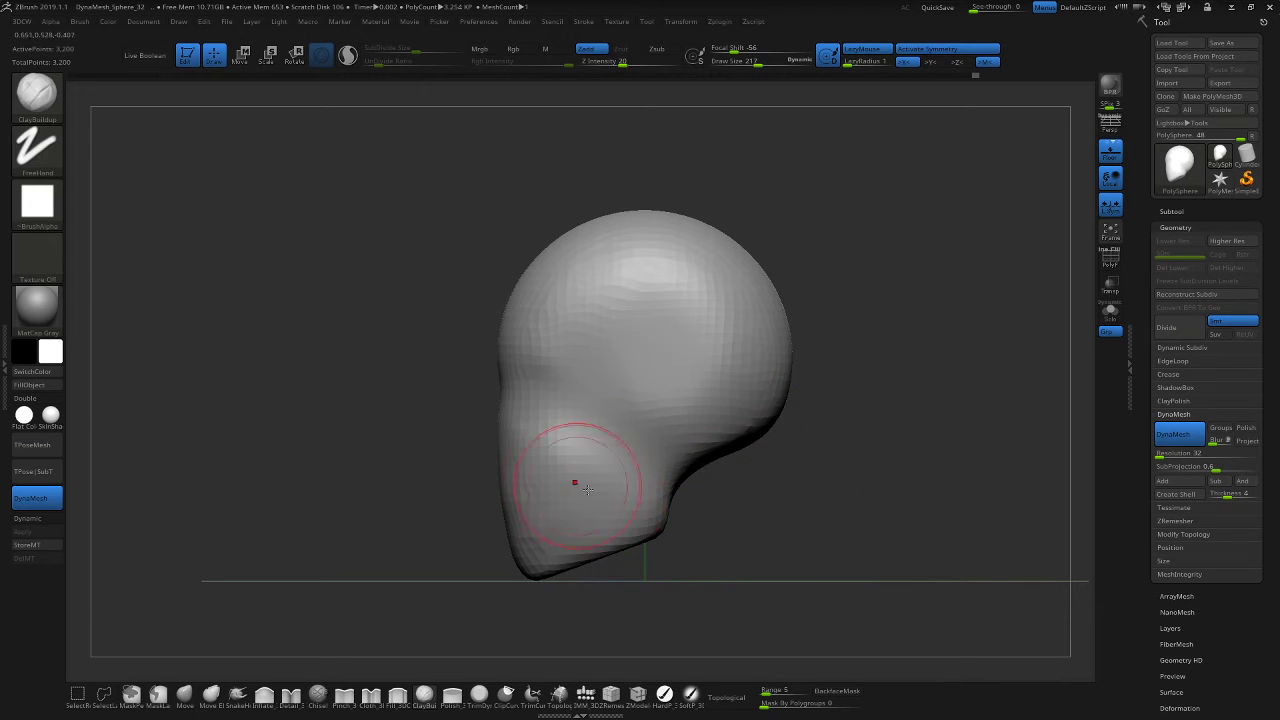
Check the clipped head's profile and front, and switch to the Standard brush.
shift+drag(851, 508, 800, 553)
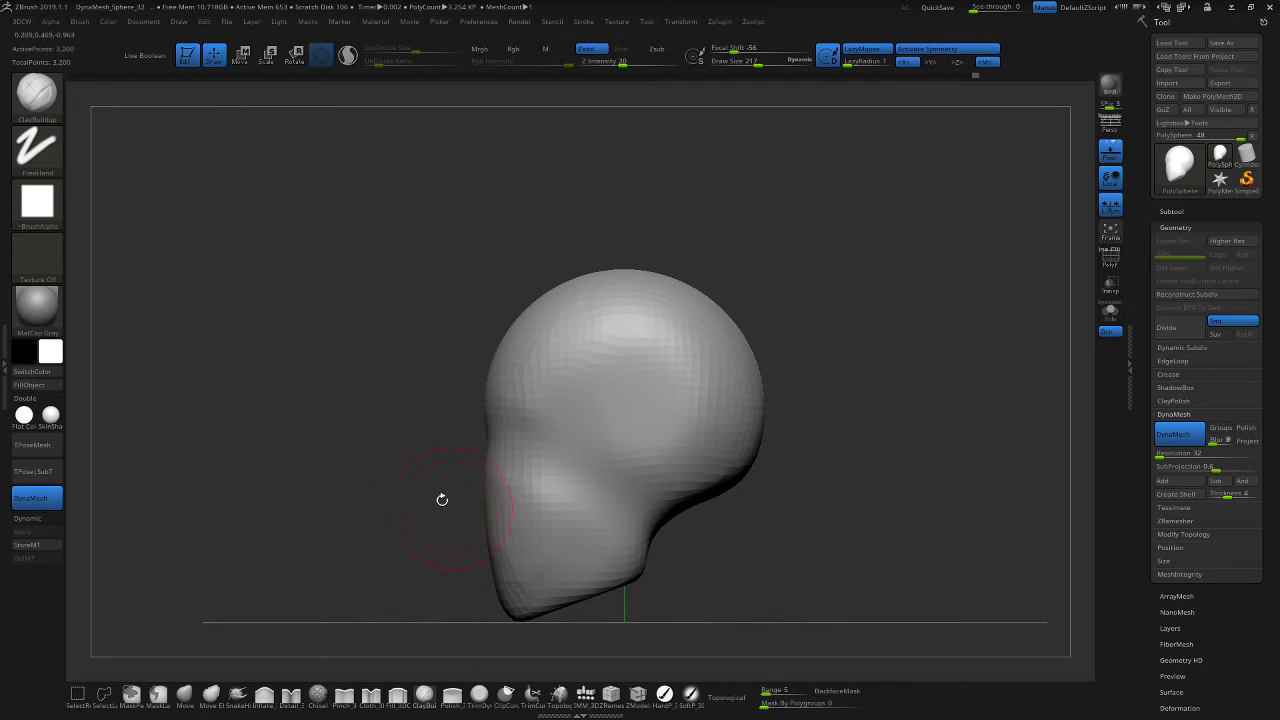
mouse_move(808, 476)
mouse_down()
mouse_move(856, 508)
mouse_move(848, 488)
mouse_move(878, 480)
mouse_move(831, 449)
mouse_move(769, 511)
mouse_move(817, 524)
mouse_move(742, 458)
mouse_move(727, 404)
mouse_up()
drag(824, 493, 888, 539)
mouse_move(827, 471)
mouse_down()
mouse_move(980, 391)
mouse_move(856, 388)
mouse_move(920, 449)
mouse_move(892, 354)
mouse_move(863, 502)
mouse_move(830, 435)
mouse_move(856, 448)
mouse_up()
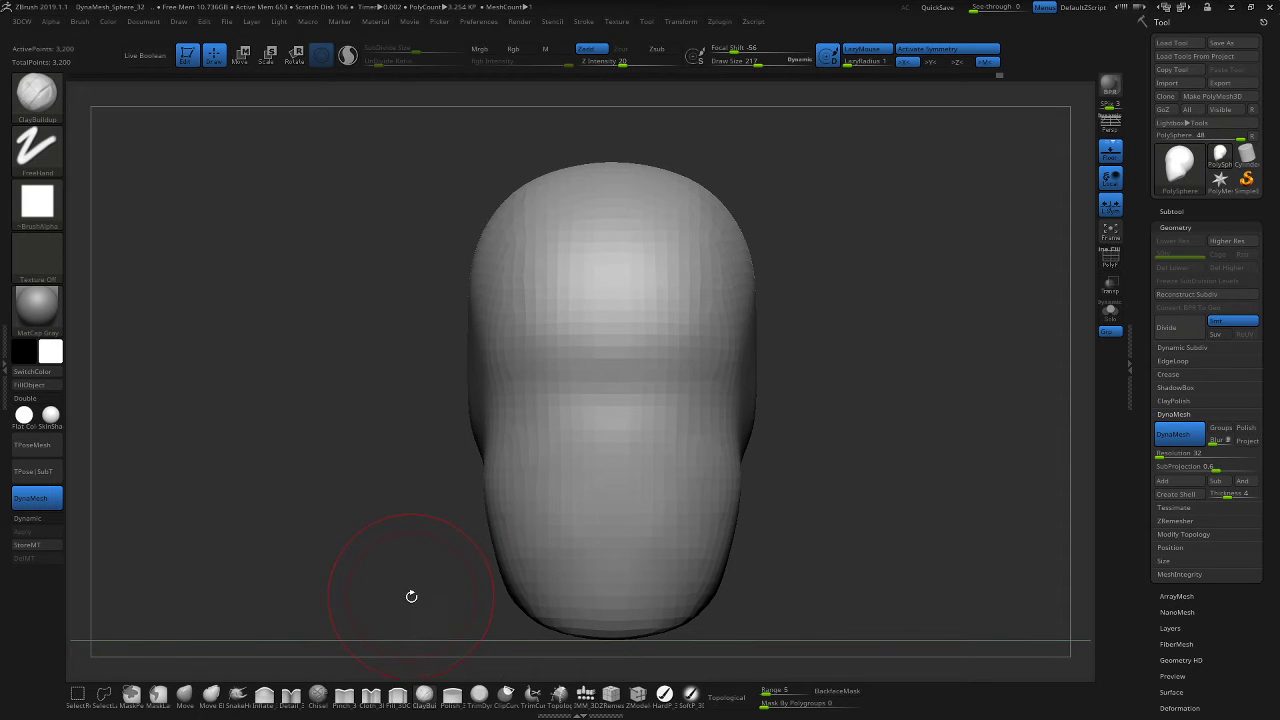
key(b)
key(s)
key(t)
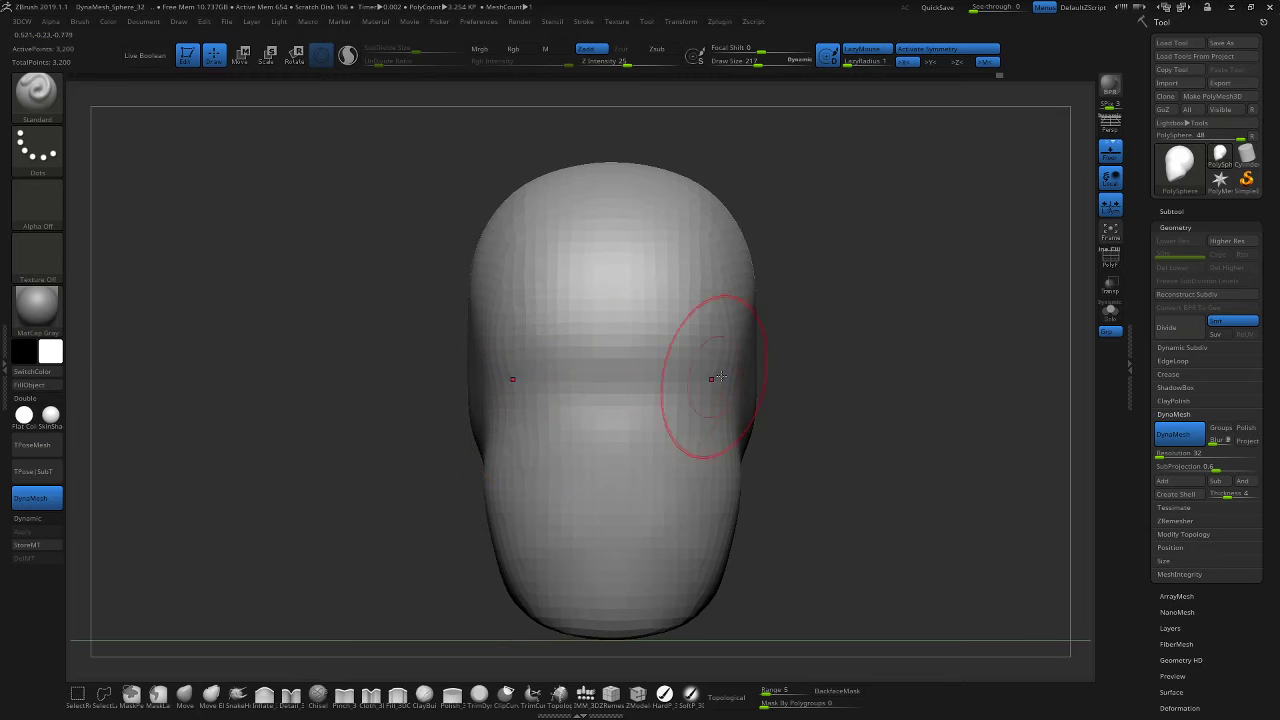
key(ctrl)
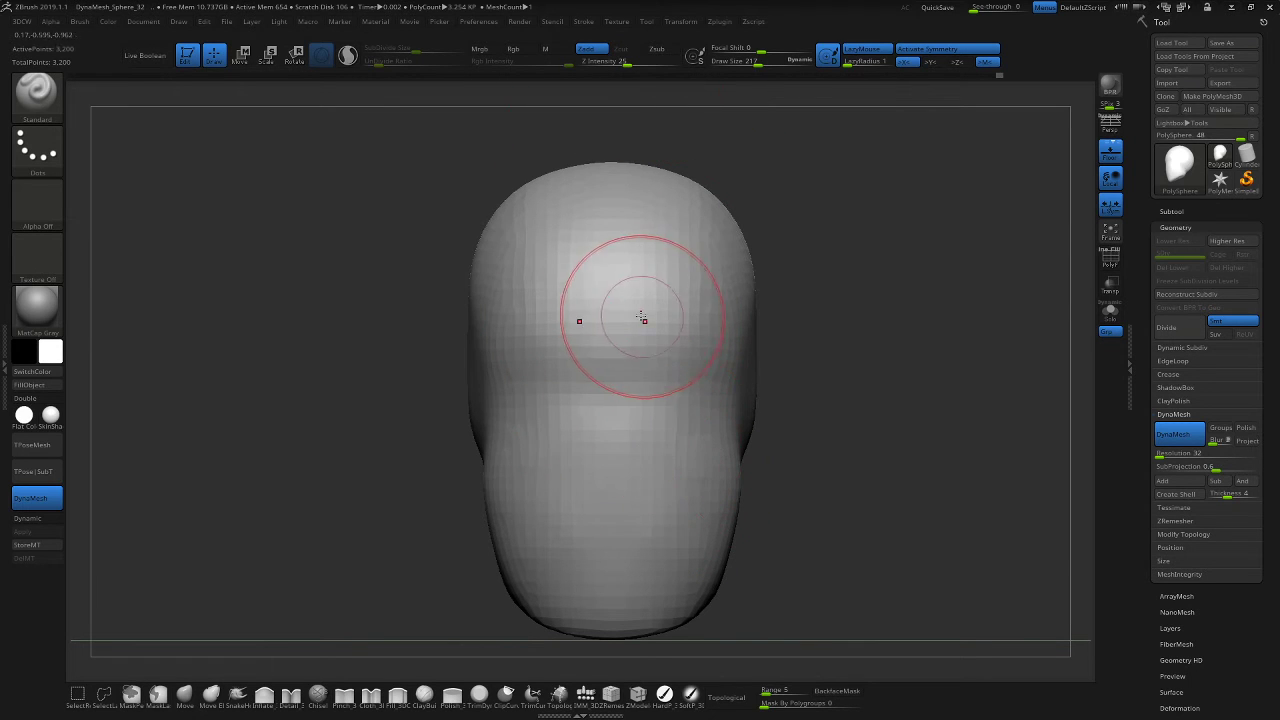
Try to carve symmetrical eye sockets below the brow with the Standard brush, undoing the strokes.
mouse_move(763, 429)
mouse_down()
mouse_move(903, 380)
mouse_move(881, 381)
mouse_up()
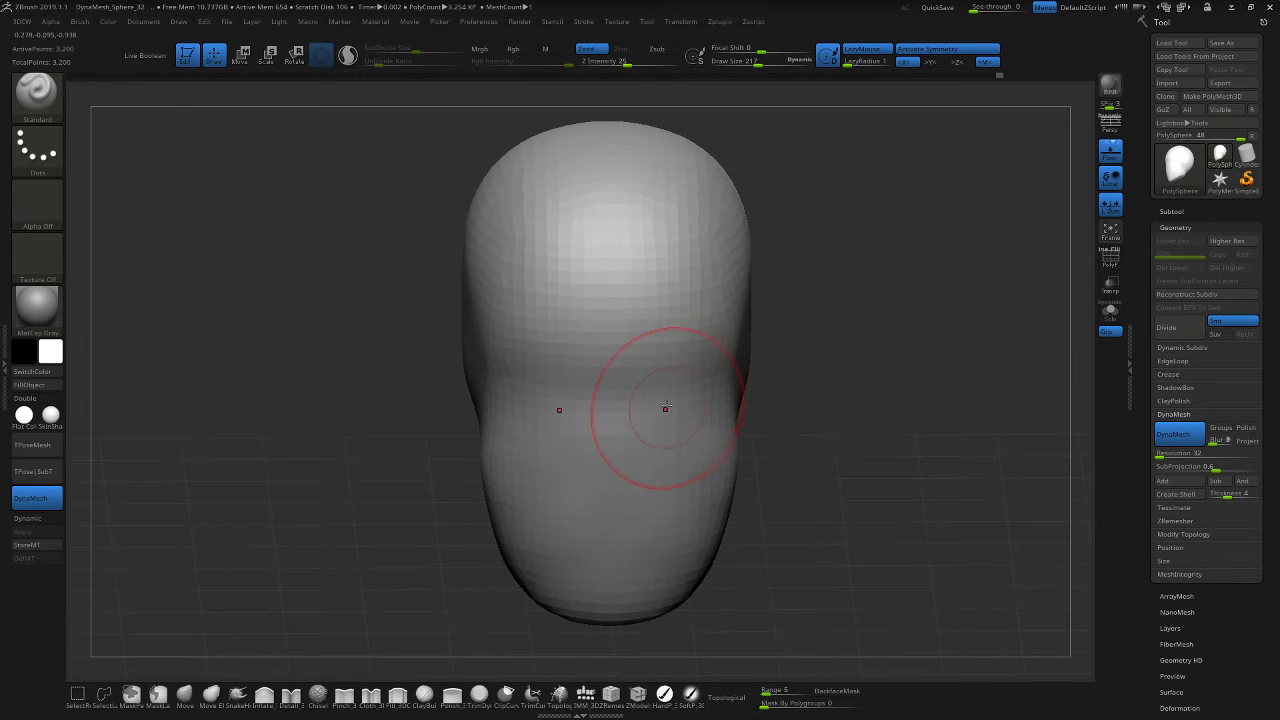
mouse_move(677, 418)
mouse_down()
mouse_move(684, 386)
mouse_move(777, 449)
mouse_up()
key(ctrl+z)
key(ctrl+z)
alt+drag(718, 419, 702, 406)
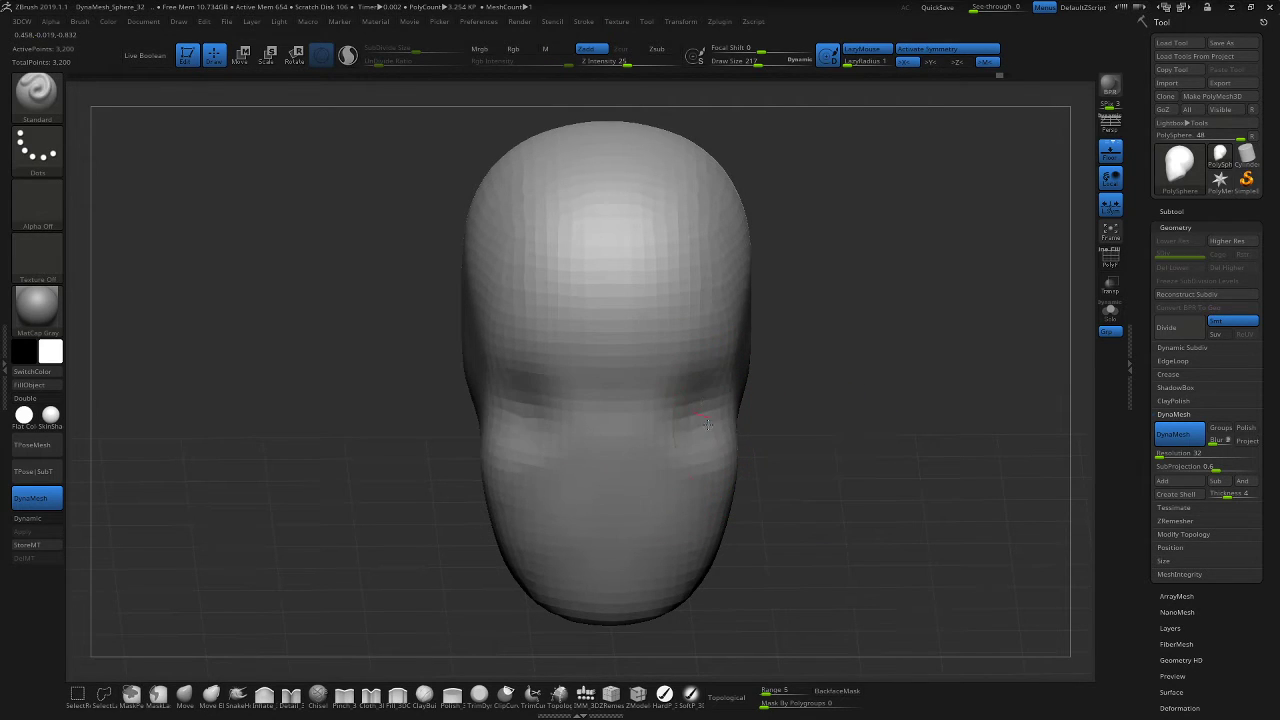
key(ctrl+z)
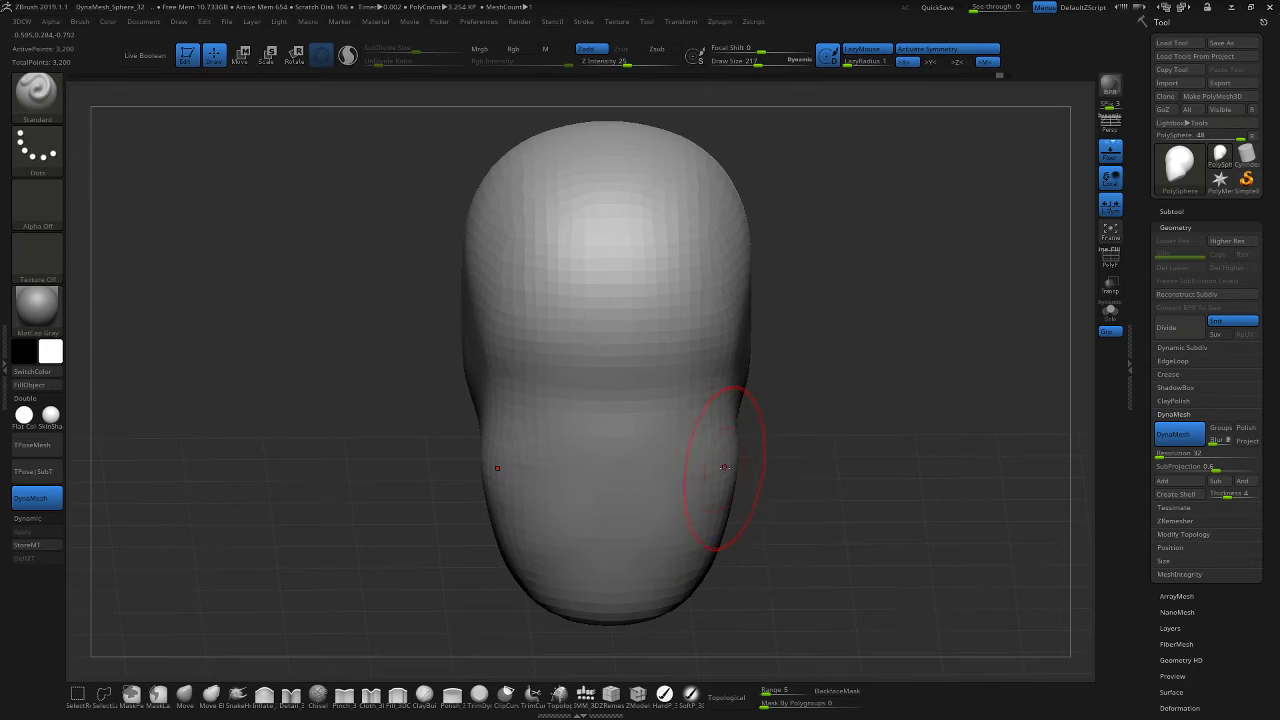
Set the draw size to 151 and carve deep symmetrical eye sockets below the brow.
key(s)
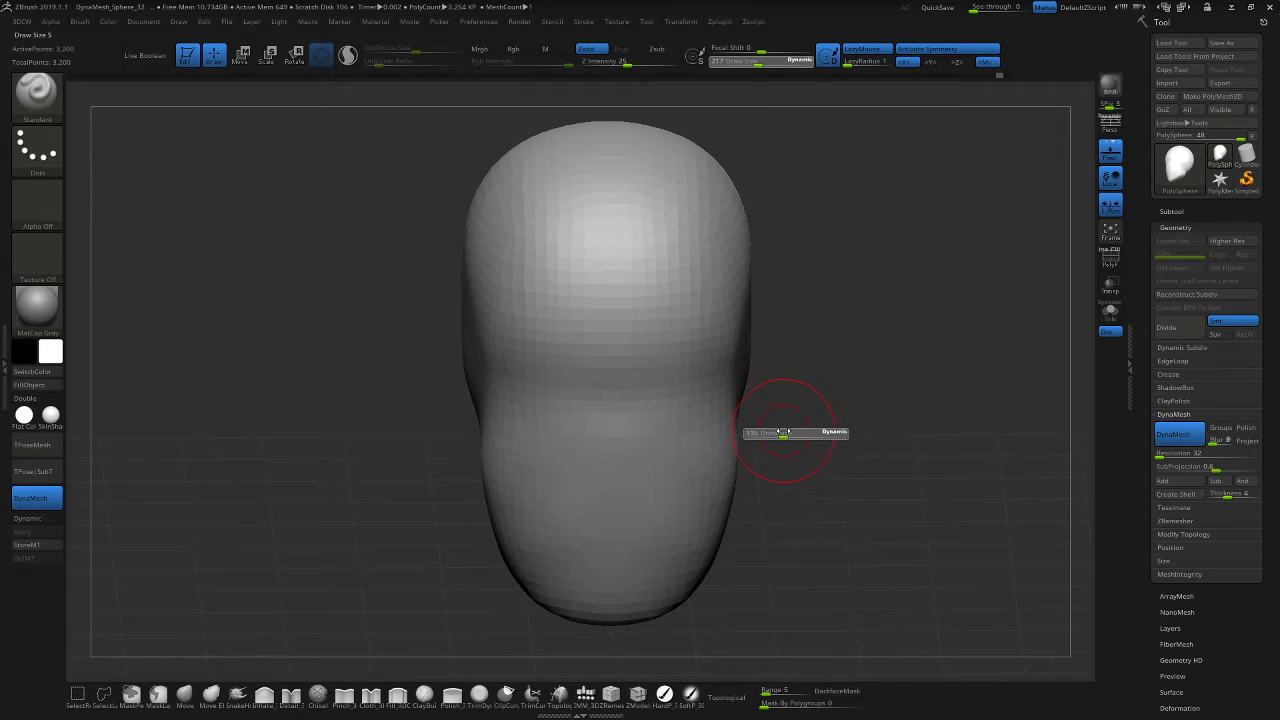
drag(783, 432, 785, 432)
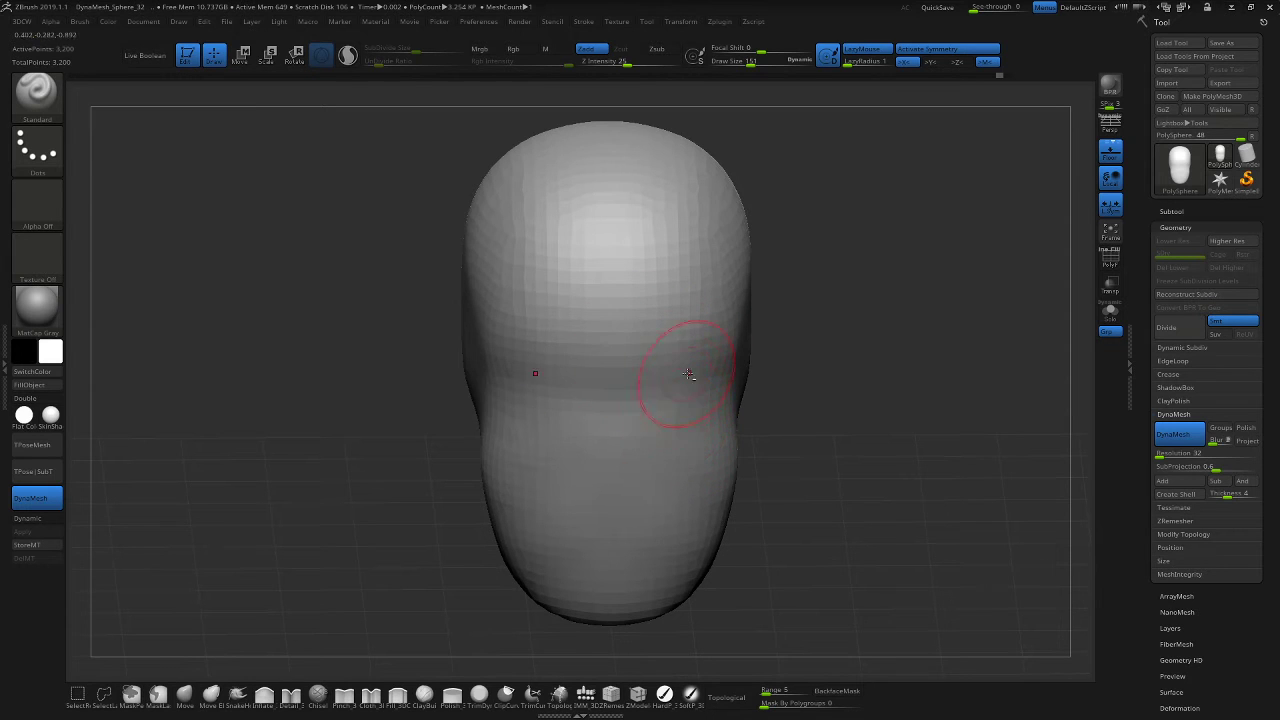
mouse_move(688, 406)
alt+mouse_down()
mouse_move(666, 405)
mouse_move(670, 372)
mouse_move(684, 398)
alt+mouse_up()
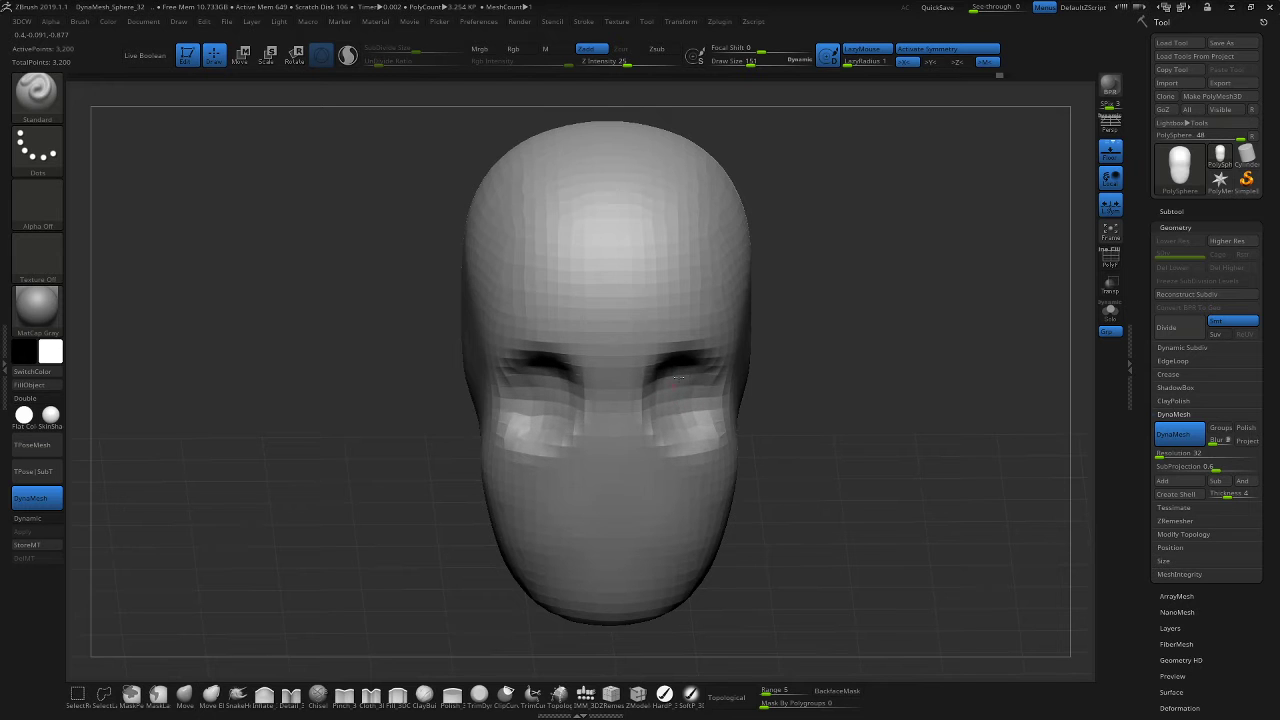
Turn perspective back on and carve grooves down both sides of the nose from the inner eye sockets.
mouse_move(881, 411)
mouse_down()
mouse_move(886, 360)
mouse_move(908, 400)
mouse_move(943, 411)
mouse_move(902, 396)
mouse_move(883, 357)
mouse_move(894, 391)
mouse_move(935, 400)
mouse_move(886, 396)
mouse_move(911, 391)
mouse_move(900, 380)
mouse_move(903, 417)
mouse_move(889, 409)
mouse_move(889, 420)
mouse_move(885, 390)
mouse_up()
drag(854, 440, 723, 327)
click(1110, 125)
key(v)
key(v)
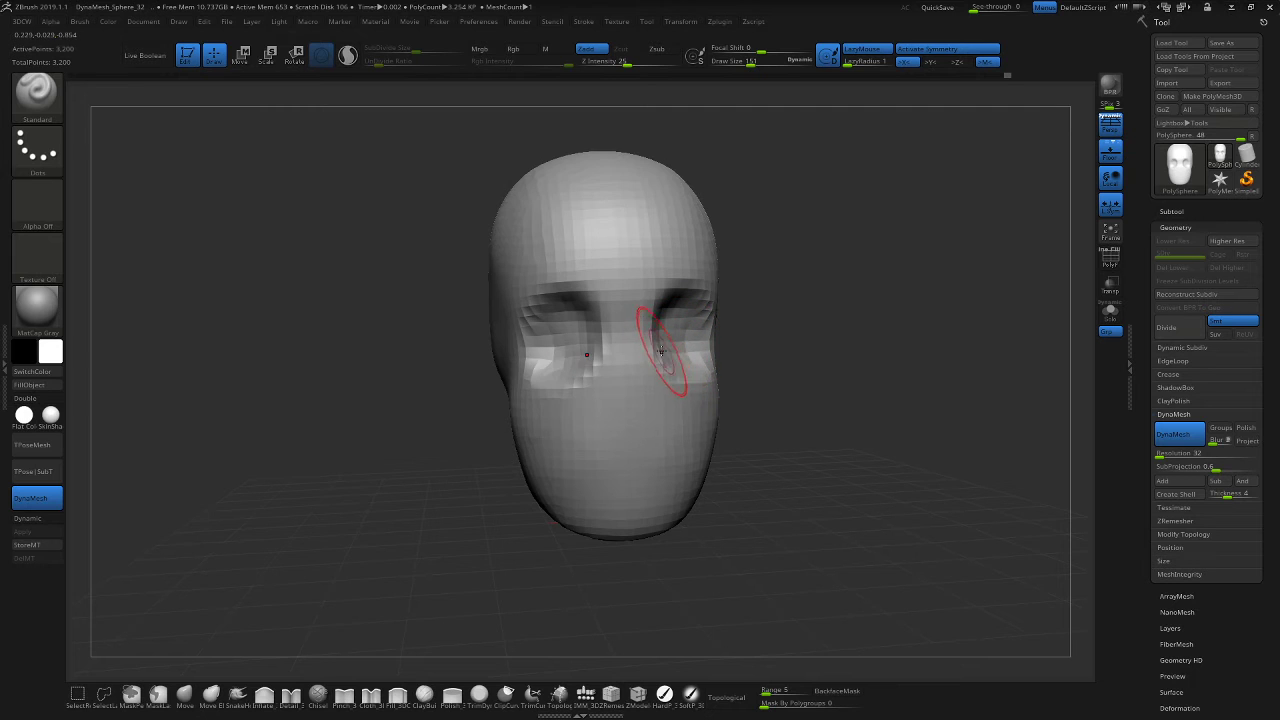
mouse_move(667, 345)
mouse_down()
mouse_move(660, 420)
mouse_move(671, 407)
mouse_up()
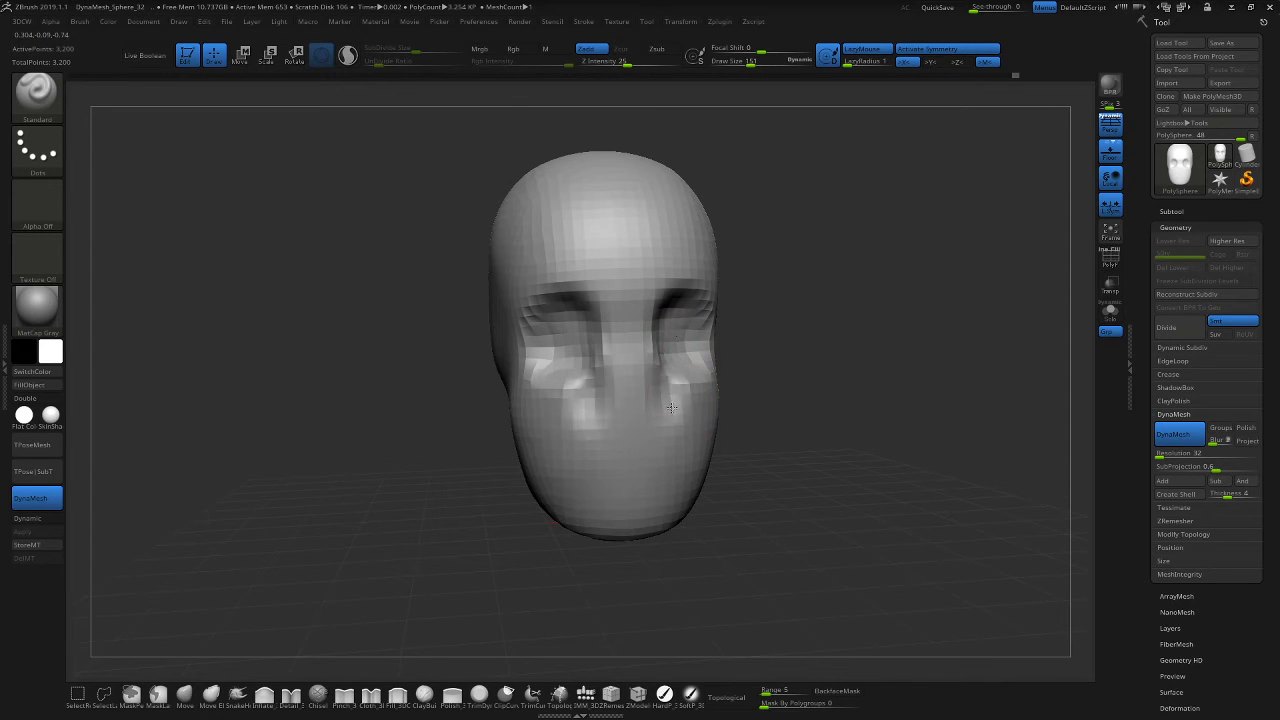
Smooth the lower inner area of the eye sockets beside the nose.
mouse_move(879, 397)
mouse_down()
mouse_move(851, 406)
mouse_move(907, 431)
mouse_move(912, 413)
mouse_move(870, 415)
mouse_up()
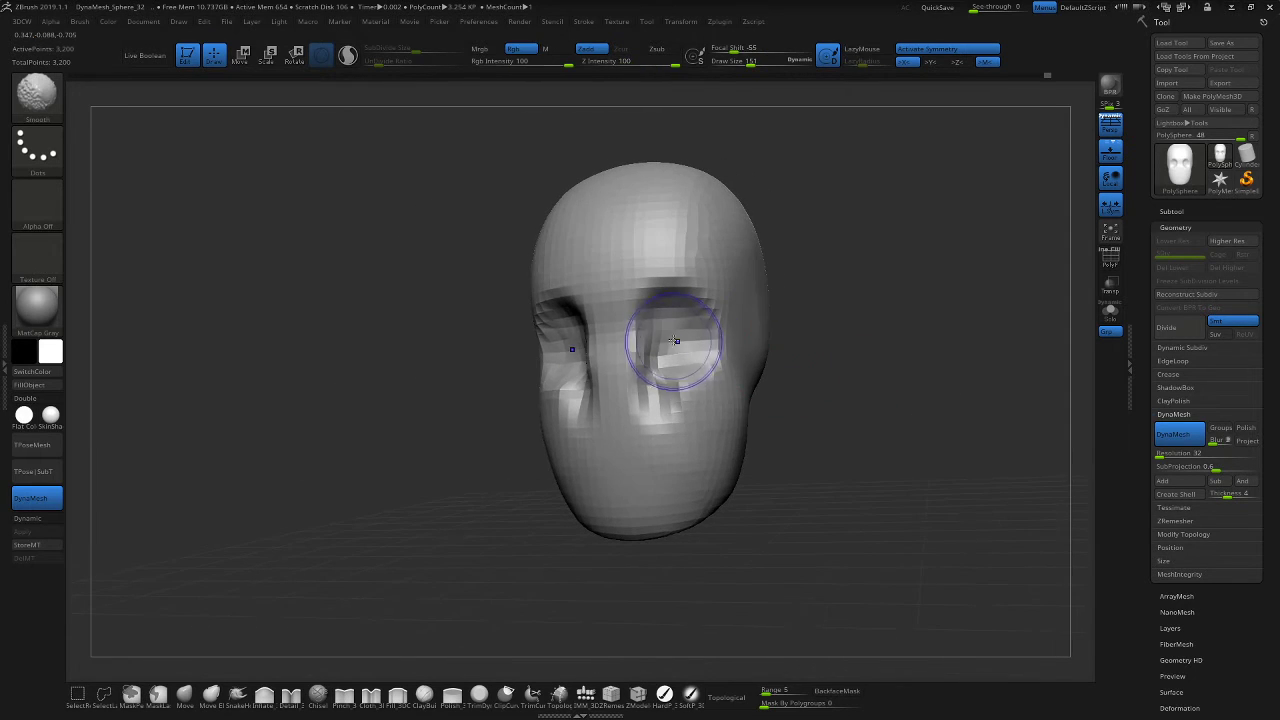
shift+drag(685, 353, 700, 371)
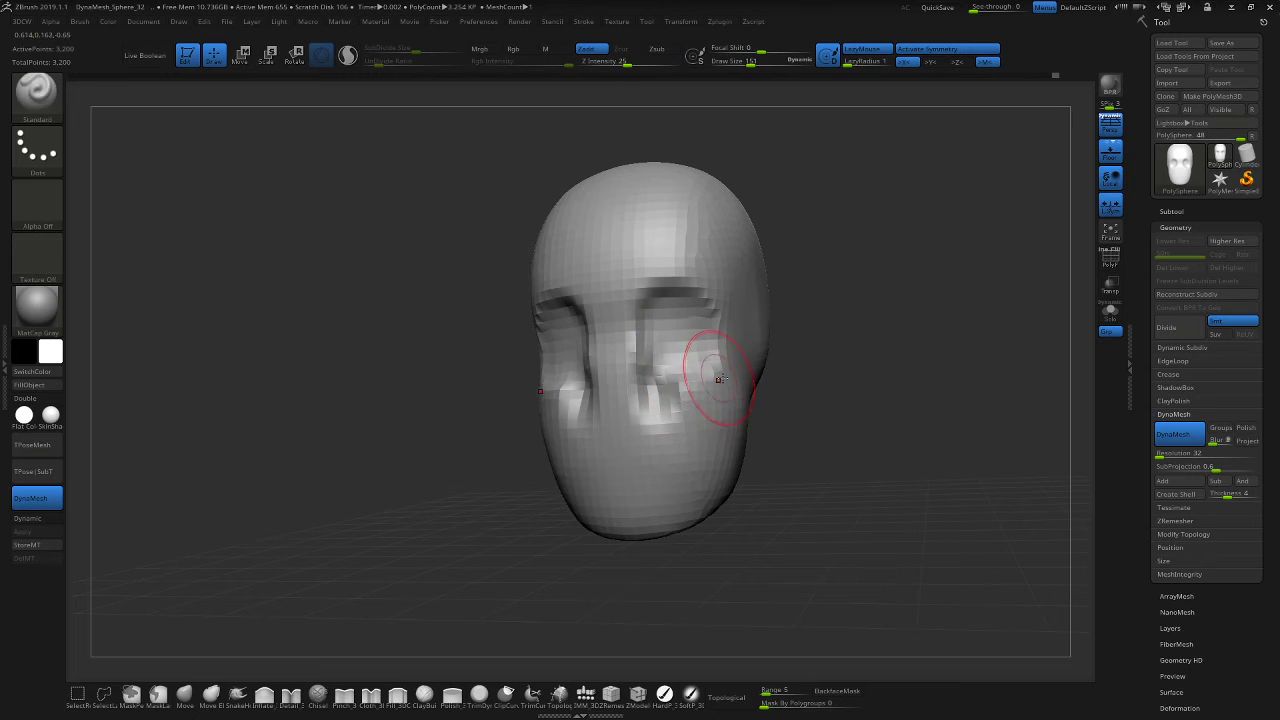
shift+drag(879, 394, 886, 403)
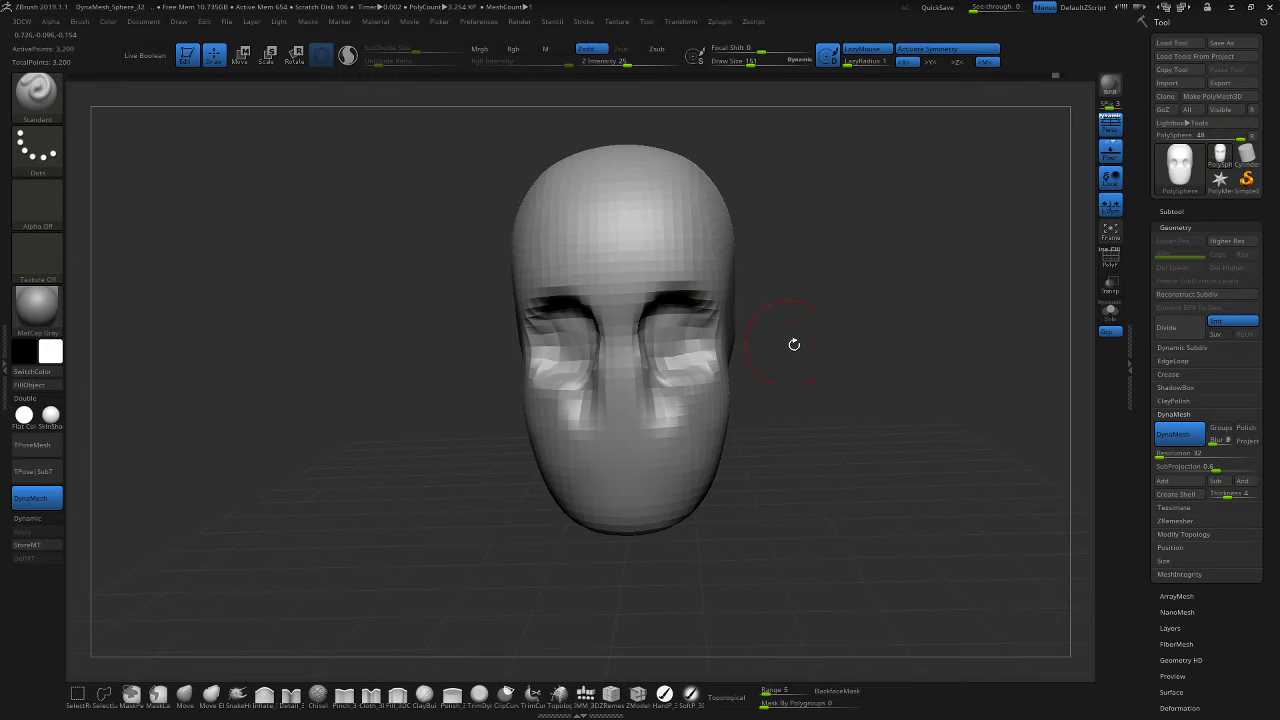
Examine the carved eye sockets and nose area from the front, from below and in three-quarter view.
drag(791, 343, 757, 370)
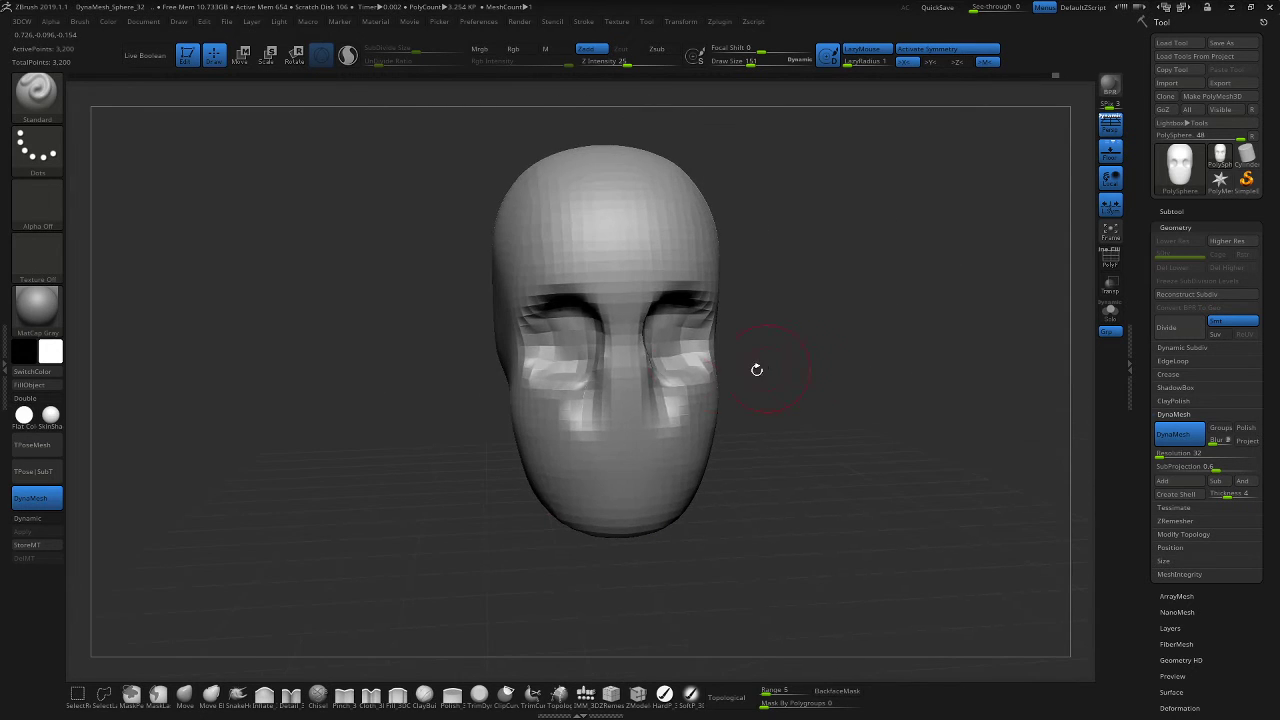
drag(856, 412, 804, 380)
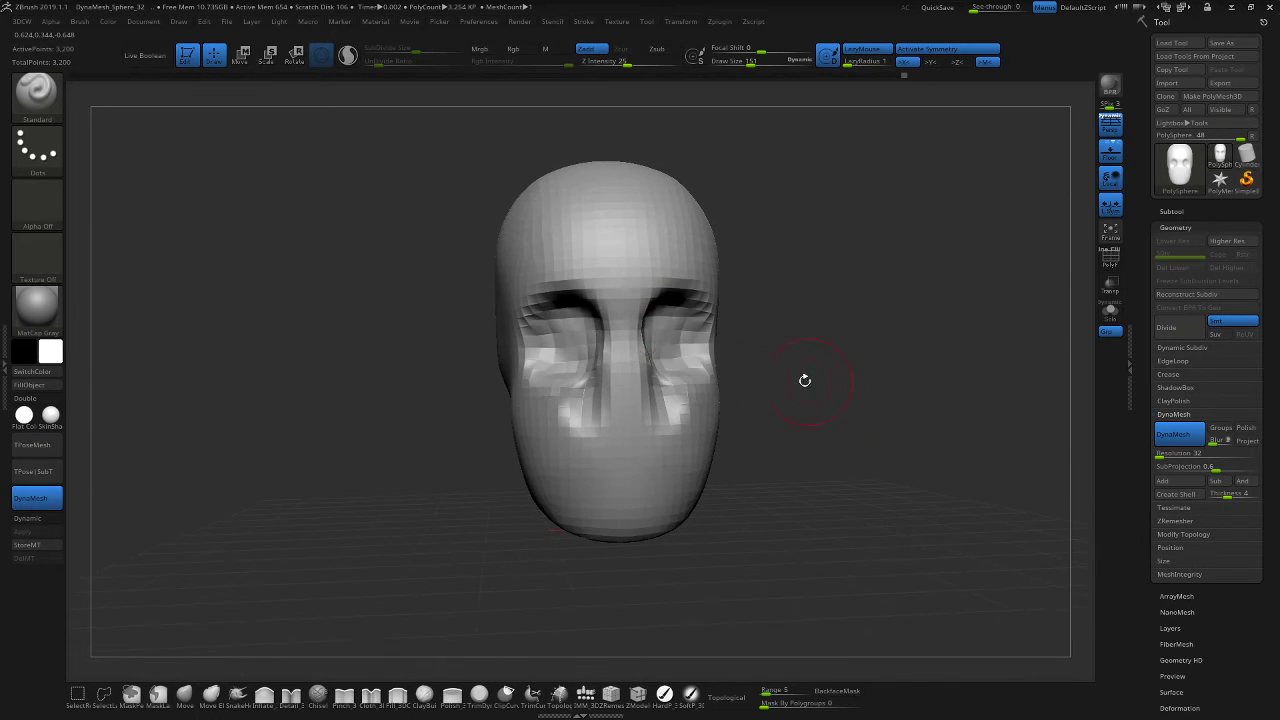
drag(880, 388, 820, 420)
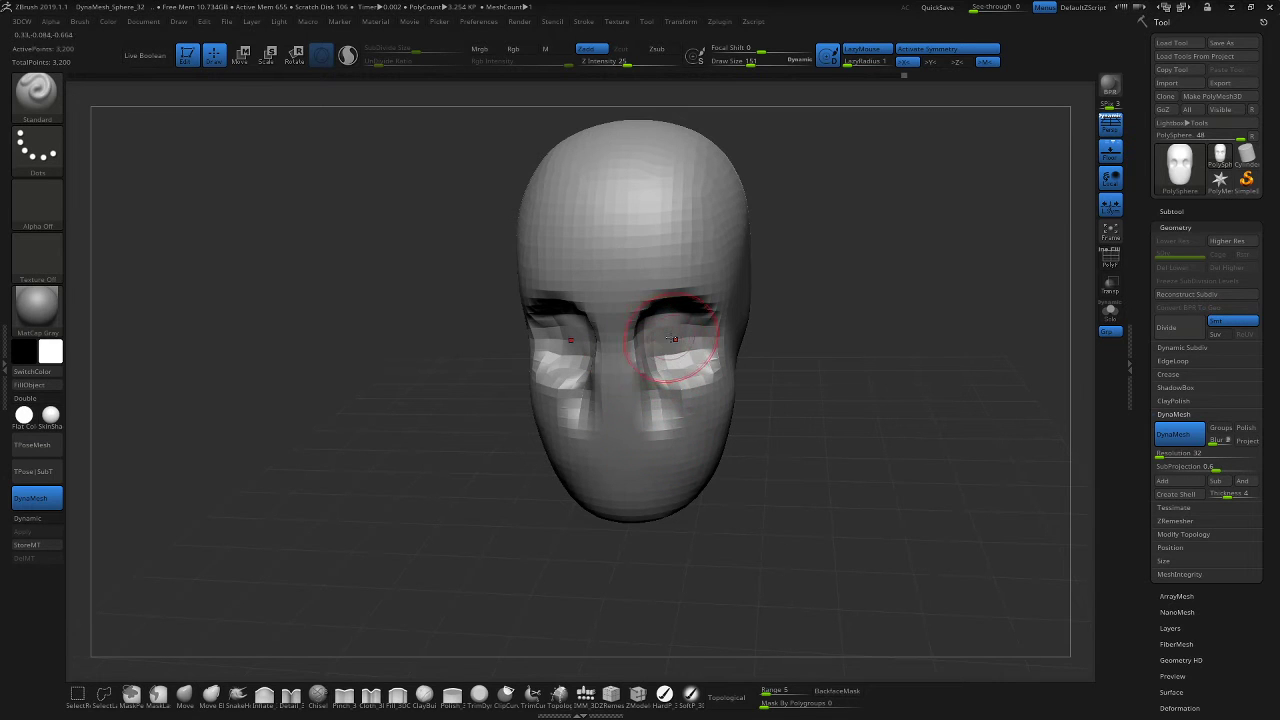
drag(800, 407, 708, 443)
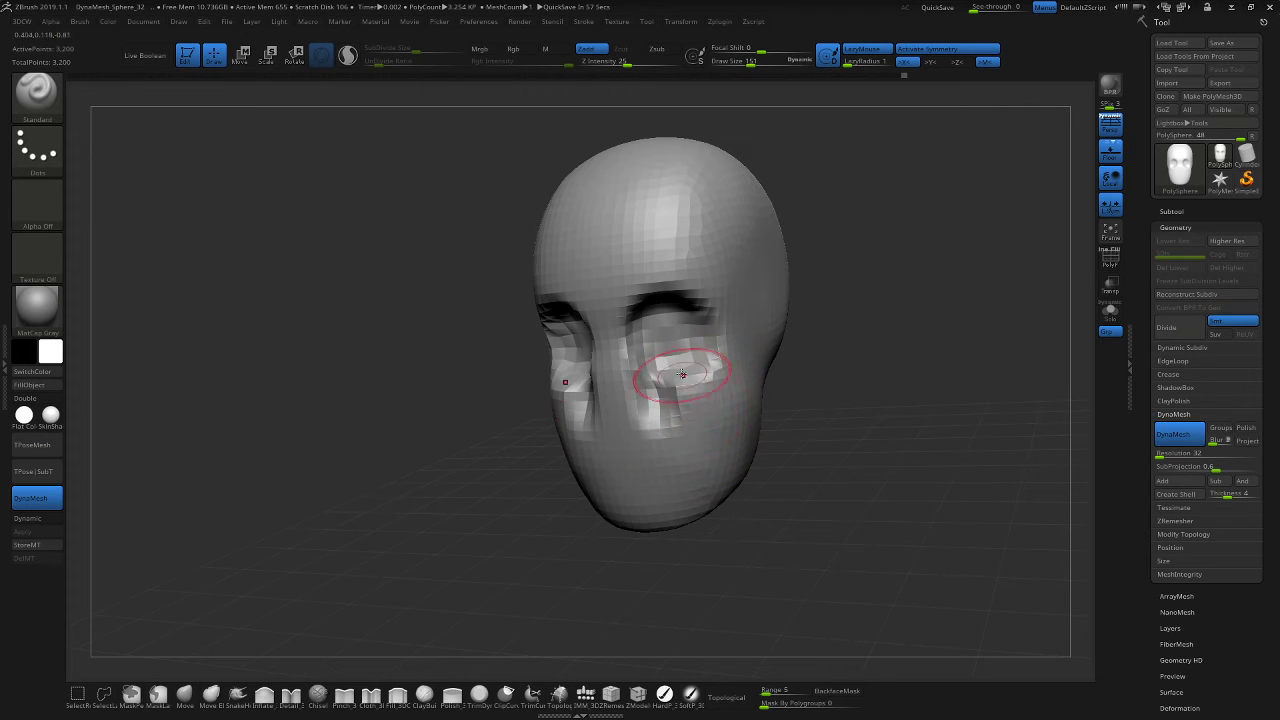
drag(854, 433, 890, 414)
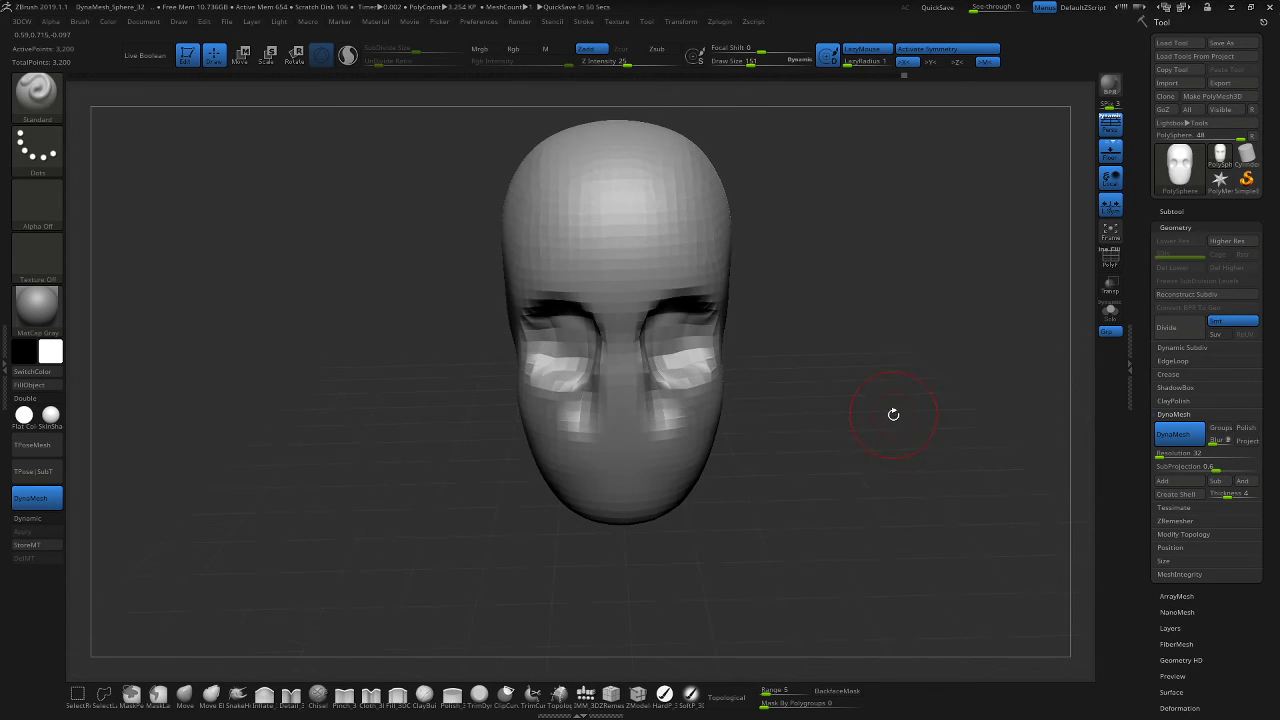
drag(828, 310, 792, 352)
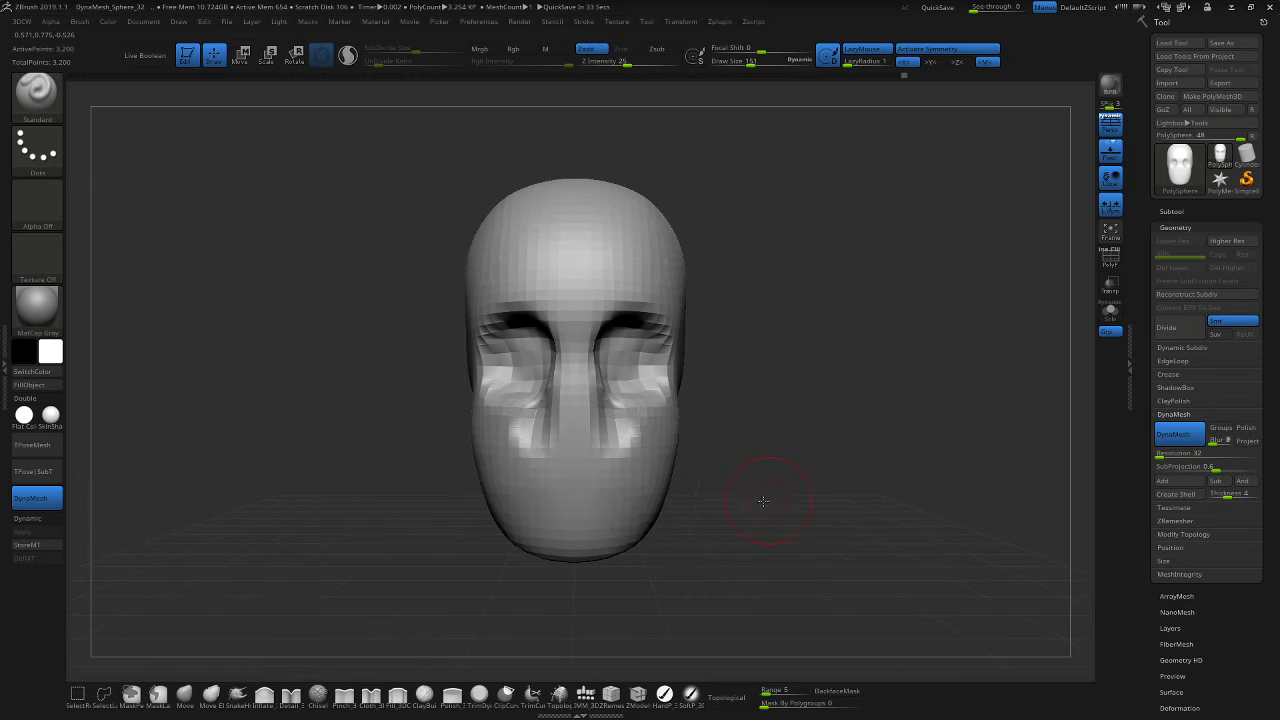
Carve symmetrical hollows into the cheeks below the cheekbones, running down toward the jaw.
drag(763, 500, 681, 464)
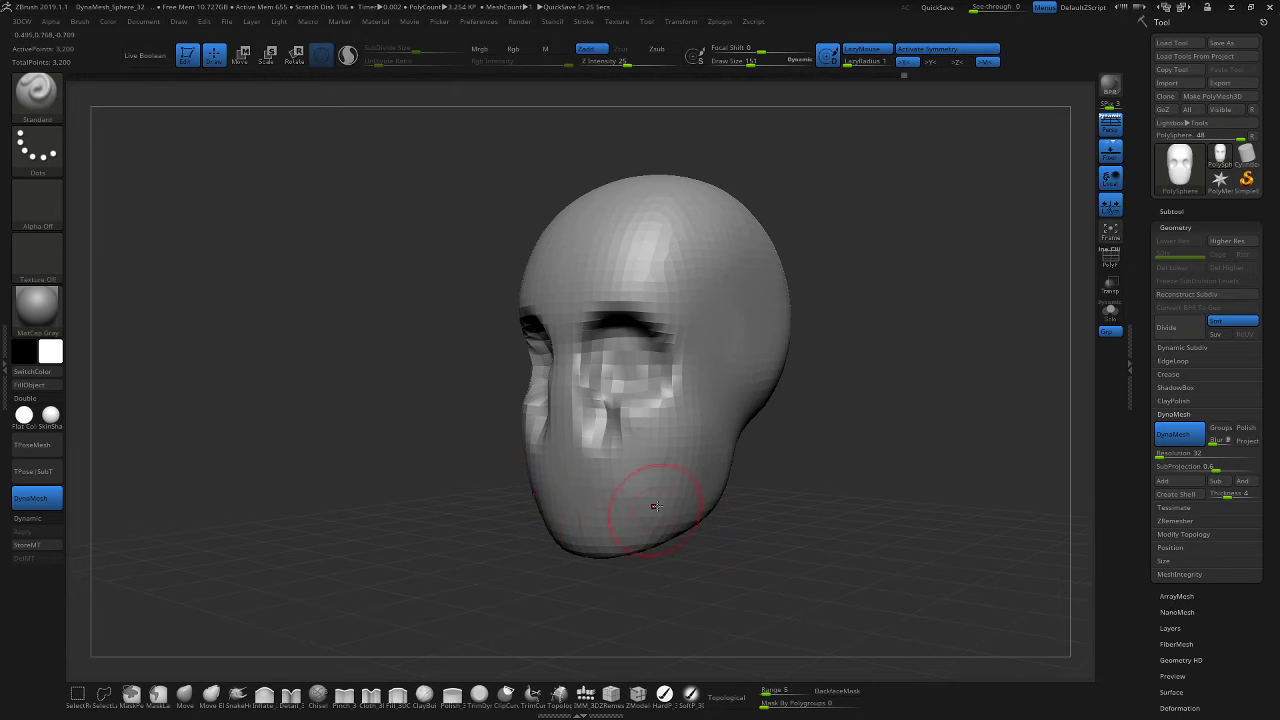
drag(791, 485, 823, 457)
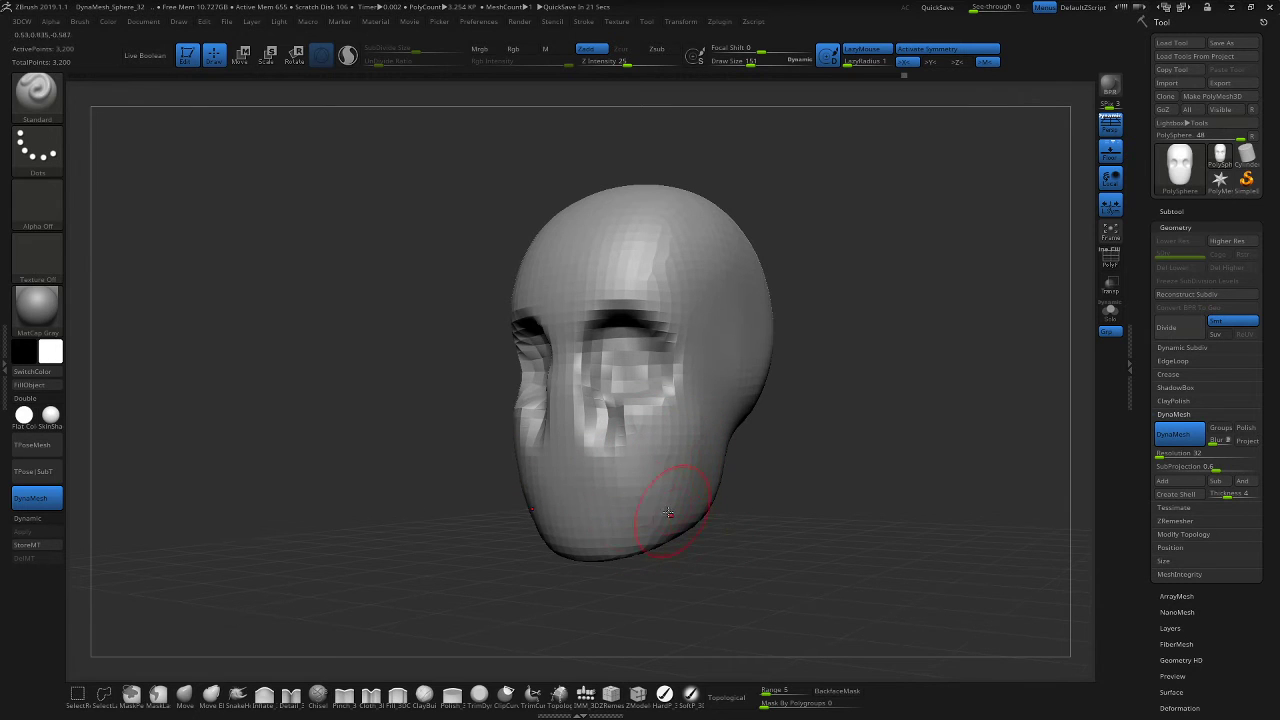
mouse_move(797, 505)
mouse_down()
mouse_move(825, 513)
mouse_move(815, 491)
mouse_up()
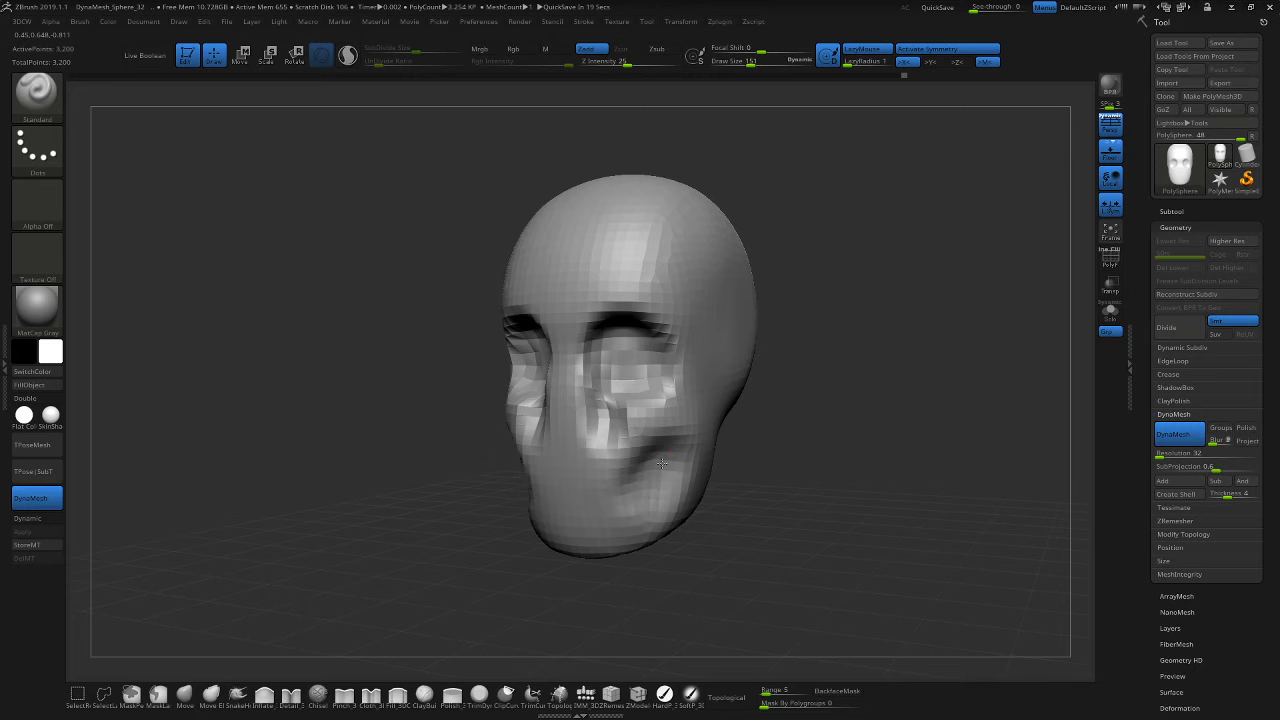
drag(735, 459, 722, 428)
mouse_move(805, 510)
alt+mouse_down()
mouse_move(798, 498)
mouse_move(830, 482)
mouse_move(811, 459)
alt+mouse_up()
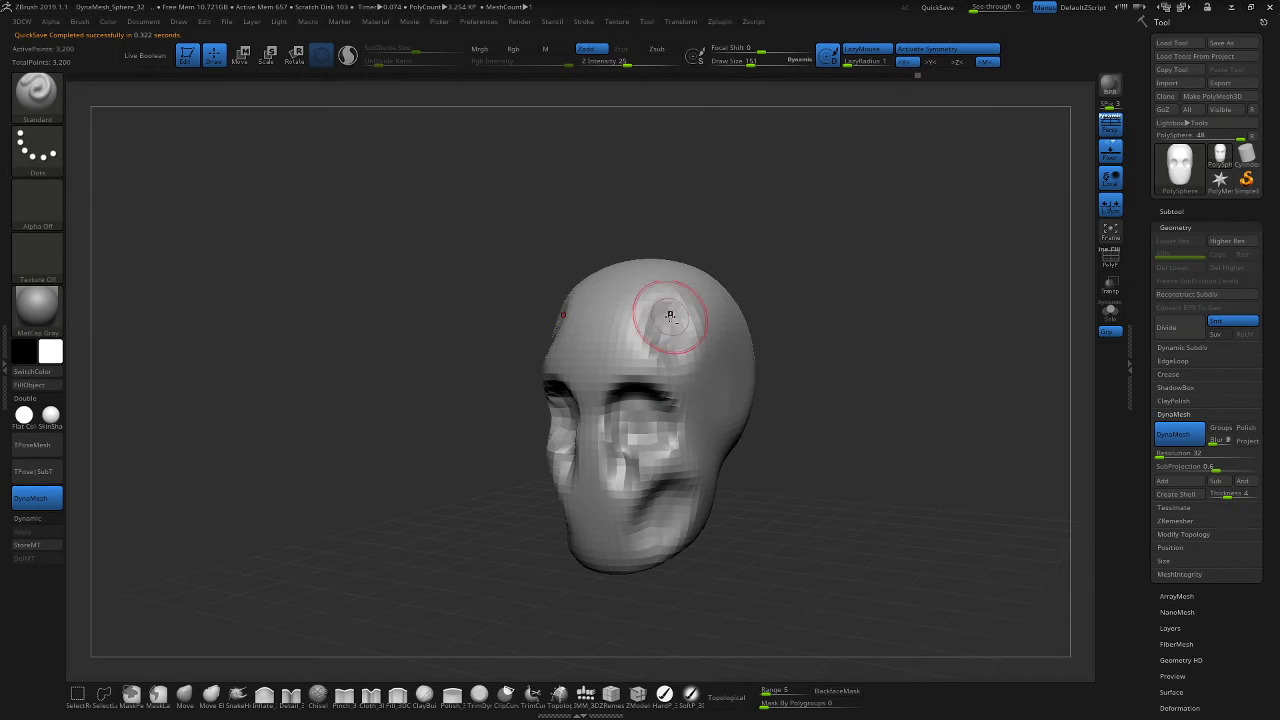
Shape the temples on both sides of the forehead with smoothed strokes and check them from the front and side.
key(shift)
mouse_move(820, 382)
mouse_down()
mouse_move(857, 388)
mouse_move(838, 372)
mouse_move(815, 396)
mouse_move(851, 390)
mouse_up()
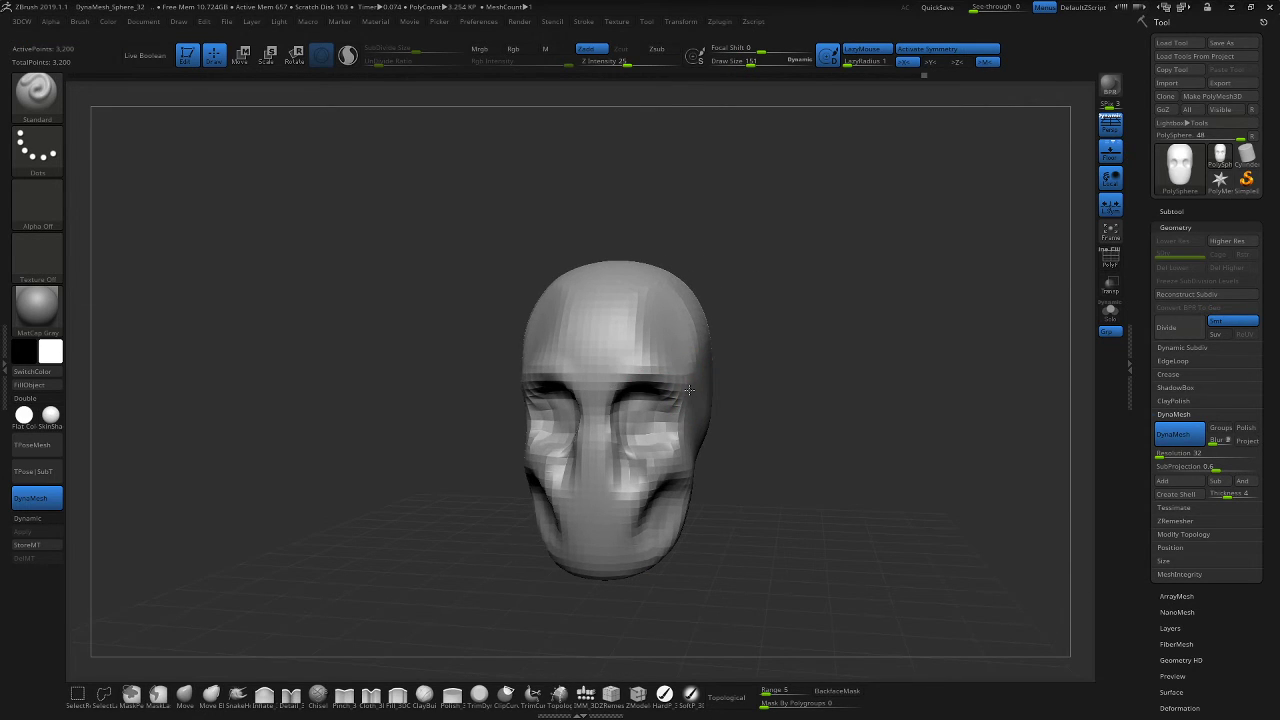
drag(829, 429, 700, 420)
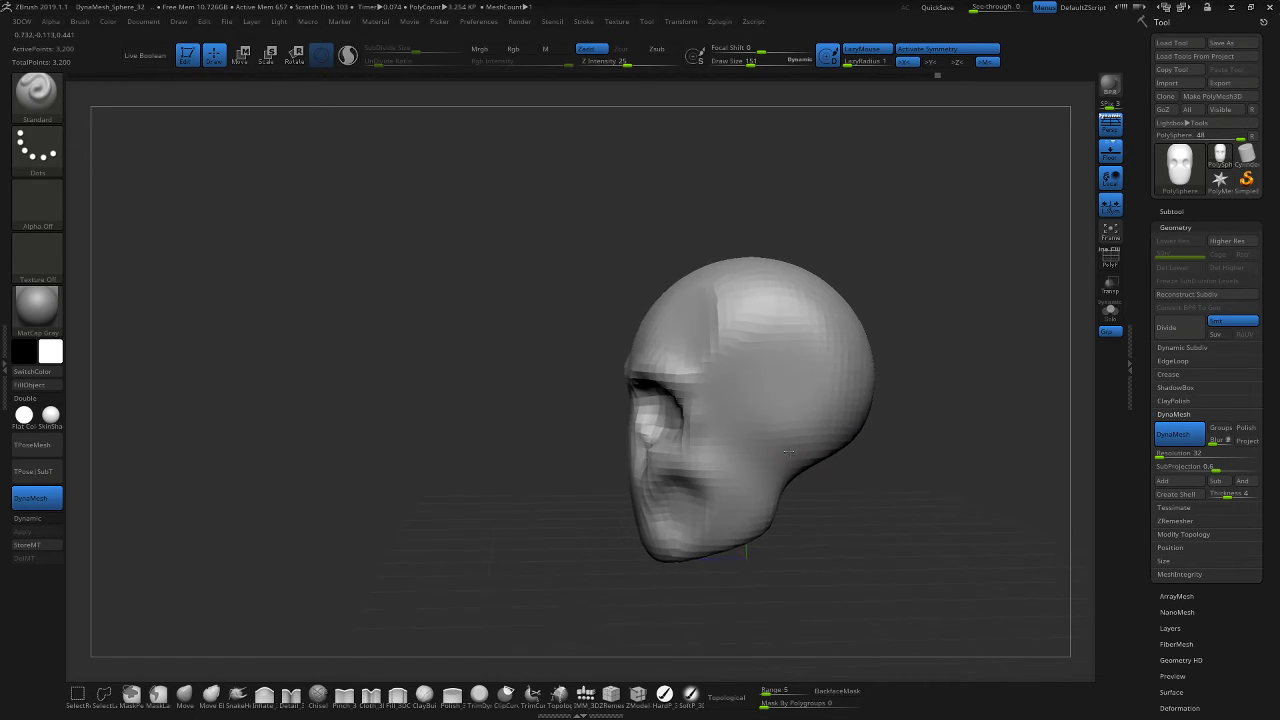
drag(496, 475, 600, 465)
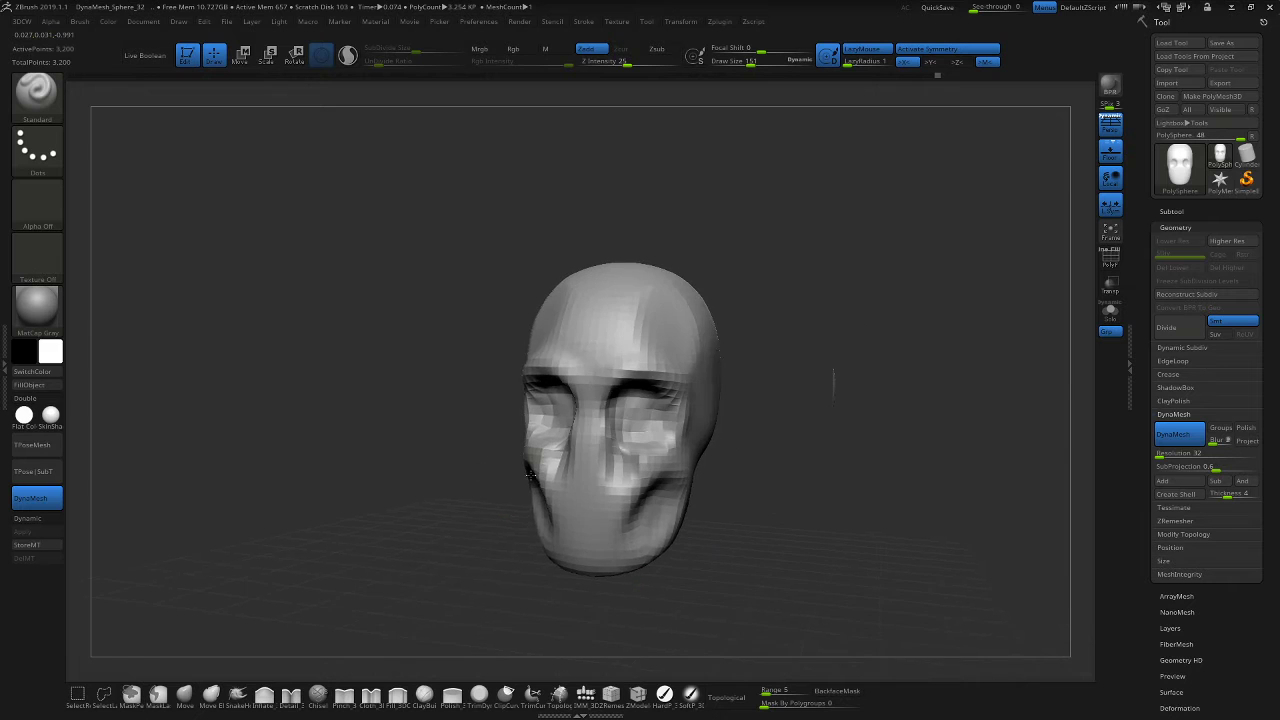
drag(838, 440, 829, 429)
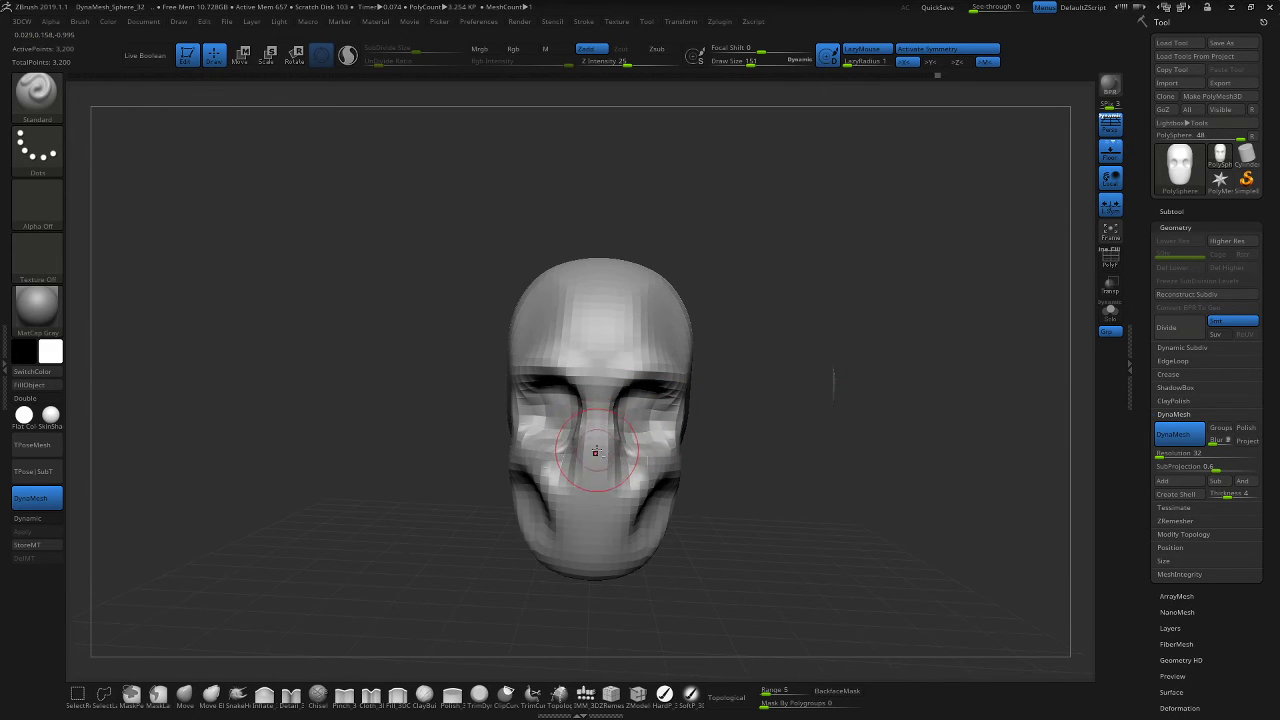
Carve a nasal hollow at the centre of the face between the two nose grooves, undoing and reworking the stroke.
drag(595, 452, 597, 454)
mouse_move(844, 424)
mouse_down()
mouse_move(785, 420)
mouse_move(878, 421)
mouse_move(785, 395)
mouse_up()
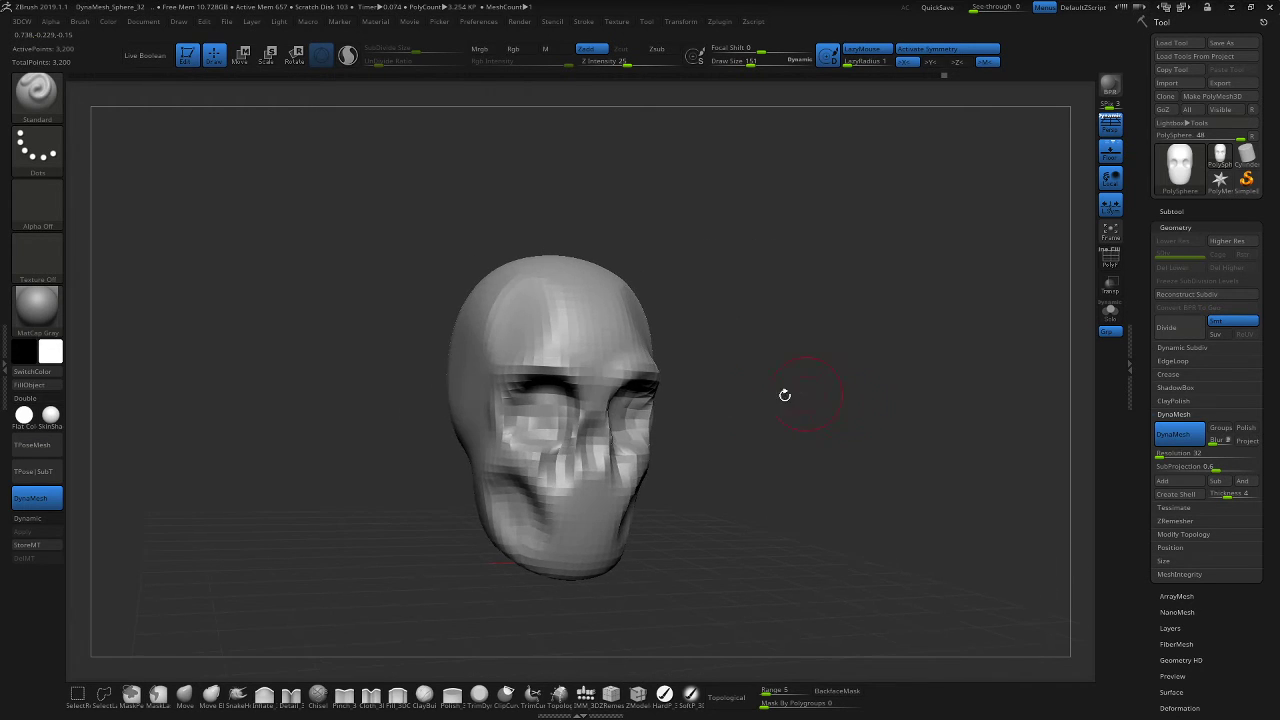
key(ctrl+z)
shift+drag(594, 453, 605, 426)
mouse_move(780, 408)
mouse_down()
mouse_move(686, 403)
mouse_move(850, 420)
mouse_move(790, 455)
mouse_move(791, 419)
mouse_up()
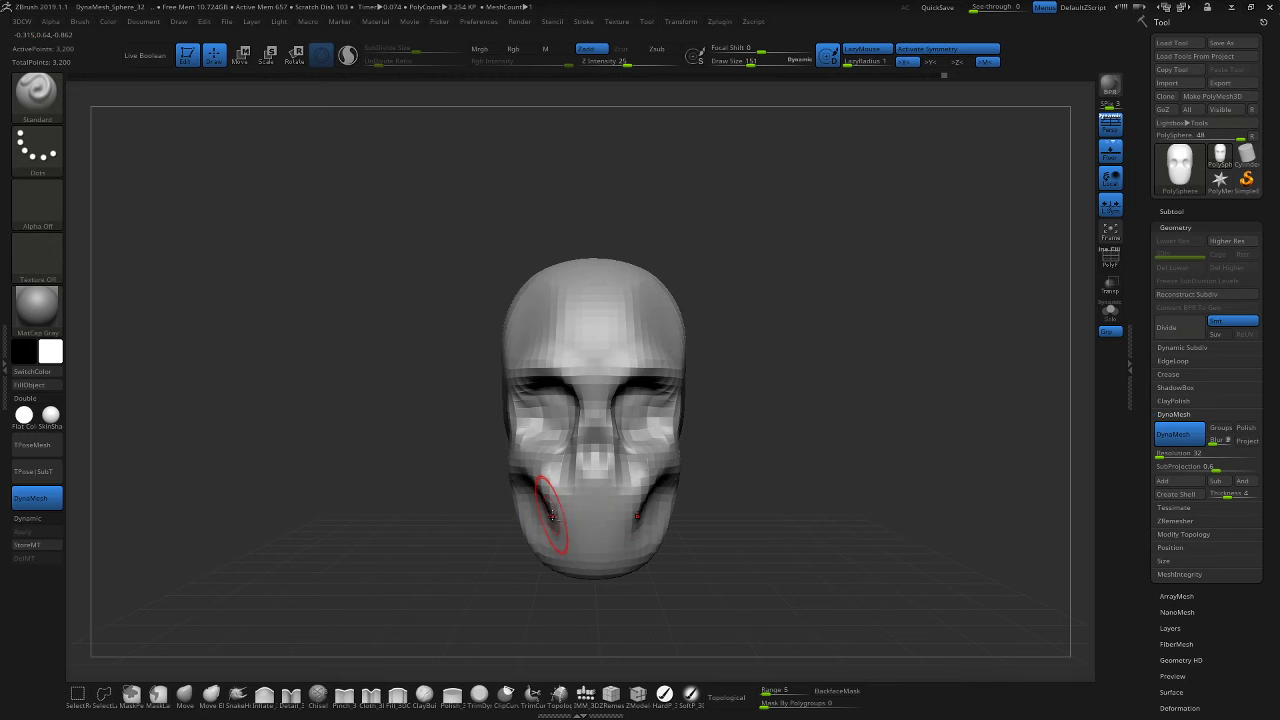
alt+drag(568, 516, 626, 522)
key(ctrl+z)
mouse_move(746, 491)
mouse_down()
mouse_move(729, 460)
mouse_move(760, 456)
mouse_move(720, 474)
mouse_up()
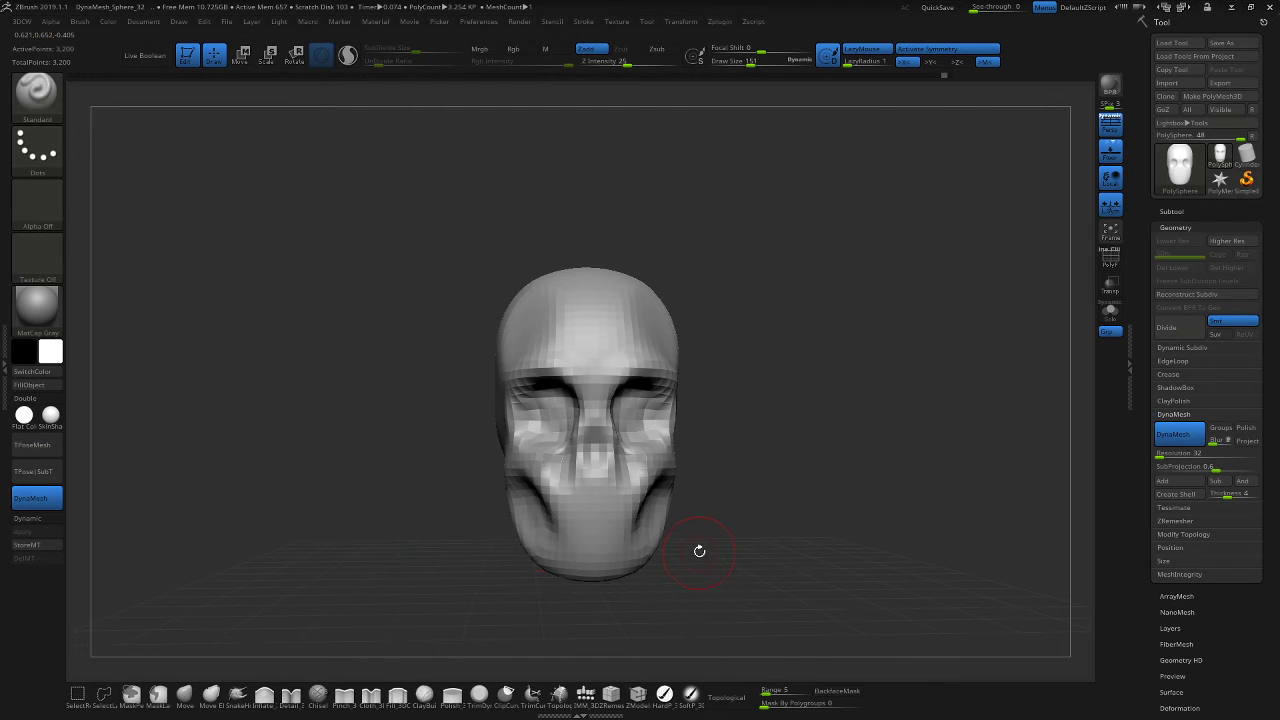
Choose the DamStandard brush and carve a horizontal mouth line across the lower face between the cheek hollows.
key(b)
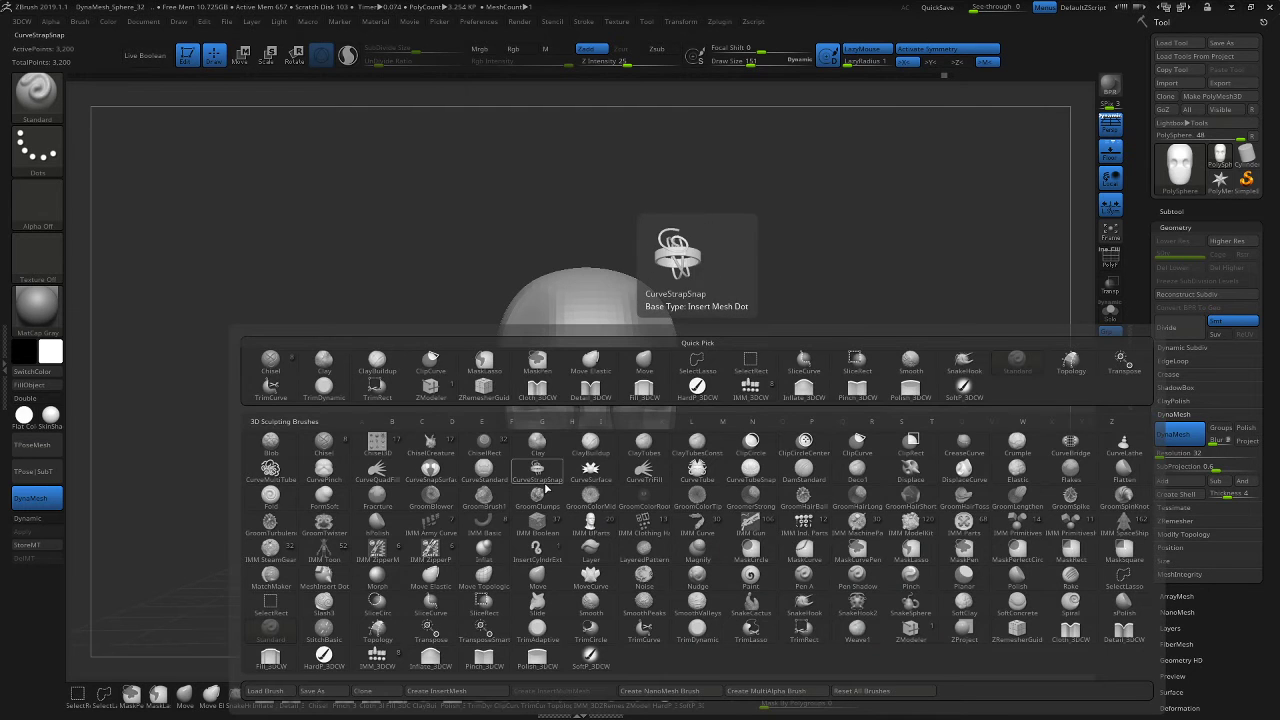
key(d)
key(s)
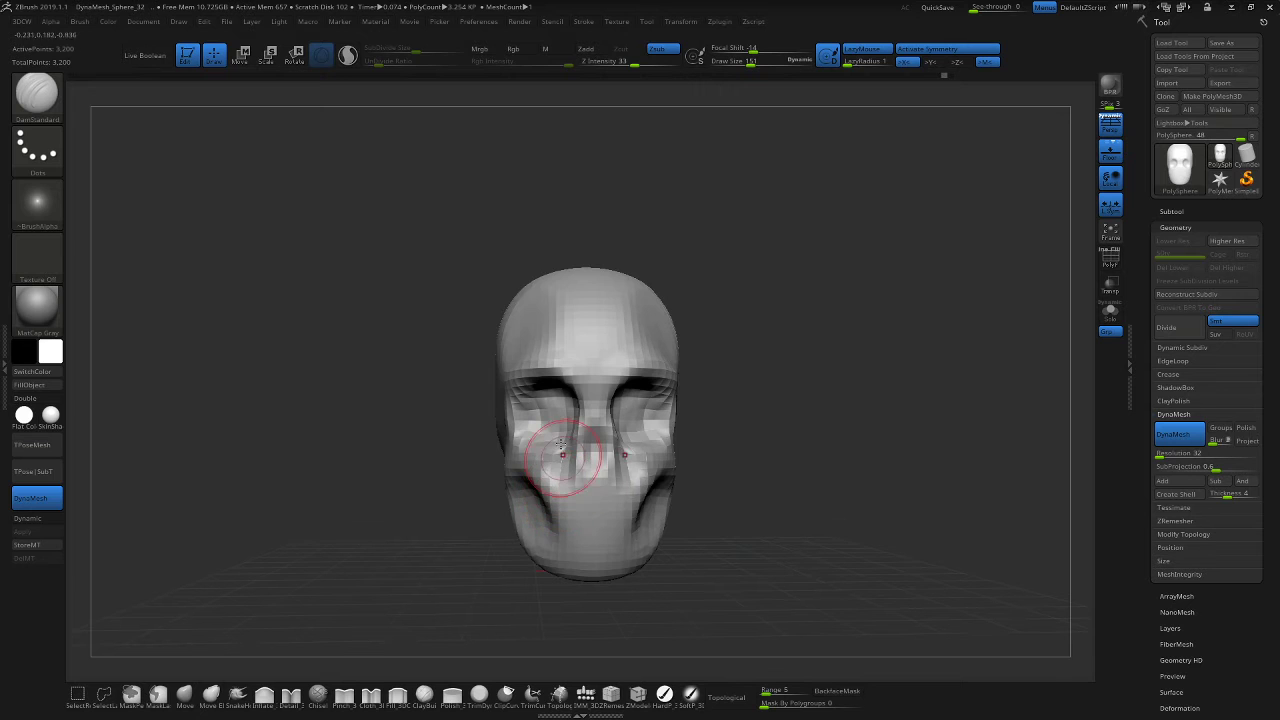
click(54, 111)
click(55, 113)
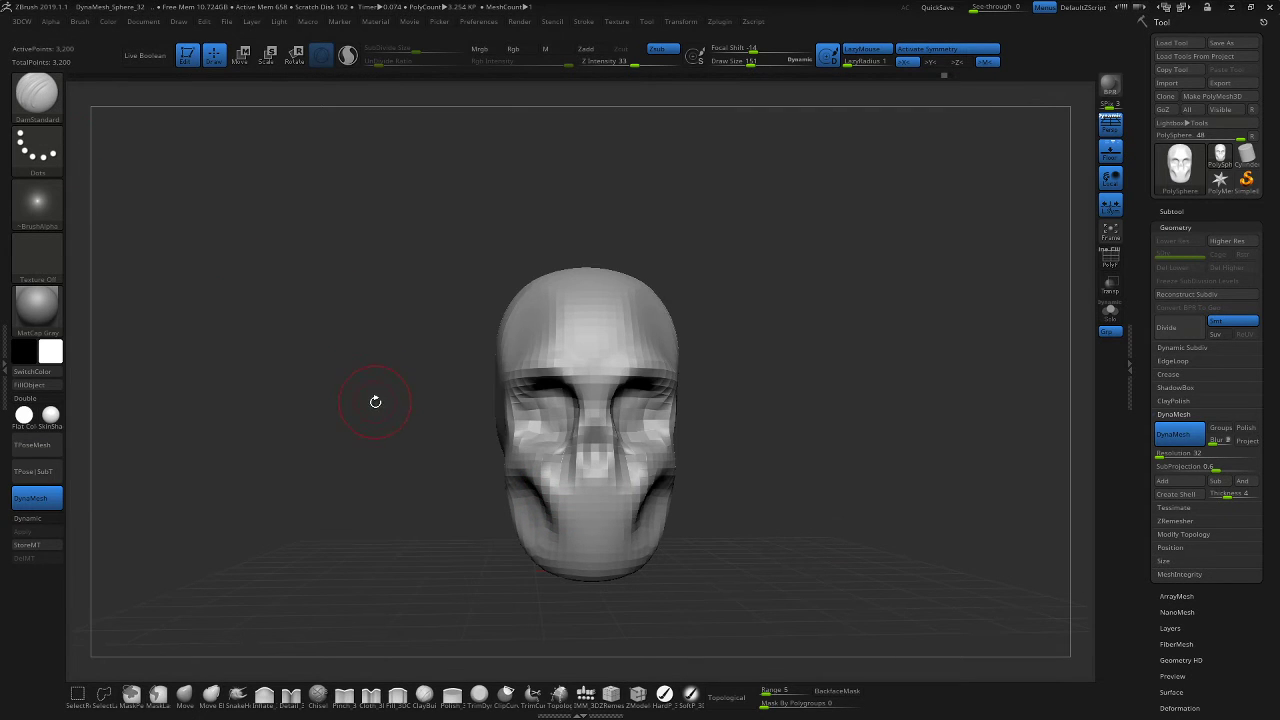
key(b)
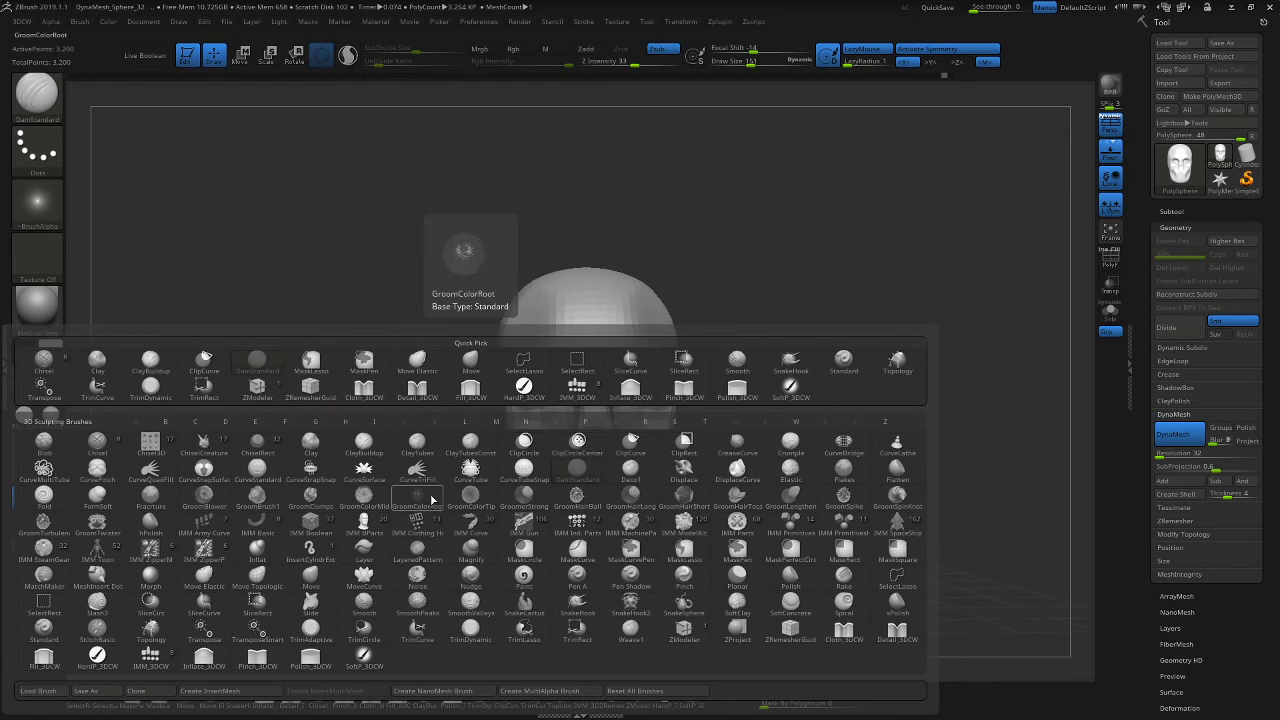
key(d)
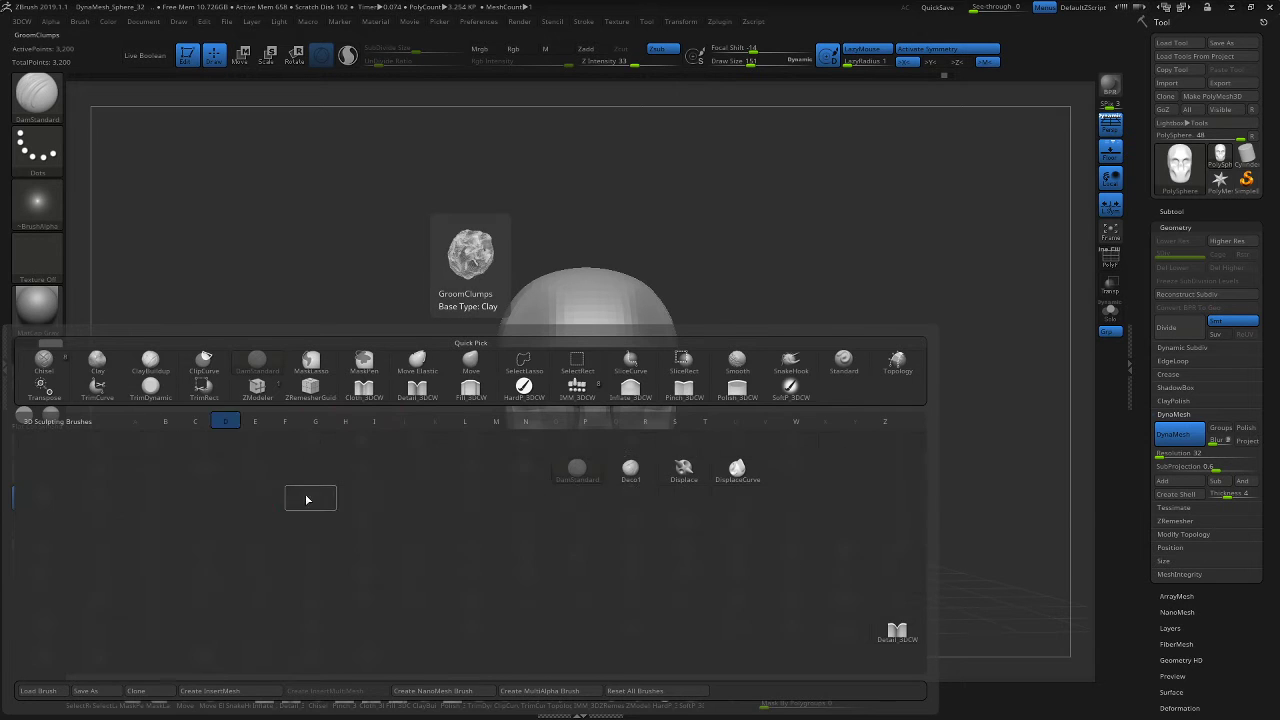
key(s)
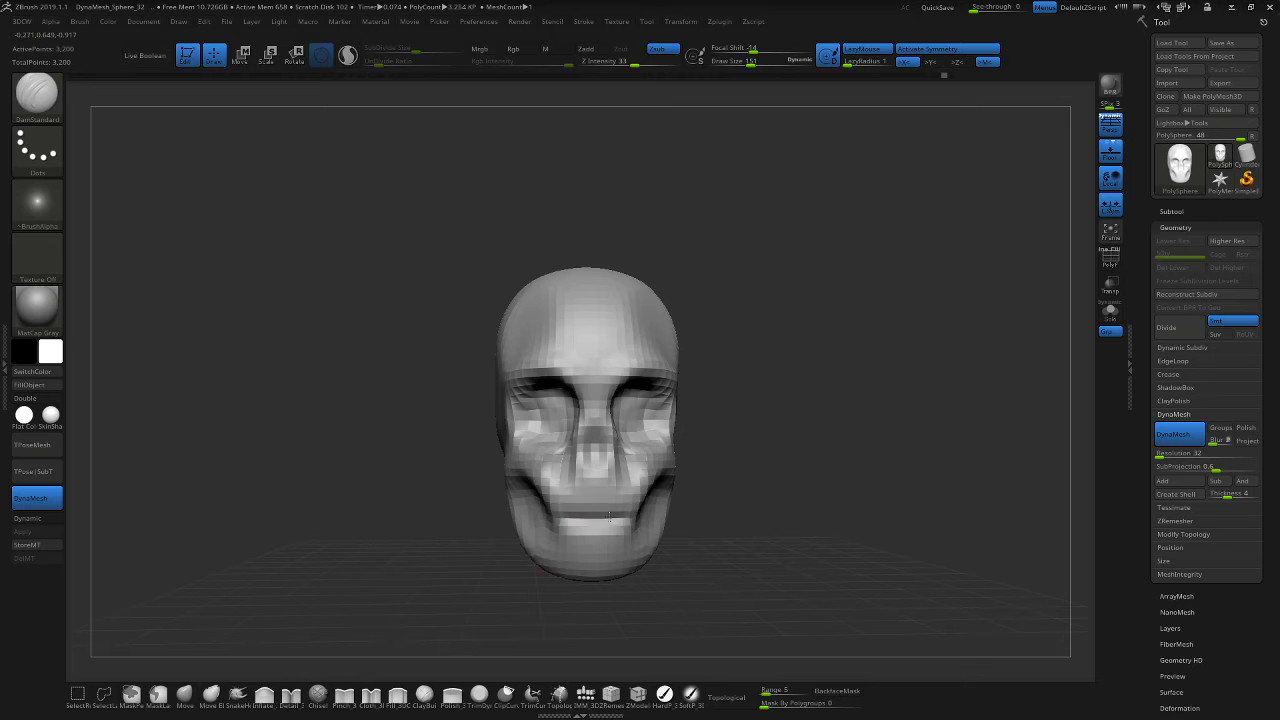
drag(857, 486, 700, 512)
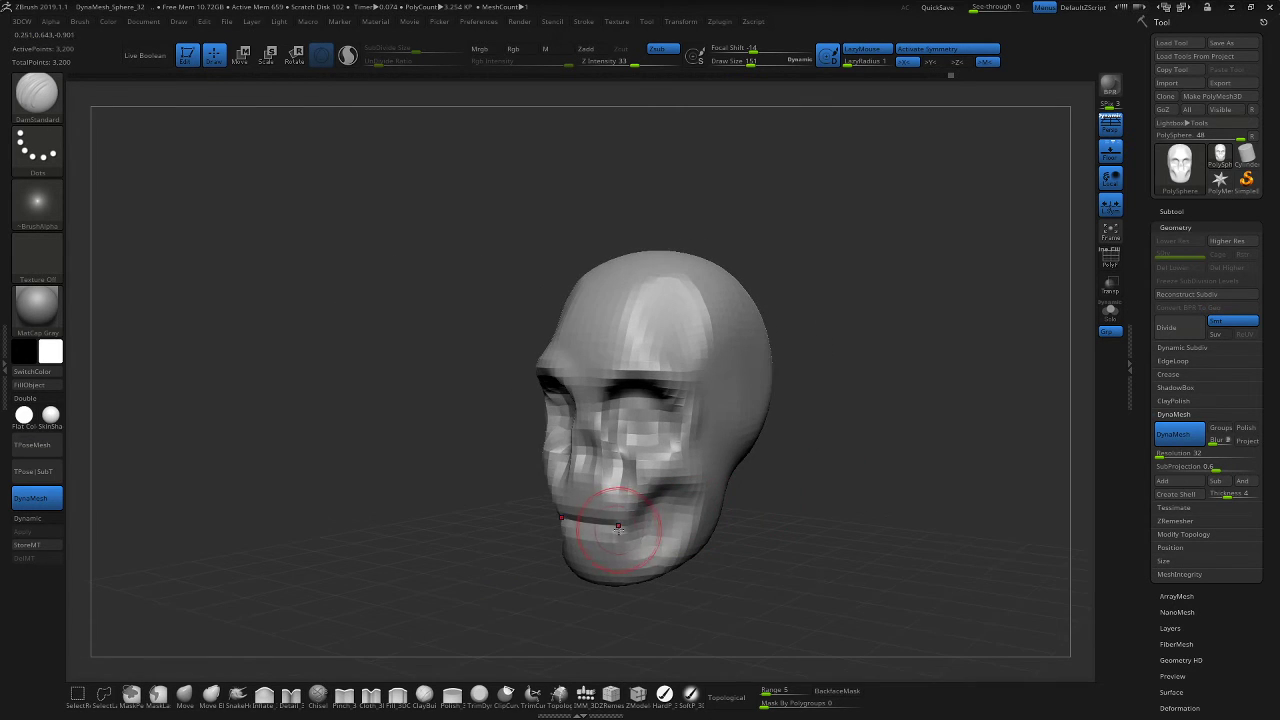
Extend the mouth line on both sides so its corners curve up into the cheek hollows.
drag(822, 529, 866, 514)
drag(760, 503, 663, 477)
drag(788, 493, 660, 502)
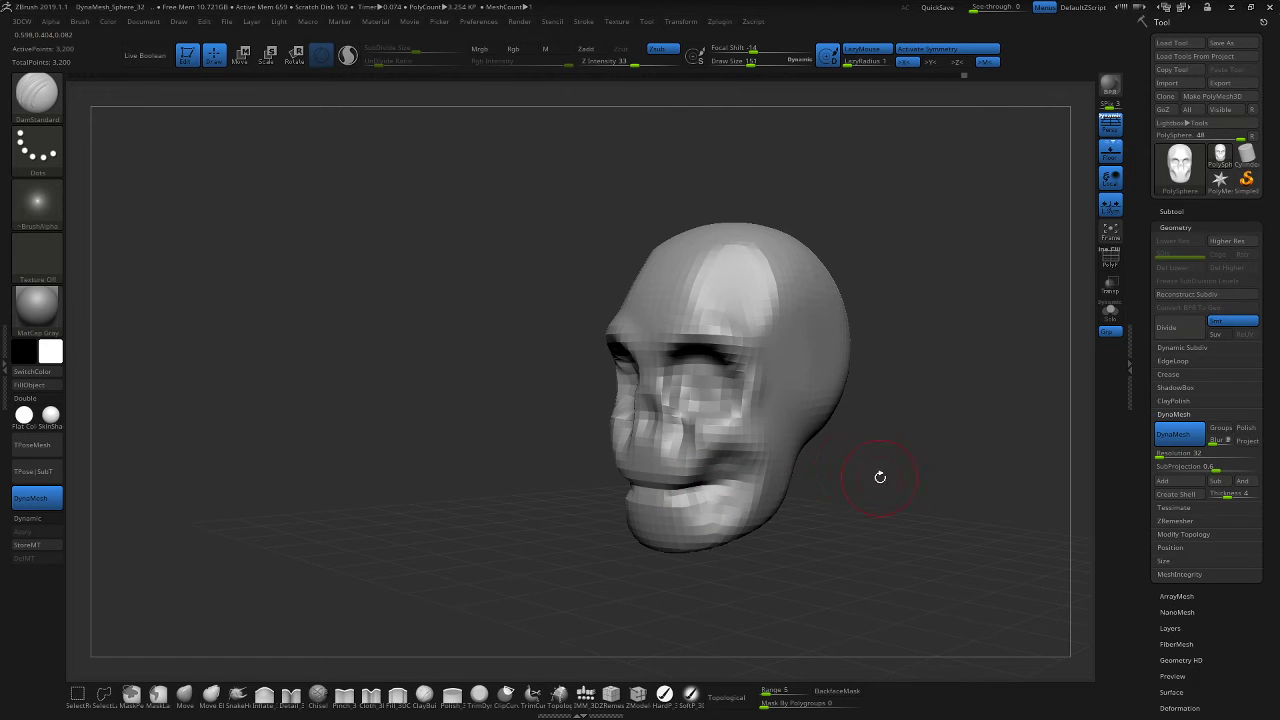
drag(880, 477, 838, 459)
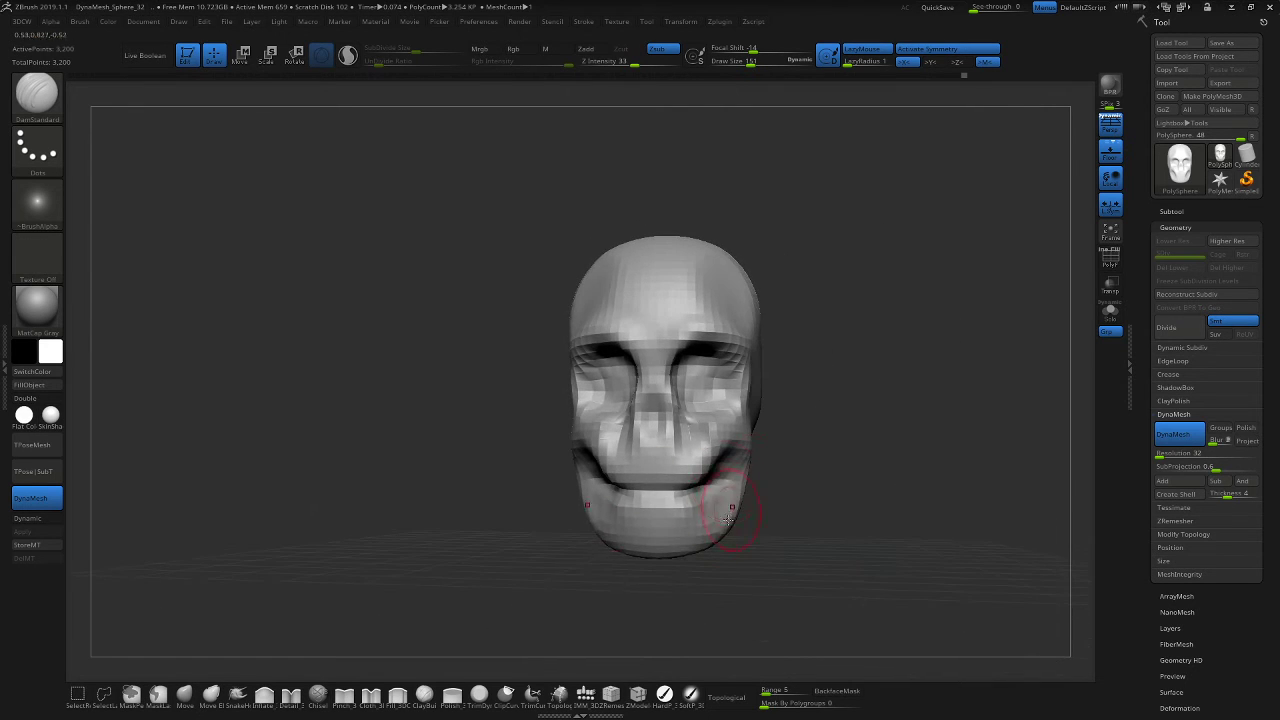
drag(827, 521, 740, 533)
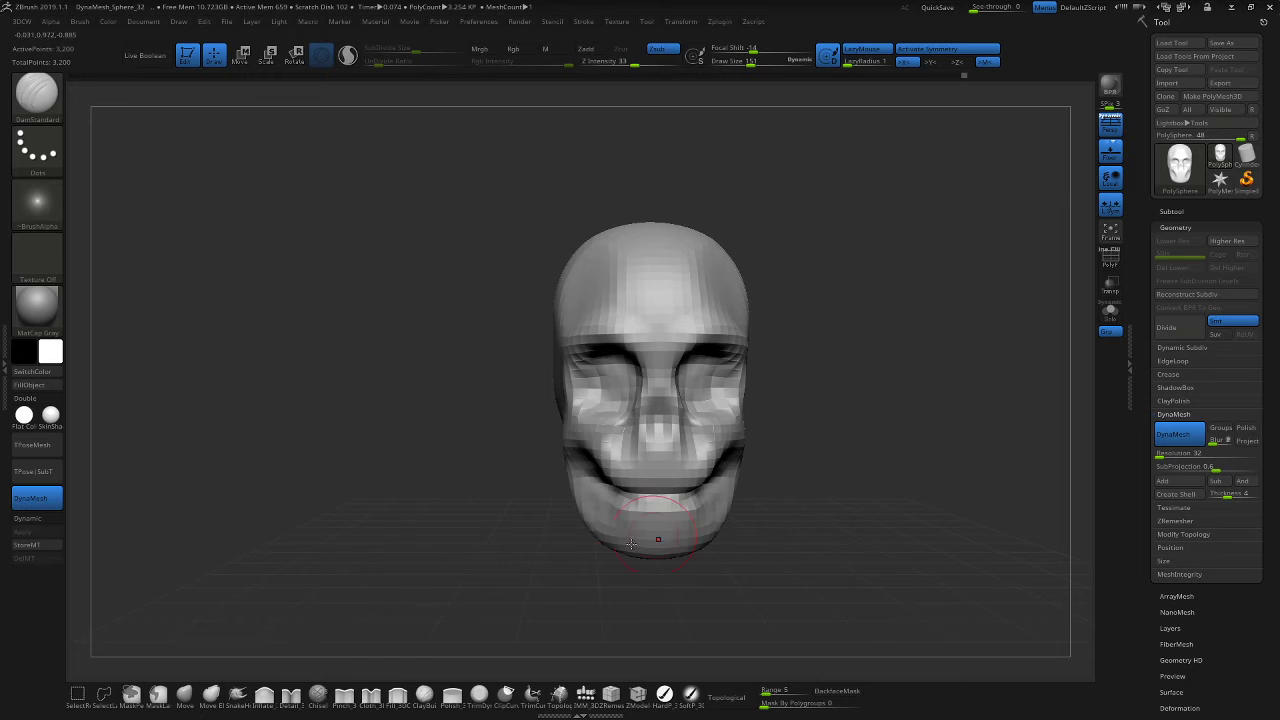
Use the Move brush at draw size 287 to narrow the lower jaw symmetrically toward the chin.
click(186, 697)
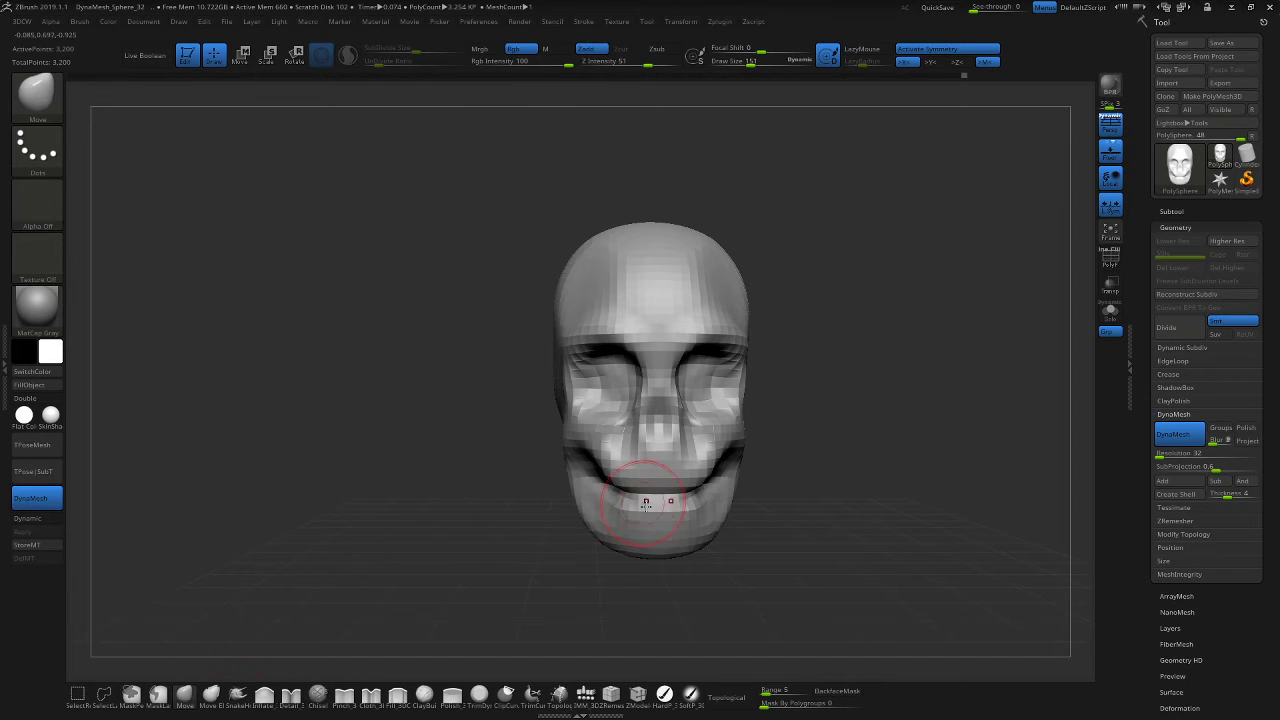
key(space)
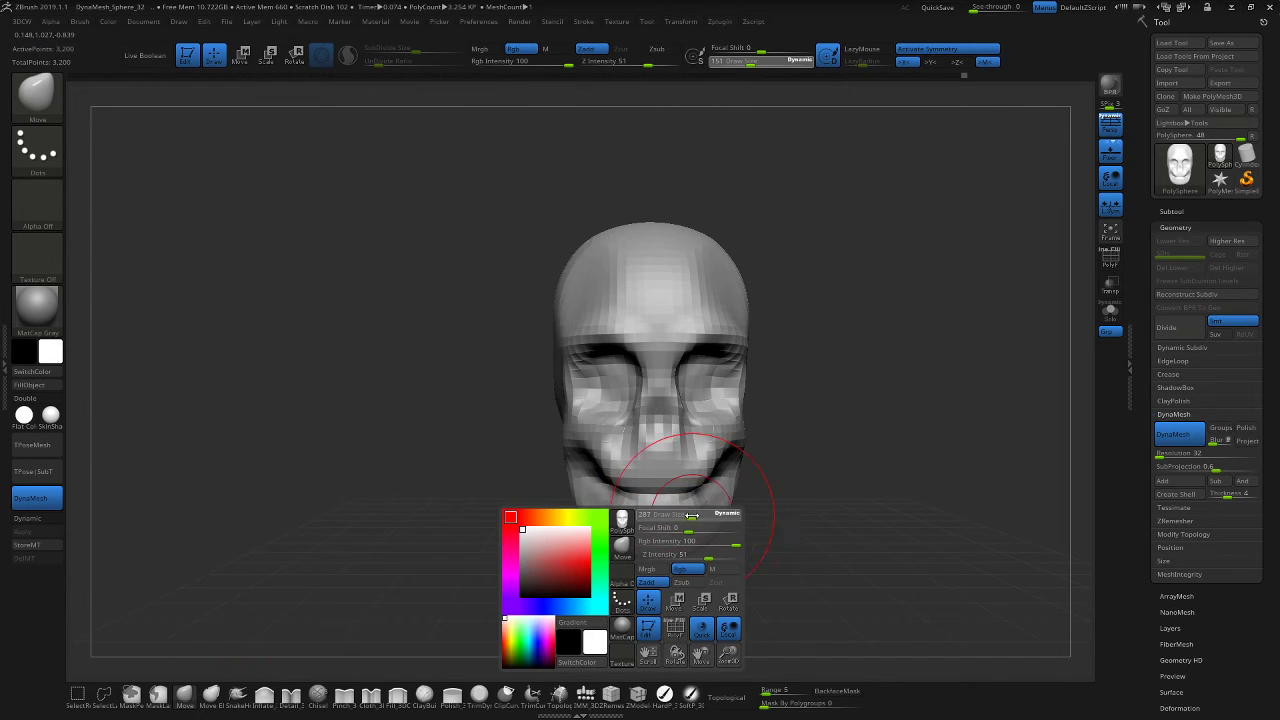
mouse_move(838, 503)
mouse_down()
mouse_move(797, 500)
mouse_move(830, 498)
mouse_up()
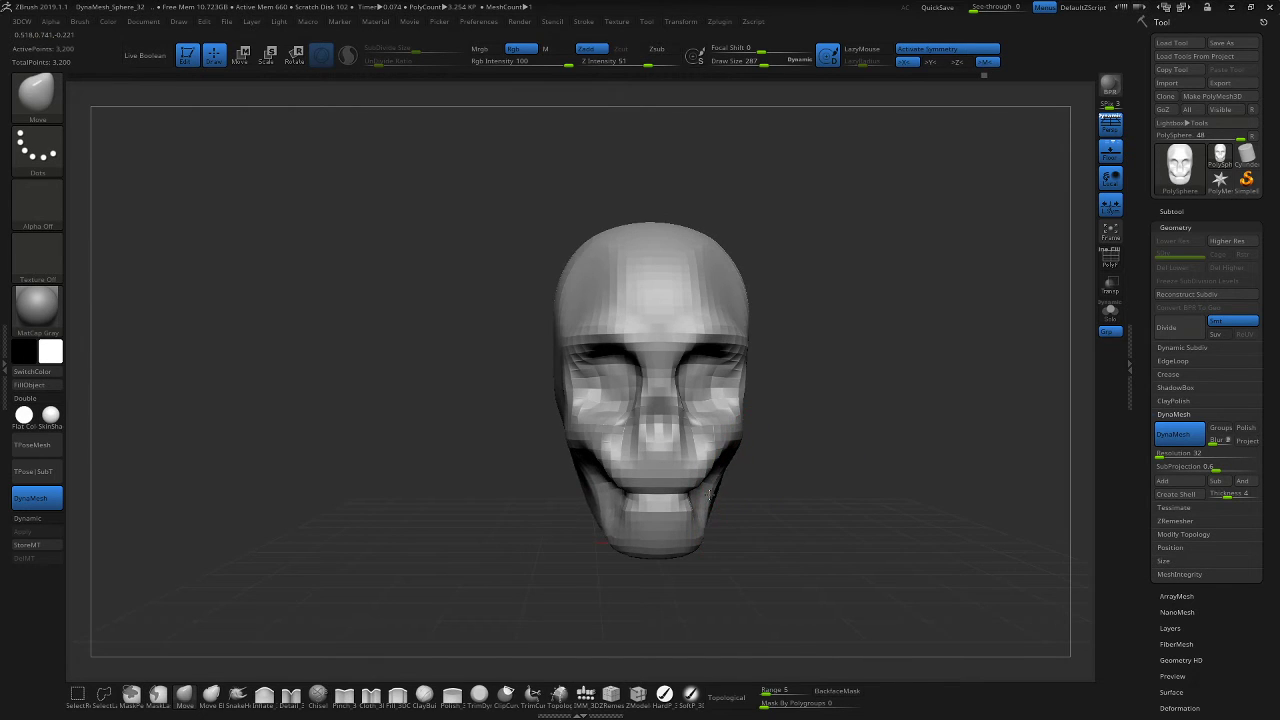
mouse_move(710, 493)
right_down()
mouse_move(760, 517)
mouse_move(730, 500)
right_up()
right_drag(797, 523, 839, 521)
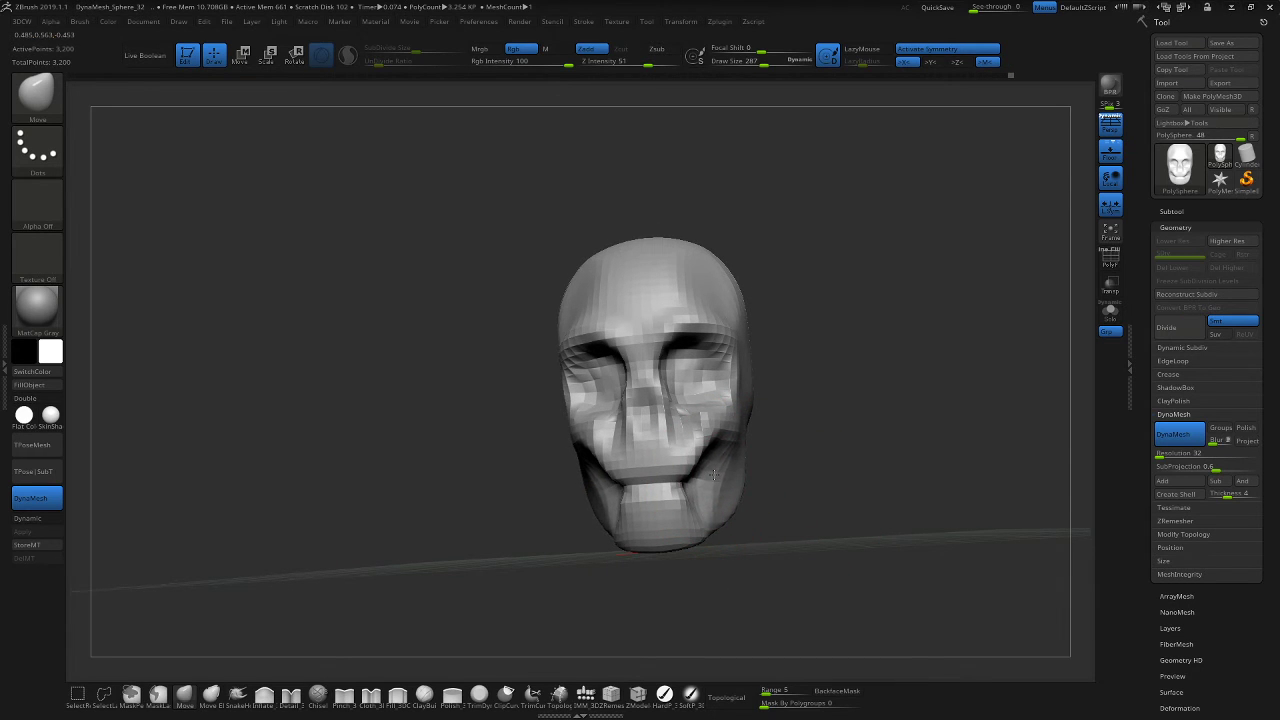
right_drag(714, 475, 742, 428)
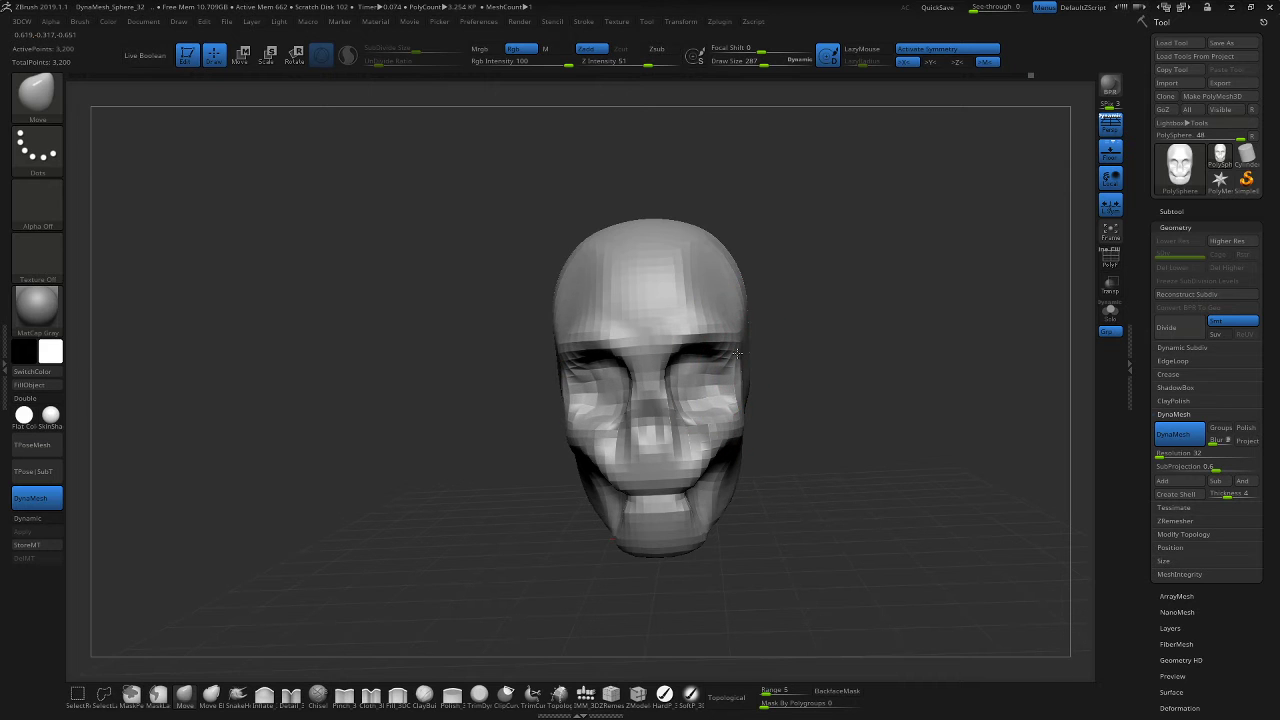
right_drag(773, 378, 675, 391)
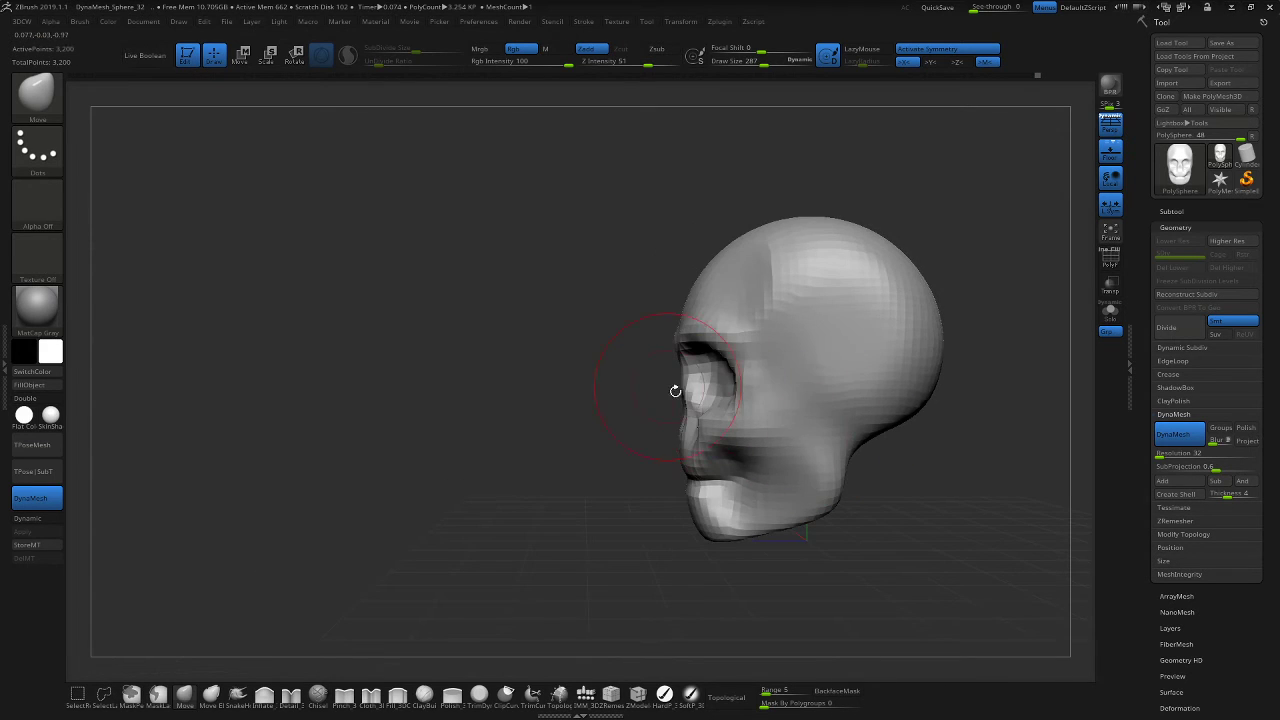
Reshape the sides of the lower jaw below the mouth corners with the Move brush.
drag(531, 509, 737, 474)
mouse_move(827, 471)
alt+mouse_down()
mouse_move(805, 468)
mouse_move(827, 489)
alt+mouse_up()
right_drag(790, 440, 817, 473)
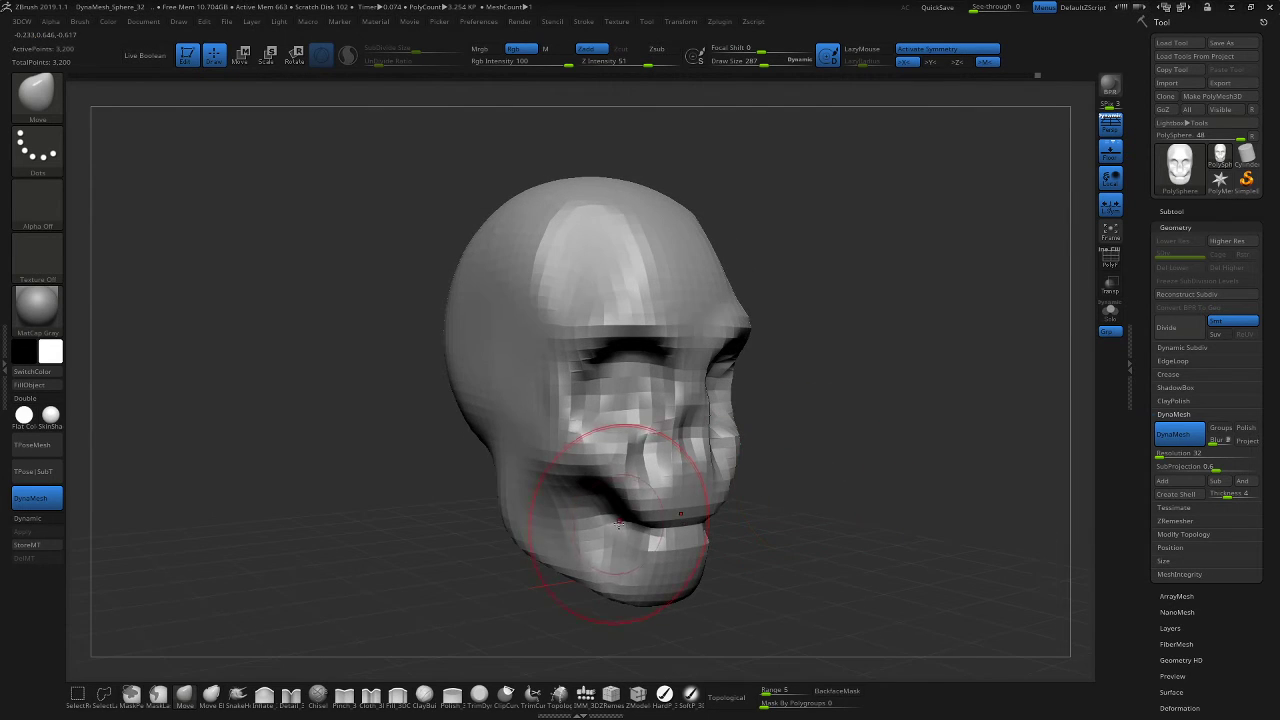
right_drag(618, 524, 605, 530)
mouse_move(785, 495)
mouse_down()
mouse_move(800, 557)
mouse_move(768, 550)
mouse_up()
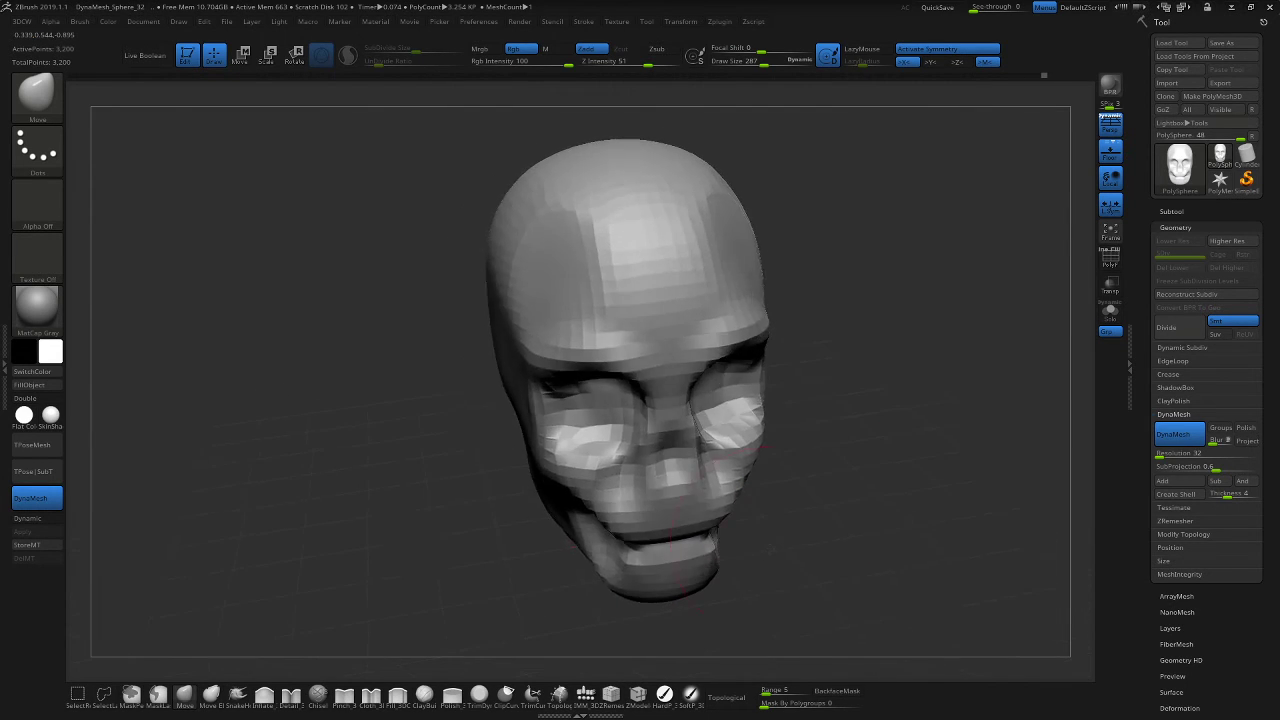
Set the draw size to 168, narrow the upper jaw below the cheekbones, and check the head from several angles.
key(s)
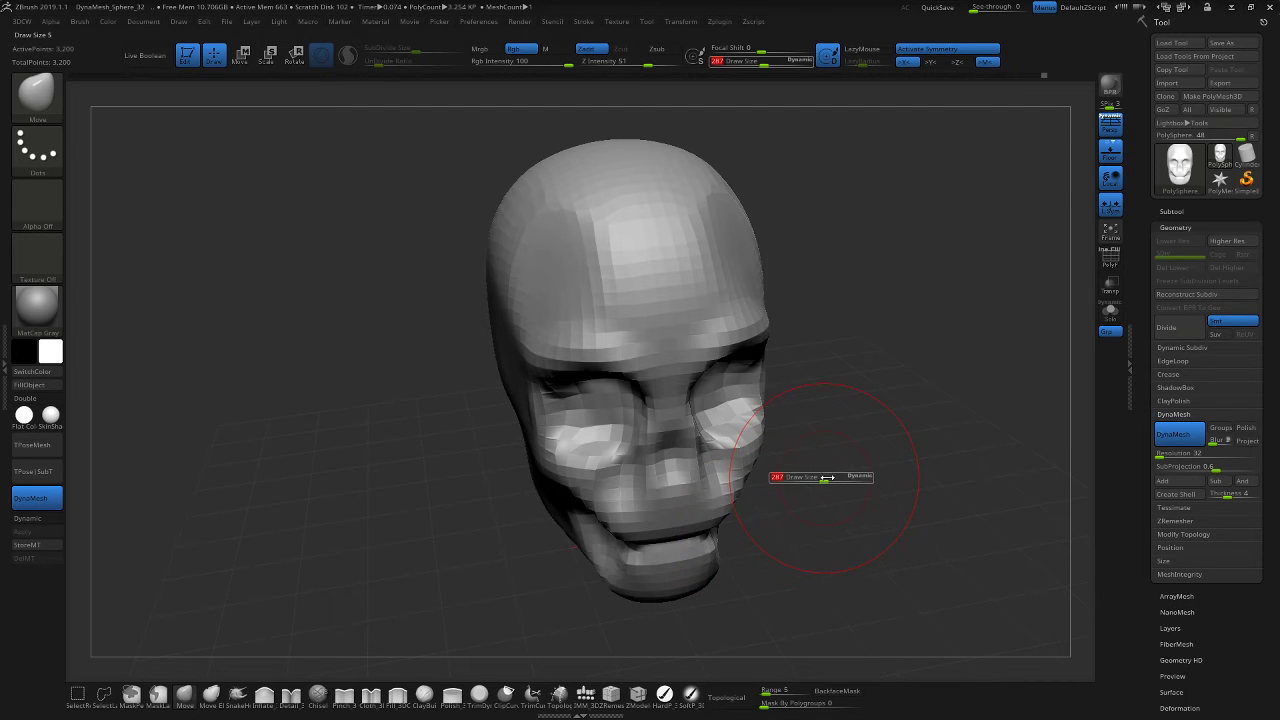
drag(813, 478, 806, 479)
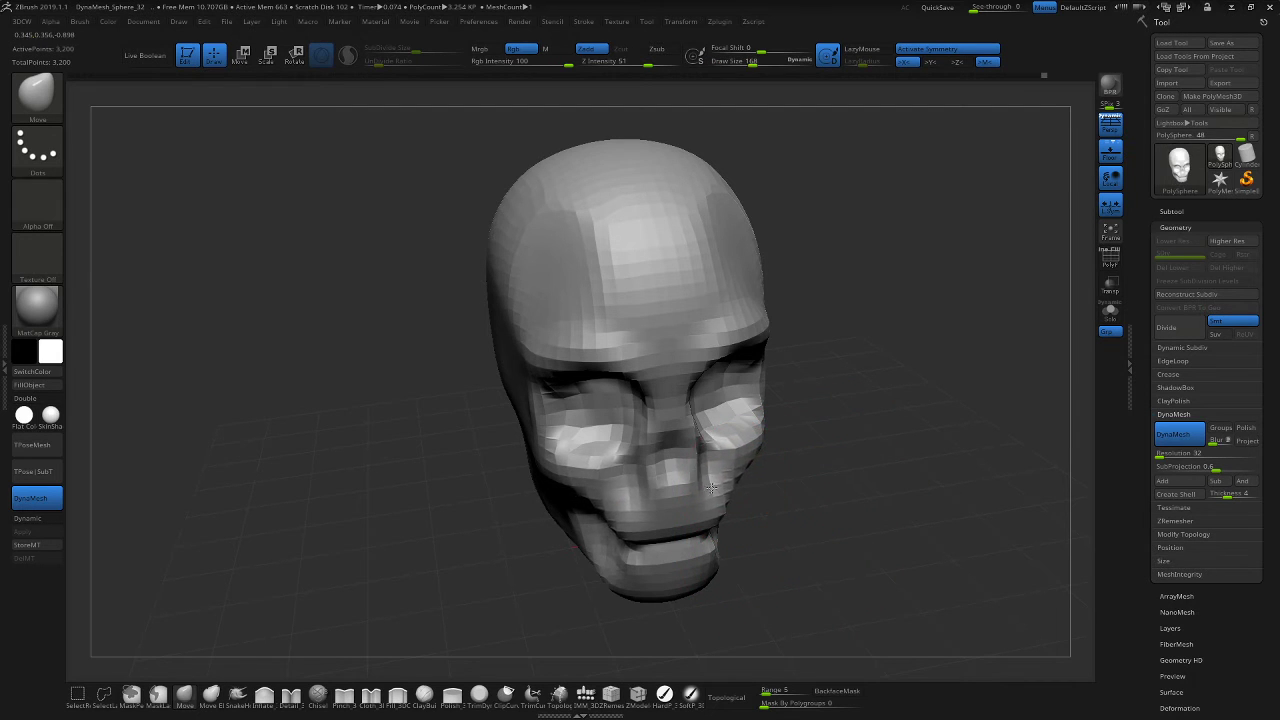
mouse_move(701, 490)
right_down()
mouse_move(843, 420)
mouse_move(894, 420)
mouse_move(818, 420)
mouse_move(834, 401)
mouse_move(853, 425)
mouse_move(720, 420)
right_up()
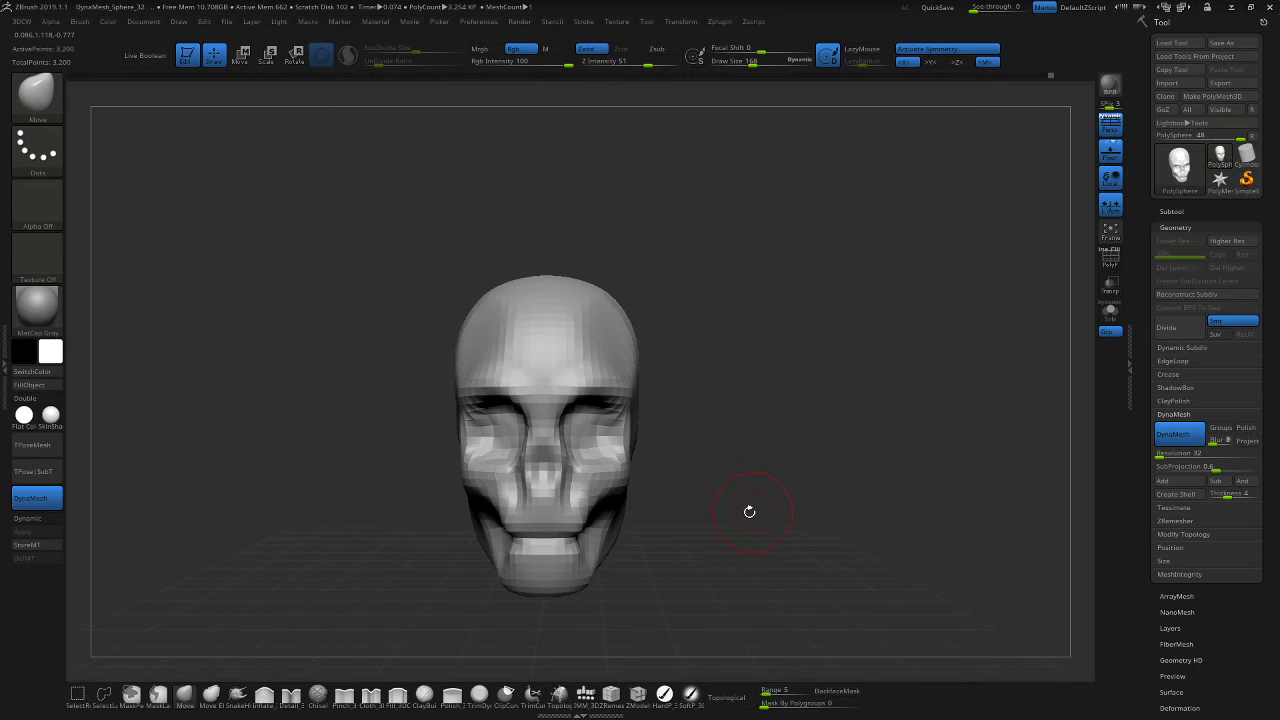
right_drag(749, 511, 627, 503)
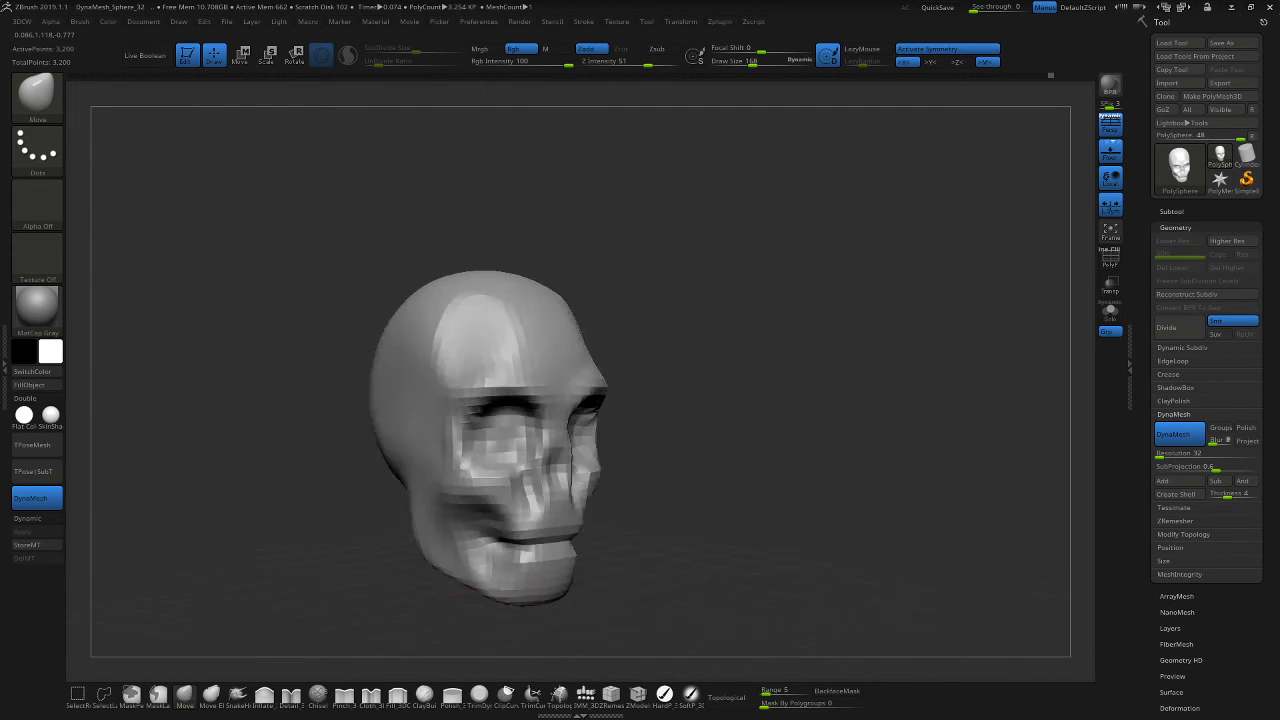
right_drag(780, 498, 811, 480)
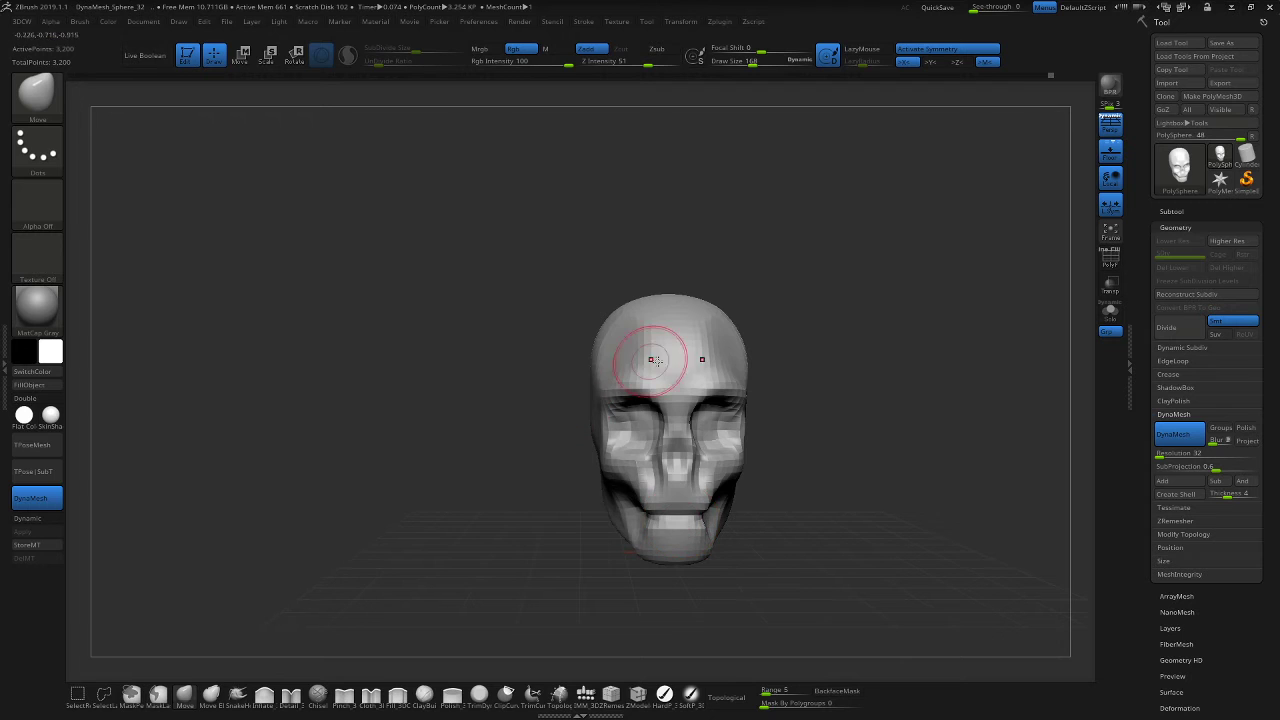
mouse_move(861, 417)
right_down()
mouse_move(745, 440)
mouse_move(790, 458)
mouse_move(767, 455)
mouse_move(774, 409)
mouse_move(812, 480)
mouse_move(847, 420)
right_up()
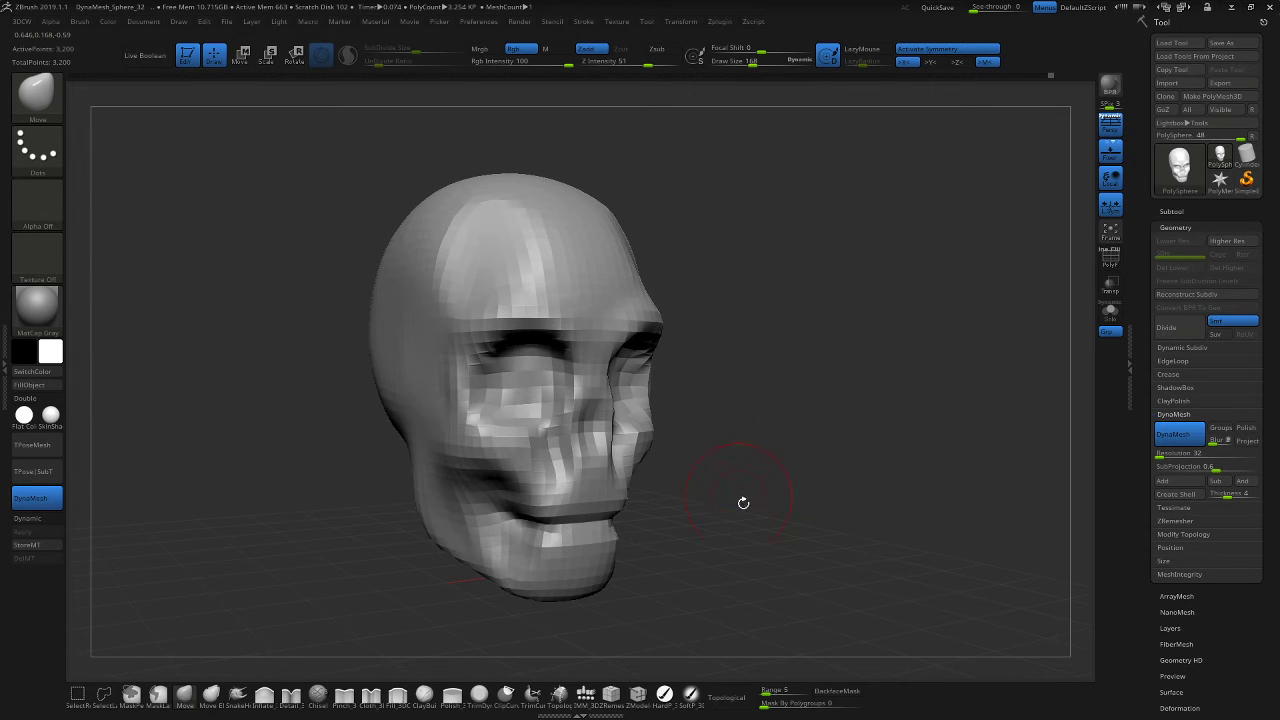
Subdivide the head mesh twice, up to subdivision level 3.
right_drag(743, 502, 836, 487)
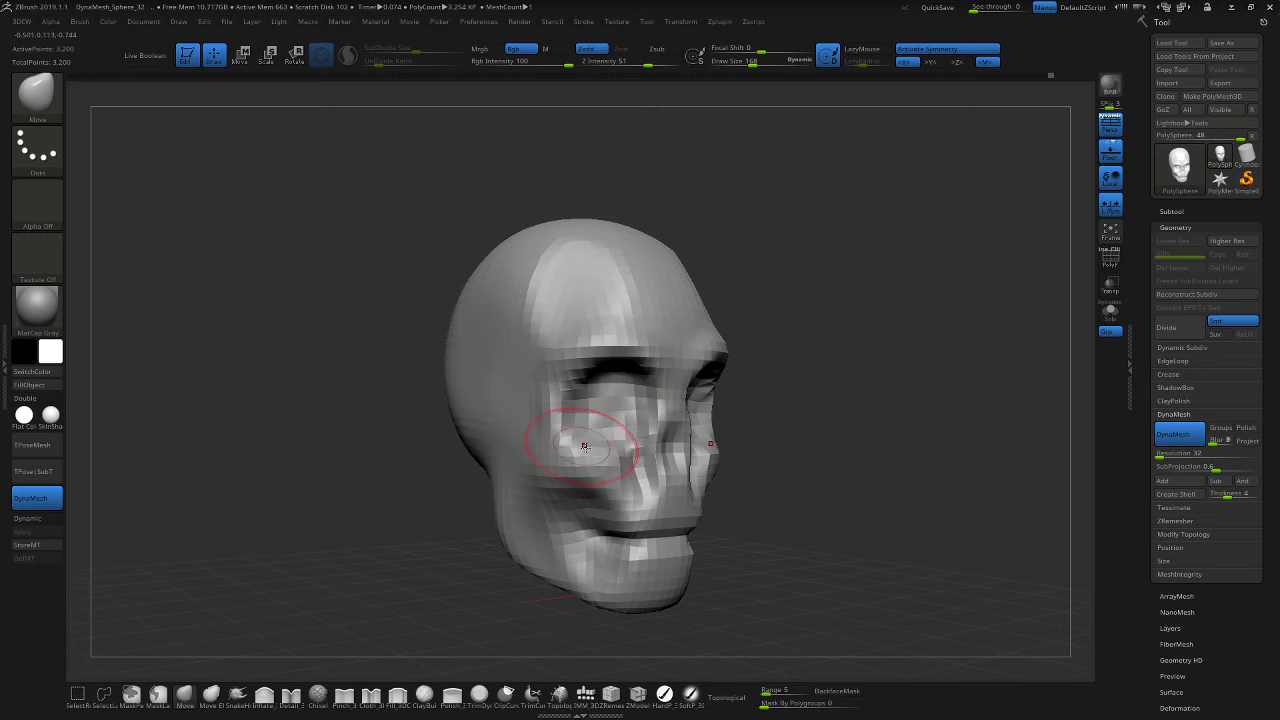
right_drag(631, 457, 728, 463)
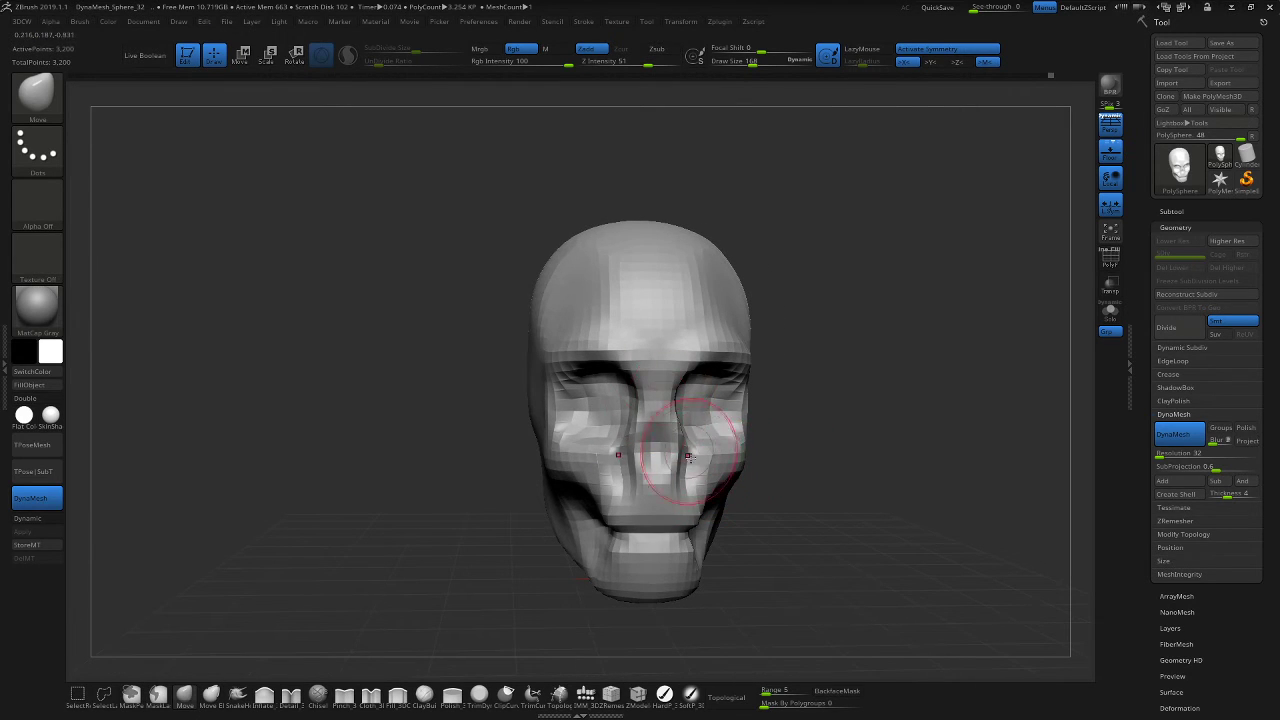
drag(893, 490, 869, 483)
right_drag(869, 483, 764, 435)
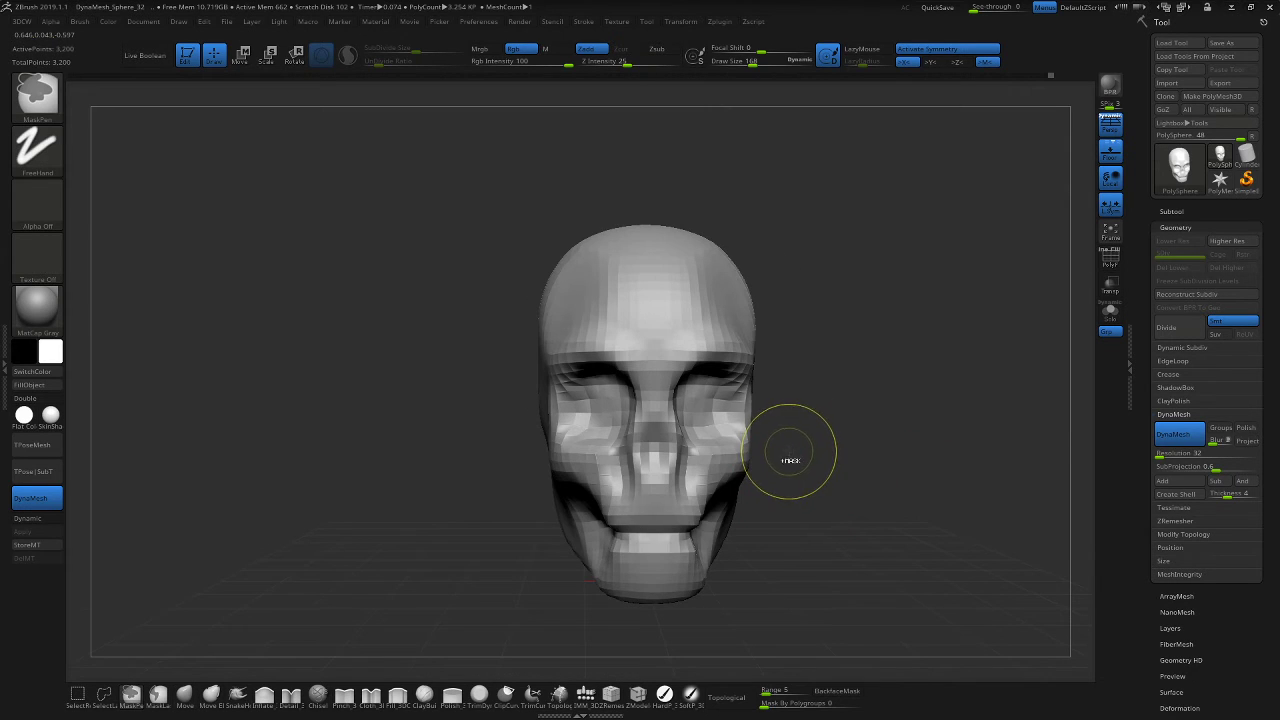
key(ctrl+d)
key(shift+d)
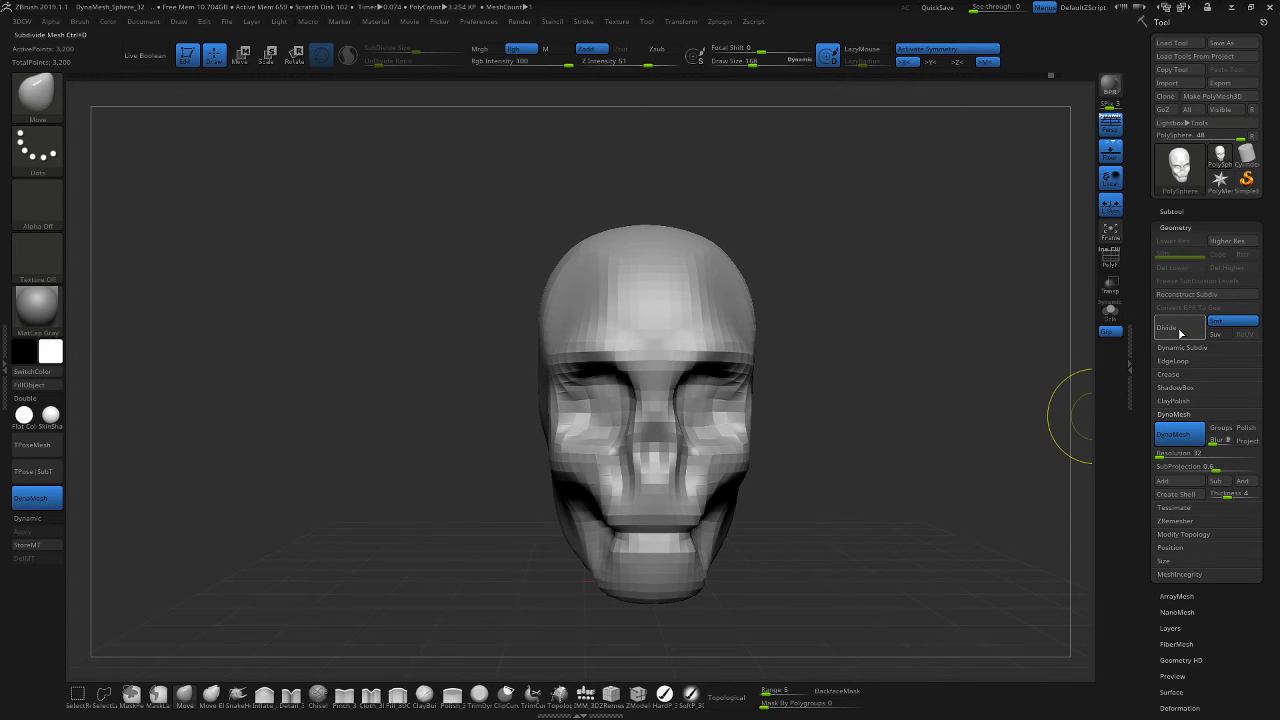
click(1180, 334)
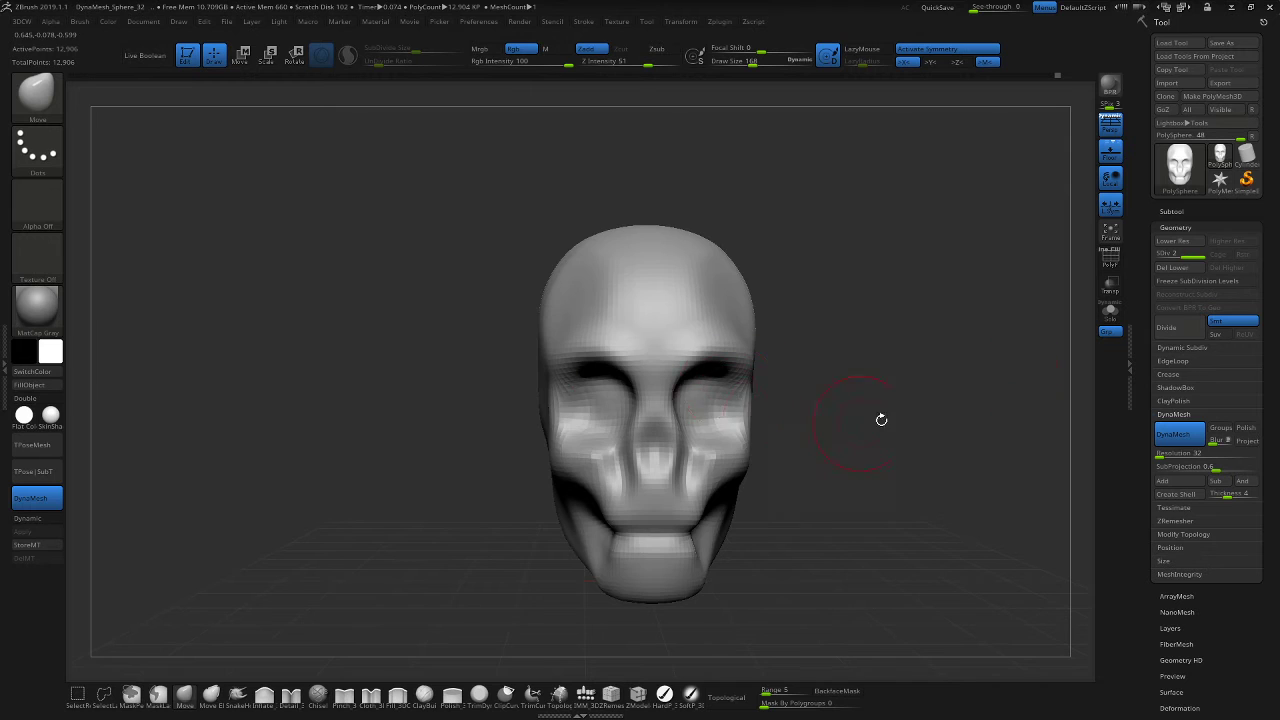
drag(881, 419, 730, 366)
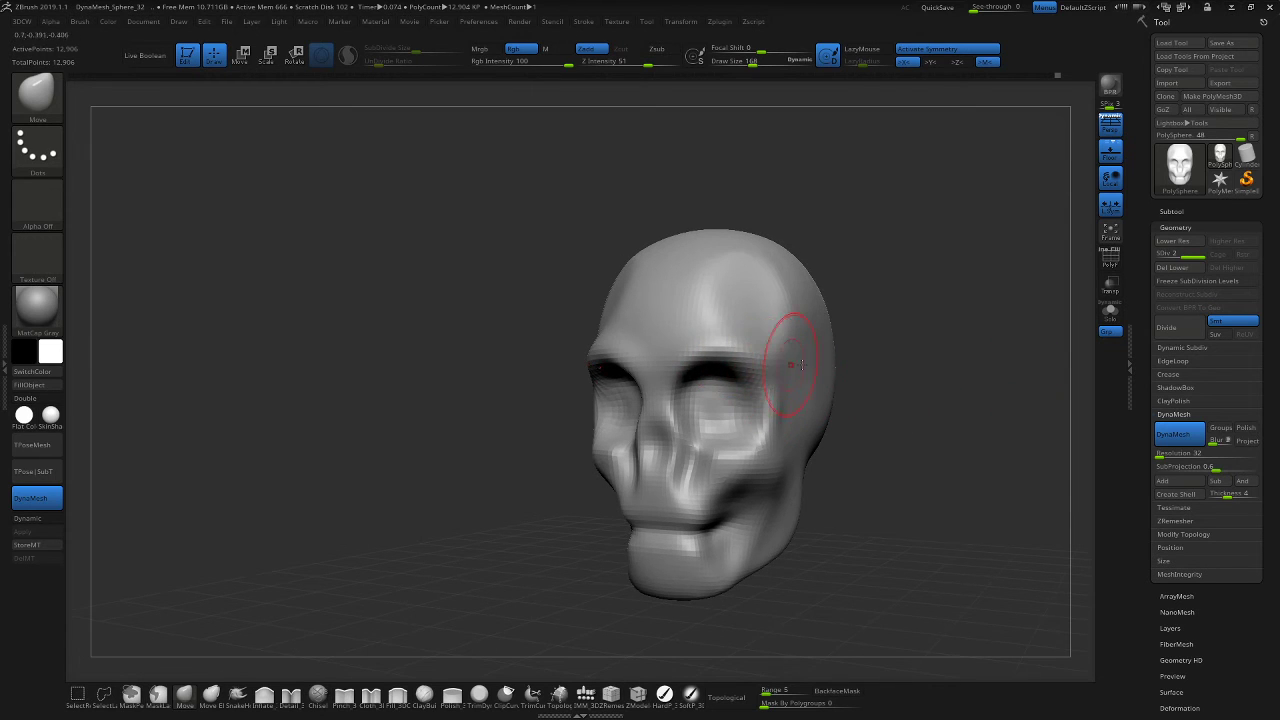
click(1185, 332)
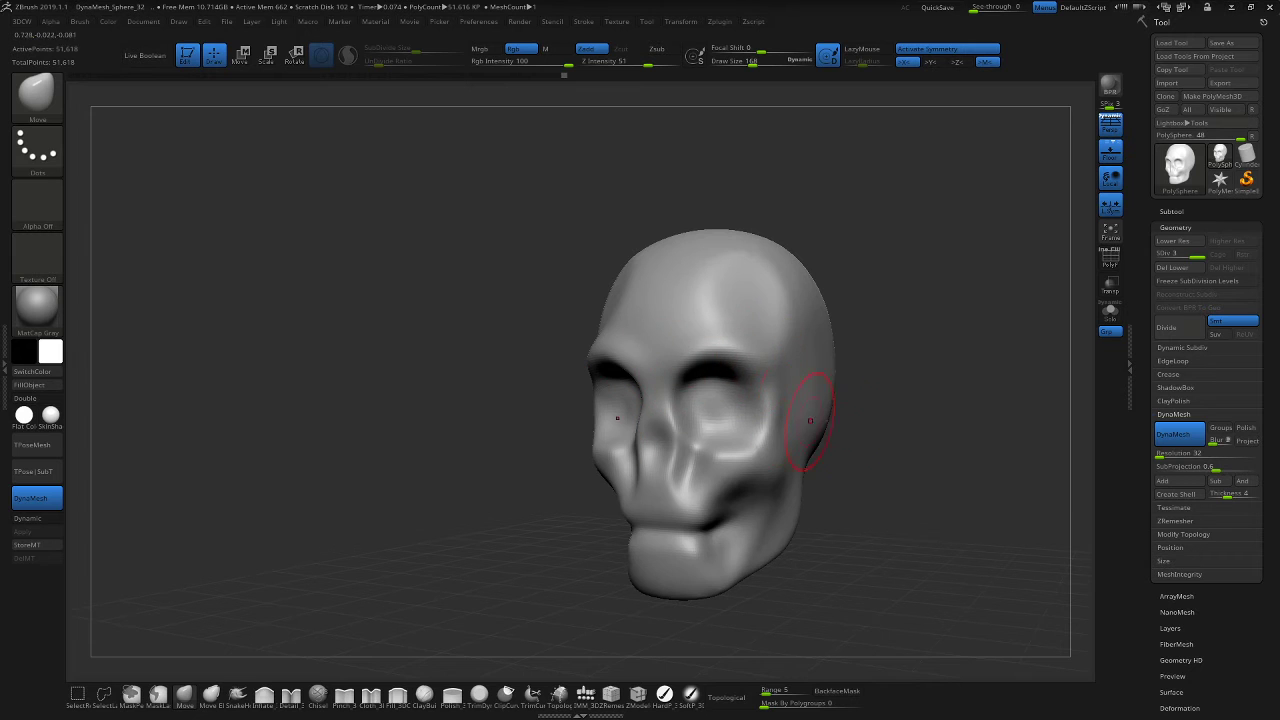
drag(1000, 464, 1037, 478)
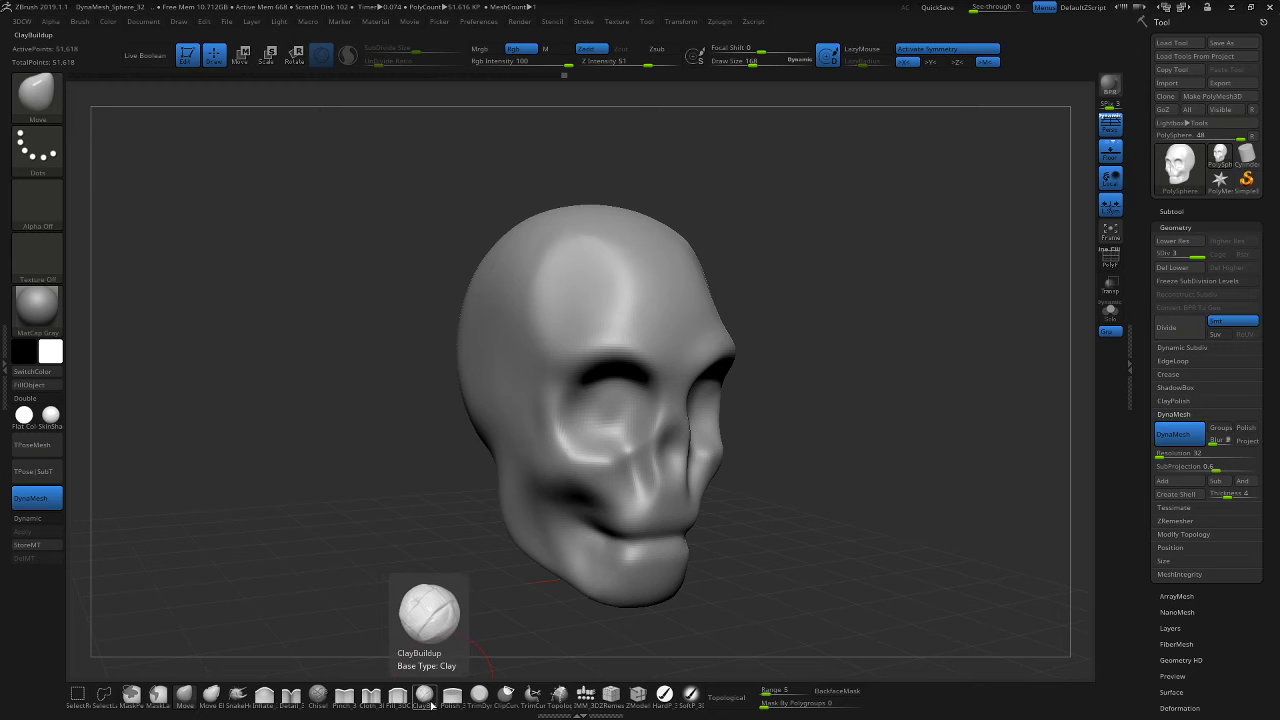
Try building up the brow ridges above the eye sockets with the ClayBuildup brush, undoing each stroke.
click(425, 697)
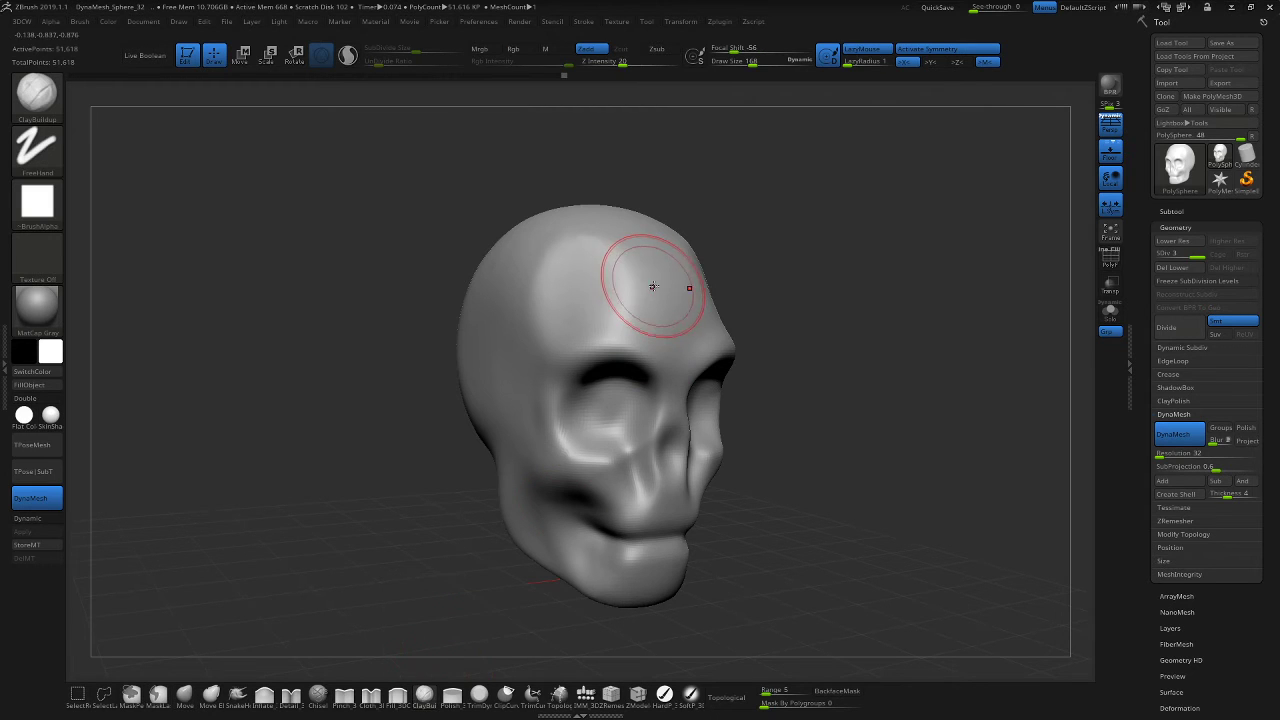
mouse_move(650, 308)
mouse_down()
mouse_move(630, 300)
mouse_move(655, 345)
mouse_up()
key(ctrl+z)
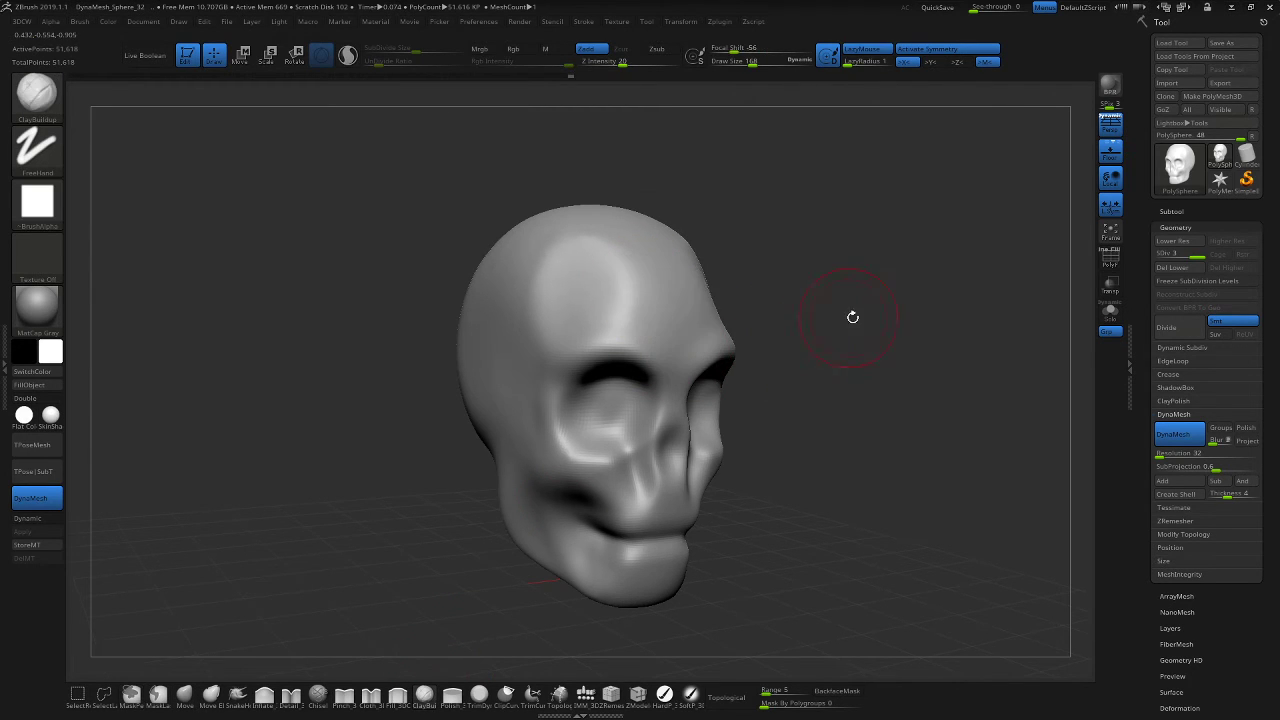
drag(851, 316, 850, 382)
mouse_move(684, 358)
mouse_down()
mouse_move(738, 328)
mouse_move(750, 341)
mouse_up()
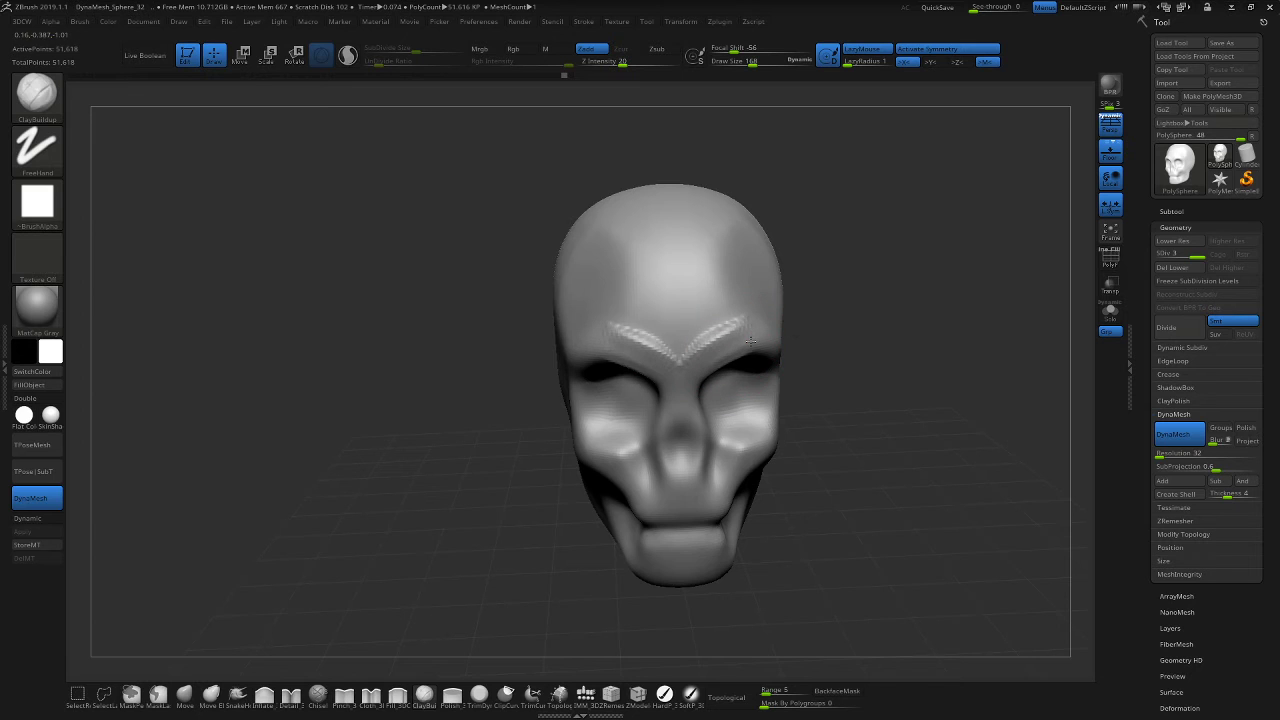
key(ctrl+z)
drag(866, 400, 868, 351)
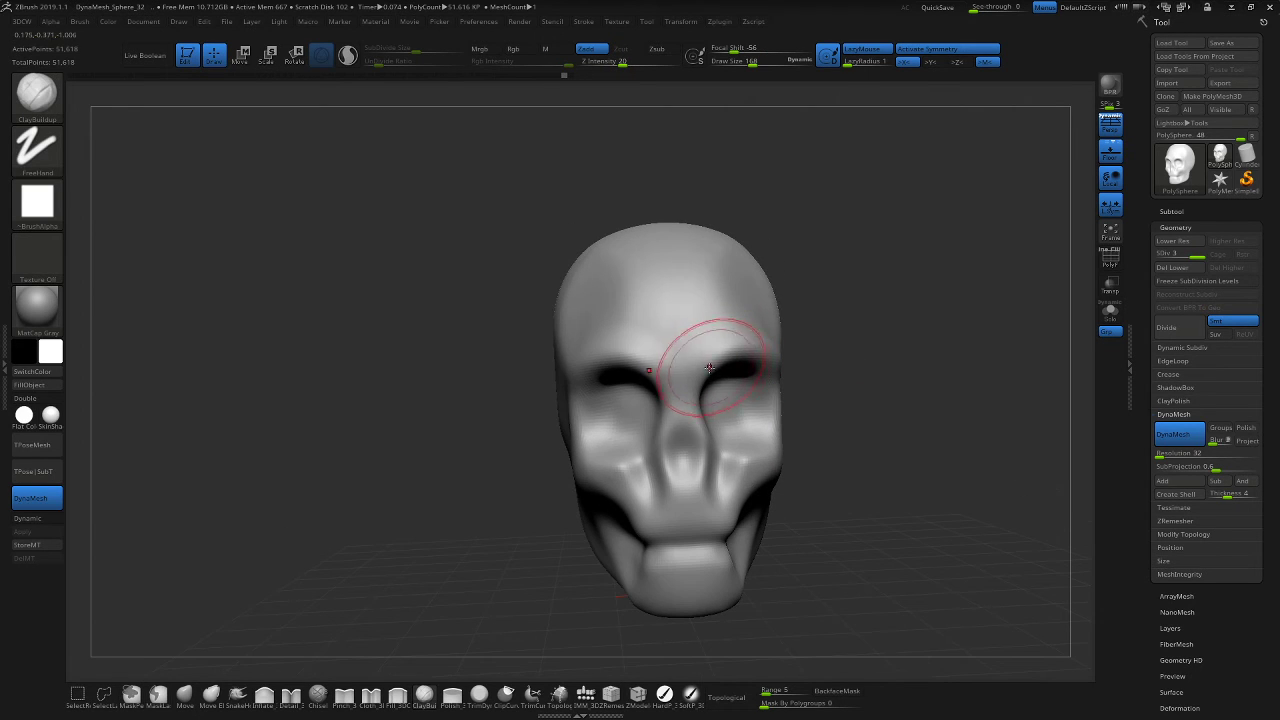
drag(687, 359, 756, 346)
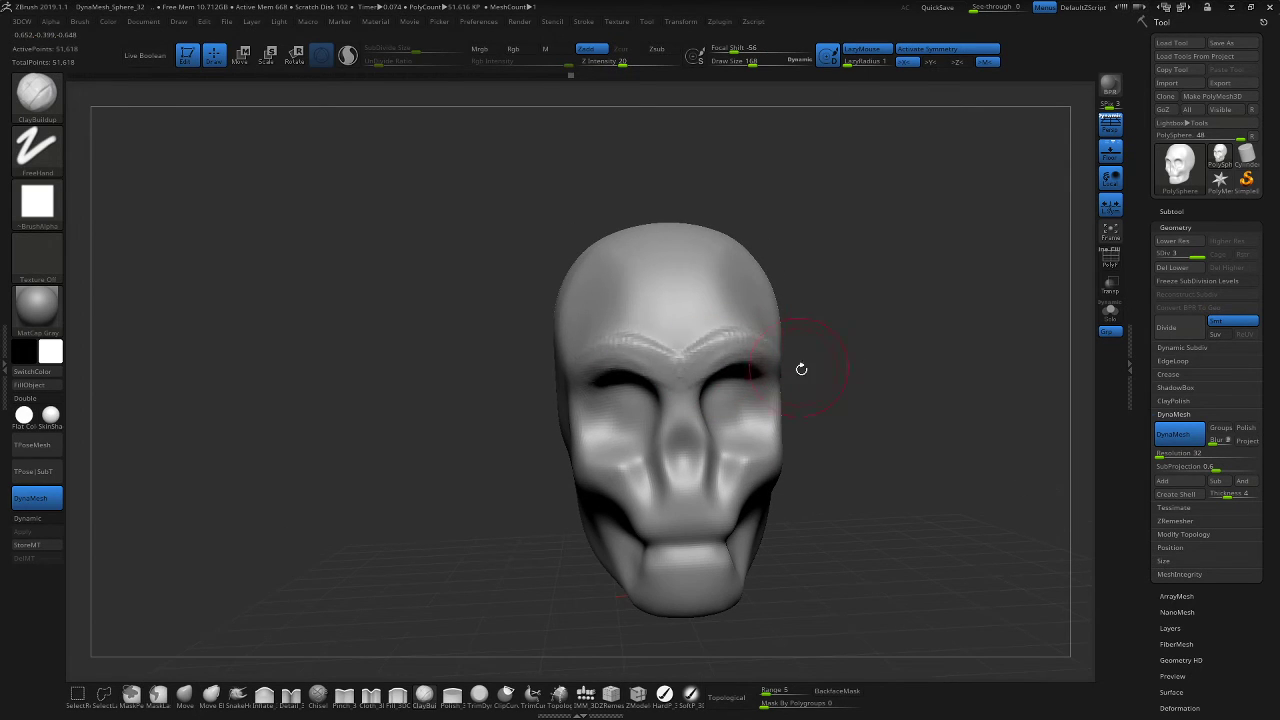
key(ctrl+z)
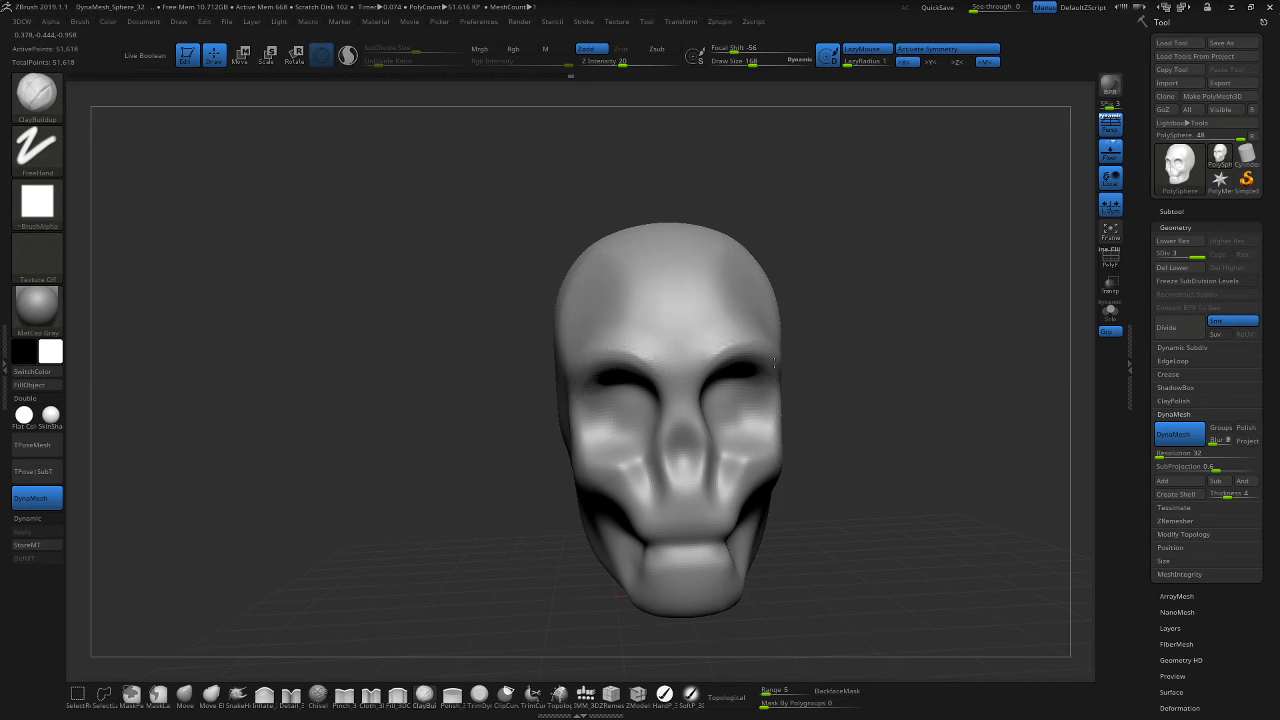
key(ctrl+z)
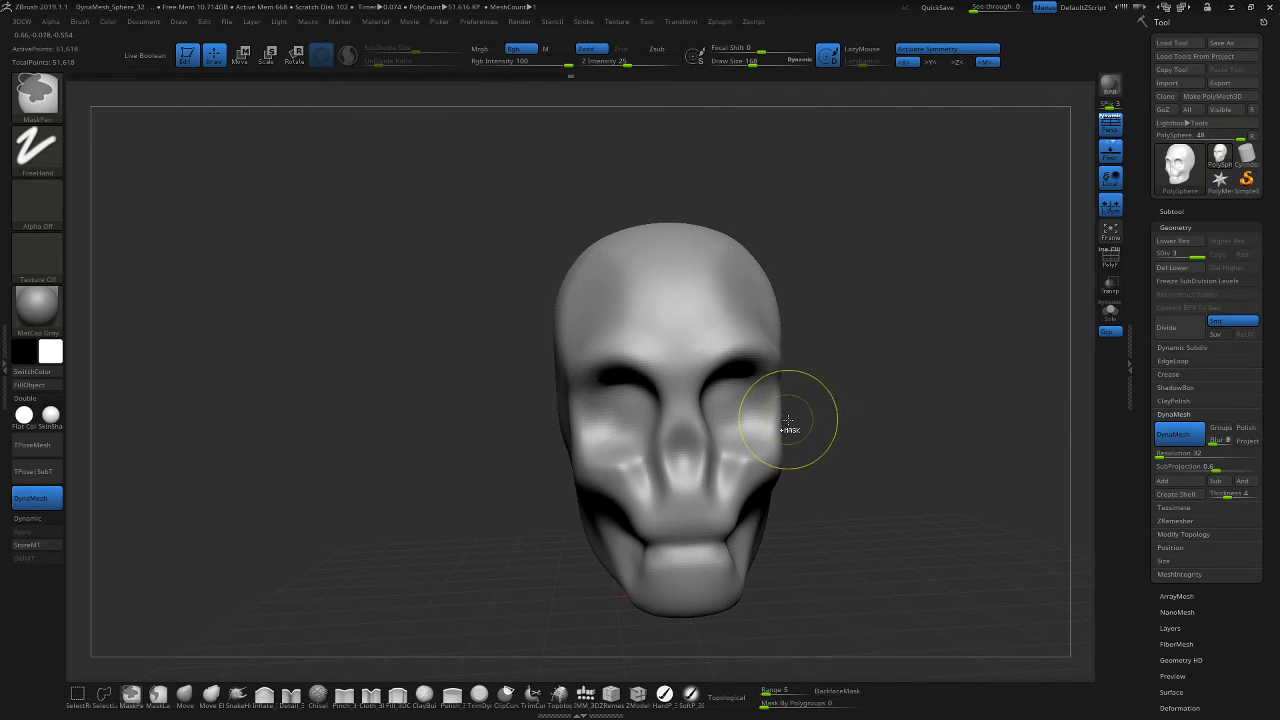
mouse_move(708, 368)
mouse_down()
mouse_move(756, 351)
mouse_move(705, 371)
mouse_move(766, 400)
mouse_move(710, 370)
mouse_up()
key(ctrl+z)
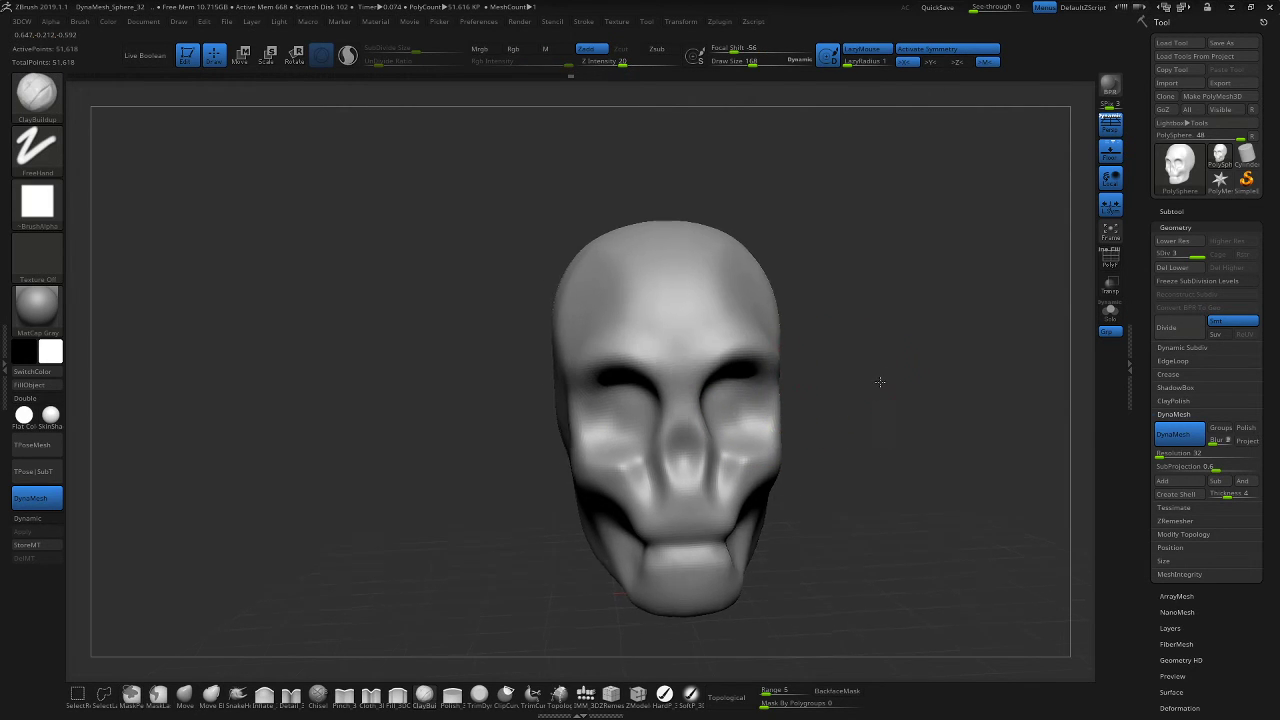
mouse_move(882, 381)
mouse_down()
mouse_move(874, 404)
mouse_move(914, 357)
mouse_move(857, 357)
mouse_move(882, 380)
mouse_move(857, 408)
mouse_up()
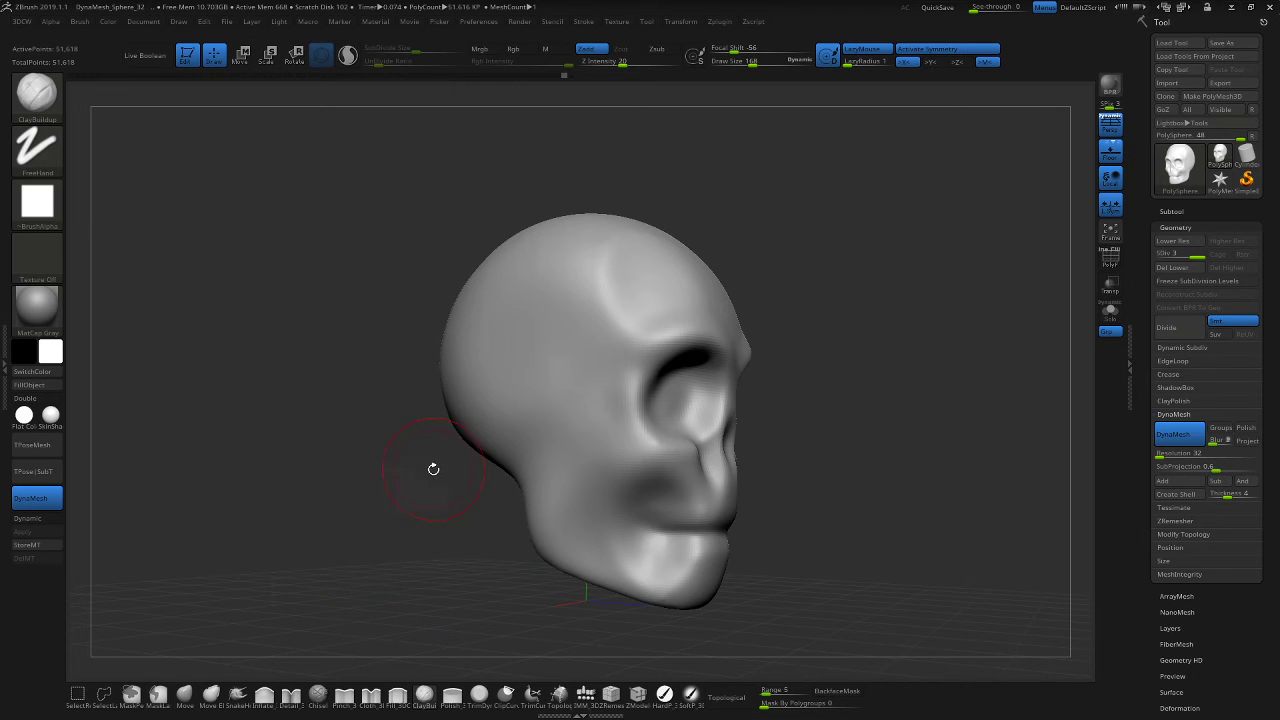
key(b)
key(d)
key(s)
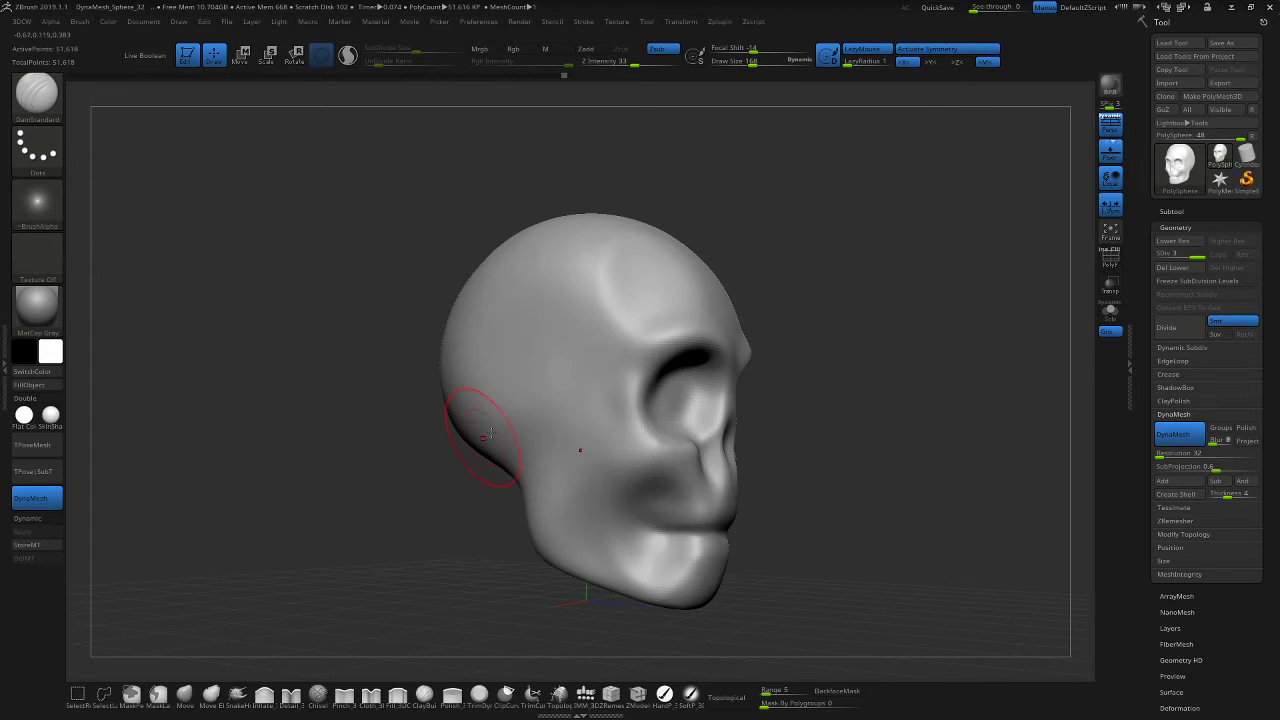
drag(832, 472, 803, 474)
mouse_move(667, 455)
mouse_down()
mouse_move(673, 426)
mouse_move(676, 446)
mouse_up()
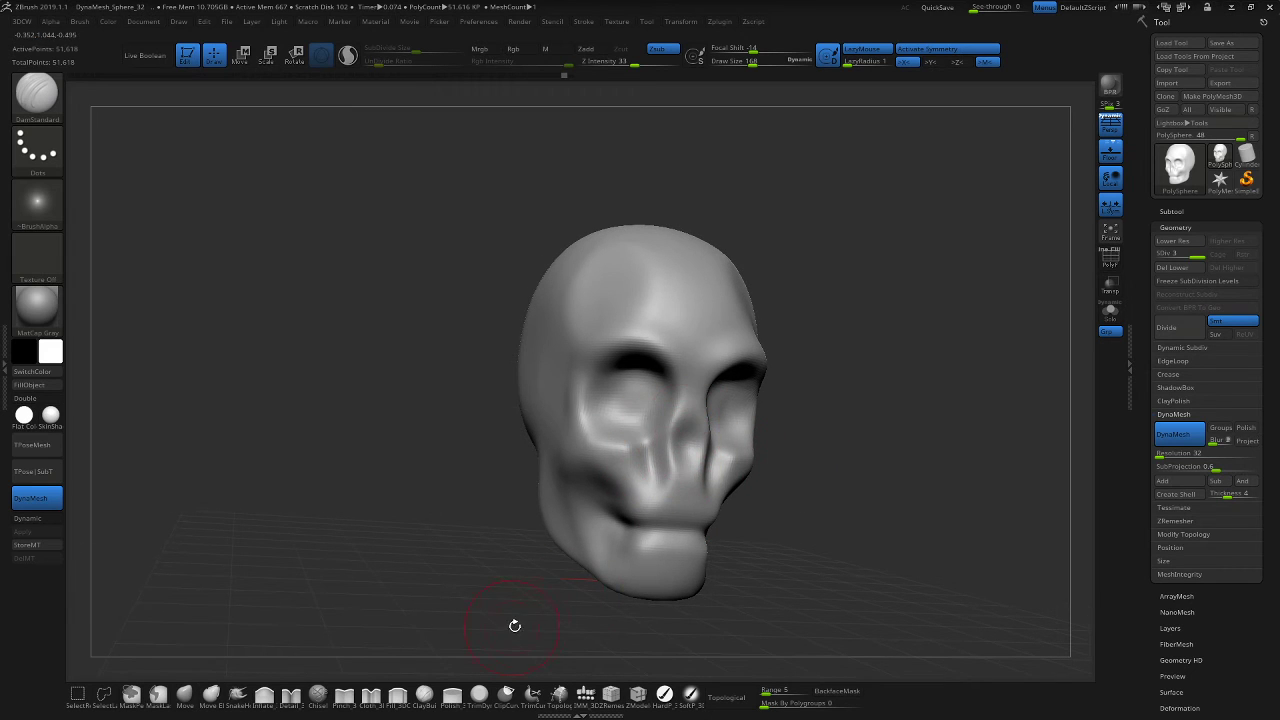
Raise thick brow ridges above both eye sockets with the Standard brush, keeping the strokes symmetrical.
key(b)
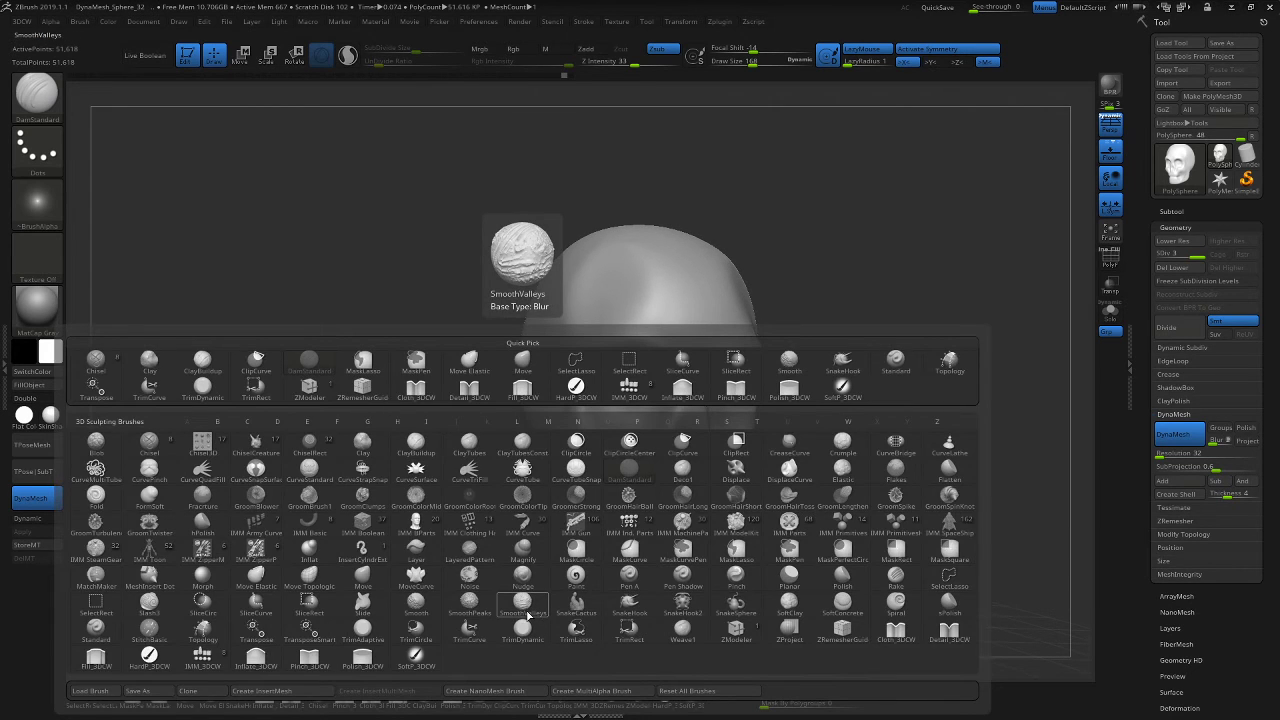
key(s)
key(t)
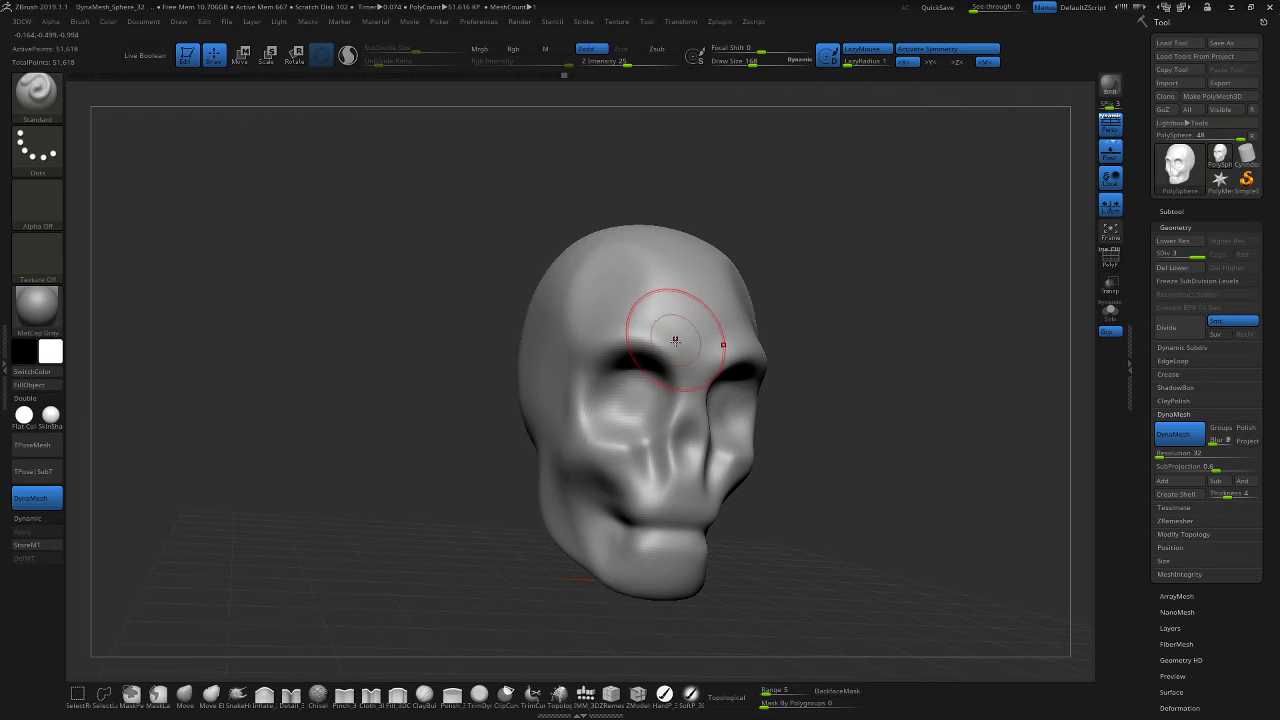
mouse_move(656, 351)
mouse_down()
mouse_move(603, 340)
mouse_move(664, 357)
mouse_move(606, 352)
mouse_up()
drag(948, 446, 888, 449)
drag(749, 377, 702, 370)
mouse_move(932, 402)
mouse_down()
mouse_move(892, 399)
mouse_move(900, 390)
mouse_move(784, 409)
mouse_move(818, 402)
mouse_up()
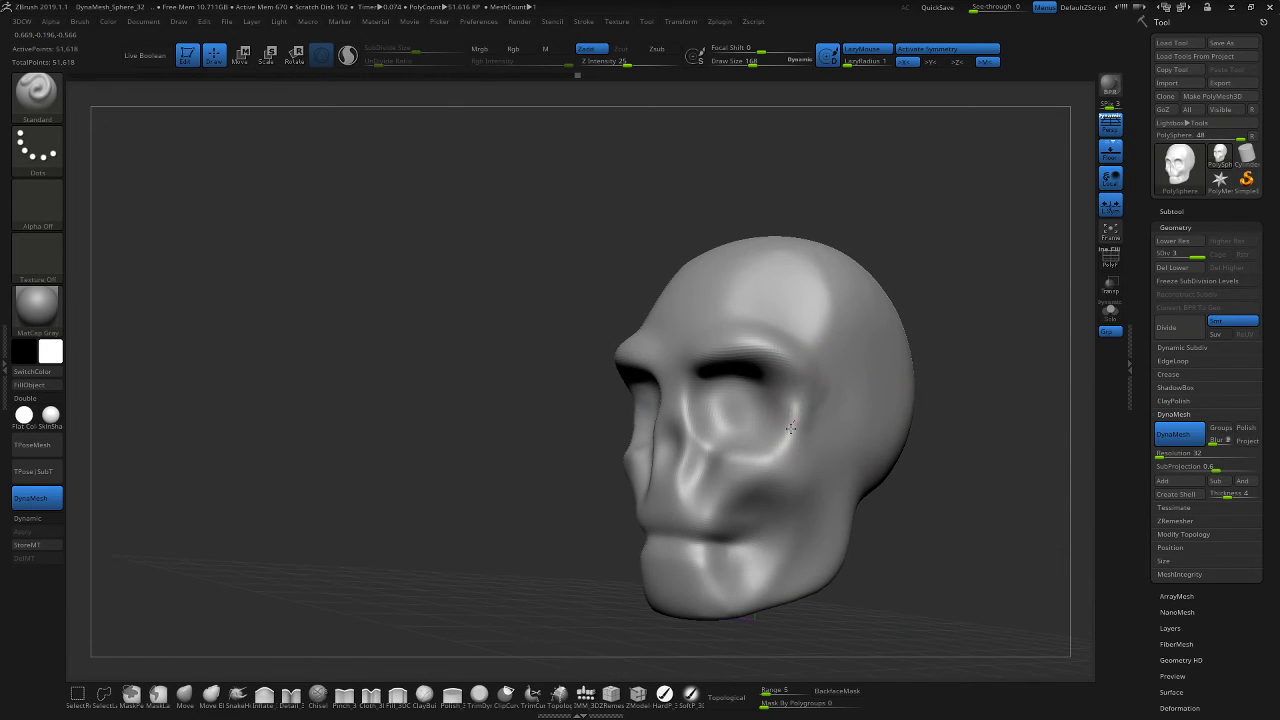
drag(978, 515, 1000, 507)
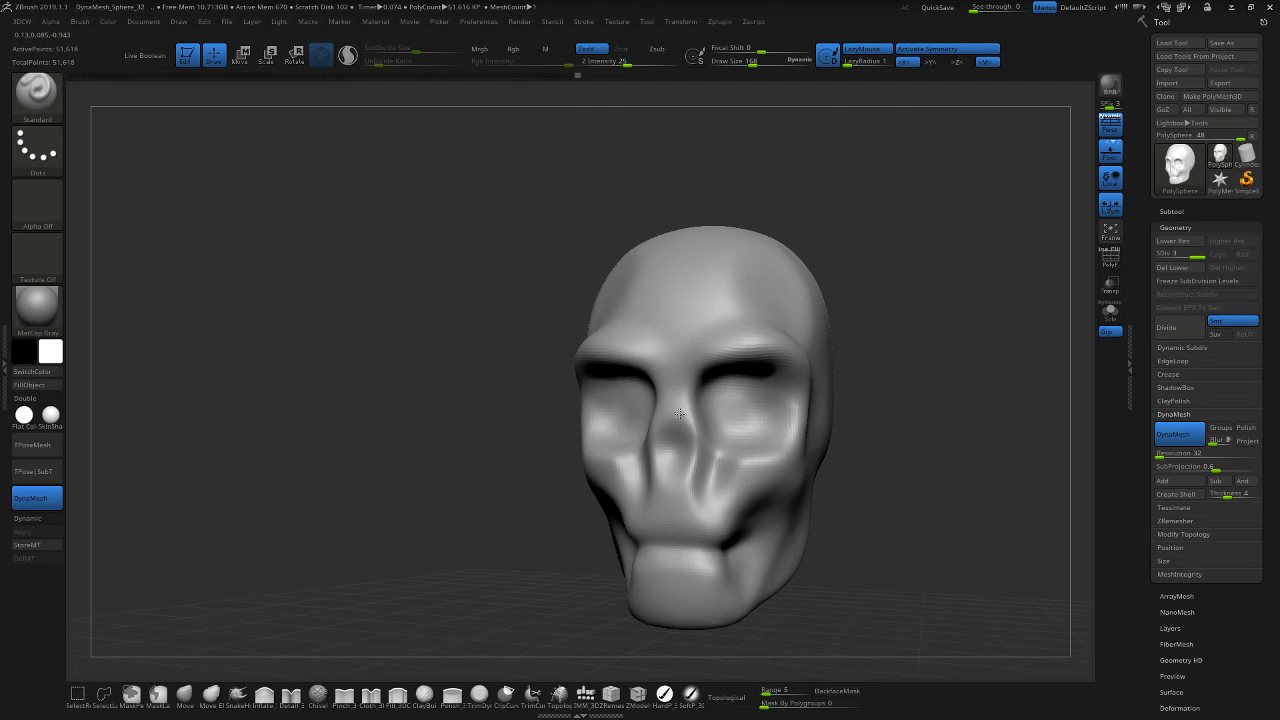
mouse_move(889, 501)
right_down()
mouse_move(918, 471)
mouse_move(990, 440)
mouse_move(1017, 449)
mouse_move(983, 474)
mouse_move(951, 464)
mouse_move(943, 423)
mouse_move(894, 486)
mouse_move(905, 419)
mouse_move(930, 450)
mouse_move(885, 480)
right_up()
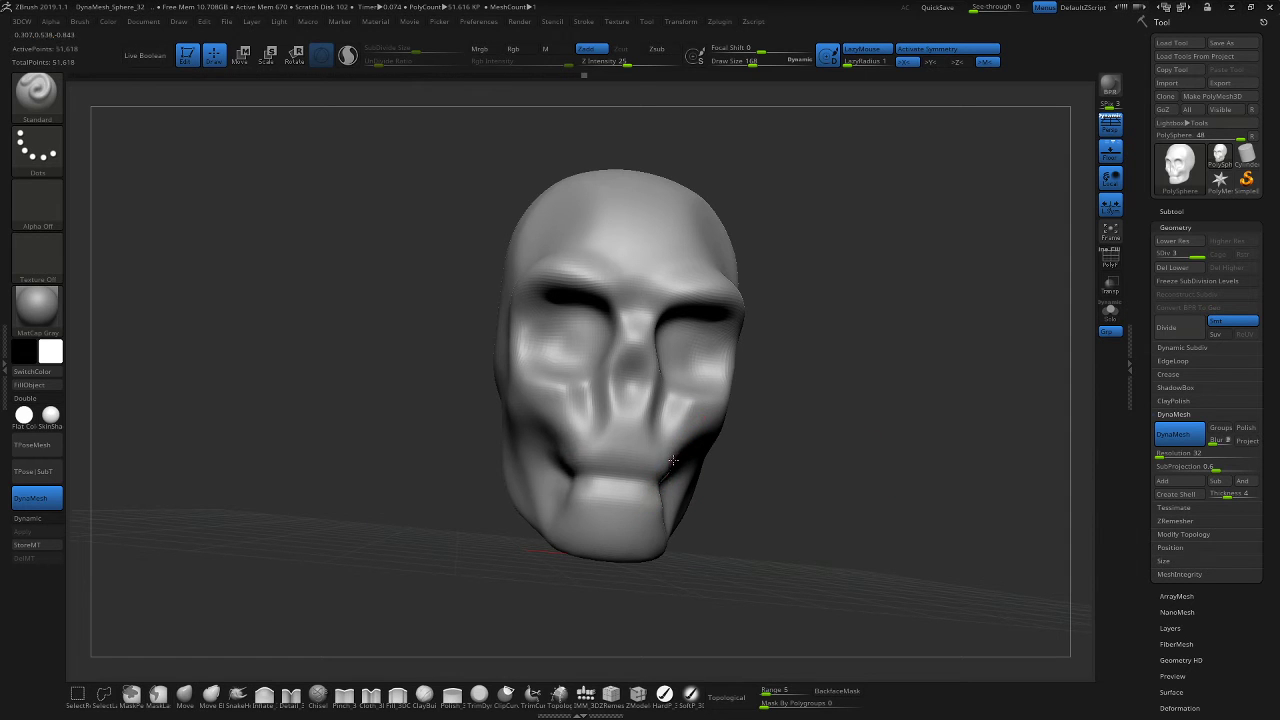
Smooth the lower jaw below the mouth corners with the Smooth brush.
mouse_move(843, 507)
mouse_down()
mouse_move(800, 510)
mouse_move(829, 509)
mouse_up()
right_drag(828, 510, 655, 535)
key(shift)
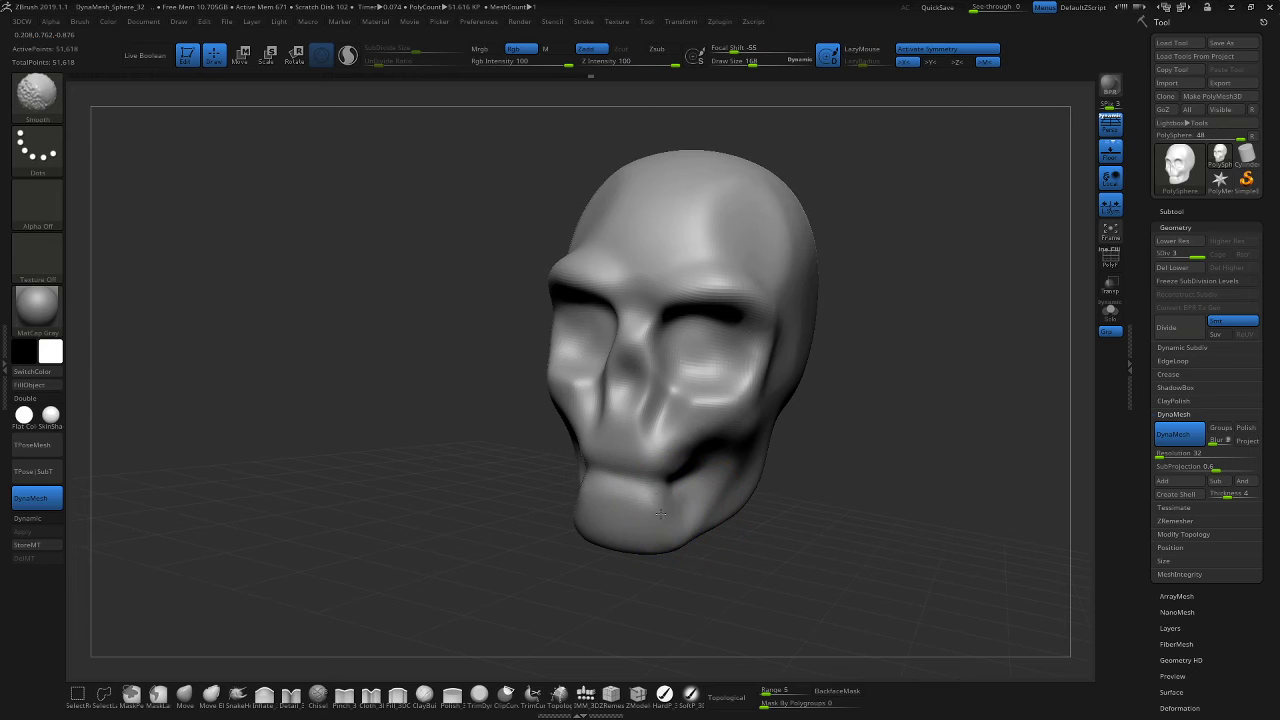
Try smoothing the lower edge of the brow ridge above the eye socket, undoing the strokes.
right_drag(832, 503, 752, 455)
alt+drag(902, 457, 889, 487)
right_drag(889, 487, 860, 478)
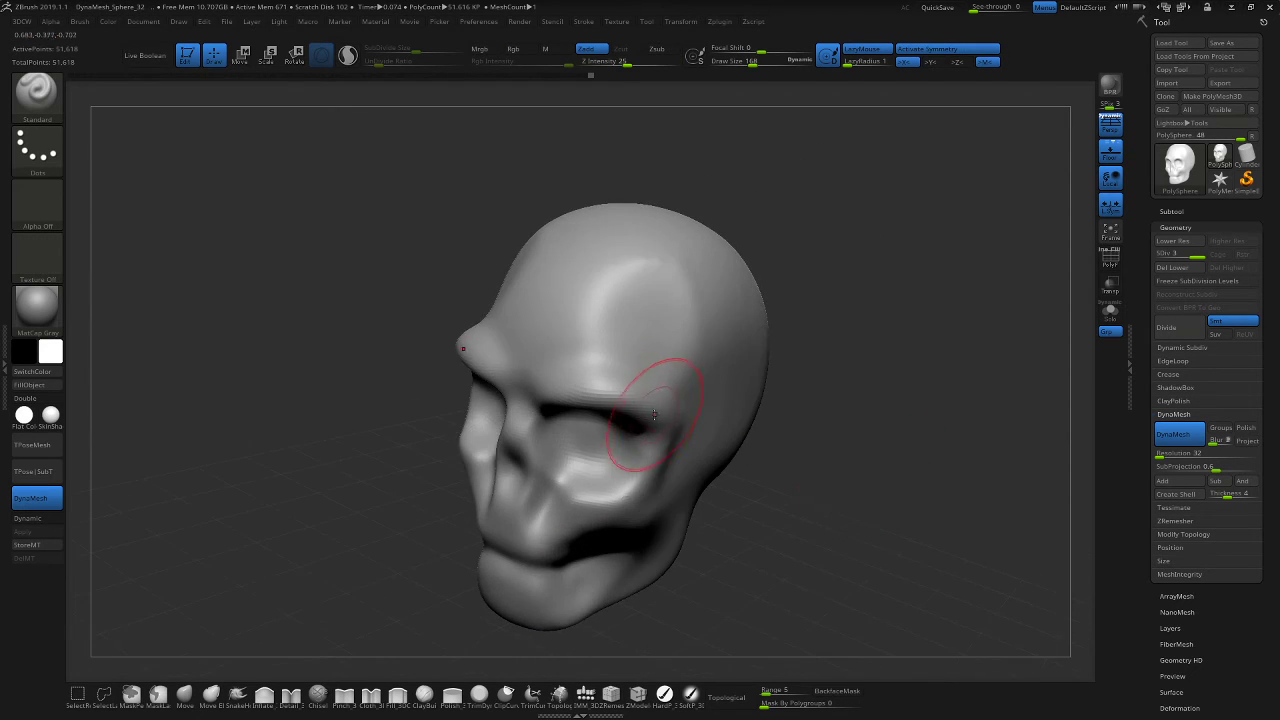
key(shift)
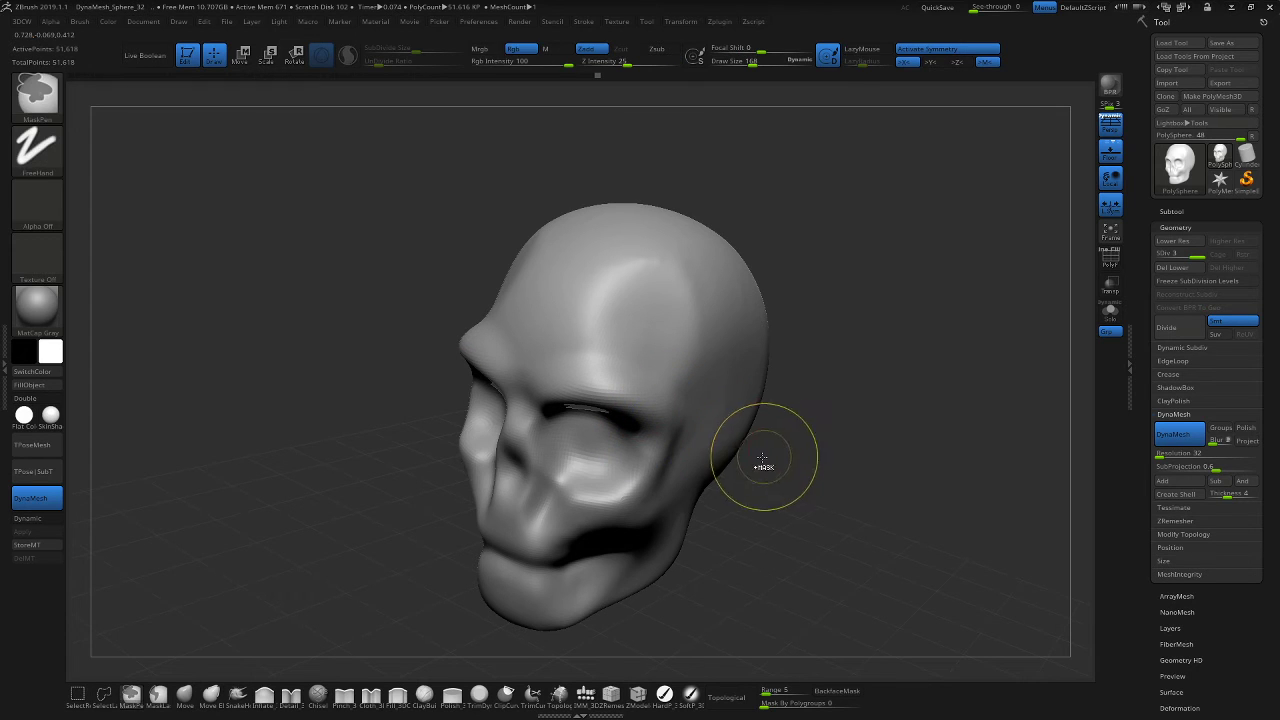
key(ctrl+z)
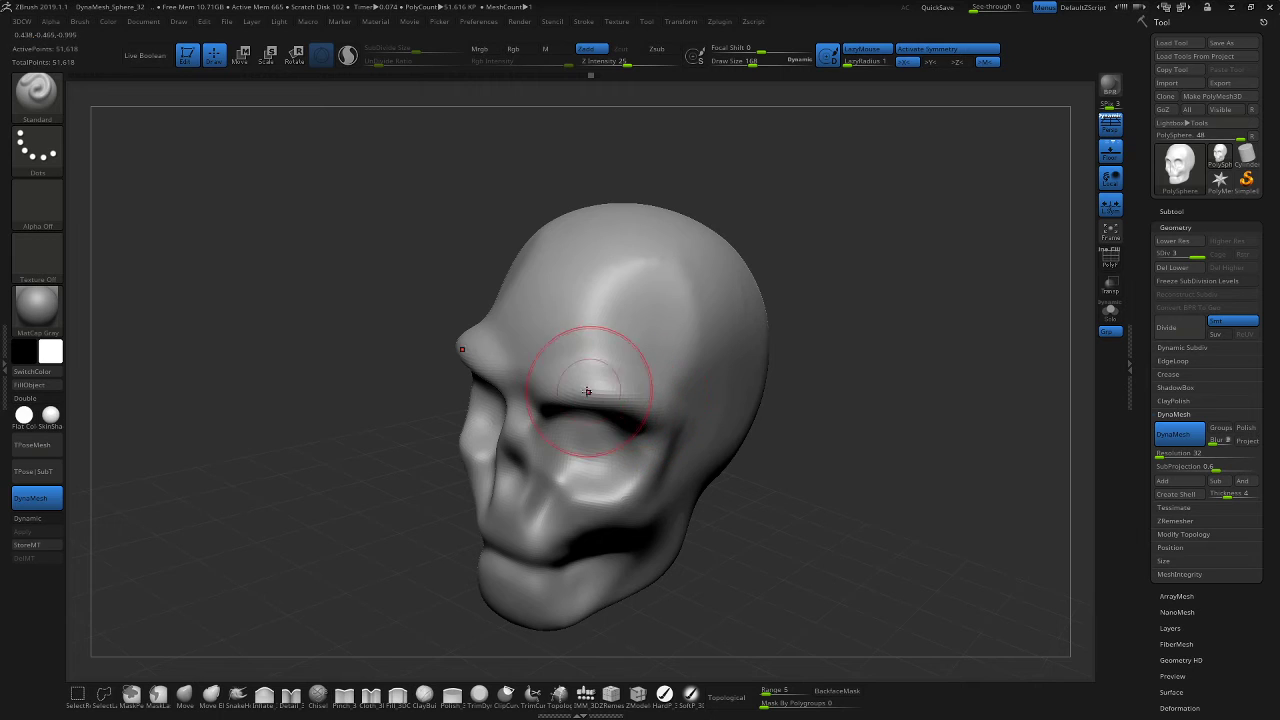
mouse_move(587, 391)
shift+mouse_down()
mouse_move(553, 398)
mouse_move(592, 389)
shift+mouse_up()
key(ctrl+z)
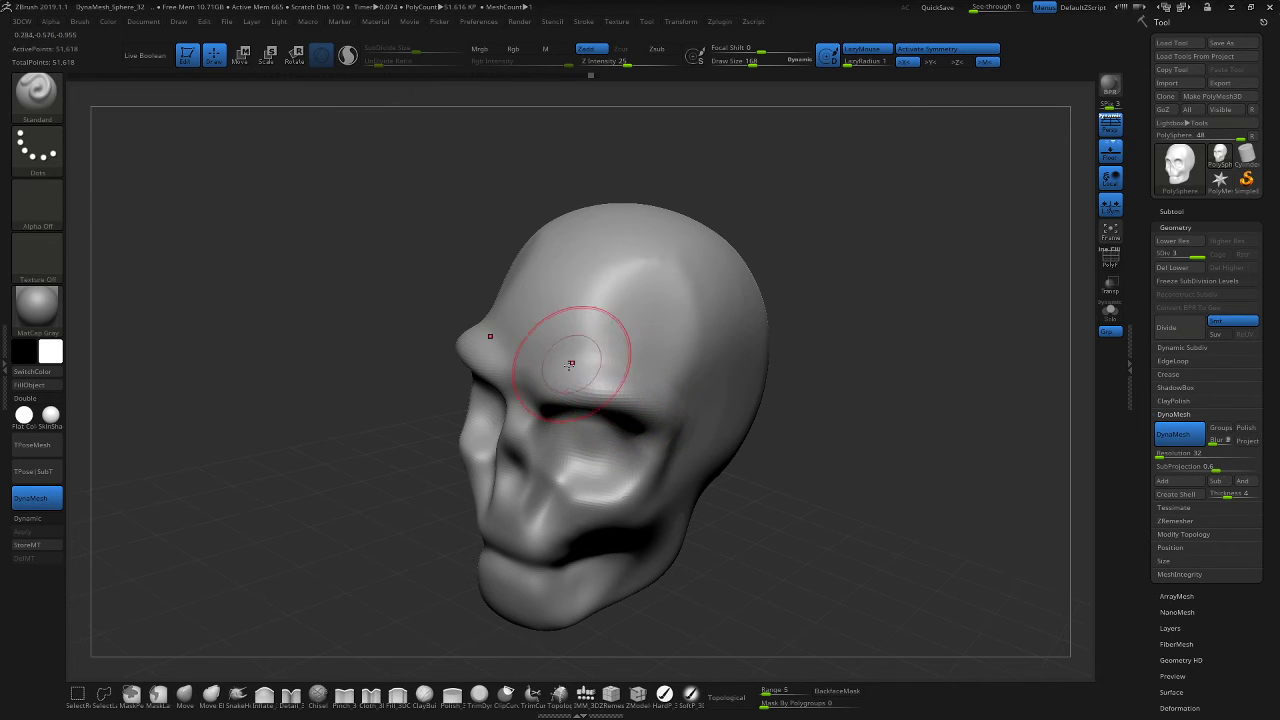
Smooth the outer rim of the eye socket and the cheekbone below it.
mouse_move(898, 443)
mouse_down()
mouse_move(909, 469)
mouse_move(875, 462)
mouse_move(894, 454)
mouse_move(898, 416)
mouse_move(800, 430)
mouse_up()
mouse_move(666, 415)
shift+mouse_down()
mouse_move(694, 431)
mouse_move(692, 445)
mouse_move(662, 419)
shift+mouse_up()
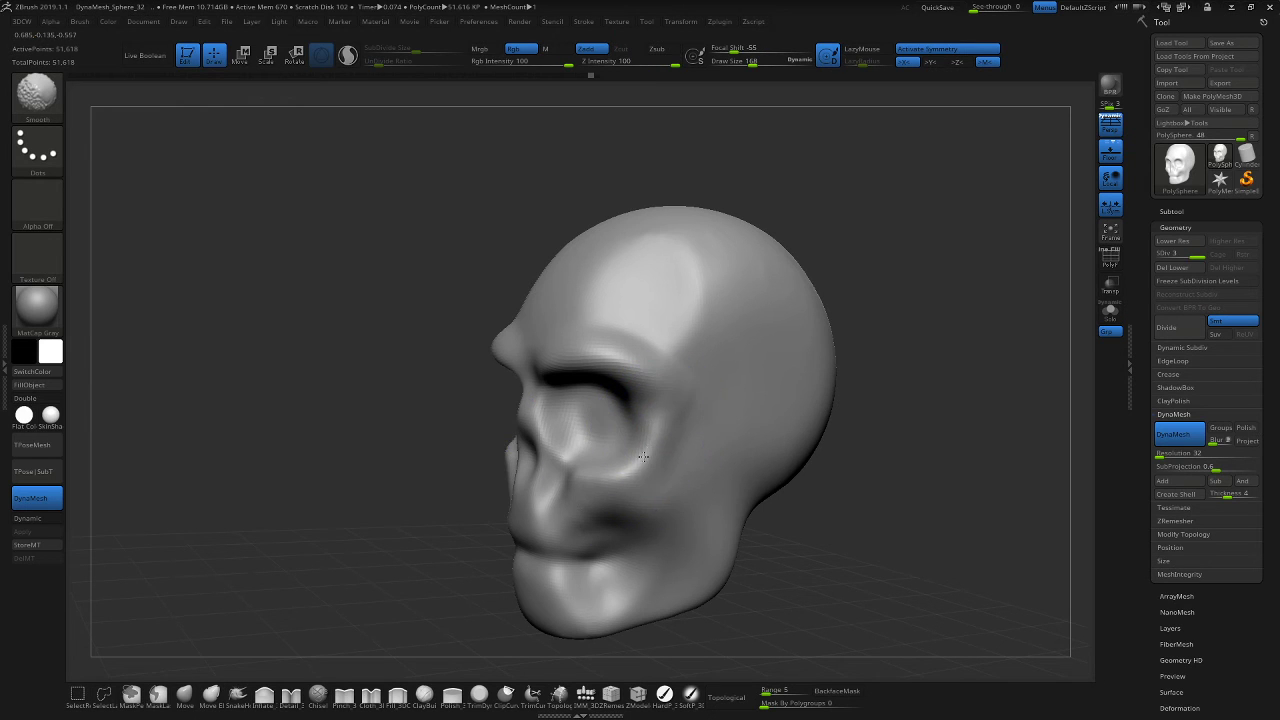
shift+drag(621, 474, 589, 476)
mouse_move(663, 390)
shift+mouse_down()
mouse_move(631, 474)
mouse_move(616, 479)
shift+mouse_up()
shift+drag(662, 415, 583, 479)
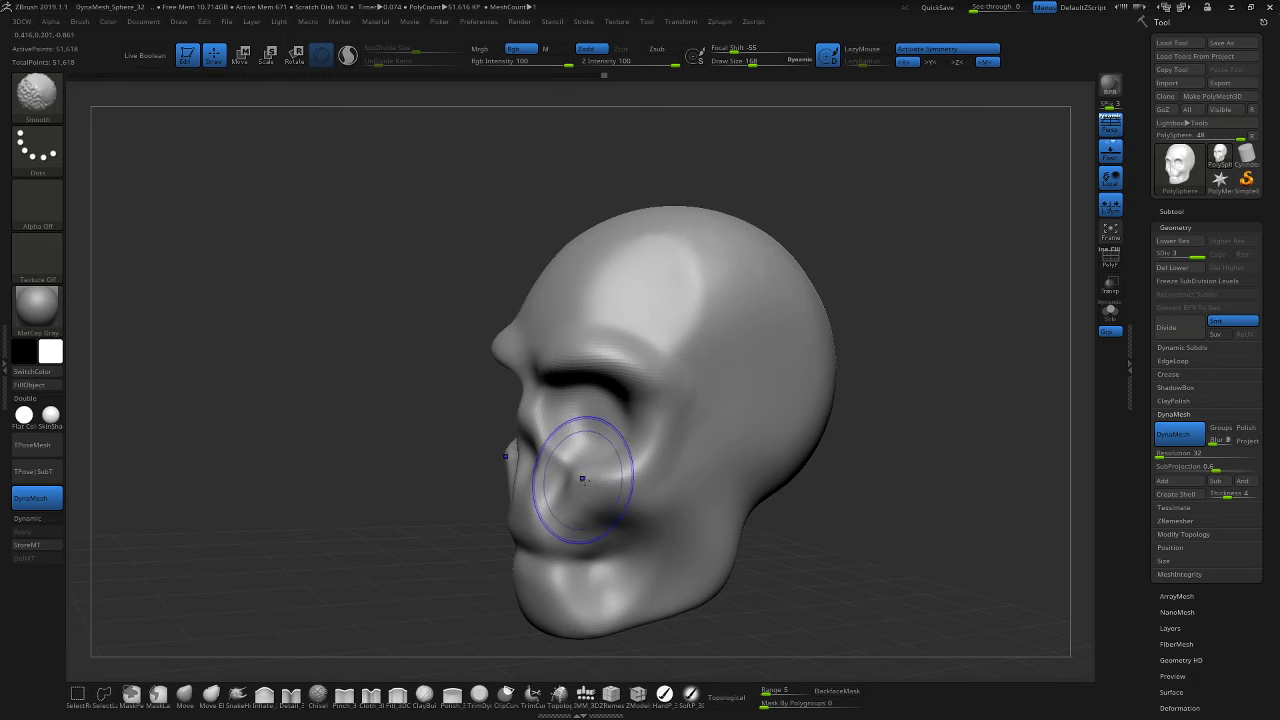
mouse_move(668, 412)
shift+mouse_down()
mouse_move(654, 379)
mouse_move(540, 388)
shift+mouse_up()
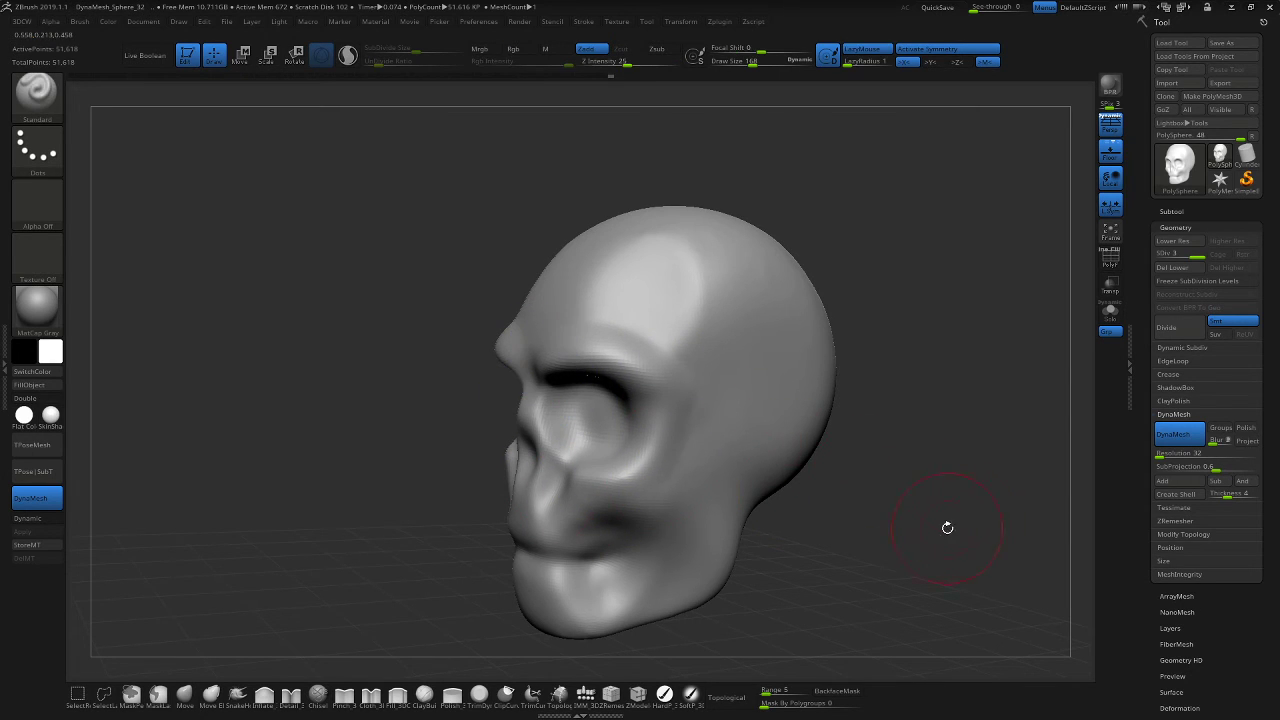
alt+drag(947, 527, 906, 458)
mouse_move(640, 437)
shift+mouse_down()
mouse_move(600, 433)
mouse_move(566, 457)
mouse_move(630, 456)
shift+mouse_up()
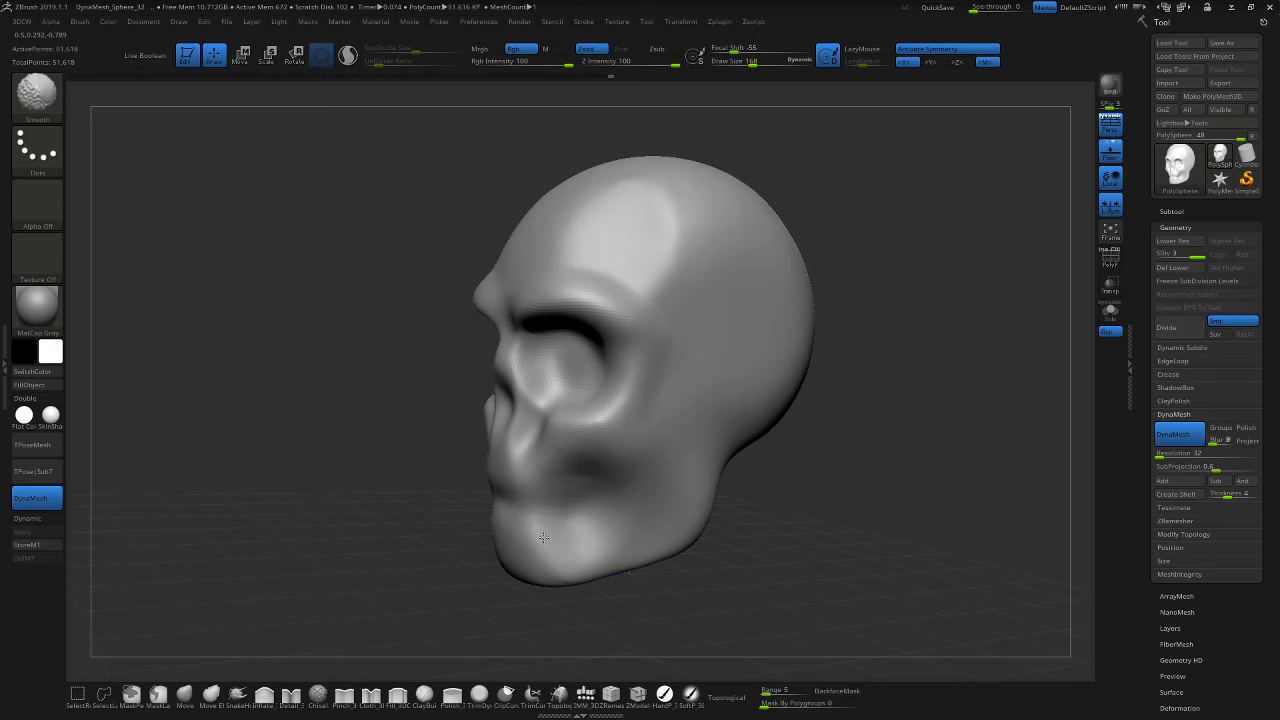
Undo the last smoothing stroke on the chin and turn the head to a three-quarter view.
key(ctrl+z)
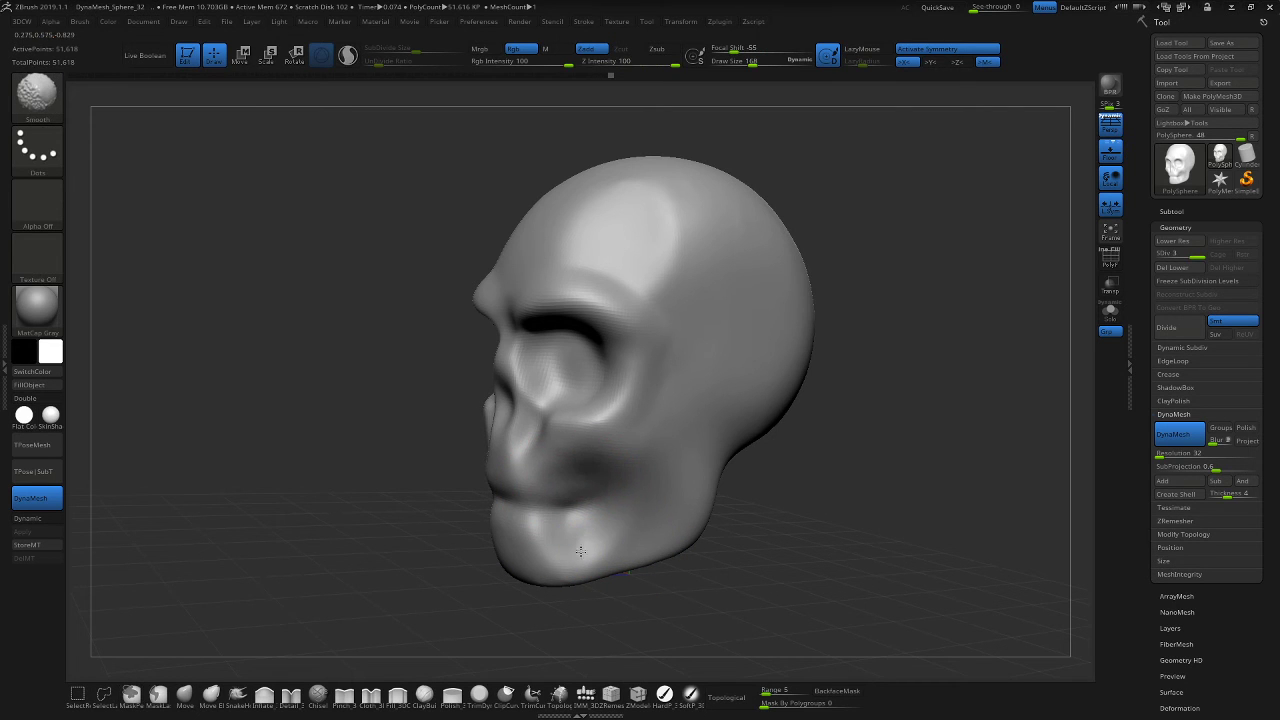
drag(757, 529, 915, 529)
alt+drag(749, 437, 895, 480)
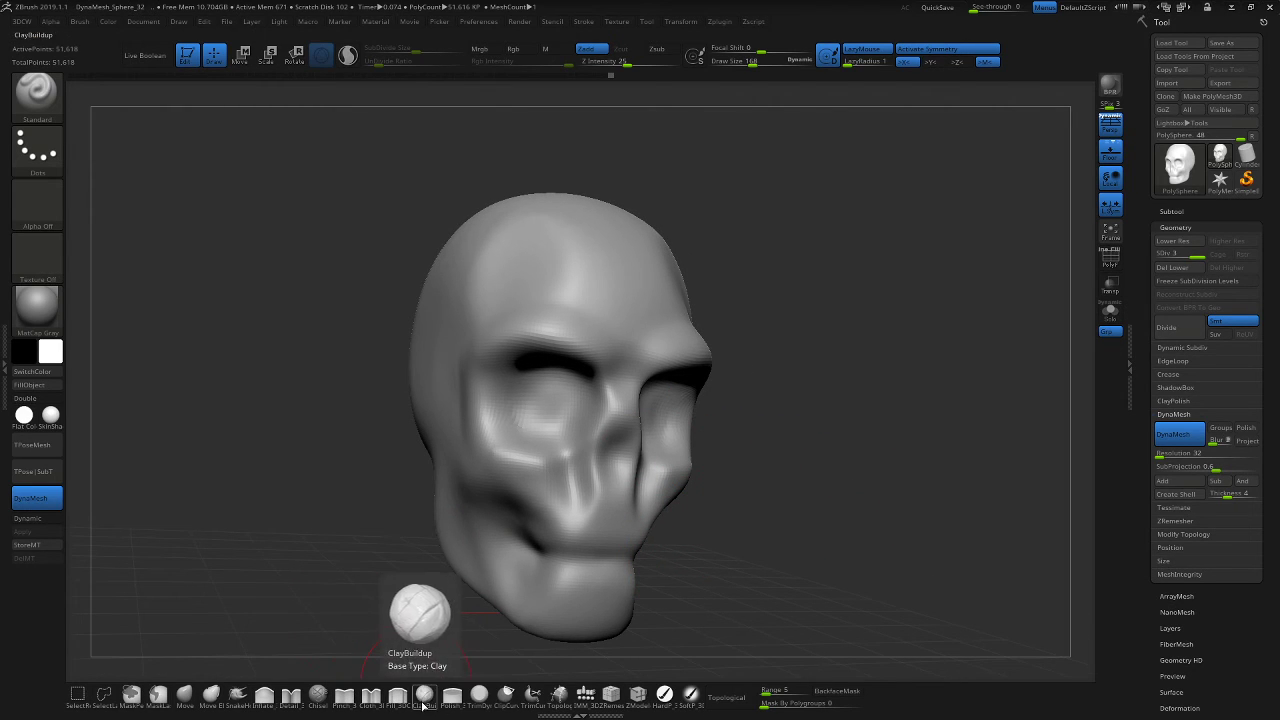
Build up the outer rim of the eye socket and the brow ridges with the ClayBuildup brush.
click(423, 700)
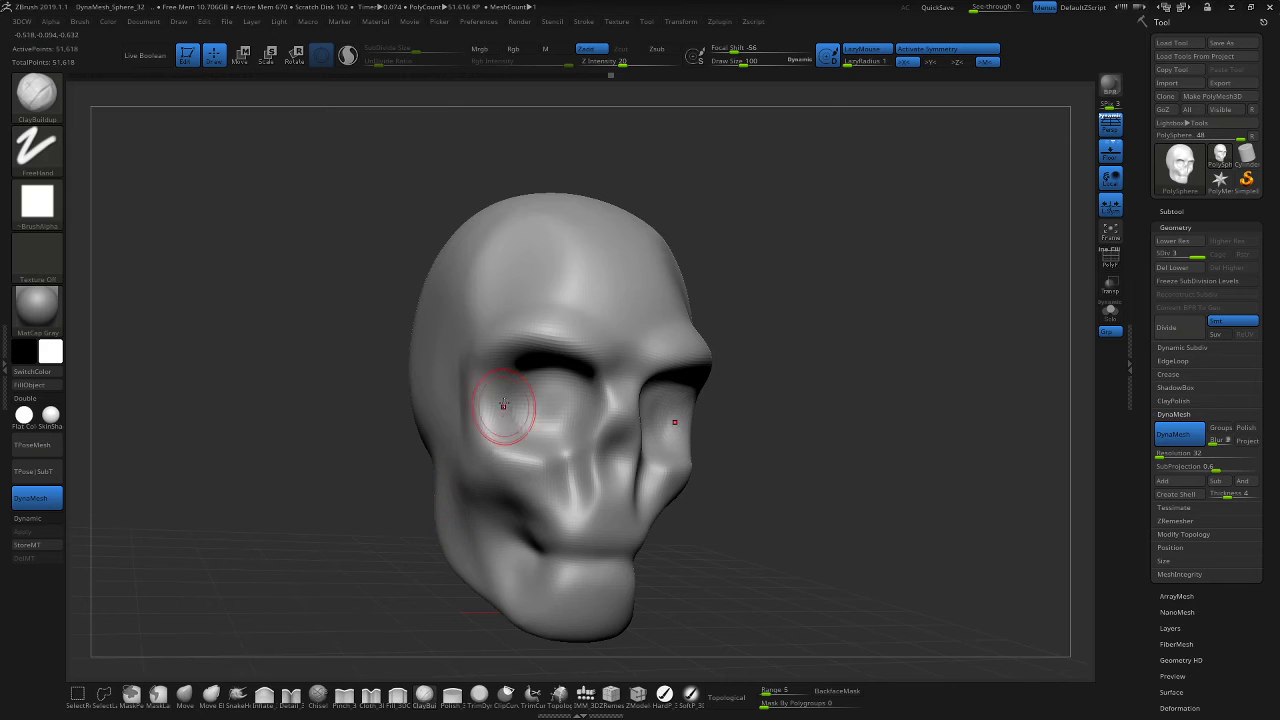
mouse_move(503, 408)
mouse_down()
mouse_move(481, 405)
mouse_move(496, 343)
mouse_up()
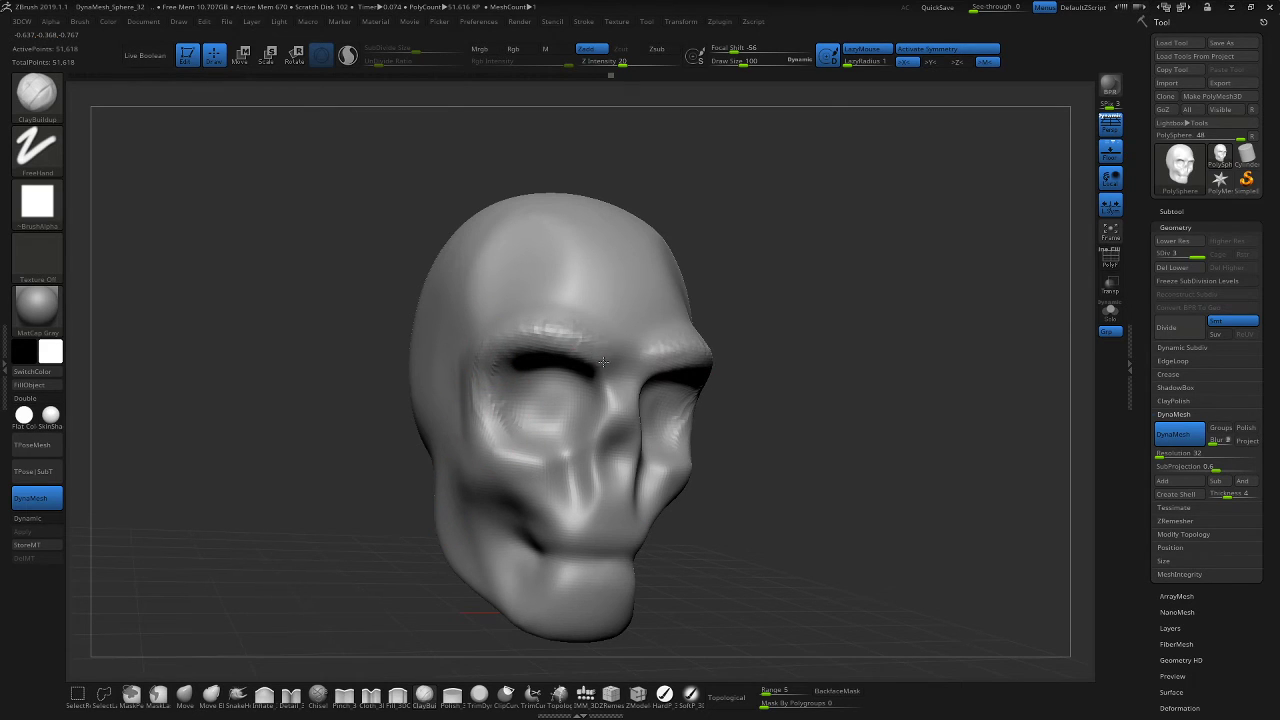
drag(603, 362, 634, 355)
drag(846, 450, 824, 446)
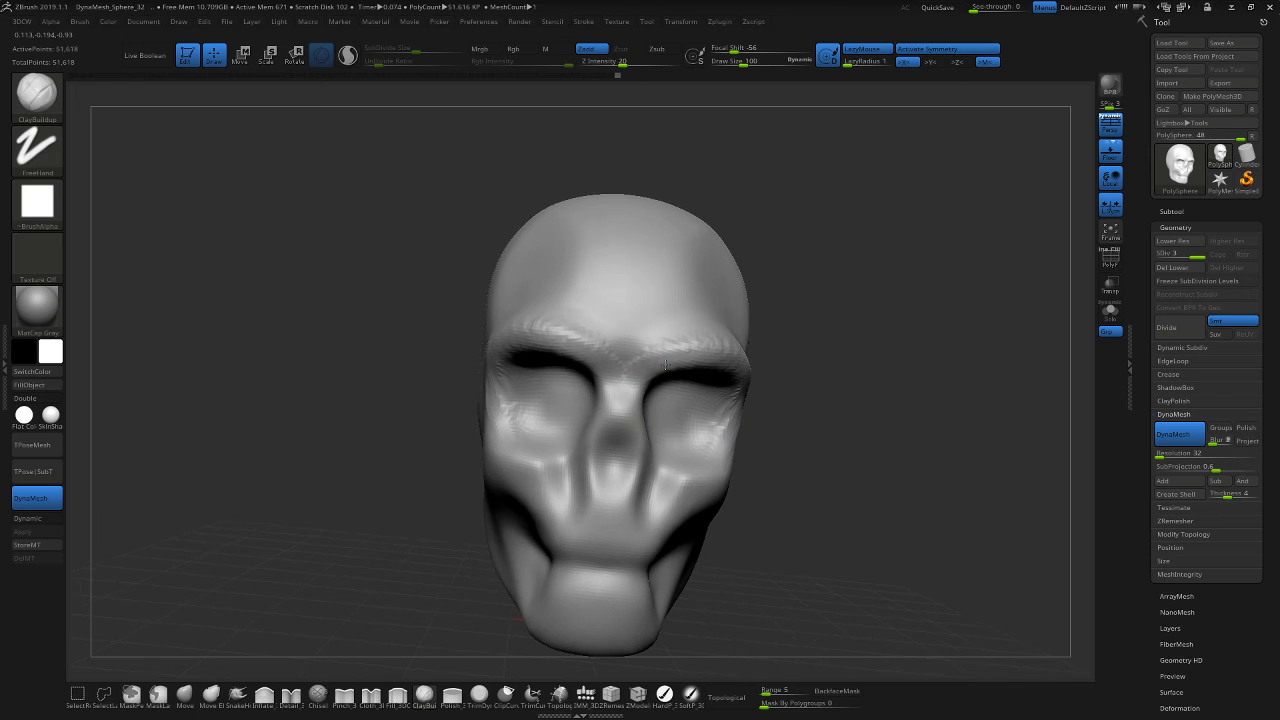
mouse_move(652, 369)
mouse_down()
mouse_move(745, 369)
mouse_move(750, 386)
mouse_up()
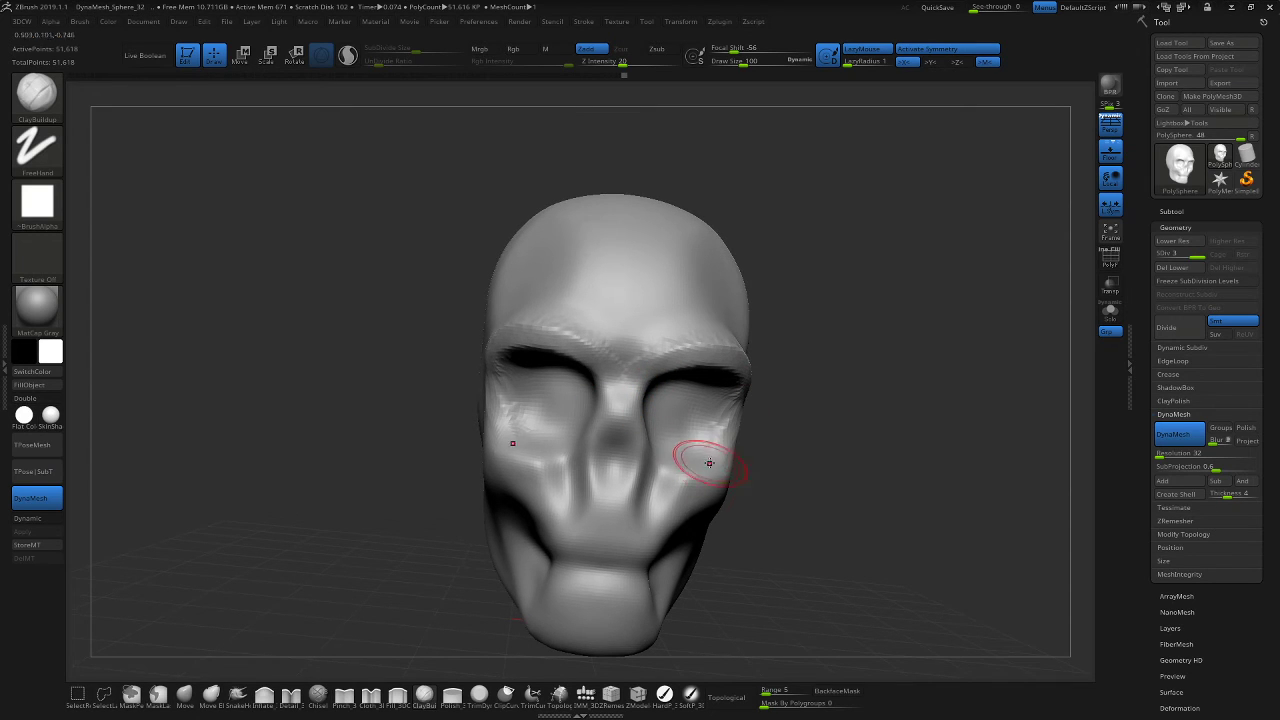
Add clay to the cheekbone and outer eye socket rim, and smooth the brow ridge above.
drag(706, 449, 673, 444)
drag(831, 434, 677, 423)
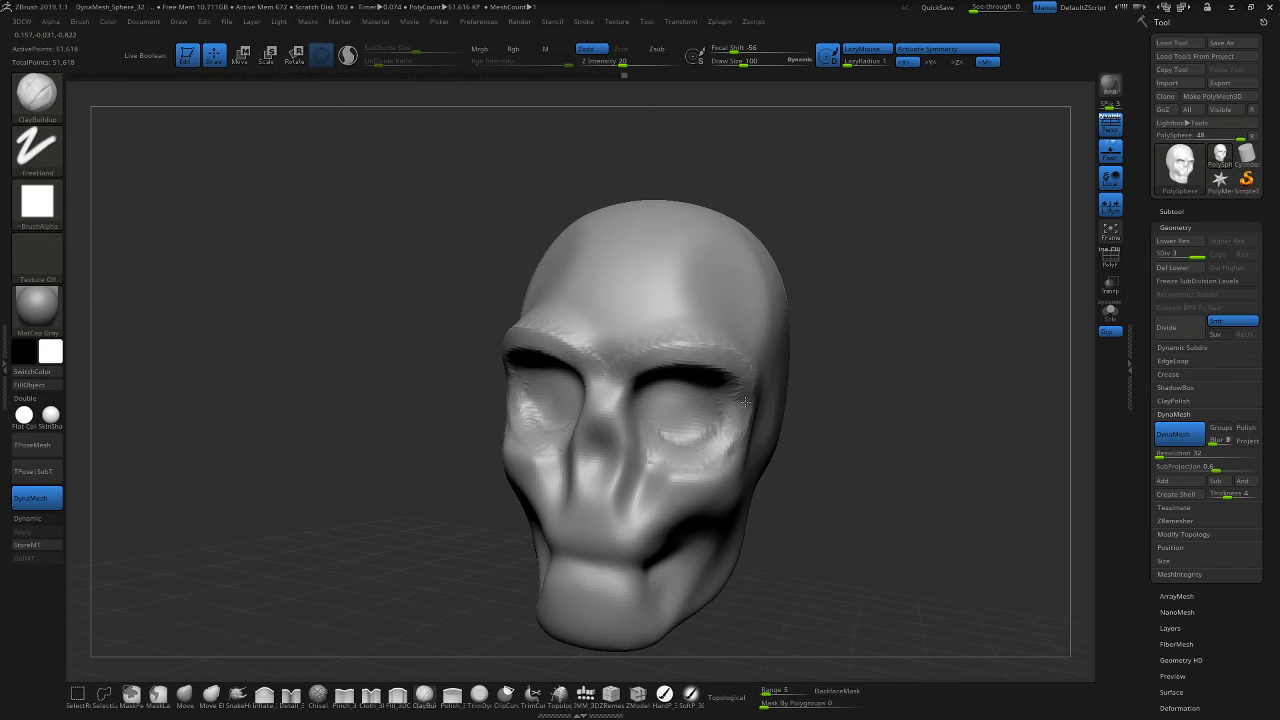
mouse_move(745, 402)
mouse_down()
mouse_move(737, 424)
mouse_move(671, 438)
mouse_move(735, 445)
mouse_up()
shift+drag(752, 354, 645, 350)
Build up clay along the side of the nose and on the cheekbone.
drag(806, 437, 885, 435)
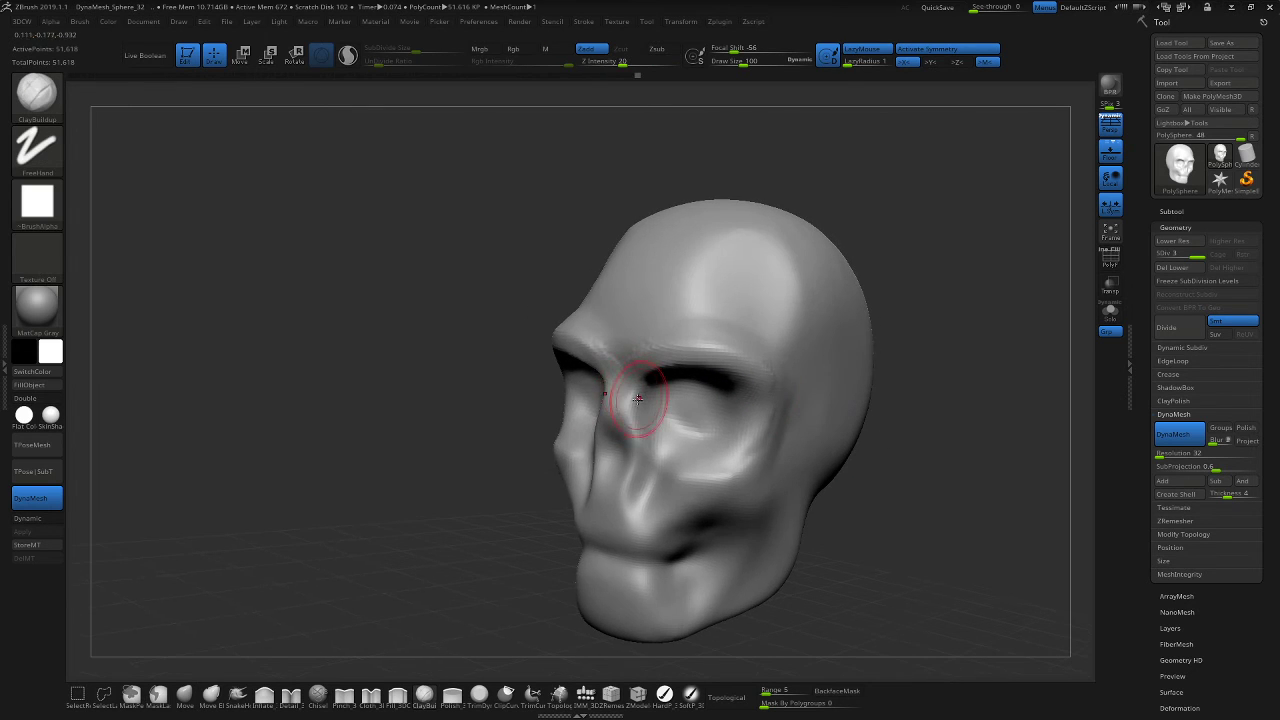
drag(620, 407, 626, 428)
drag(950, 488, 967, 474)
mouse_move(622, 414)
mouse_down()
mouse_move(637, 438)
mouse_move(627, 466)
mouse_up()
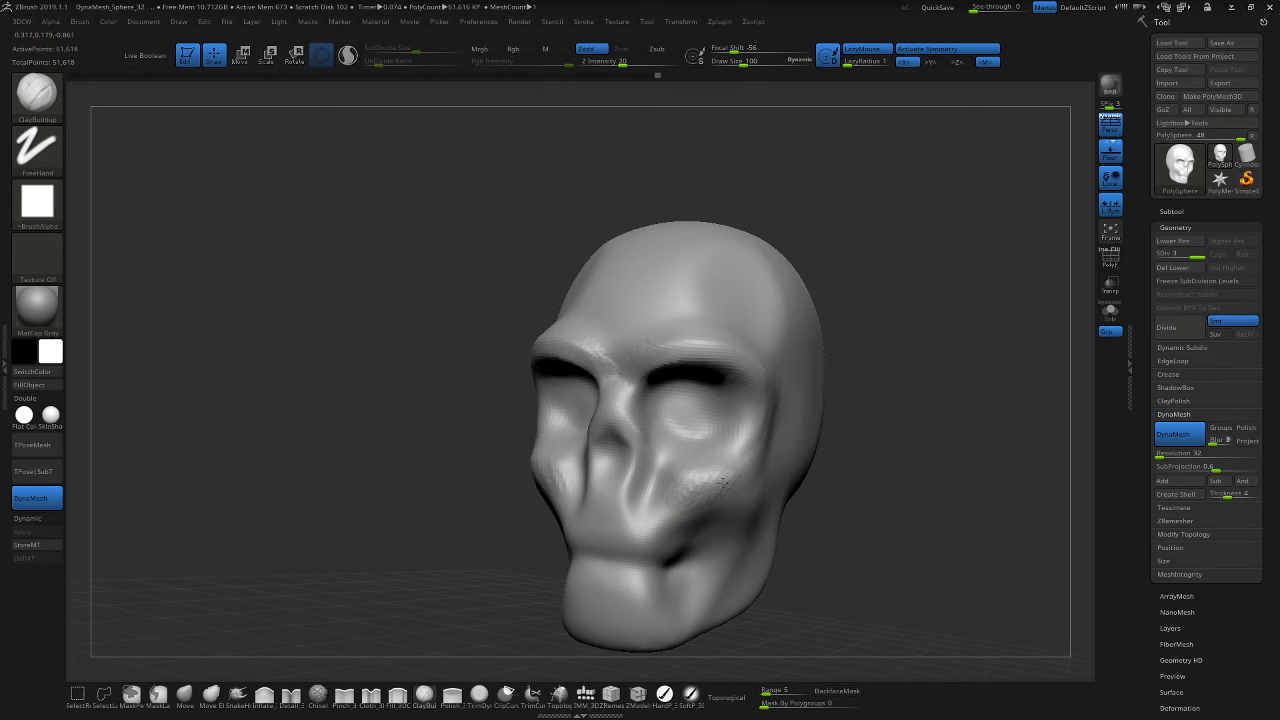
Smooth the added clay on the underside of the cheekbone into the hollow of the cheek.
drag(917, 471, 903, 477)
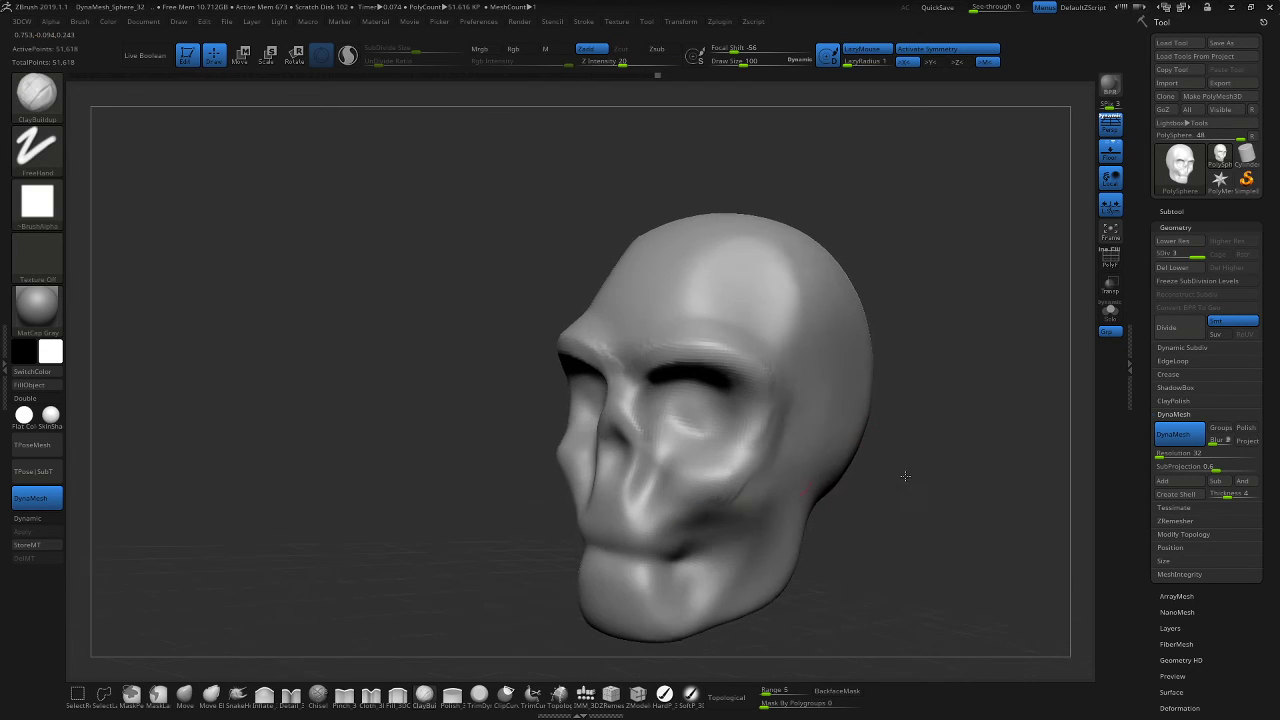
shift+drag(740, 483, 728, 496)
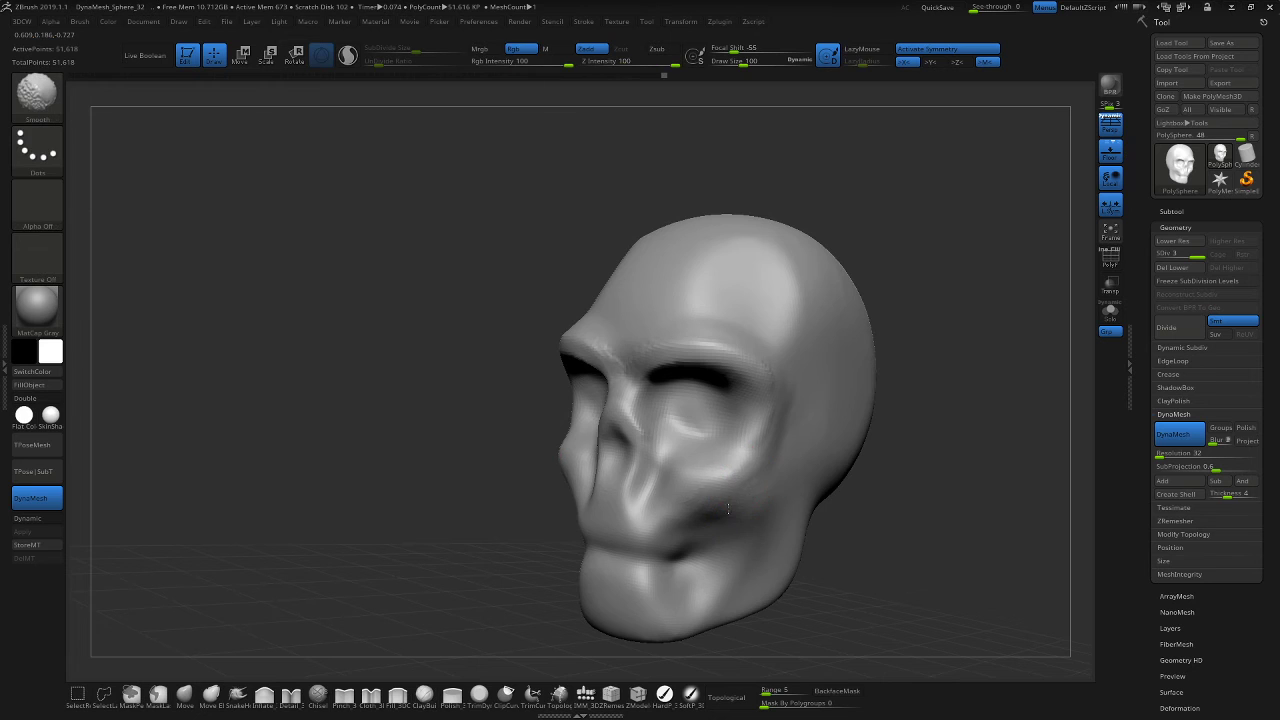
drag(945, 507, 944, 472)
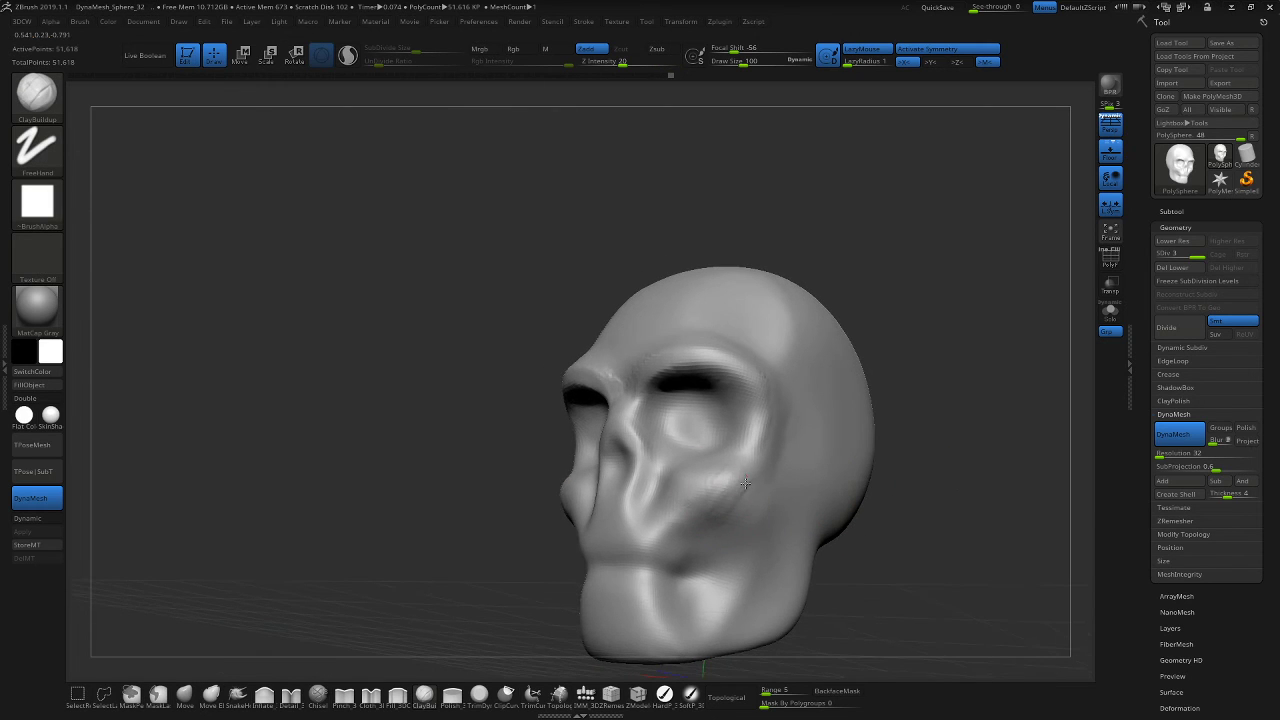
drag(884, 515, 948, 505)
shift+drag(743, 497, 768, 510)
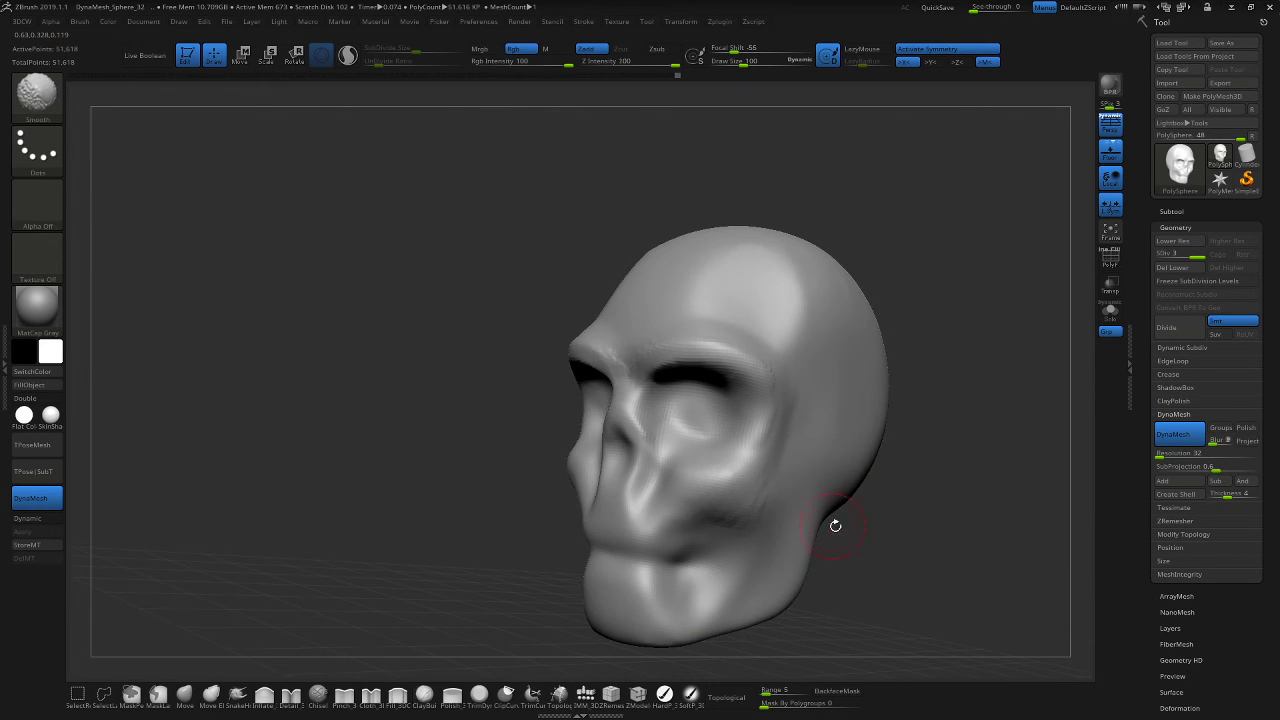
Build up rounded eyeball forms inside the eye sockets with ClayBuildup and smooth them.
drag(890, 524, 930, 450)
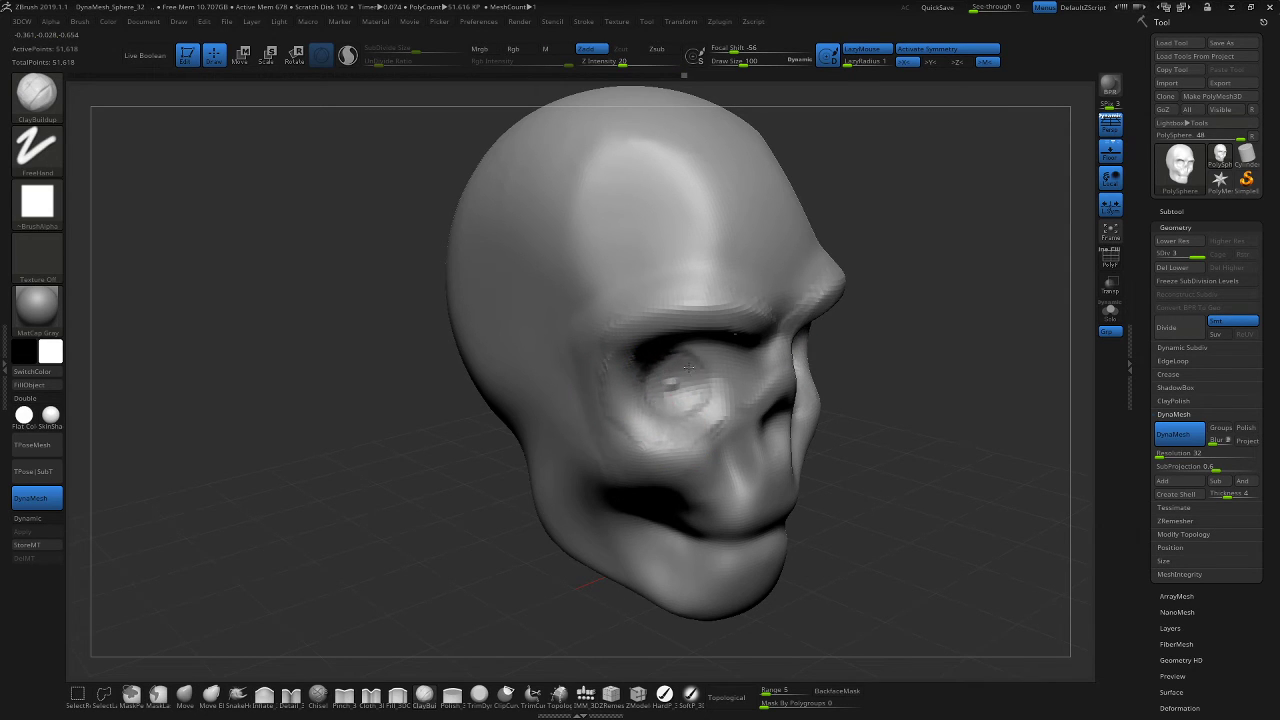
key(shift)
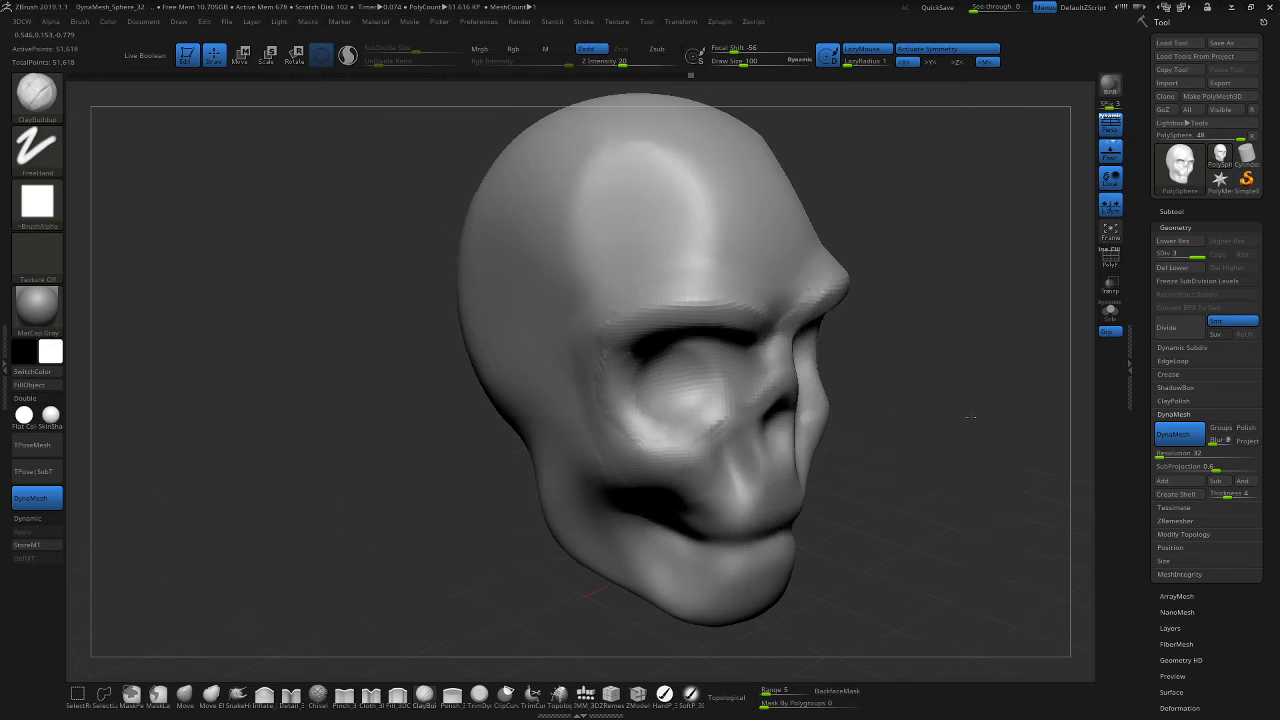
drag(1000, 400, 930, 400)
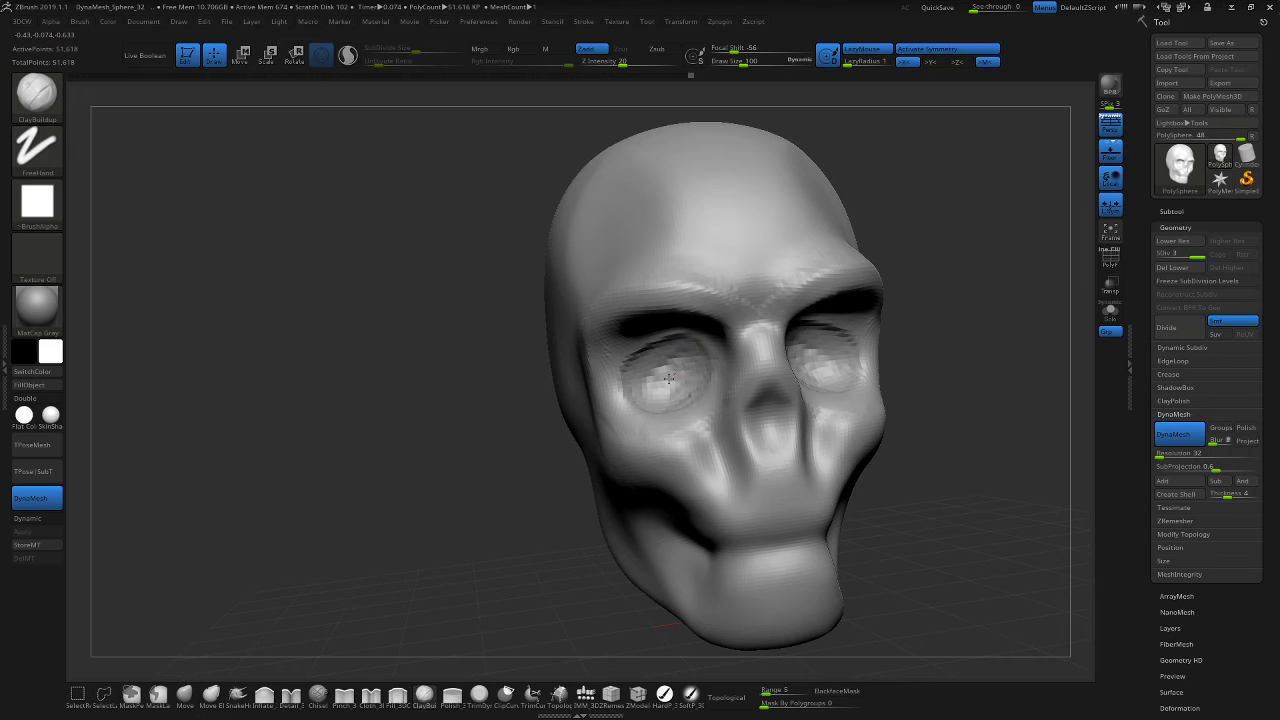
shift+drag(650, 383, 672, 392)
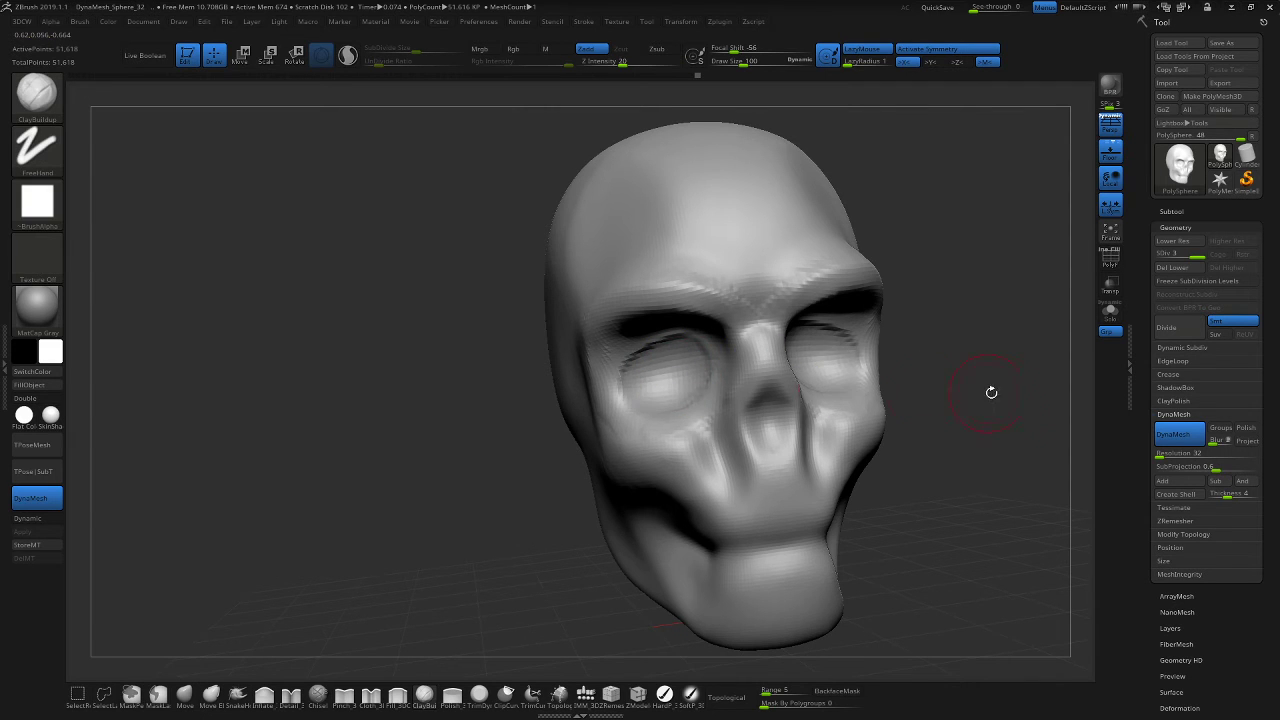
mouse_move(988, 392)
mouse_down()
mouse_move(982, 412)
mouse_move(995, 396)
mouse_up()
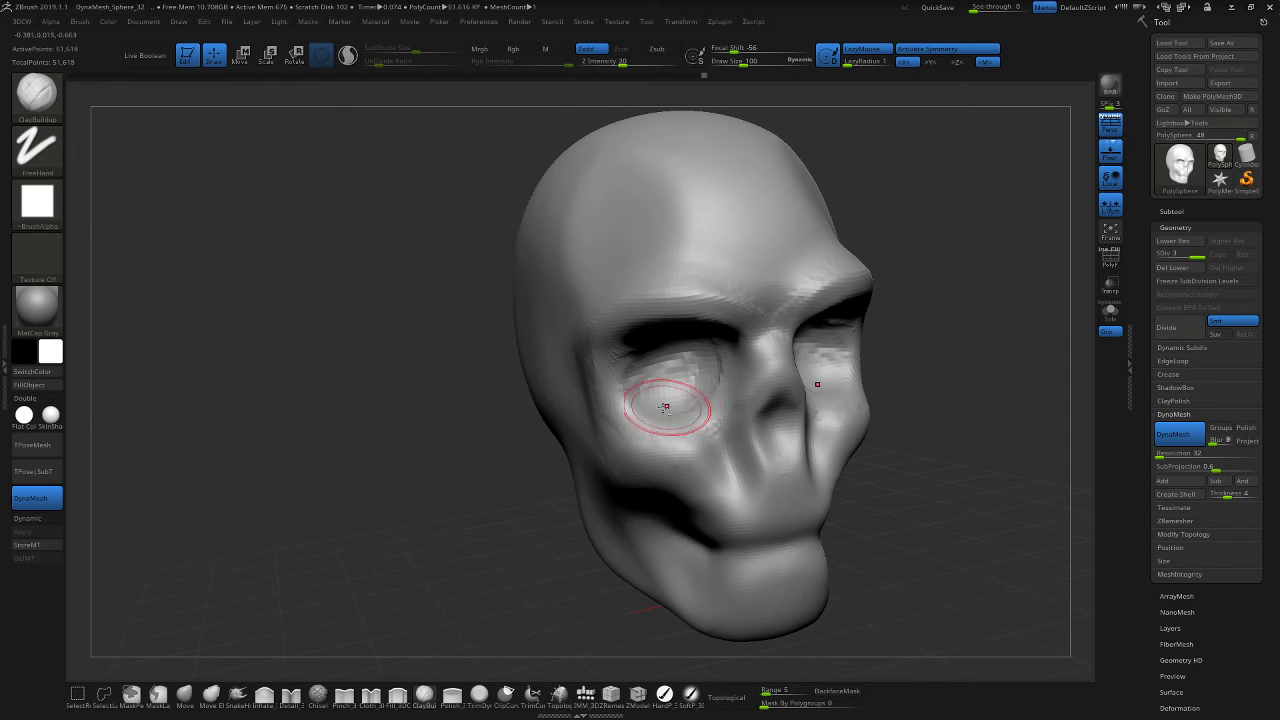
alt+right_drag(668, 405, 704, 387)
shift+drag(714, 354, 673, 367)
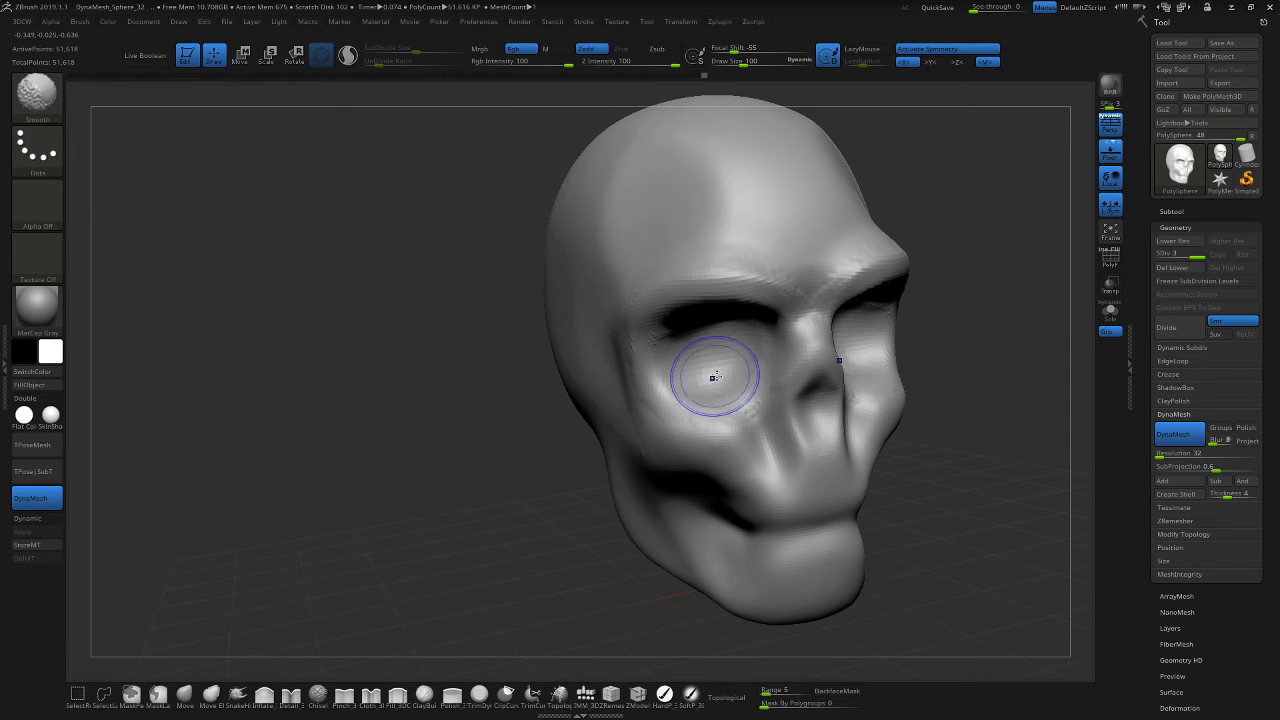
Smooth the brow ridges and the outer rims of the eye sockets from the front and side.
mouse_move(1014, 406)
mouse_down()
mouse_move(986, 391)
mouse_move(858, 421)
mouse_move(942, 408)
mouse_move(893, 412)
mouse_move(881, 379)
mouse_move(876, 422)
mouse_up()
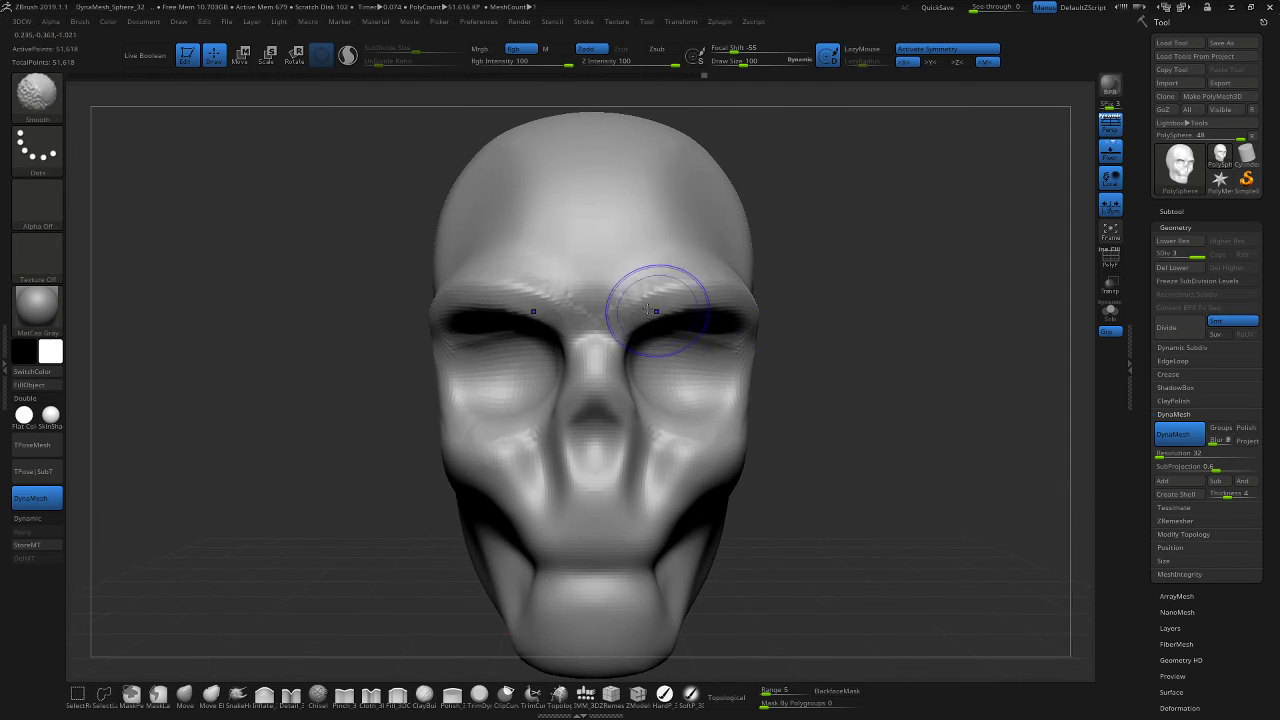
shift+drag(656, 311, 717, 280)
mouse_move(949, 380)
alt+mouse_down()
mouse_move(790, 365)
mouse_move(851, 377)
alt+mouse_up()
alt+drag(757, 386, 880, 432)
shift+drag(685, 391, 691, 417)
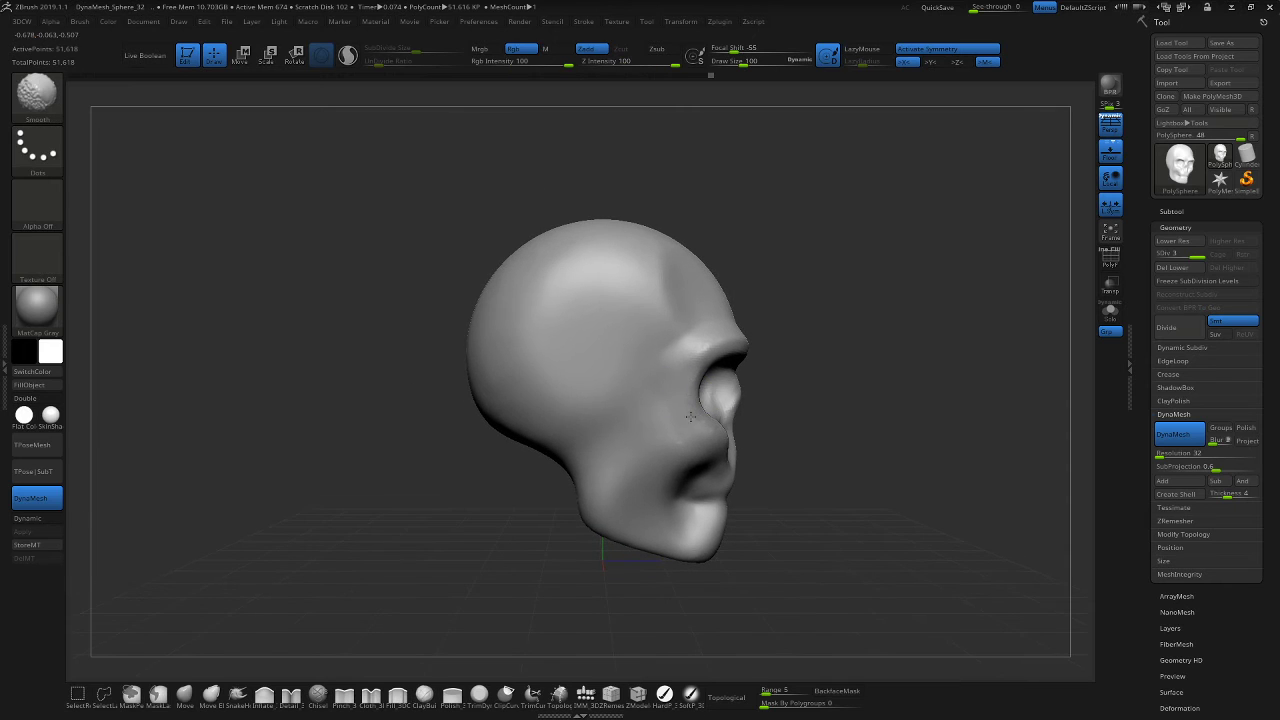
mouse_move(898, 362)
mouse_down()
mouse_move(830, 366)
mouse_move(852, 390)
mouse_up()
mouse_move(1000, 391)
mouse_down()
mouse_move(893, 394)
mouse_move(849, 414)
mouse_up()
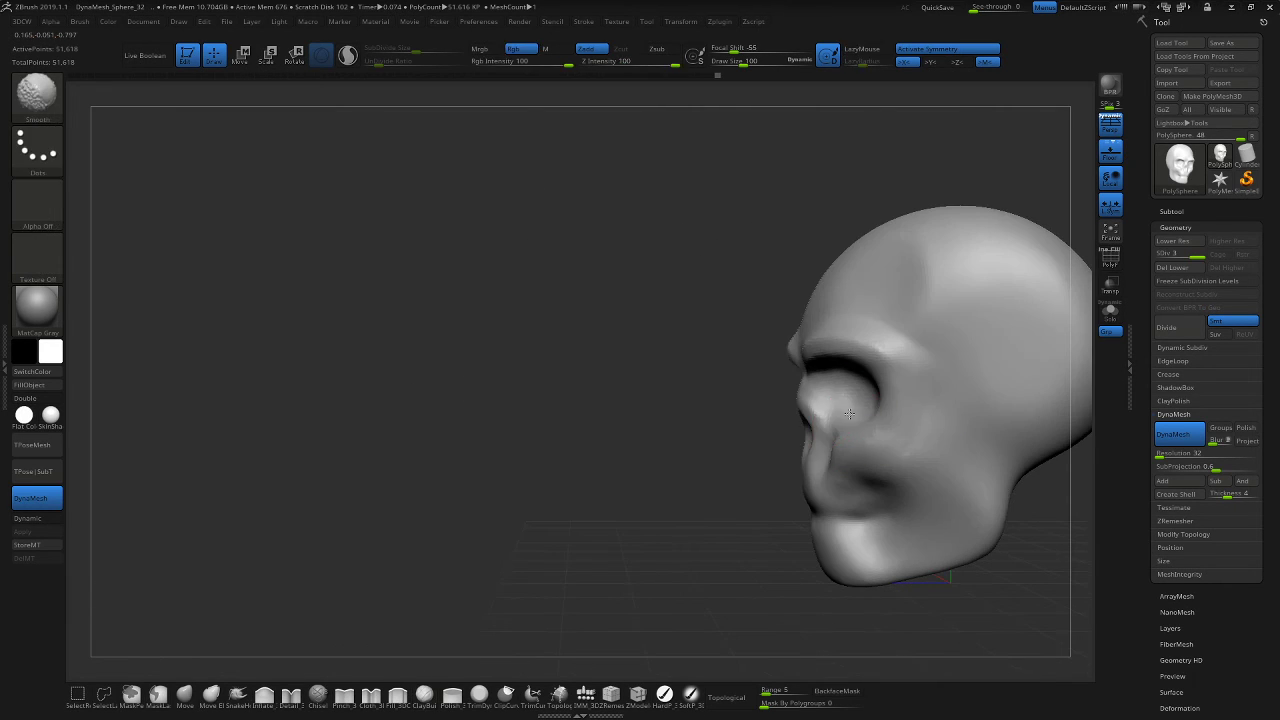
drag(535, 515, 640, 495)
mouse_move(963, 463)
alt+mouse_down()
mouse_move(868, 413)
mouse_move(1037, 437)
mouse_move(854, 426)
alt+mouse_up()
shift+drag(749, 423, 786, 391)
Add clay from the inner corner of the eye socket down along the side of the nose.
drag(1000, 412, 952, 414)
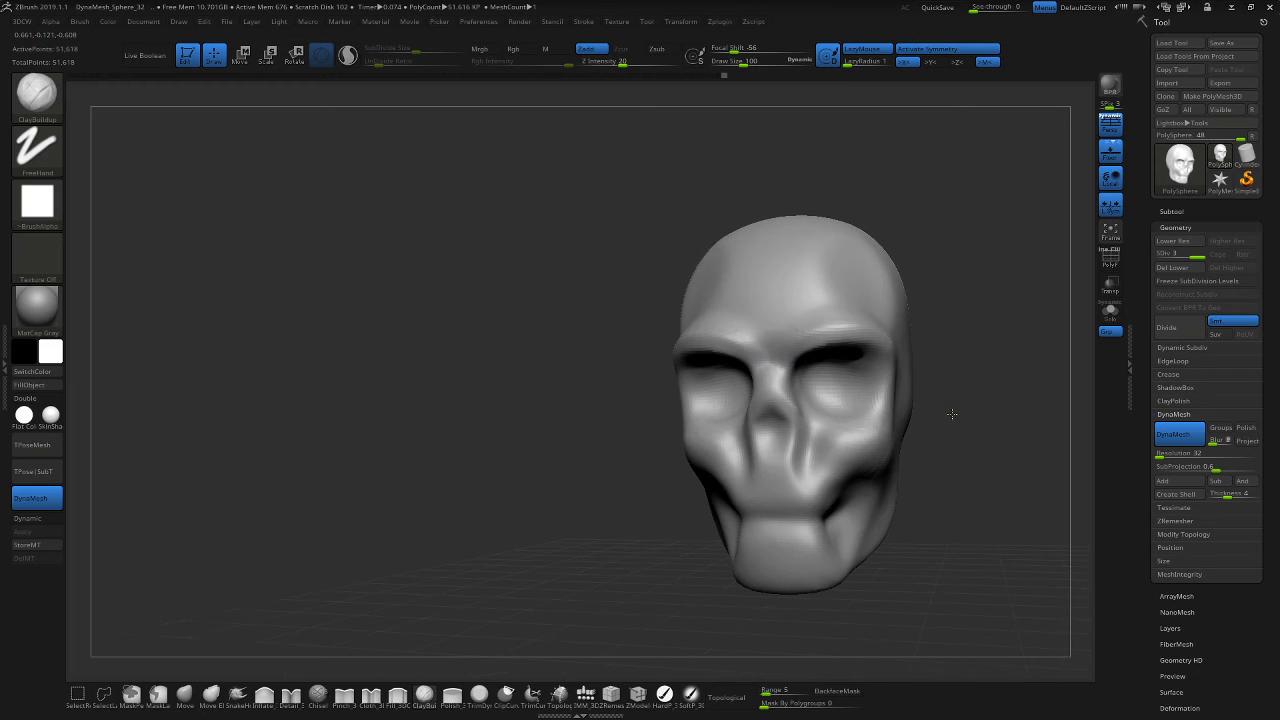
drag(562, 543, 402, 528)
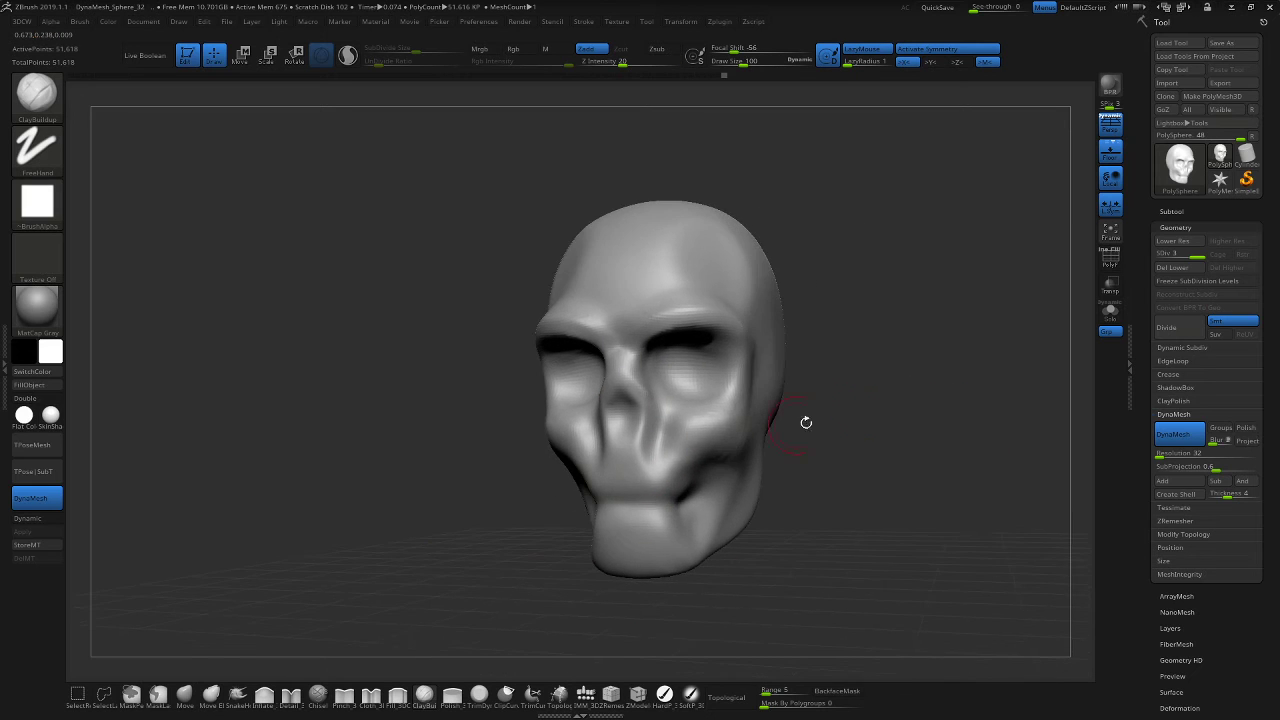
drag(806, 423, 863, 380)
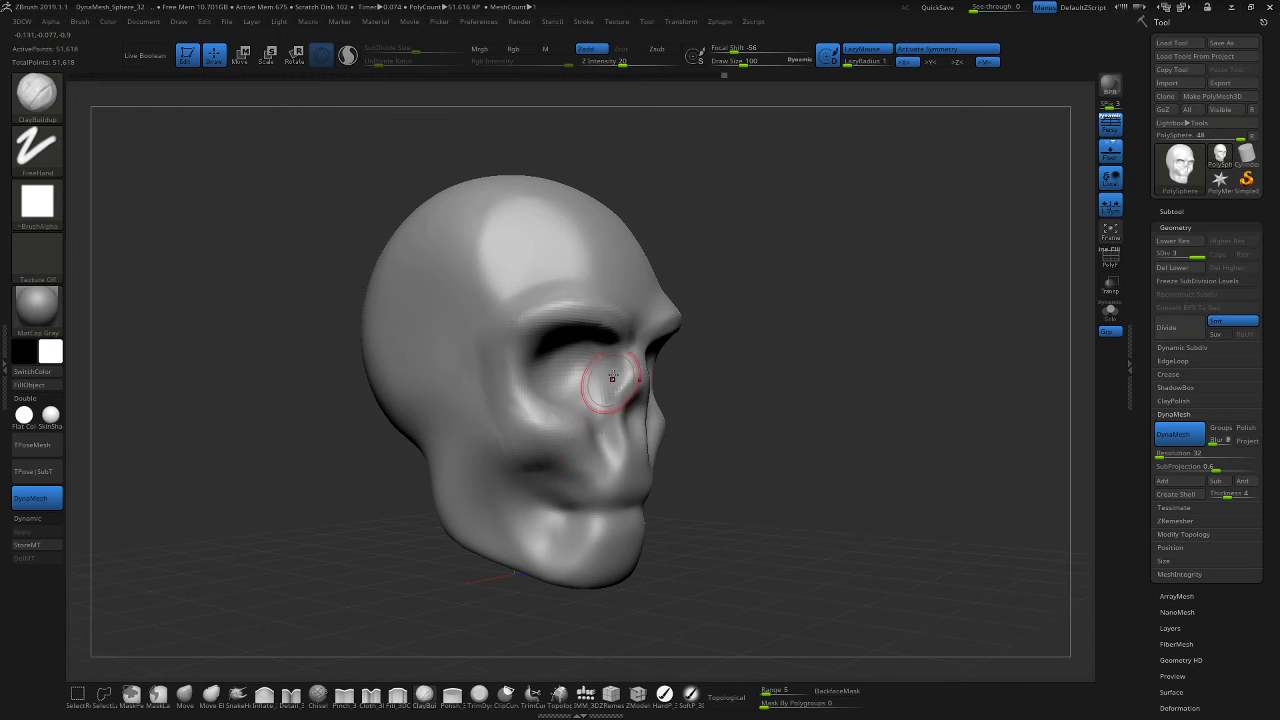
drag(612, 377, 584, 454)
drag(858, 458, 778, 461)
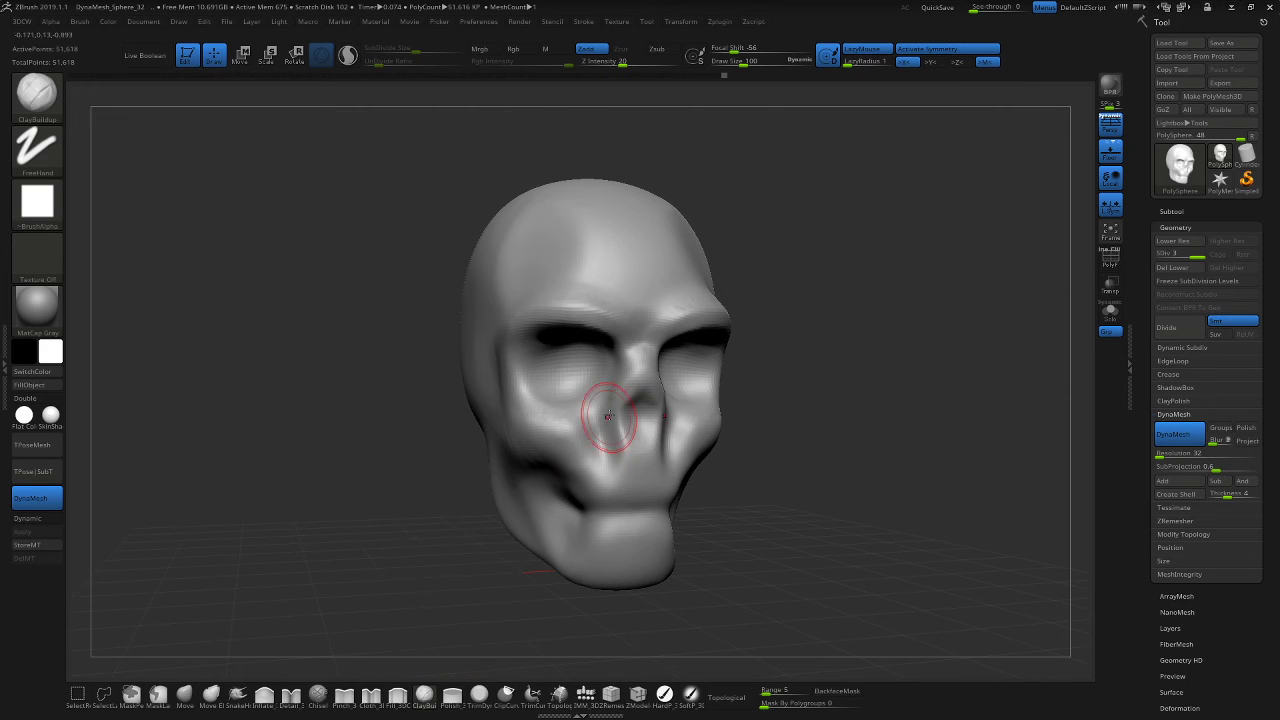
Carve a sharp mouth line between the upper jaw and the chin with the DamStandard brush.
drag(891, 440, 869, 460)
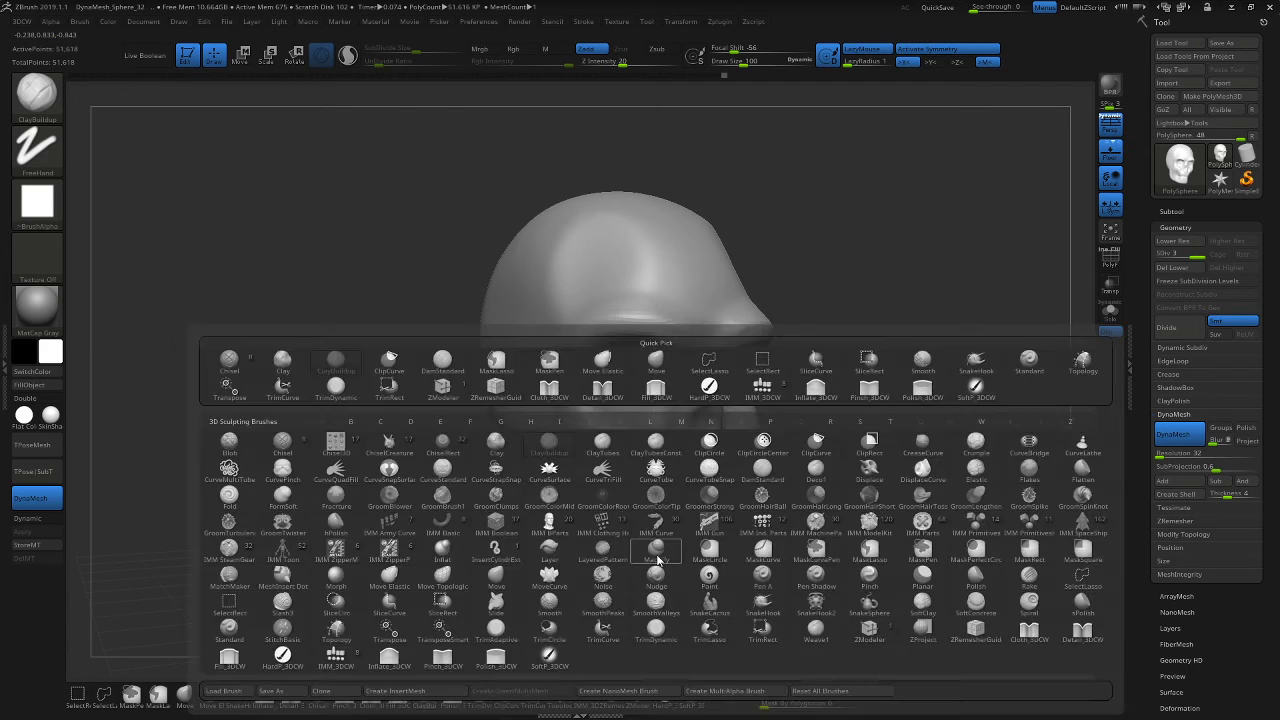
key(b)
key(d)
key(s)
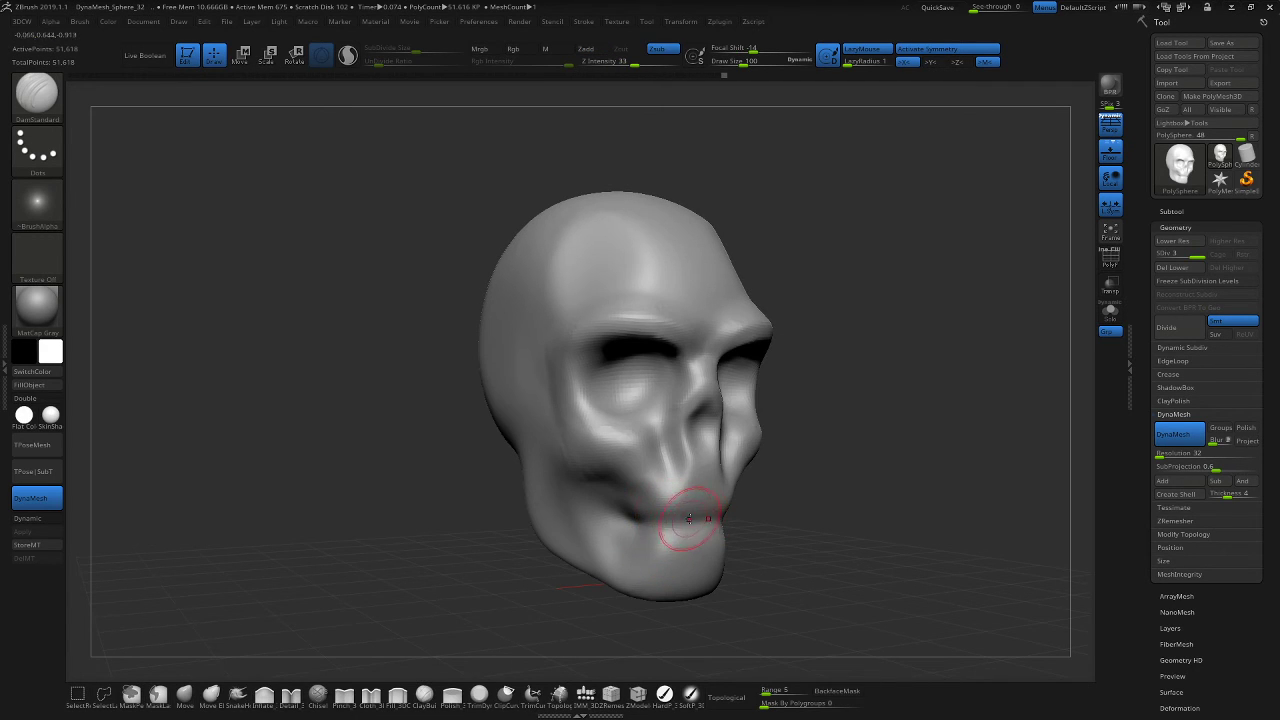
drag(698, 525, 630, 524)
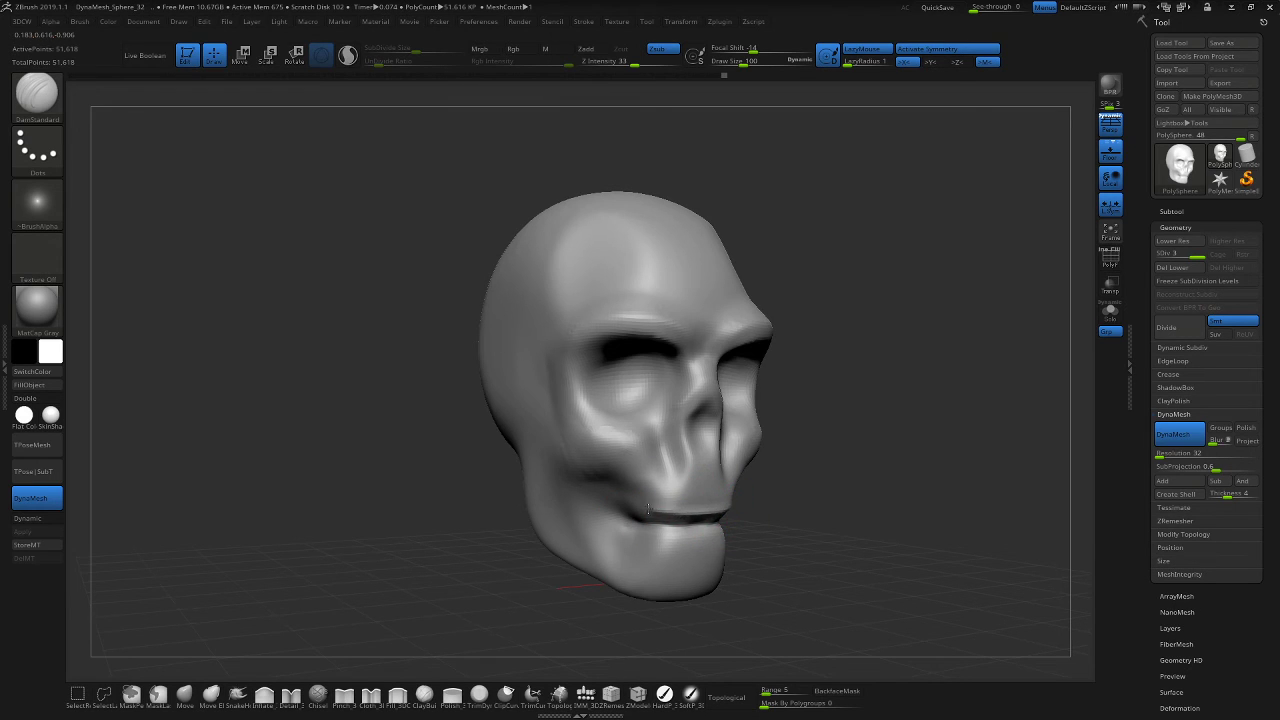
Define the edge of the brow ridge with DamStandard and smooth the lower rim of the eye socket.
drag(849, 497, 823, 491)
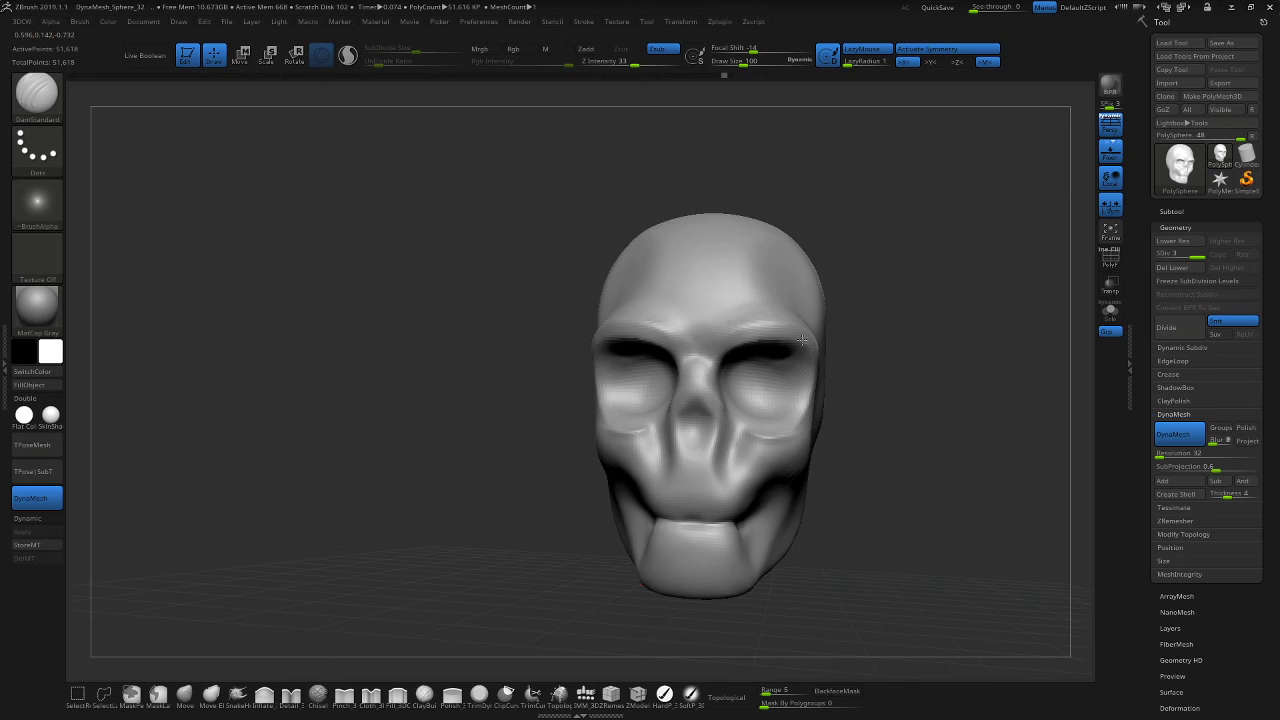
mouse_move(802, 340)
mouse_down()
mouse_move(721, 354)
mouse_move(707, 342)
mouse_up()
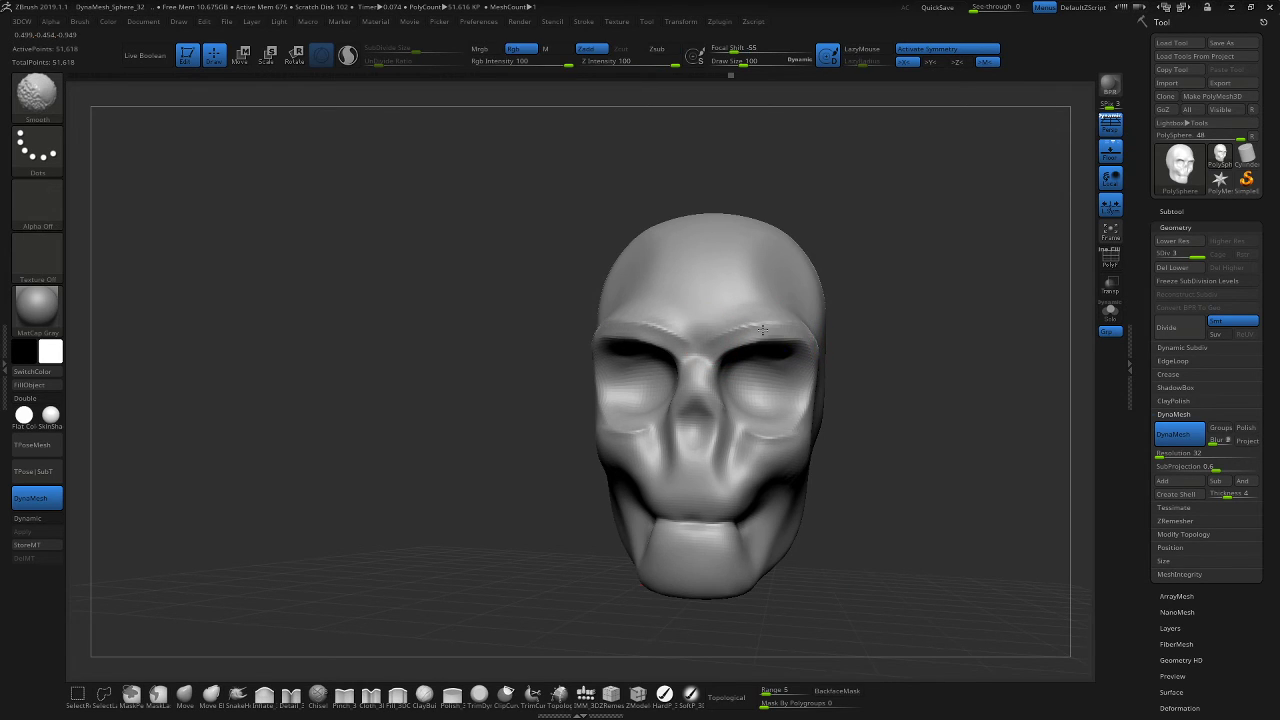
drag(923, 409, 842, 416)
shift+drag(757, 438, 842, 396)
Carve creases beside the nasal opening and down the inner cheek.
mouse_move(1010, 436)
mouse_down()
mouse_move(968, 445)
mouse_move(965, 489)
mouse_move(1009, 434)
mouse_move(977, 429)
mouse_up()
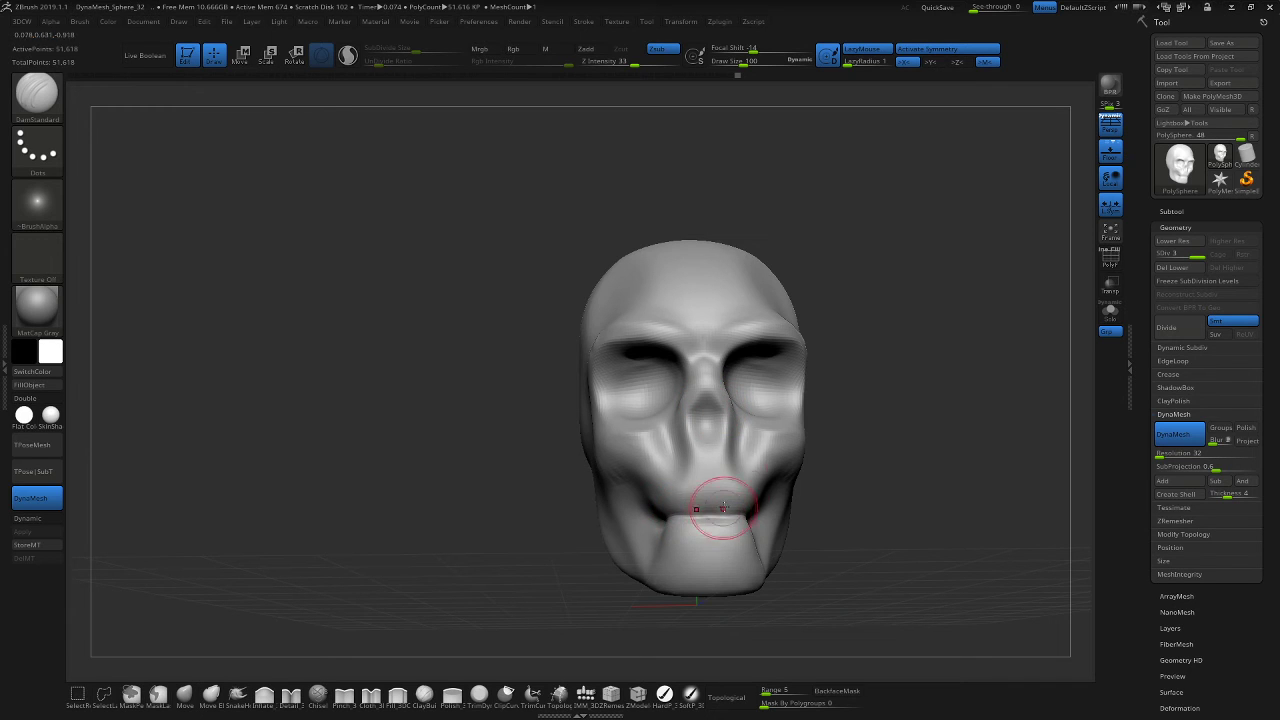
drag(930, 432, 921, 481)
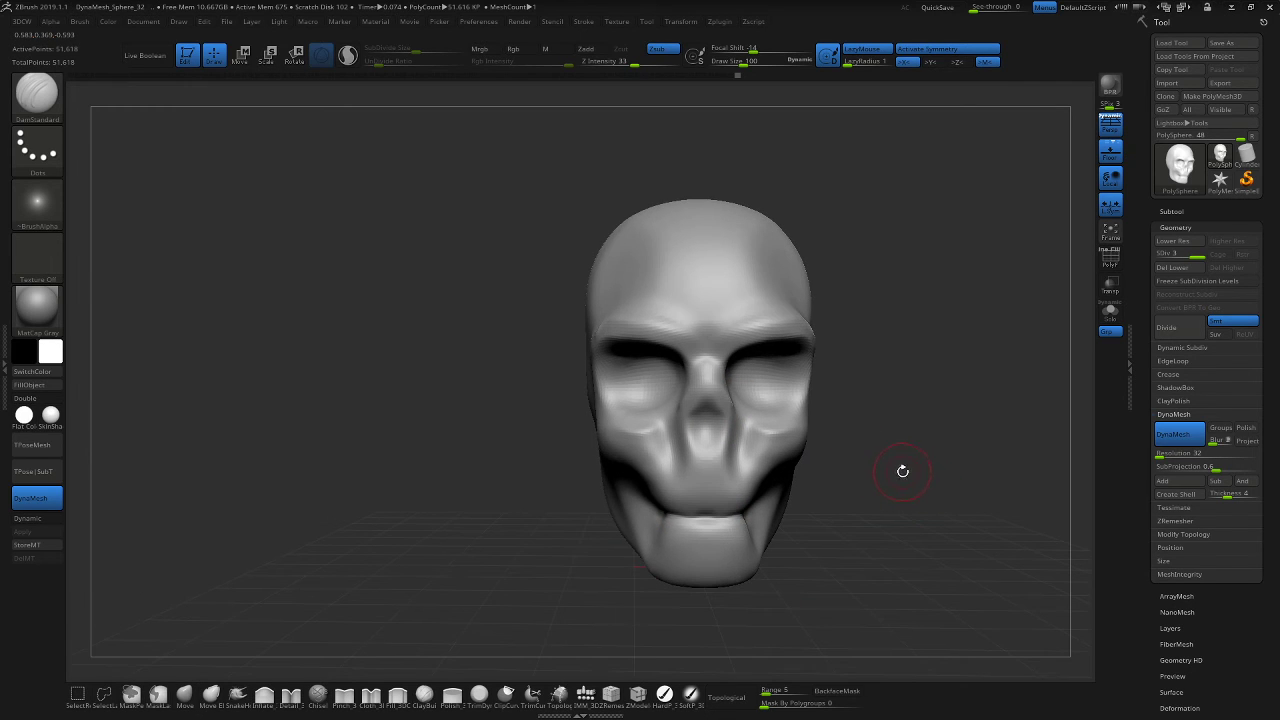
drag(839, 475, 848, 470)
drag(726, 448, 730, 468)
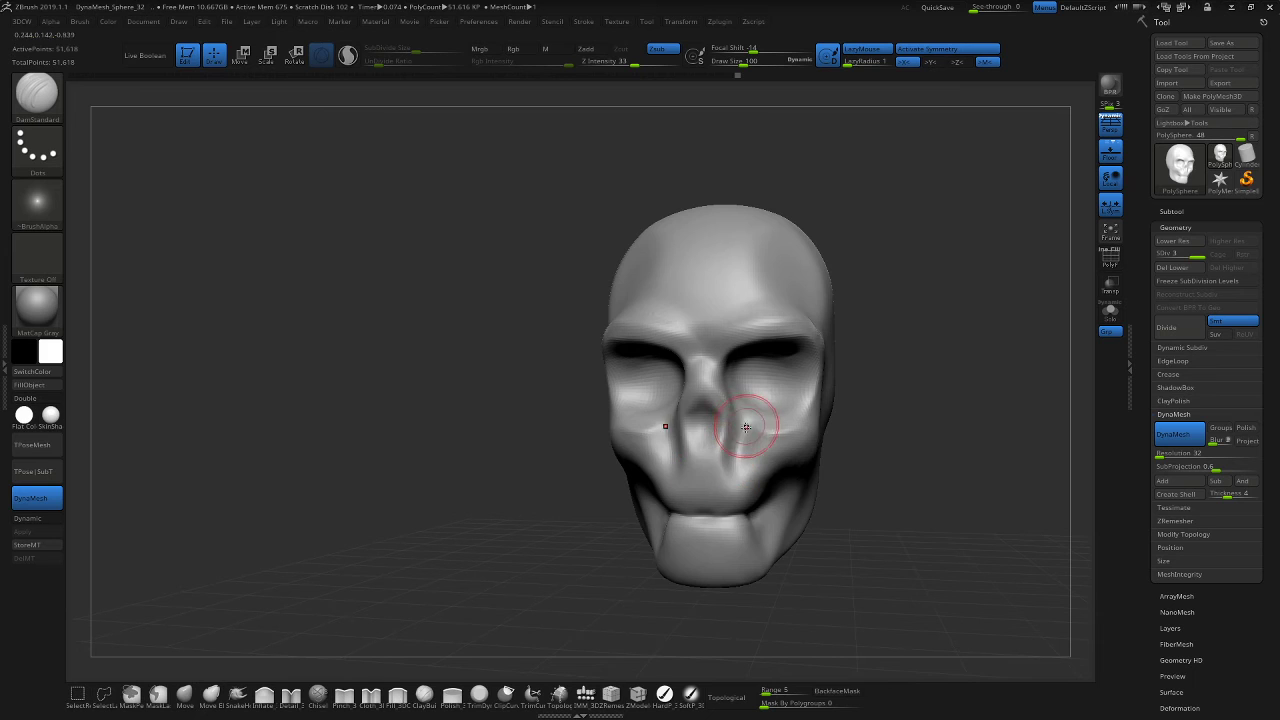
drag(748, 423, 754, 443)
drag(846, 453, 883, 449)
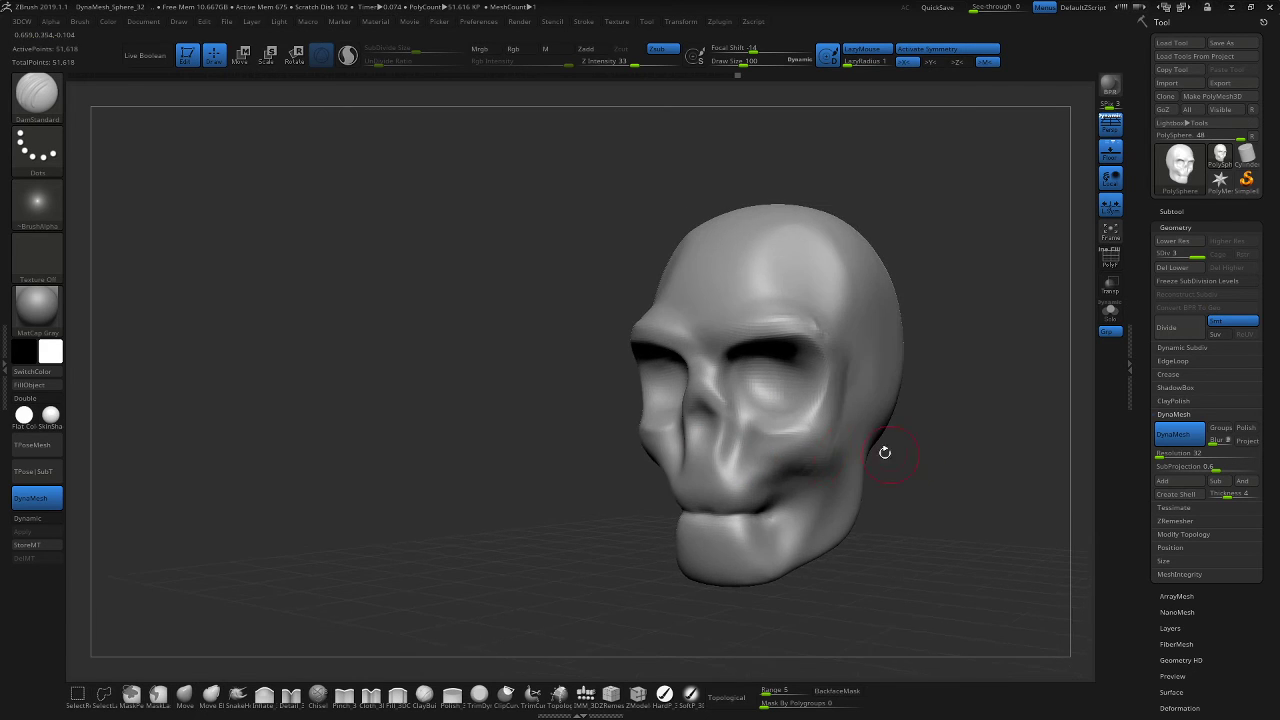
Try carving a crease from the mouth corner up under the cheekbone, undoing the stroke.
drag(737, 494, 807, 431)
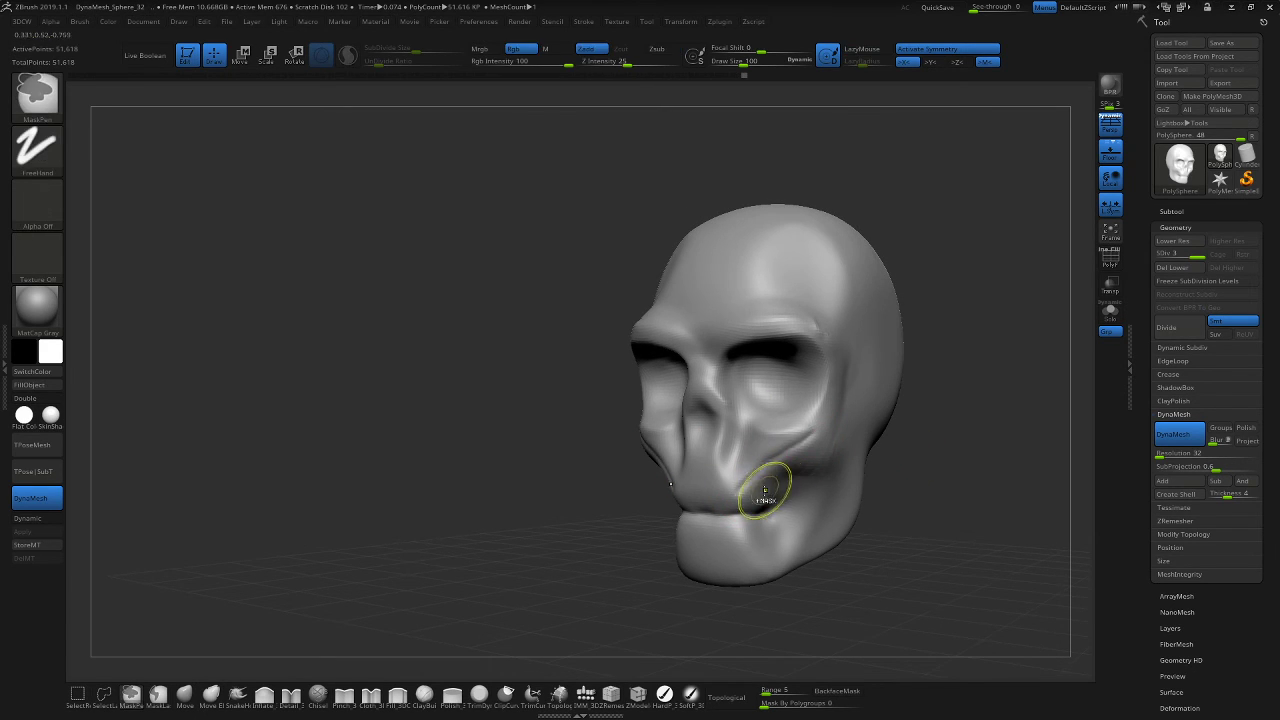
key(ctrl+z)
Carve short vertical tooth grooves across the mouth line on the upper and lower jaw.
mouse_move(718, 494)
mouse_down()
mouse_move(732, 537)
mouse_move(704, 526)
mouse_up()
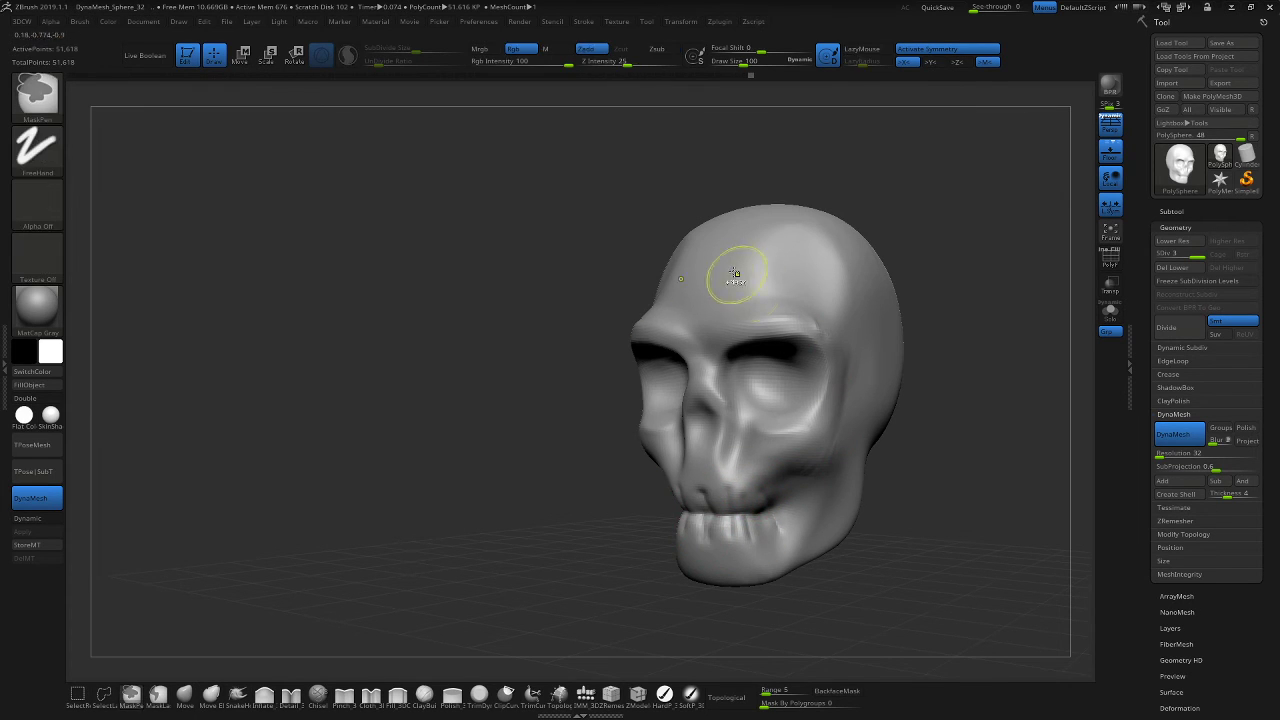
Try carving diagonal creases from between the brows up across the forehead.
key(ctrl+z)
drag(709, 314, 802, 220)
drag(930, 286, 1020, 354)
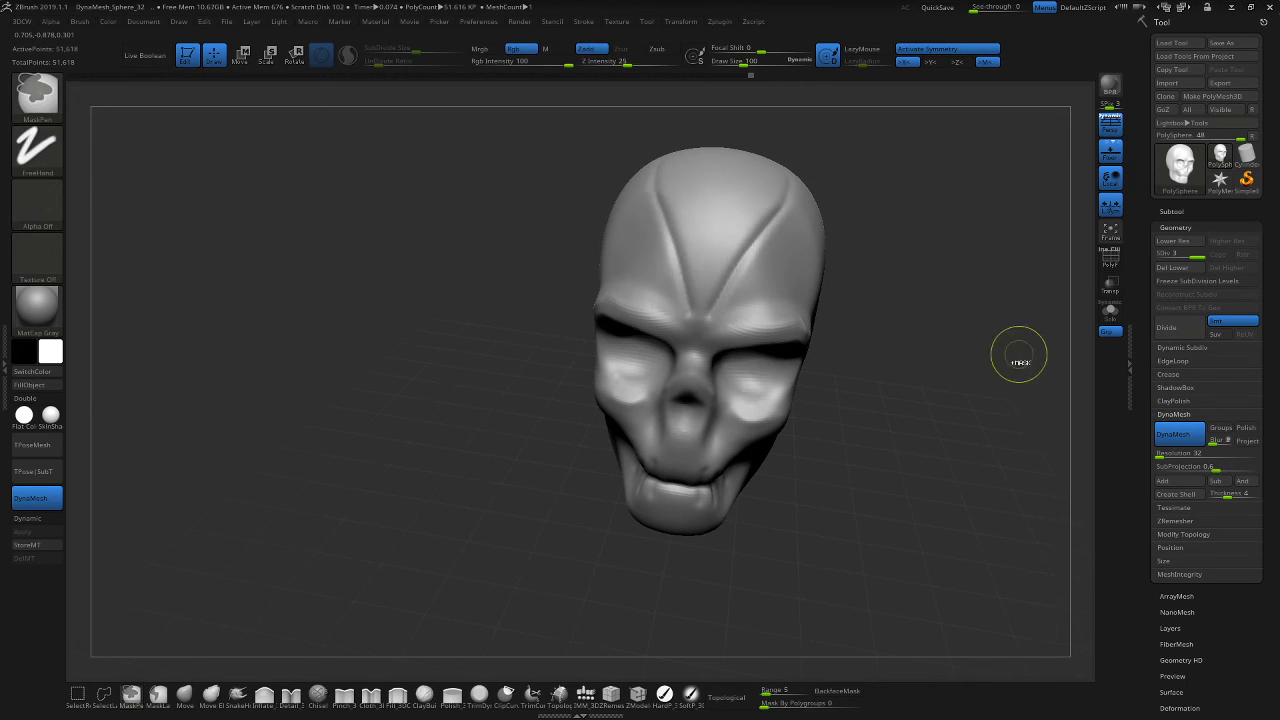
key(ctrl+z)
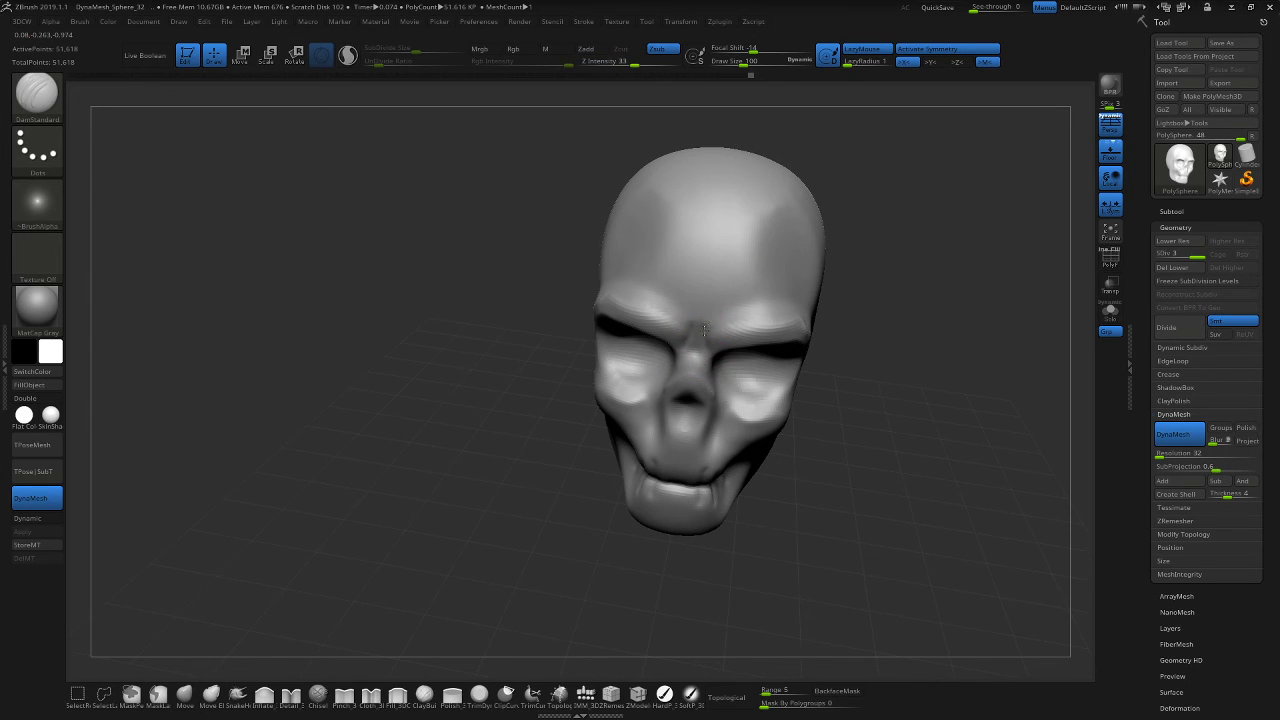
Smooth the area between the brows and the side of the nose bridge beside the inner eye socket.
shift+drag(720, 348, 731, 366)
mouse_move(913, 400)
mouse_down()
mouse_move(935, 389)
mouse_move(995, 413)
mouse_up()
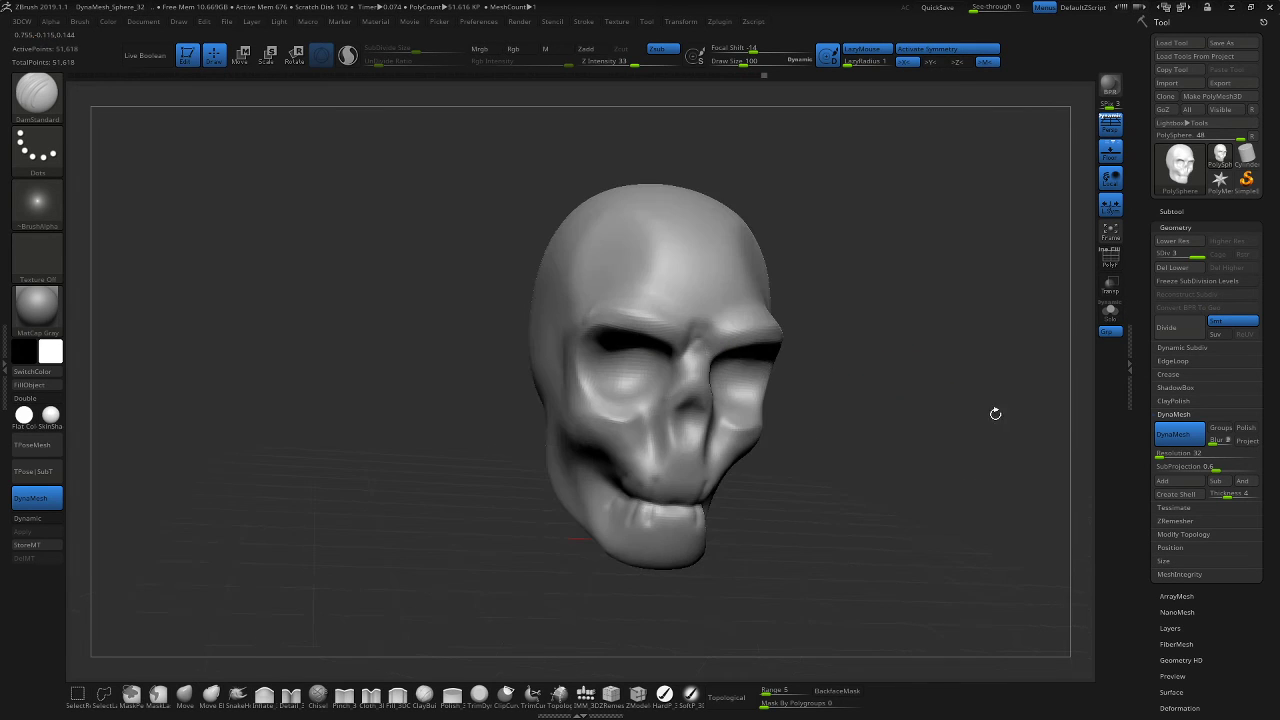
key(shift)
drag(780, 360, 894, 429)
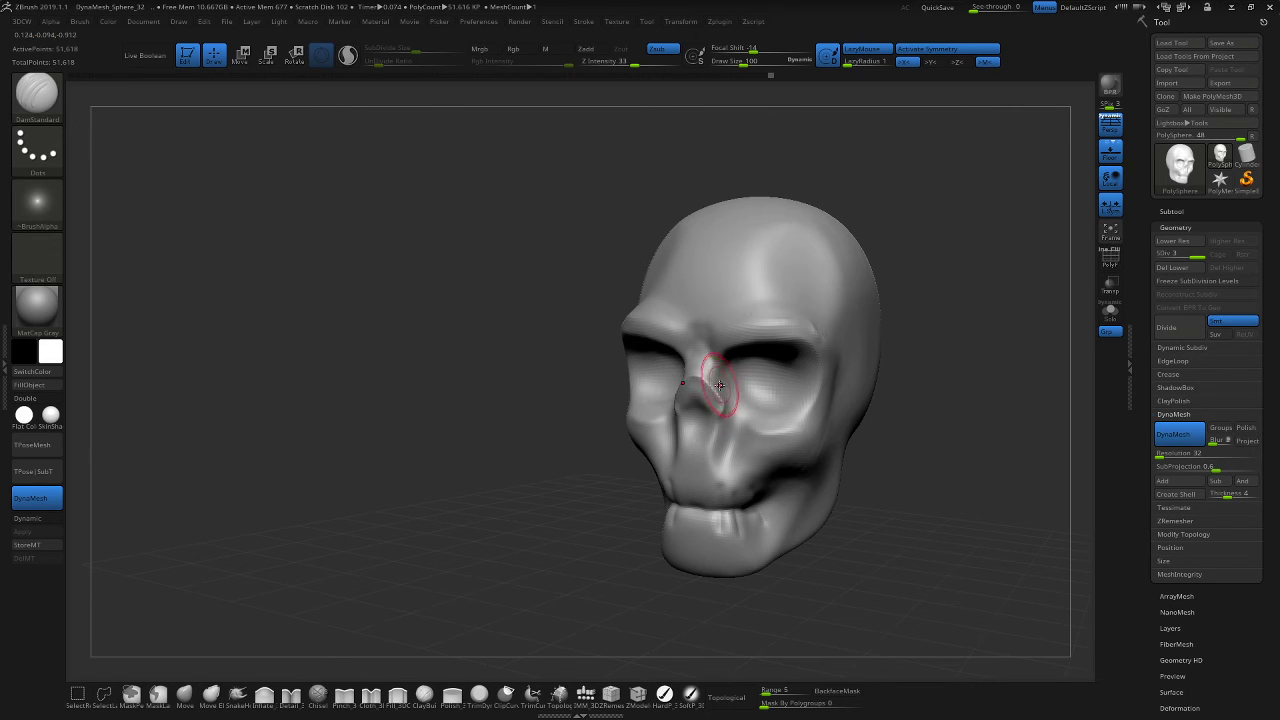
shift+drag(724, 402, 698, 370)
shift+drag(713, 379, 707, 362)
Carve the upper edge and sides of the nasal opening with DamStandard and smooth its rim.
drag(942, 402, 974, 411)
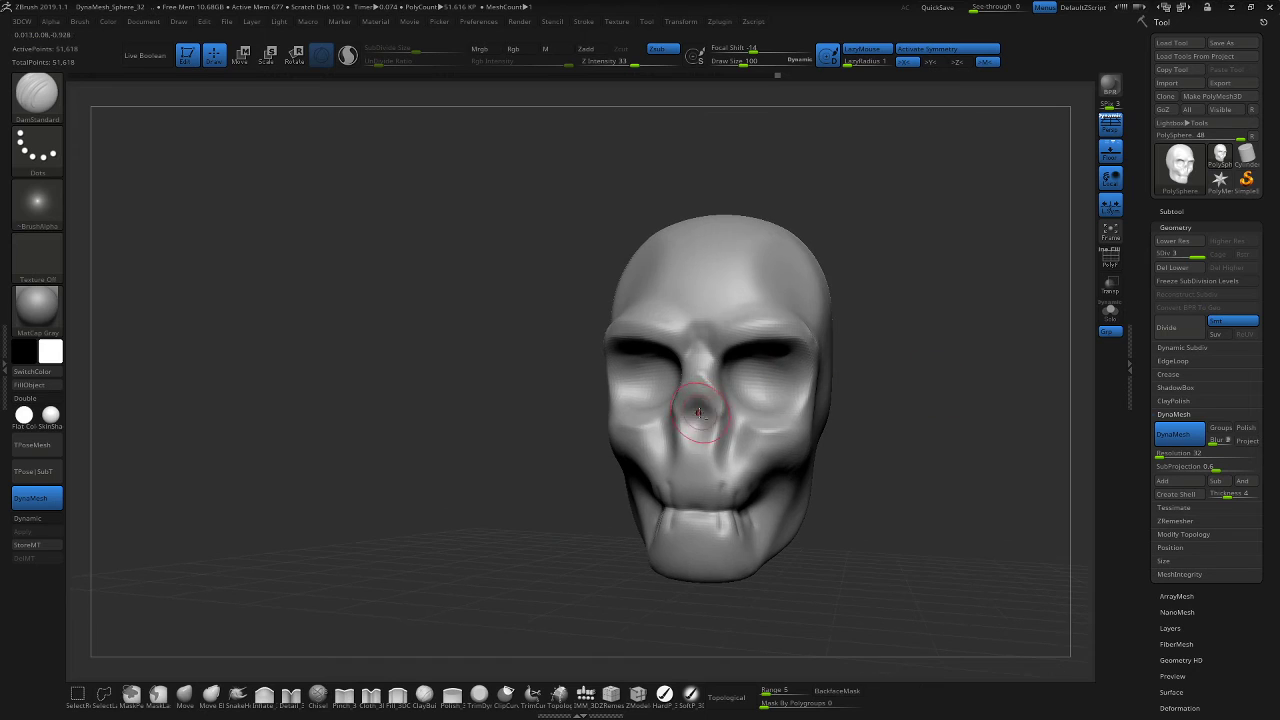
mouse_move(699, 412)
mouse_down()
mouse_move(710, 405)
mouse_move(712, 424)
mouse_move(696, 394)
mouse_up()
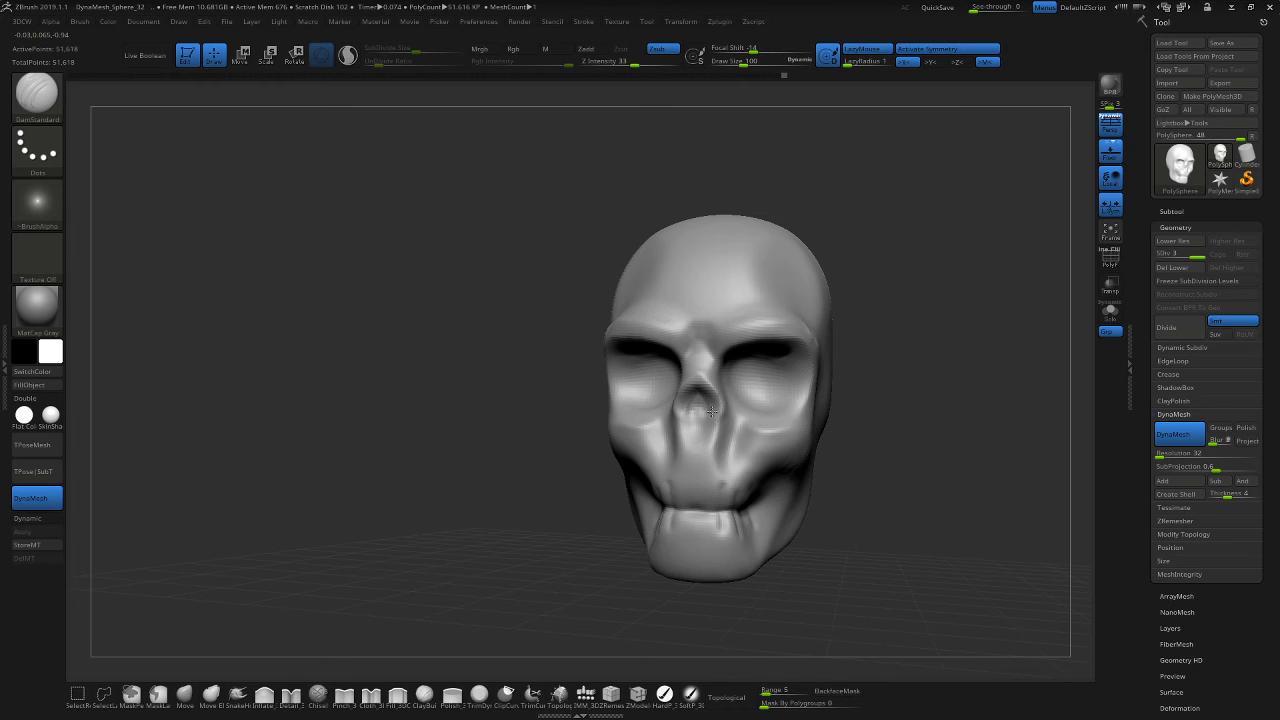
shift+drag(711, 406, 712, 422)
drag(903, 395, 946, 405)
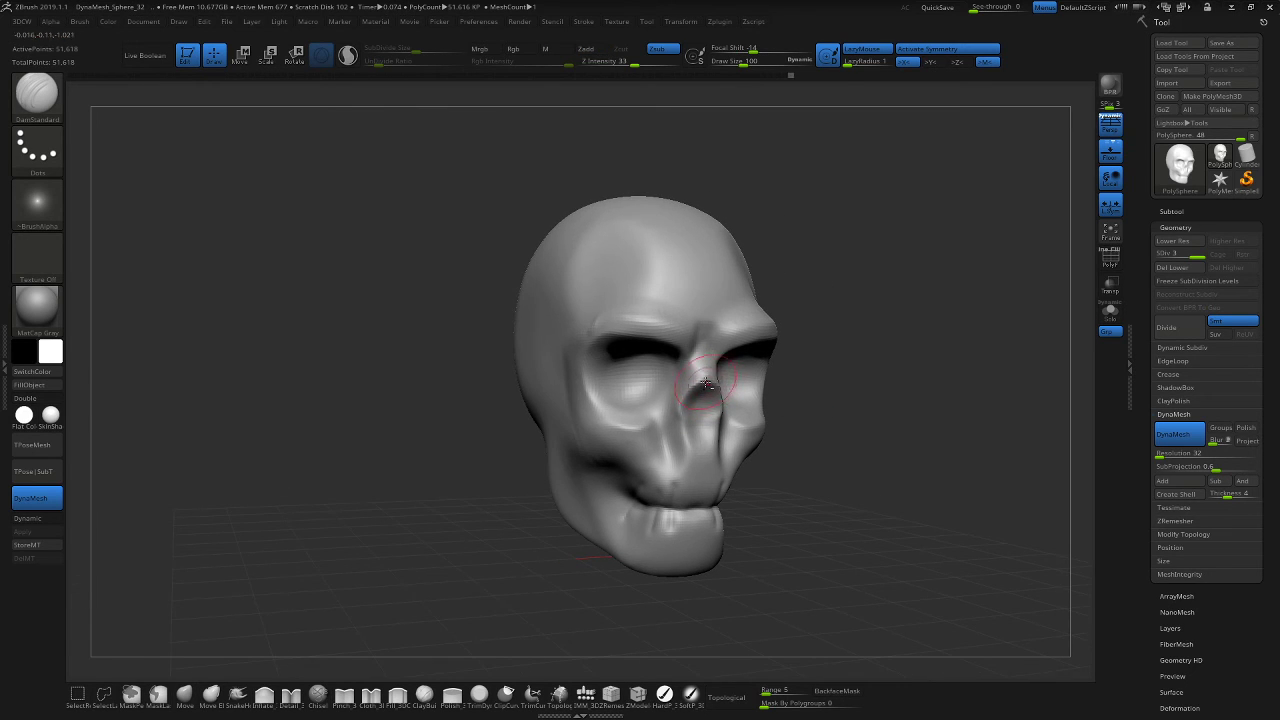
shift+drag(707, 386, 700, 398)
drag(780, 402, 812, 400)
drag(702, 395, 687, 404)
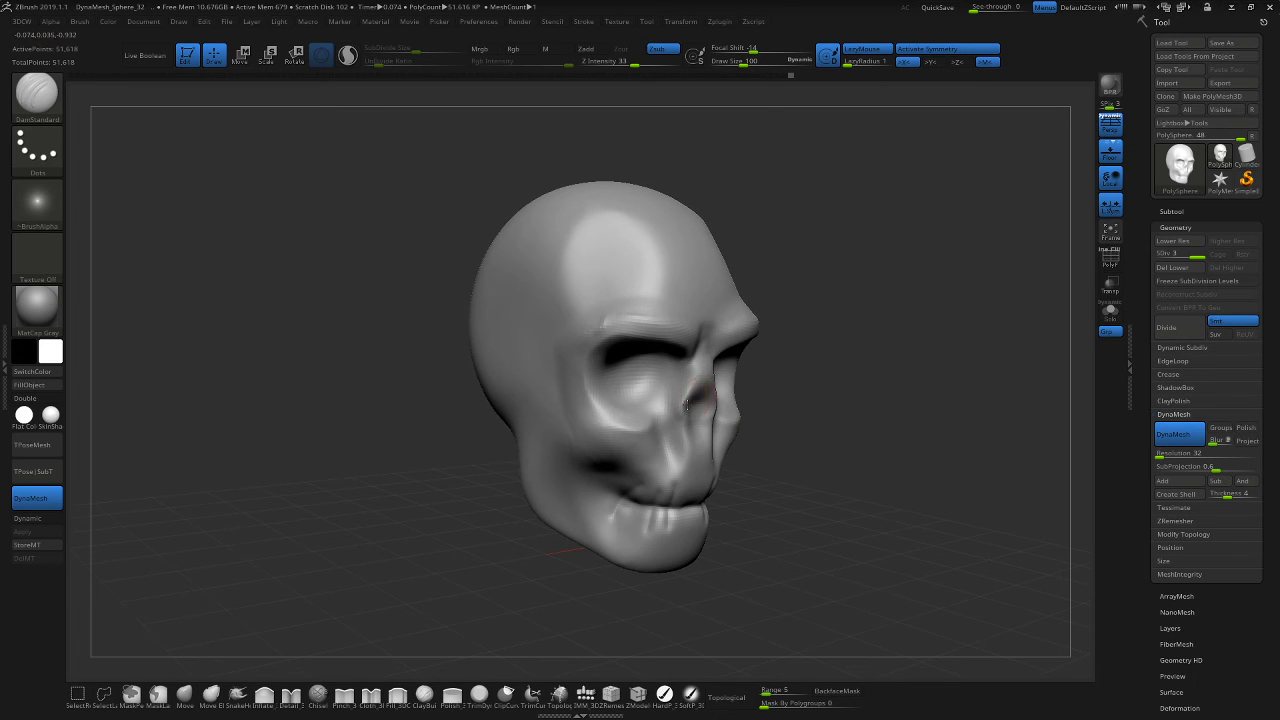
mouse_move(860, 379)
mouse_down()
mouse_move(900, 382)
mouse_move(800, 405)
mouse_up()
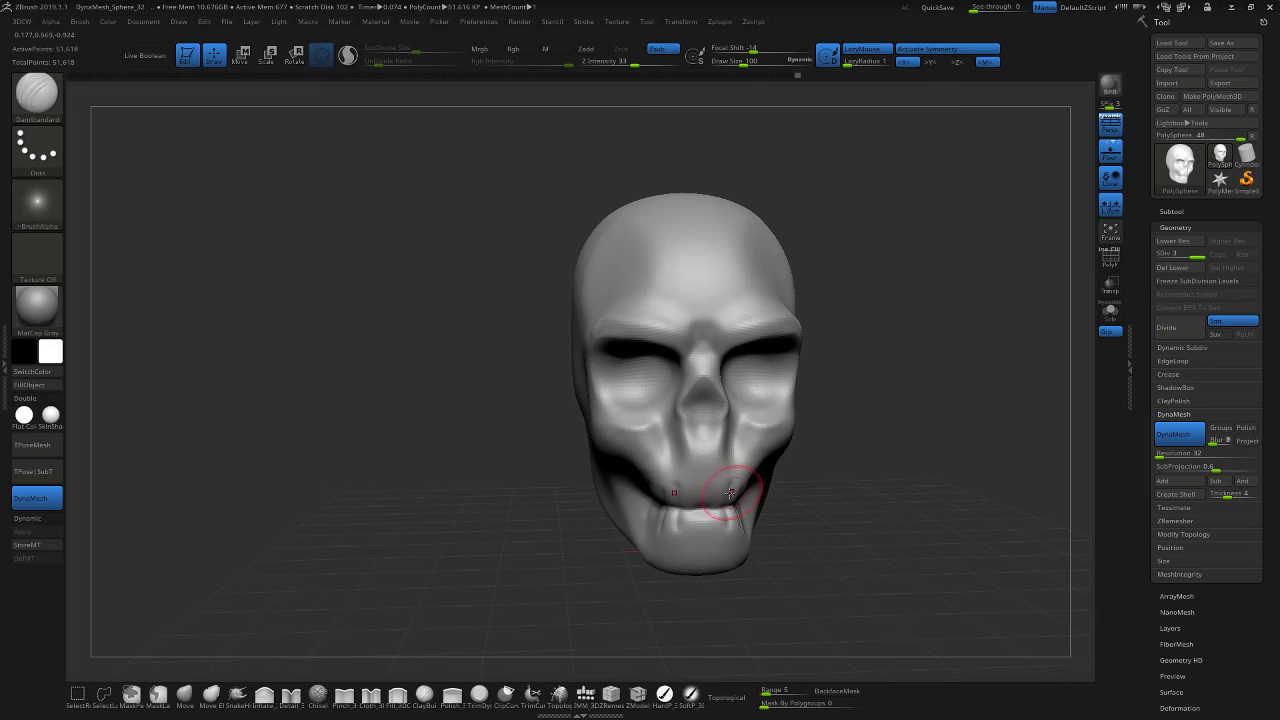
Carve short grooves for the front teeth at the middle of the lower and upper jaw.
drag(704, 522, 747, 531)
drag(866, 478, 850, 420)
drag(693, 506, 708, 493)
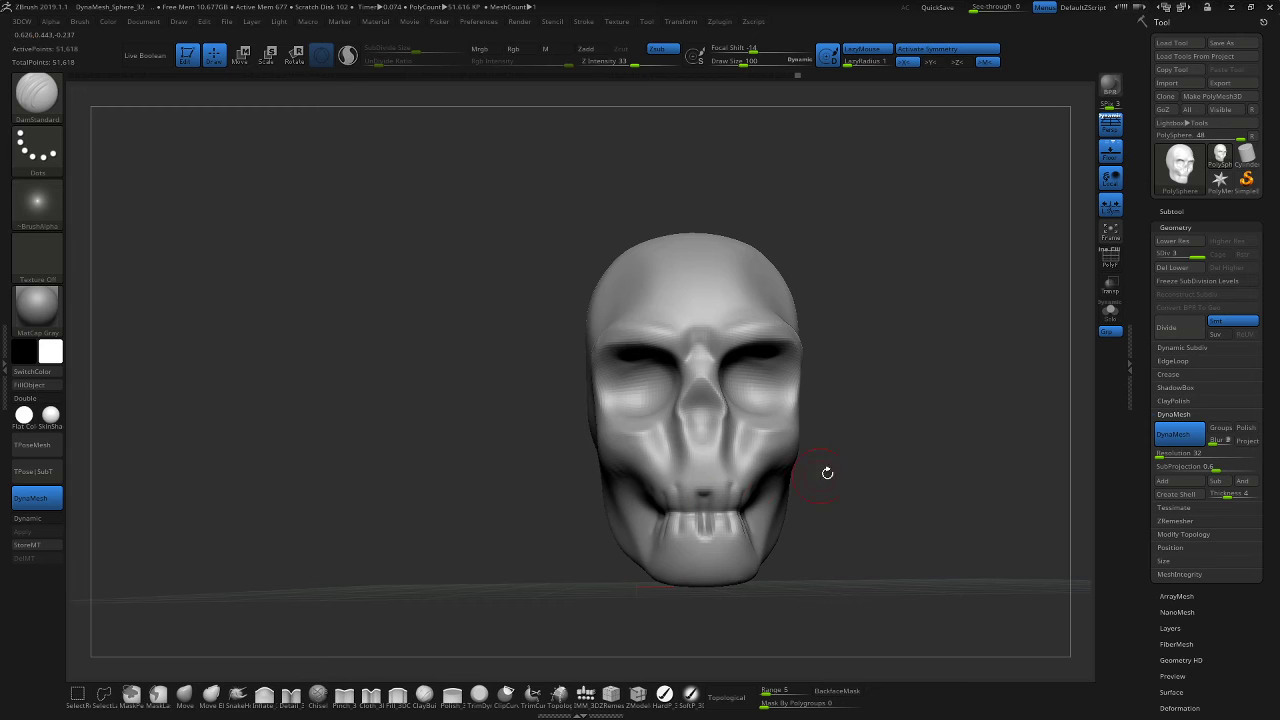
mouse_move(827, 473)
mouse_down()
mouse_move(715, 490)
mouse_move(762, 496)
mouse_up()
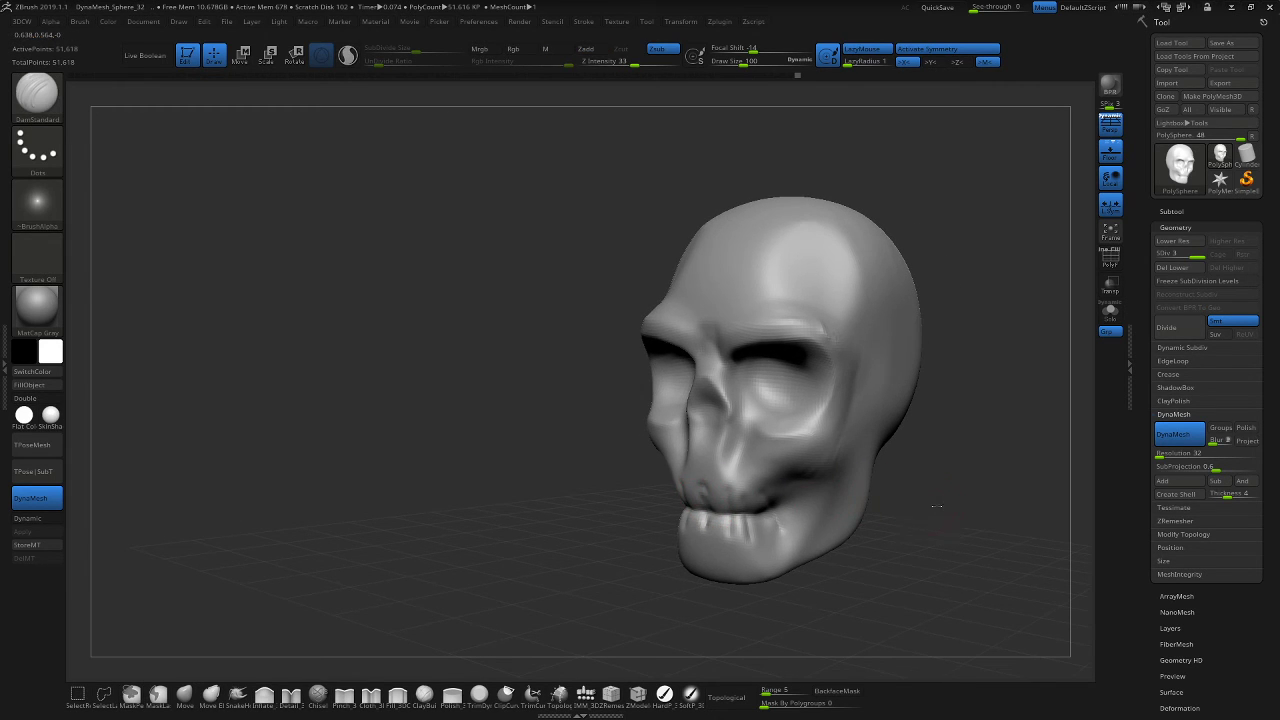
Extend the mouth line back under the cheekbone and smooth the mouth corner.
drag(936, 506, 869, 500)
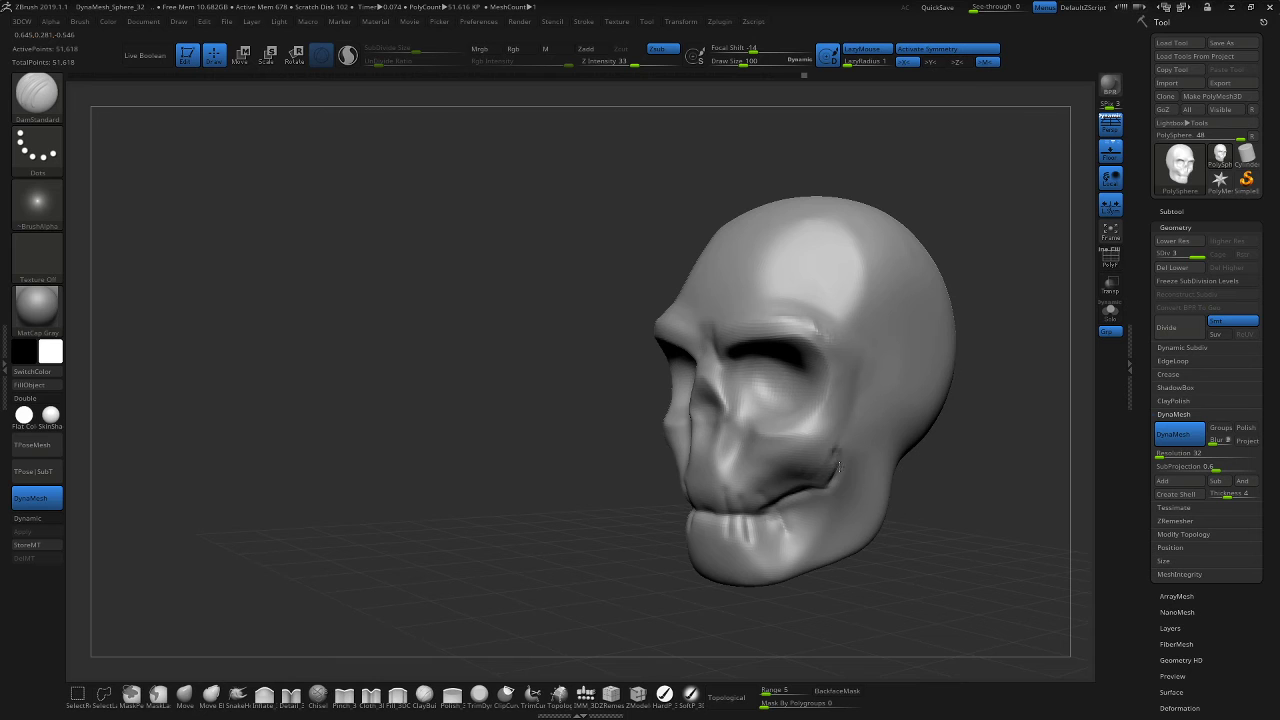
mouse_move(839, 467)
mouse_down()
mouse_move(815, 498)
mouse_move(796, 494)
mouse_up()
mouse_move(917, 494)
mouse_down()
mouse_move(805, 503)
mouse_move(1008, 480)
mouse_up()
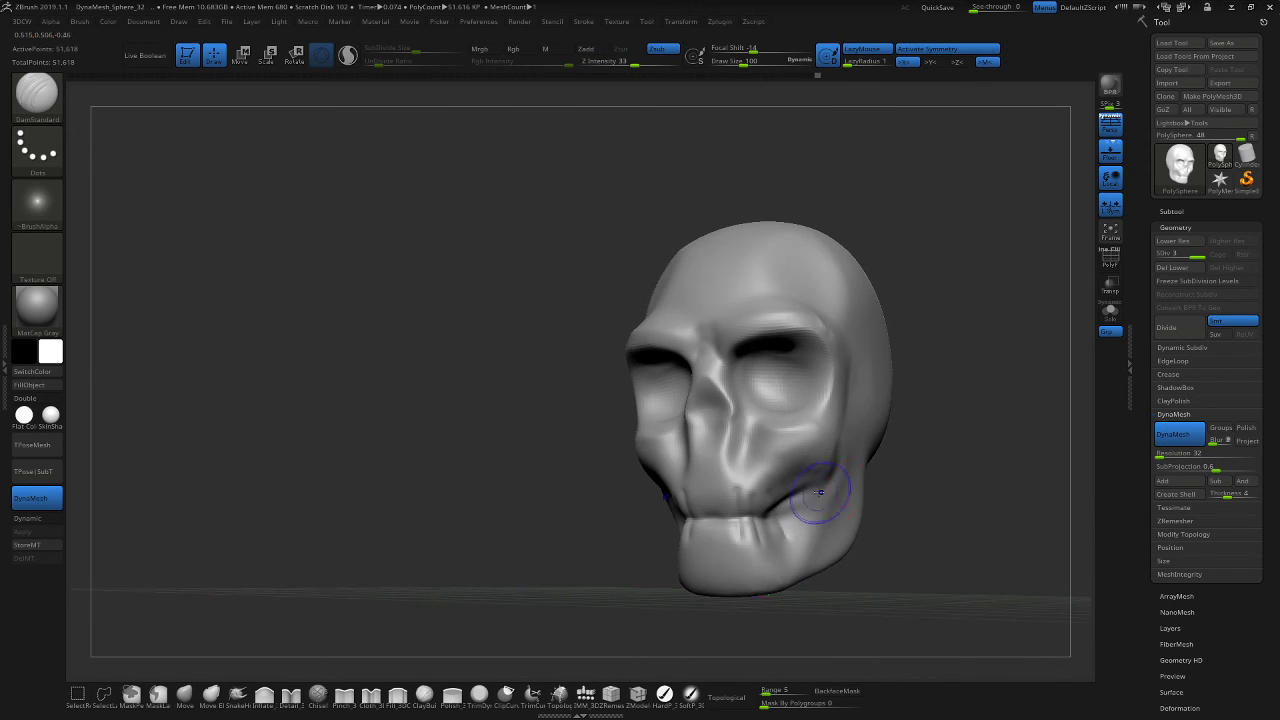
shift+drag(816, 492, 771, 508)
mouse_move(980, 500)
mouse_down()
mouse_move(937, 514)
mouse_move(857, 577)
mouse_move(974, 501)
mouse_up()
Carve horizontal gum lines below the lower teeth and above the upper teeth.
drag(685, 549, 773, 545)
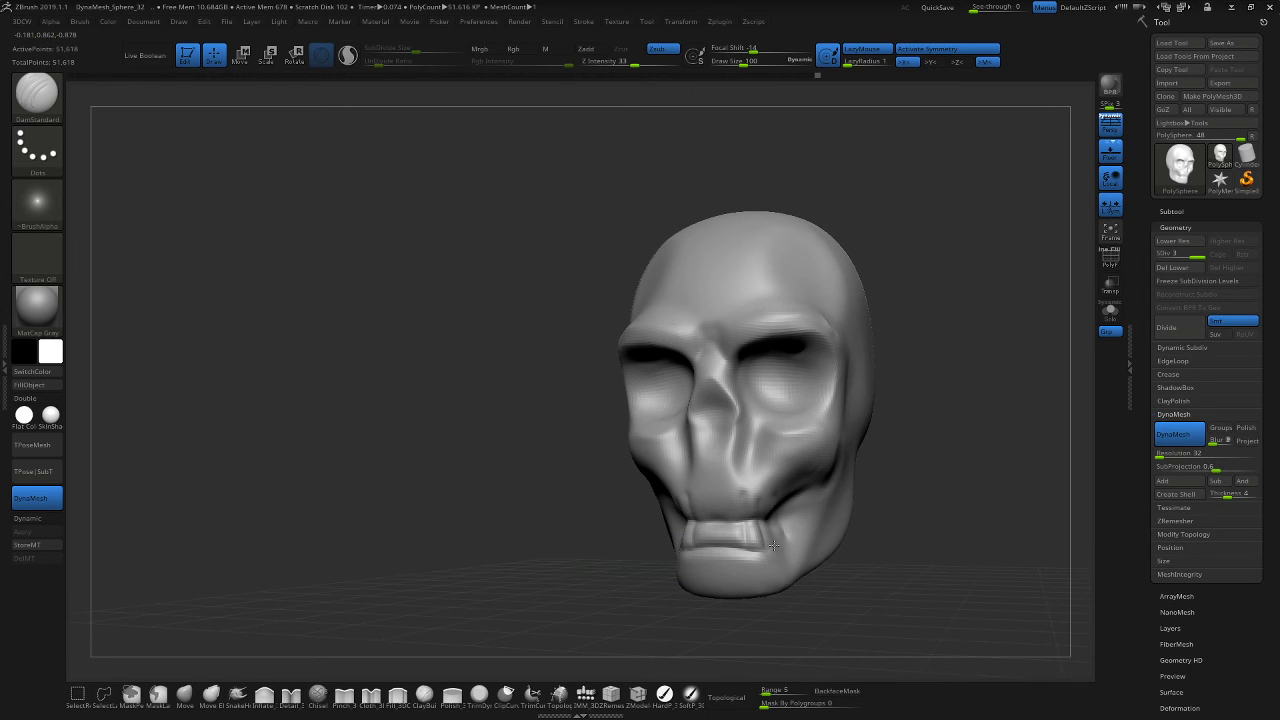
drag(697, 489, 762, 491)
drag(937, 490, 902, 489)
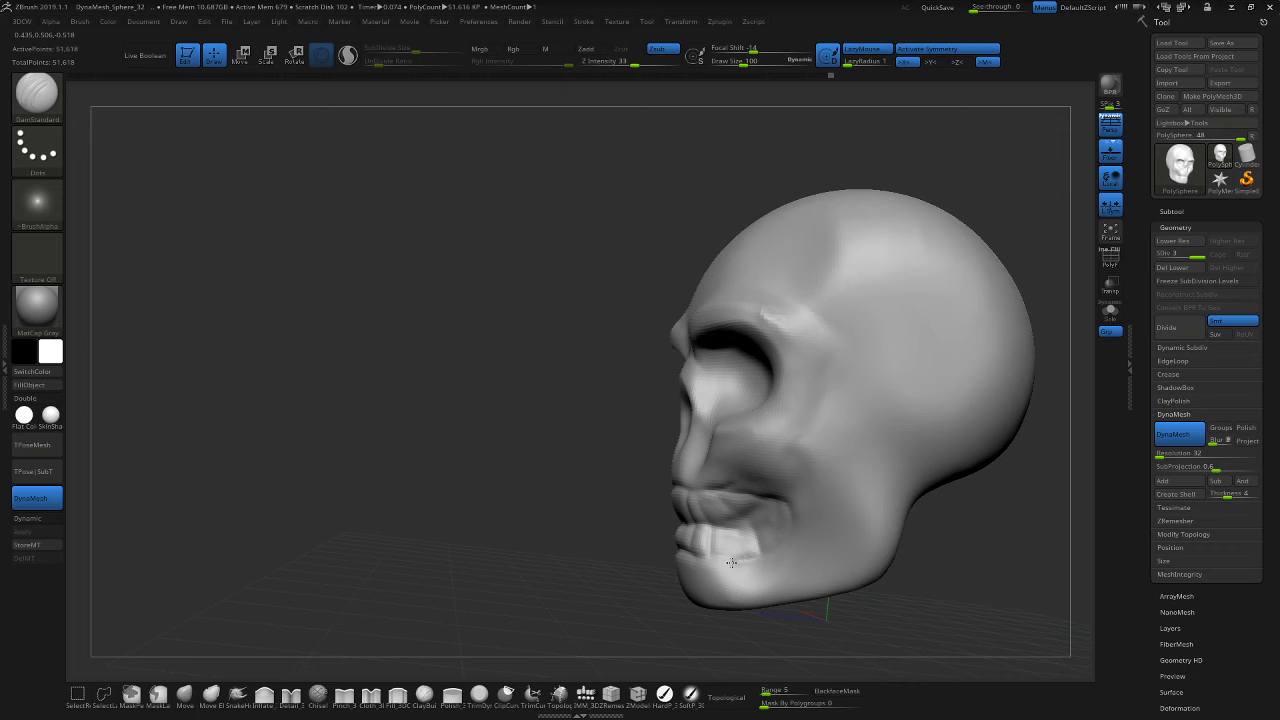
drag(910, 515, 752, 528)
key(shift)
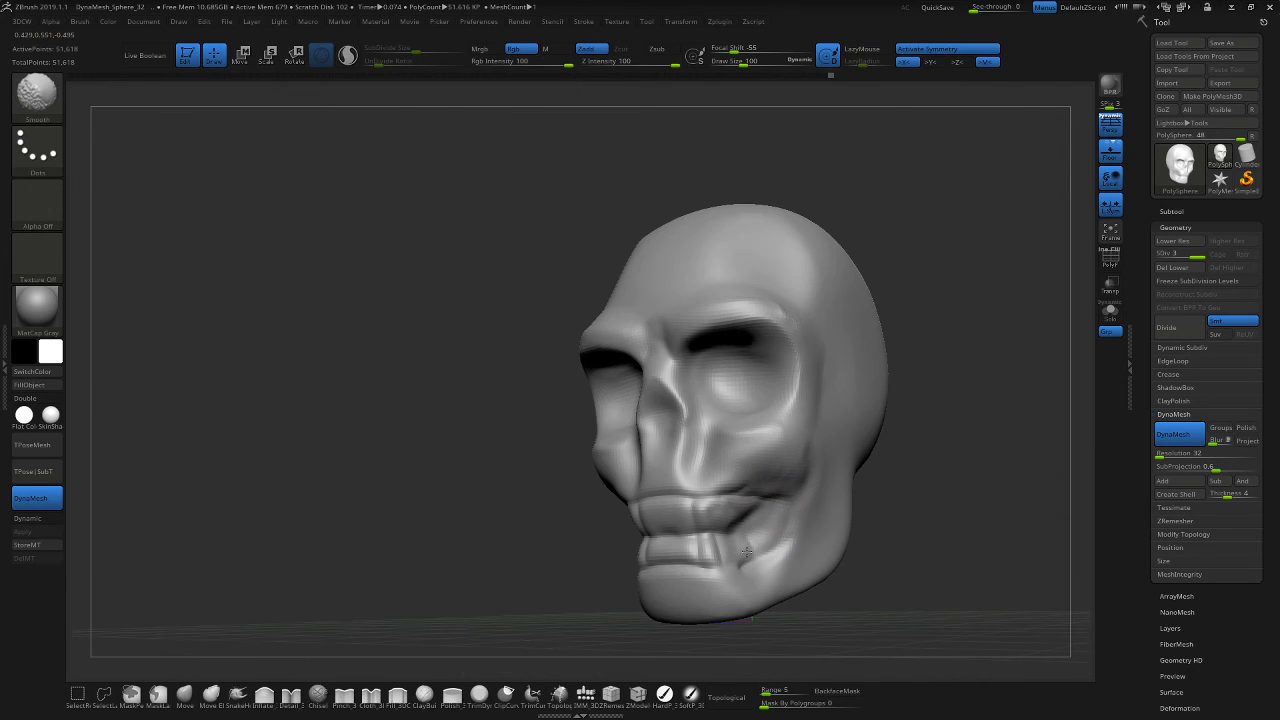
Carve tooth separations along the upper and lower rows, continuing onto the side teeth near the mouth corner.
mouse_move(970, 469)
mouse_down()
mouse_move(994, 502)
mouse_move(968, 487)
mouse_up()
mouse_move(968, 487)
alt+mouse_down()
mouse_move(956, 461)
mouse_move(888, 433)
mouse_move(1010, 438)
alt+mouse_up()
drag(800, 468, 836, 419)
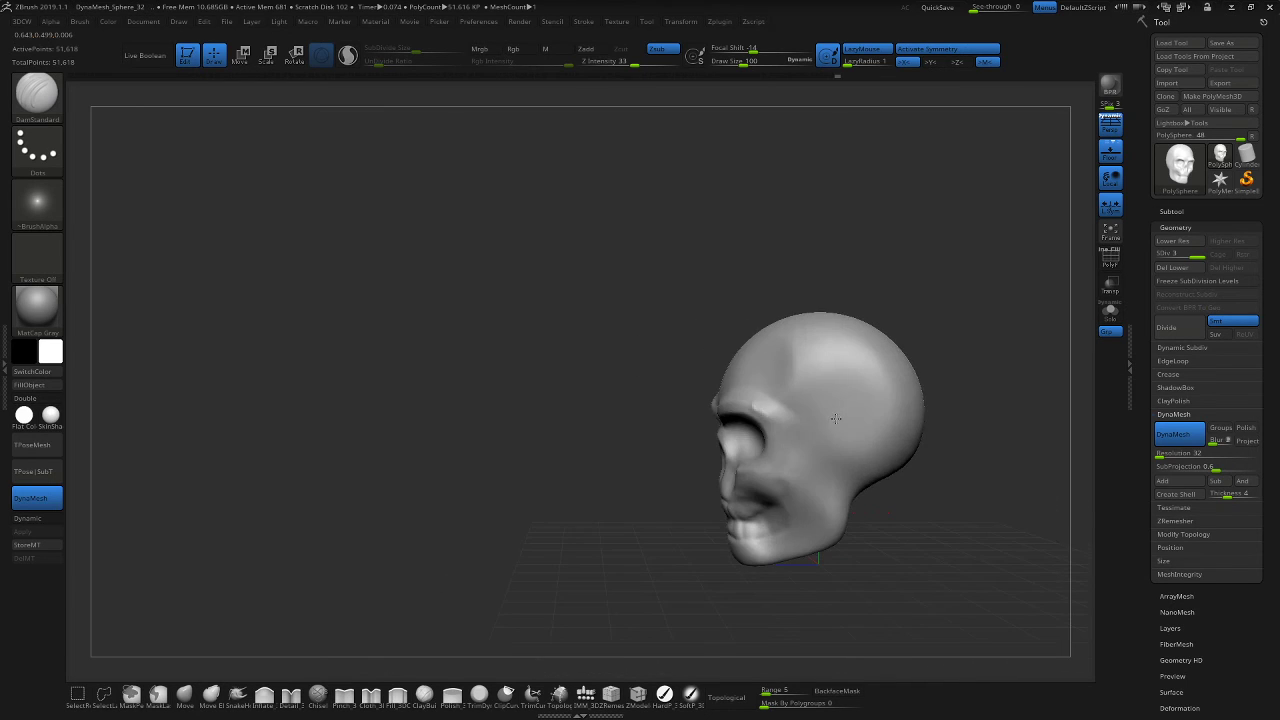
mouse_move(882, 540)
mouse_down()
mouse_move(871, 487)
mouse_move(922, 491)
mouse_move(697, 523)
mouse_move(704, 546)
mouse_up()
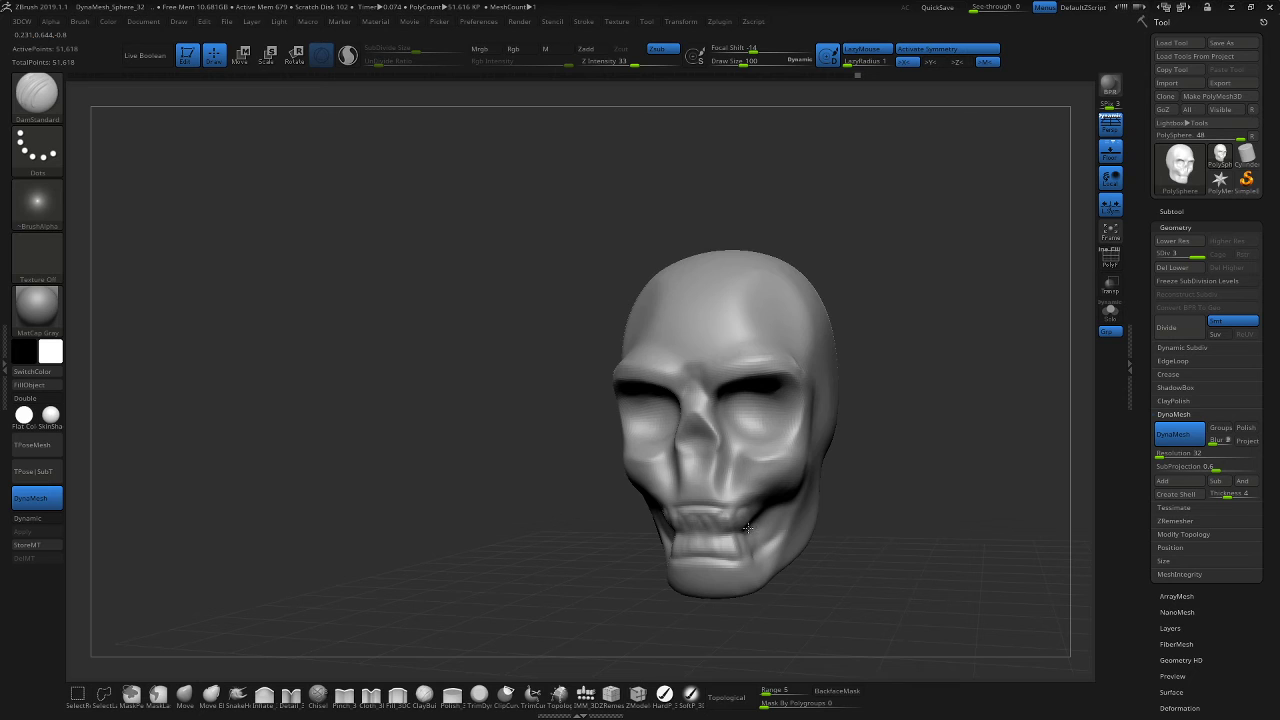
drag(920, 515, 876, 494)
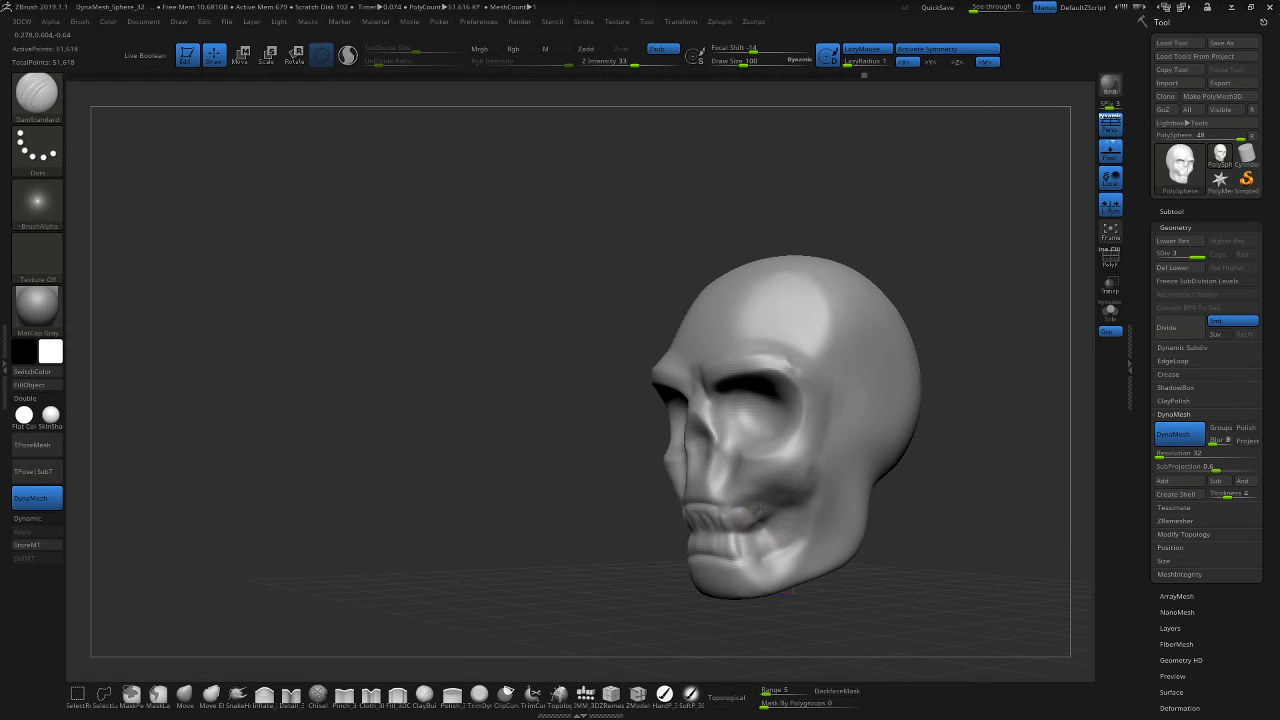
drag(742, 549, 739, 552)
drag(903, 566, 858, 540)
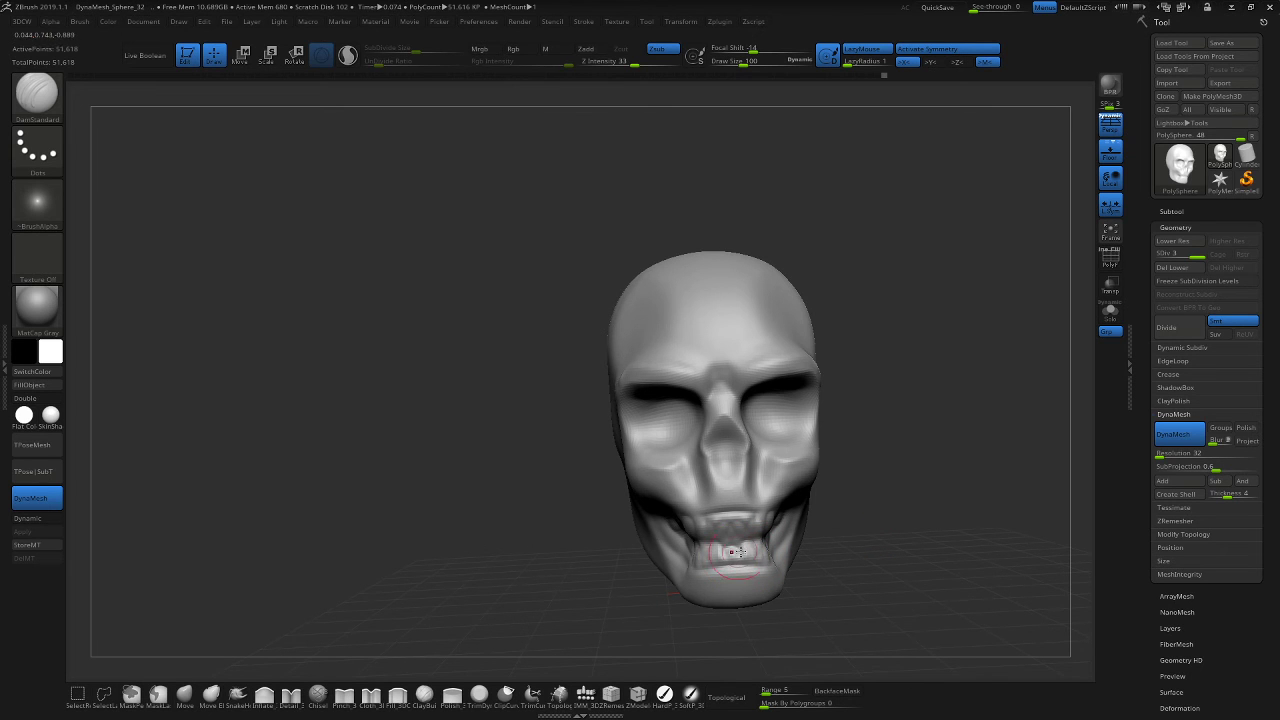
Carve a diagonal crease along the inner edge of the cheekbone, from beside the nose down toward the upper teeth.
mouse_move(810, 582)
mouse_down()
mouse_move(906, 524)
mouse_move(938, 530)
mouse_move(894, 543)
mouse_move(926, 497)
mouse_move(842, 490)
mouse_move(869, 451)
mouse_move(889, 466)
mouse_move(877, 466)
mouse_up()
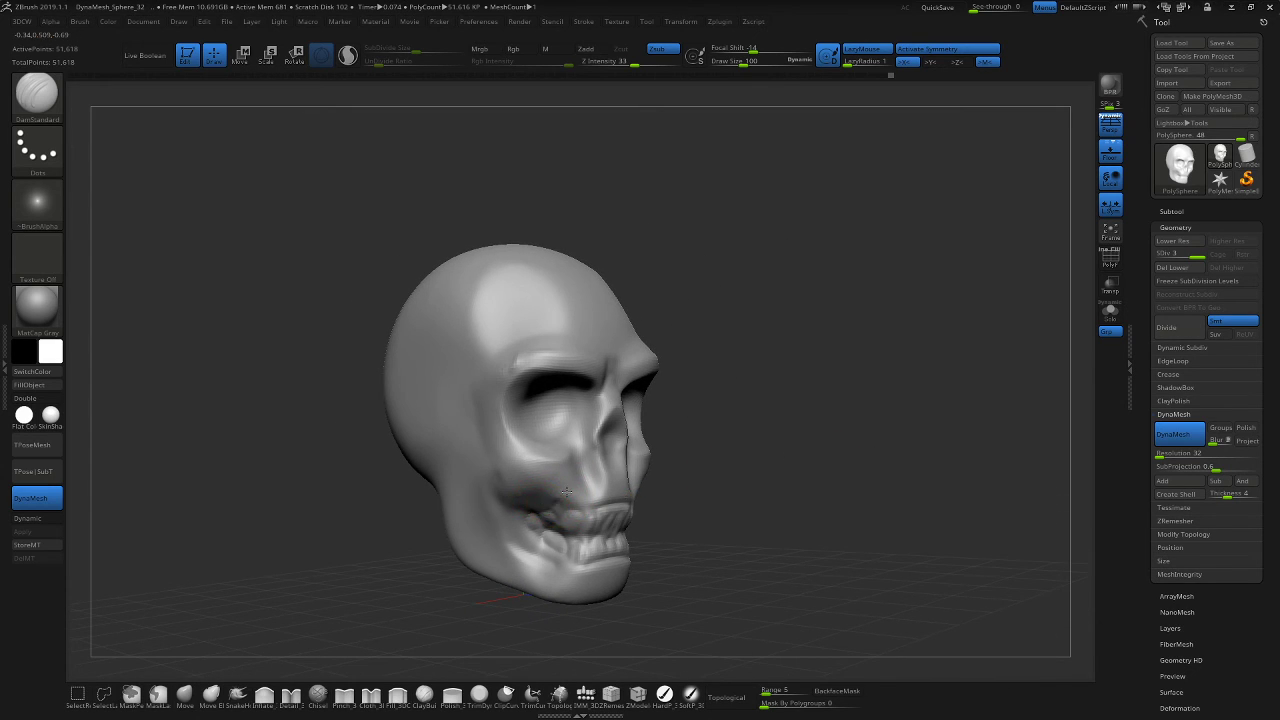
drag(584, 472, 573, 488)
drag(762, 449, 738, 450)
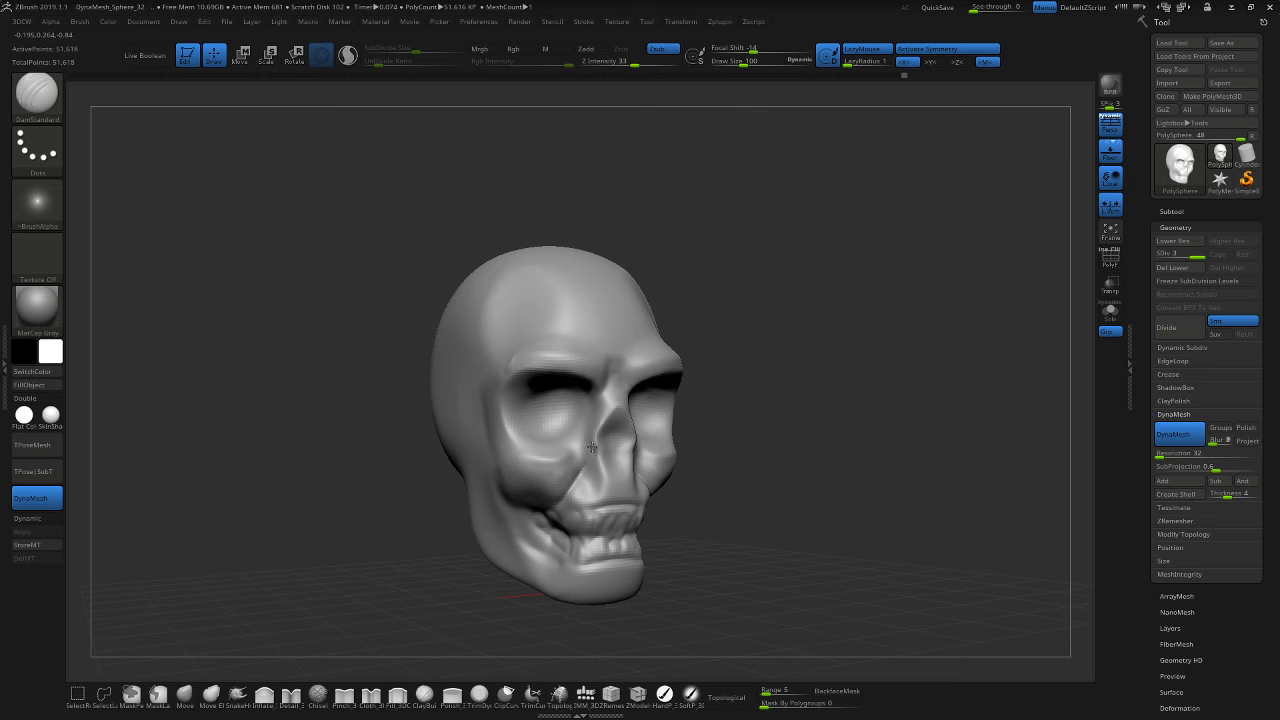
key(shift)
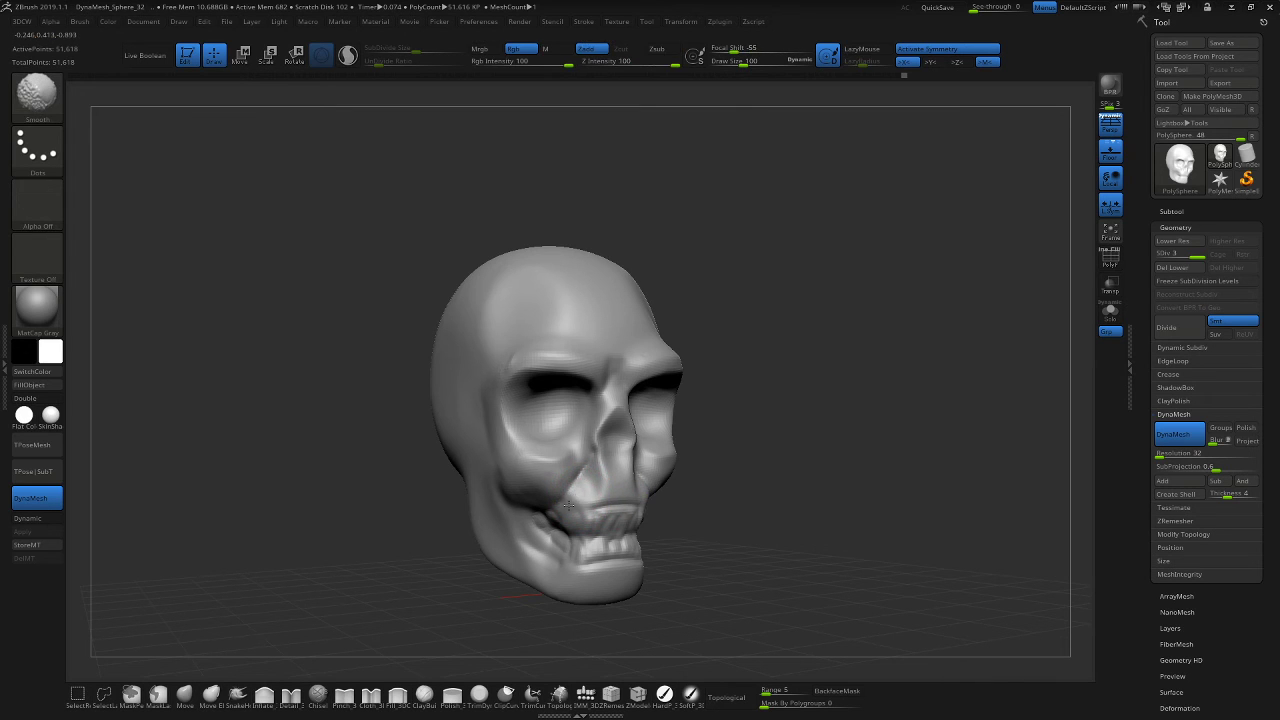
Smooth the grooves across the upper front teeth.
drag(807, 453, 759, 478)
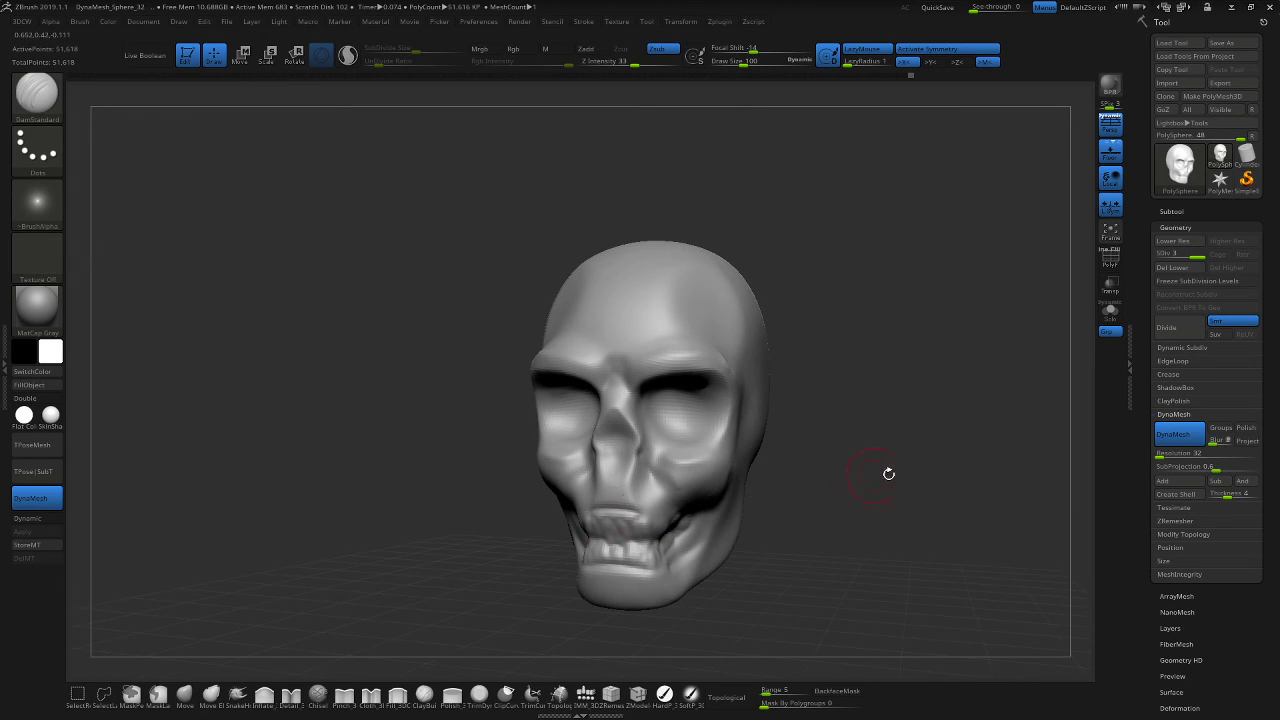
drag(889, 474, 461, 485)
mouse_move(630, 472)
alt+mouse_down()
mouse_move(771, 486)
mouse_move(834, 514)
mouse_move(846, 505)
alt+mouse_up()
key(shift)
shift+drag(598, 528, 634, 528)
drag(646, 601, 665, 601)
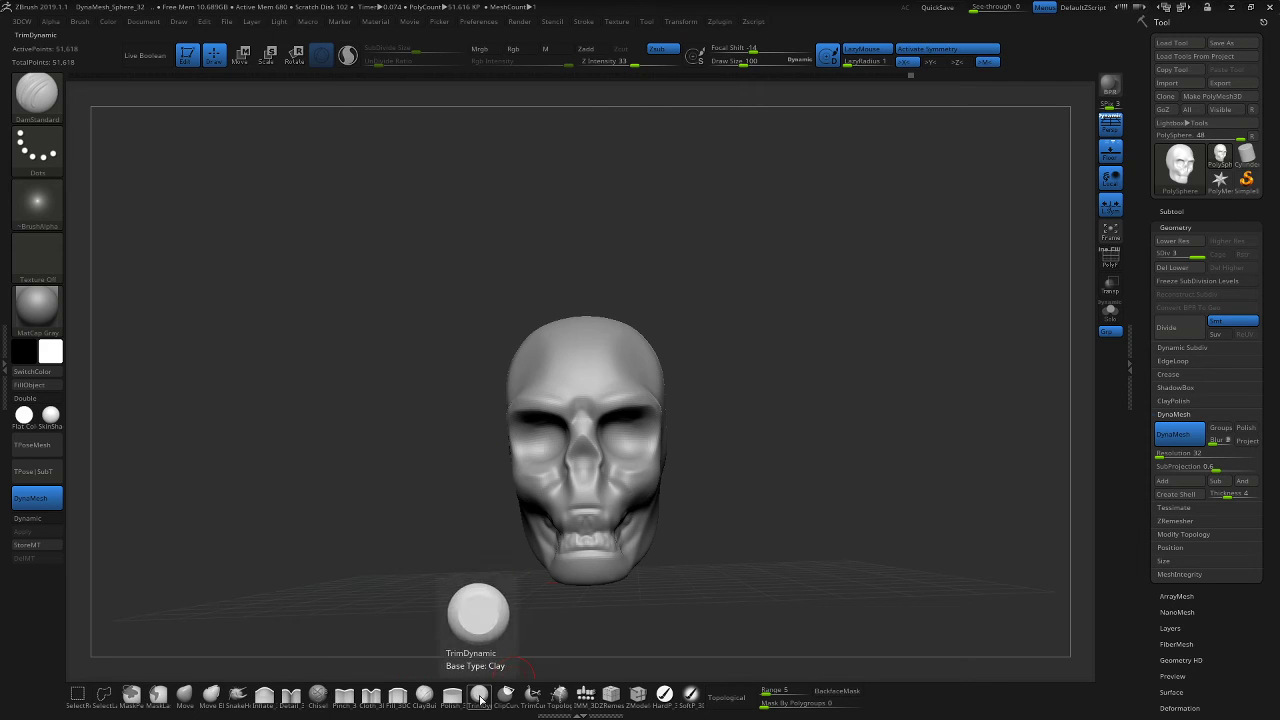
Try flattening the cheekbone and brow planes with the TrimAdaptive brush, undoing the strokes.
click(479, 697)
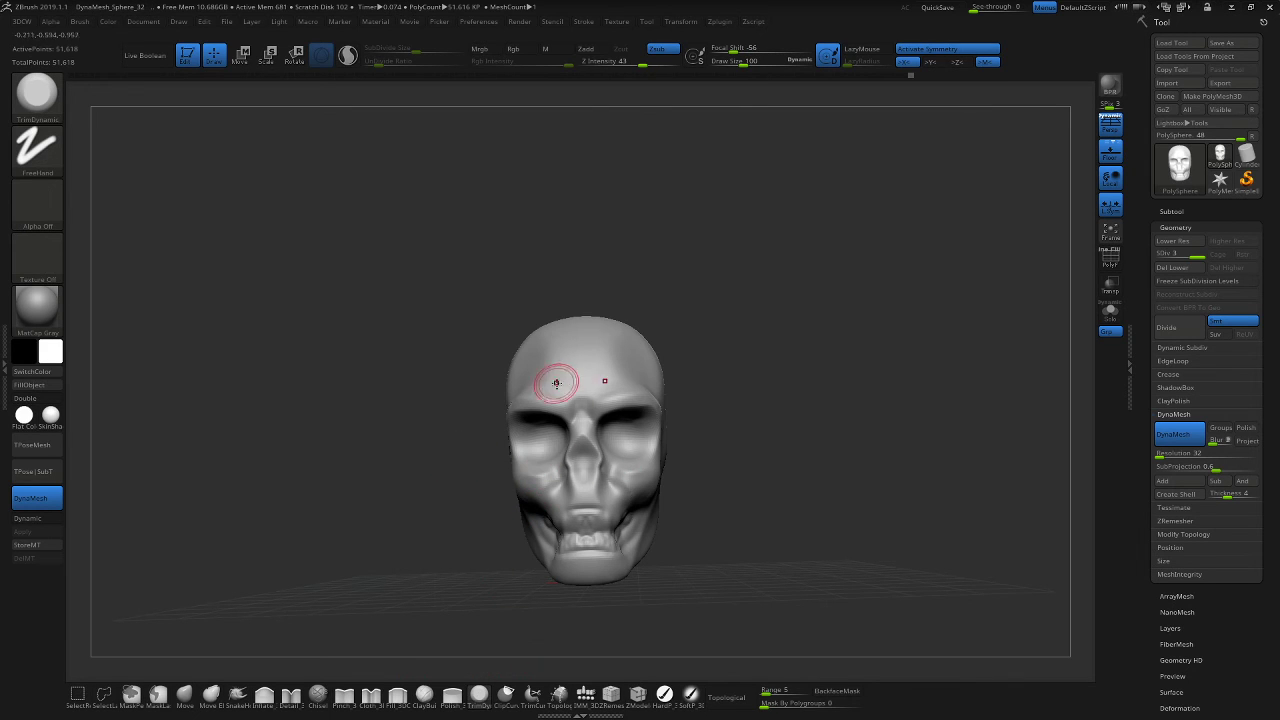
mouse_move(772, 388)
mouse_down()
mouse_move(780, 420)
mouse_move(757, 414)
mouse_move(727, 362)
mouse_move(786, 430)
mouse_move(777, 461)
mouse_up()
key(b)
key(t)
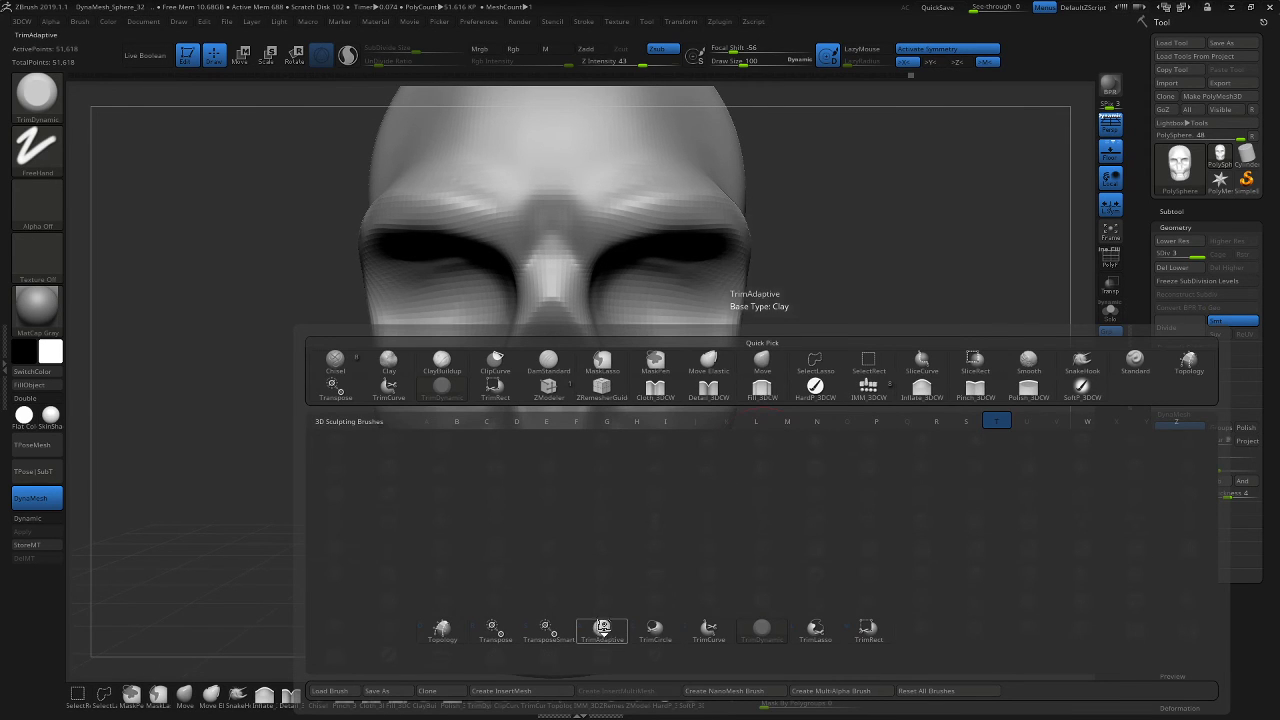
click(604, 630)
drag(640, 405, 737, 429)
key(ctrl+z)
mouse_move(557, 271)
mouse_down()
mouse_move(556, 246)
mouse_move(640, 218)
mouse_move(692, 215)
mouse_move(727, 238)
mouse_up()
key(ctrl+z)
key(ctrl+z)
Flatten the brow ridge above the eye socket with the TrimDynamic brush.
key(b)
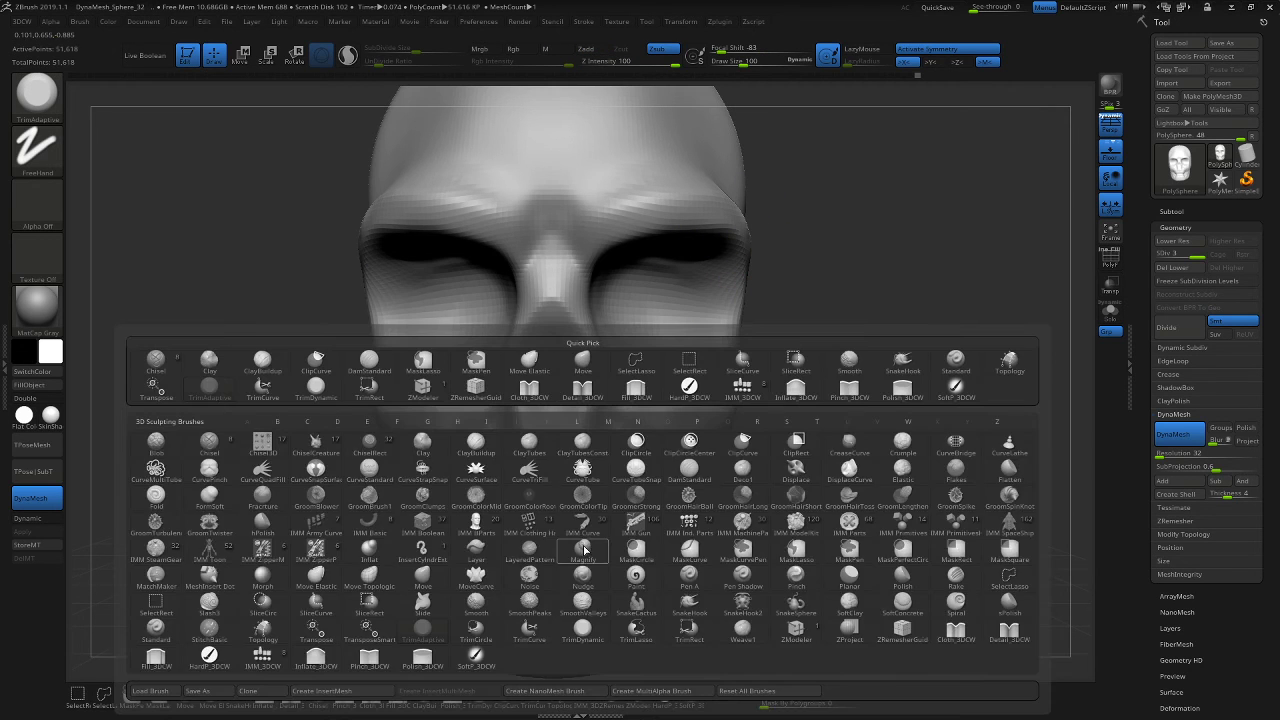
key(t)
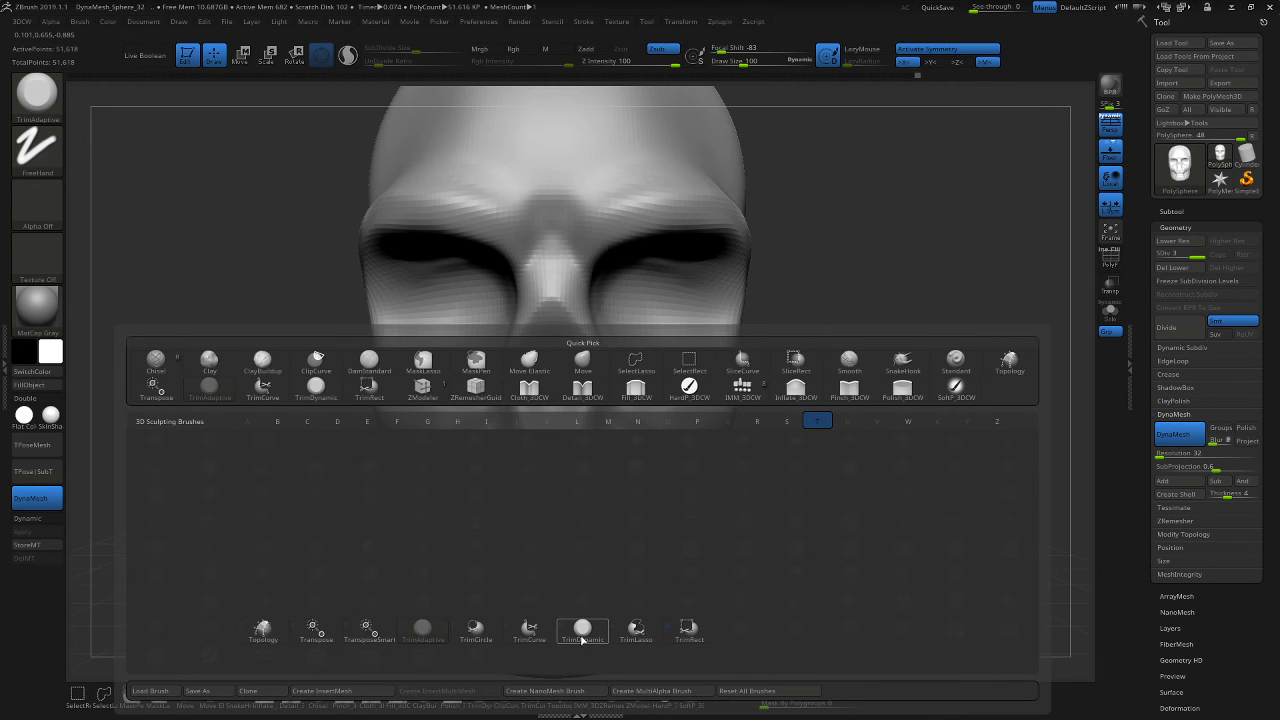
click(582, 630)
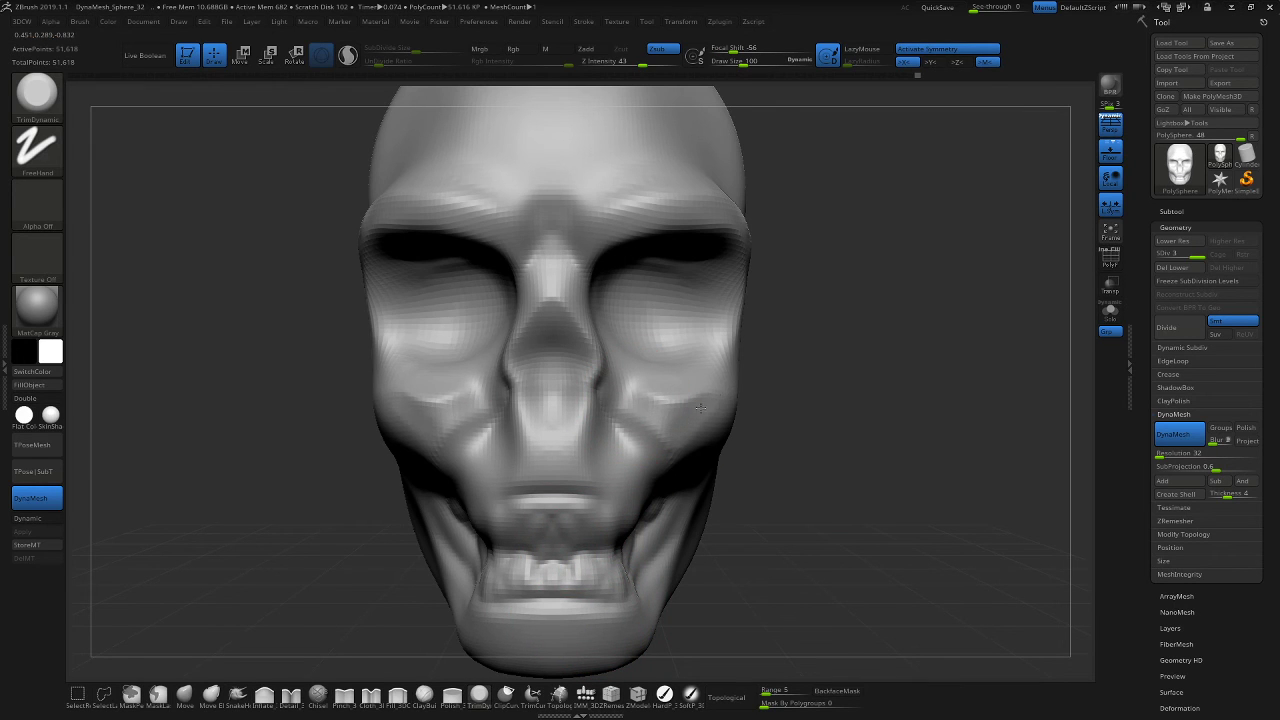
right_drag(700, 414, 614, 286)
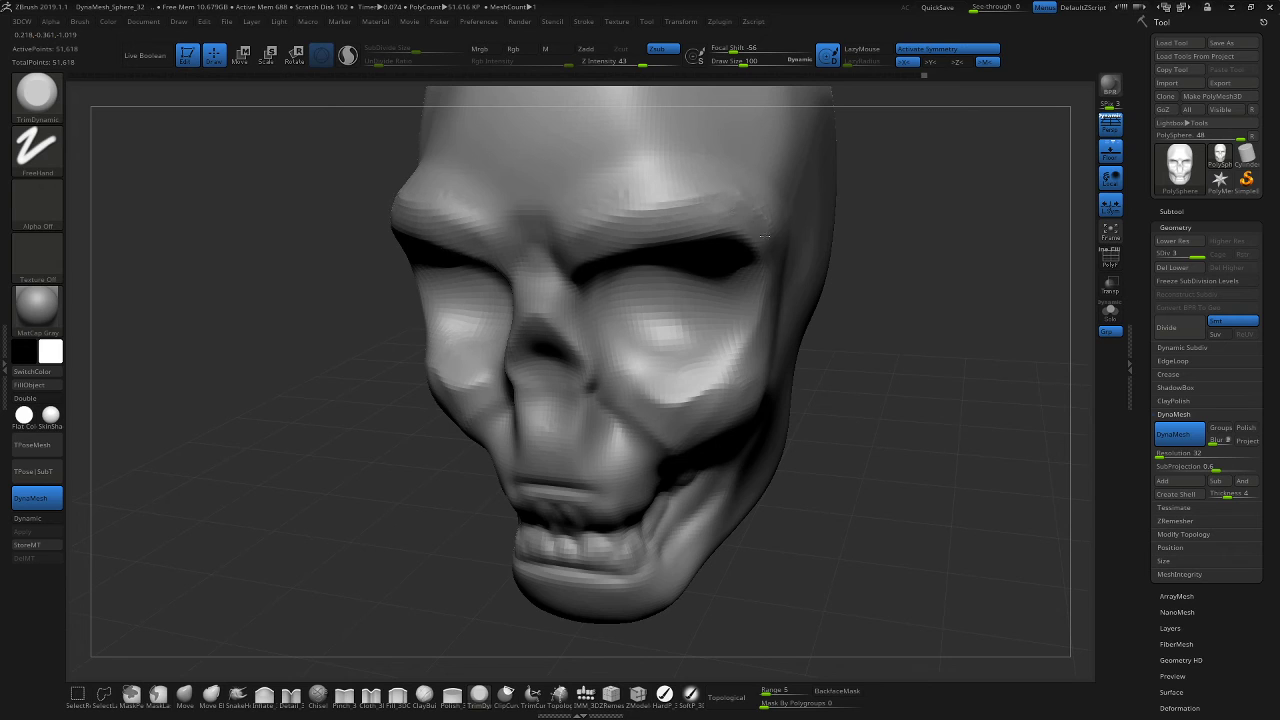
mouse_move(765, 236)
mouse_down()
mouse_move(738, 222)
mouse_move(660, 222)
mouse_up()
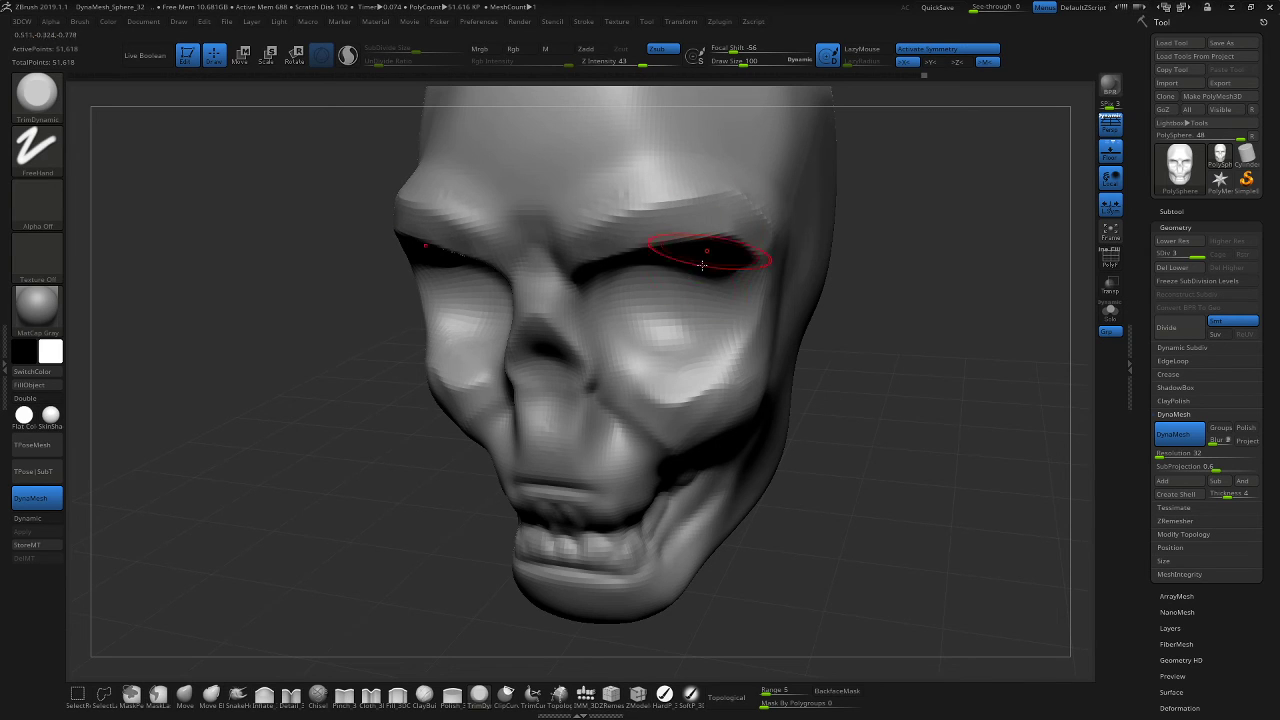
Flatten the nose bridge and the edge of the nasal opening, and smooth the upper jaw beside it.
drag(540, 288, 535, 300)
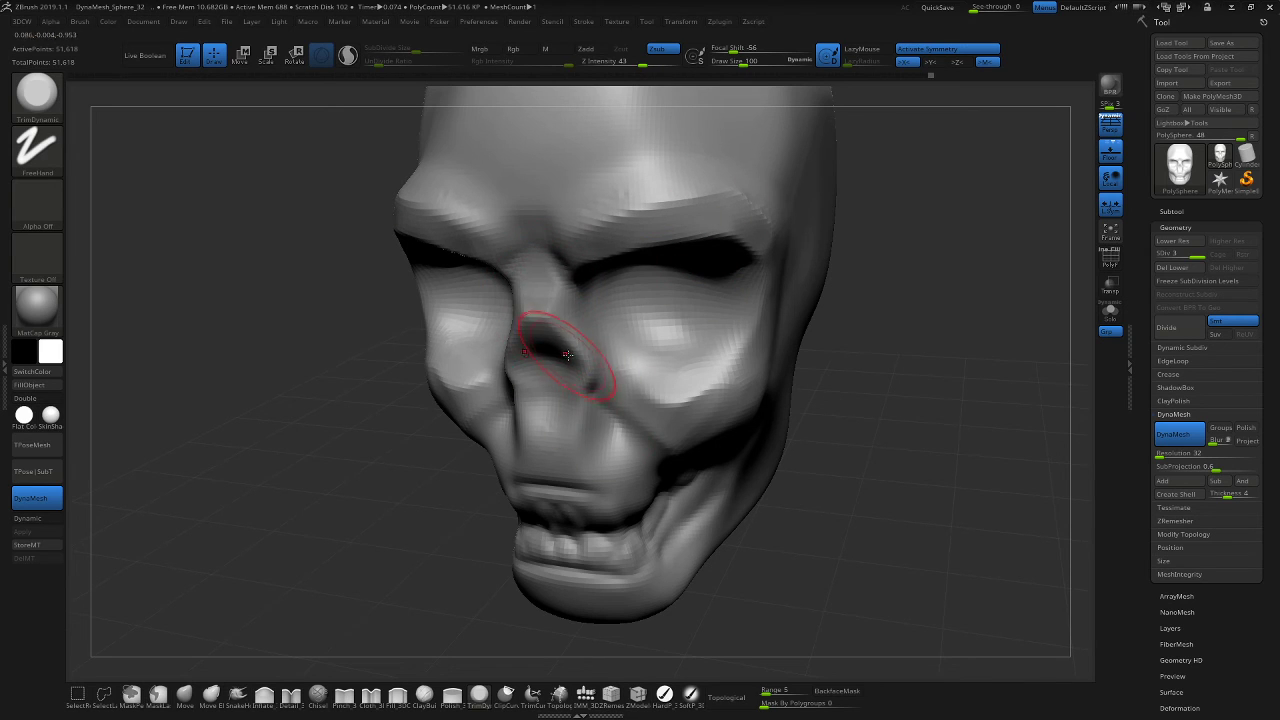
mouse_move(560, 346)
mouse_down()
mouse_move(590, 364)
mouse_move(588, 440)
mouse_move(572, 428)
mouse_move(630, 428)
mouse_move(616, 442)
mouse_up()
drag(835, 465, 905, 436)
mouse_move(596, 436)
shift+mouse_down()
mouse_move(632, 462)
mouse_move(608, 443)
shift+mouse_up()
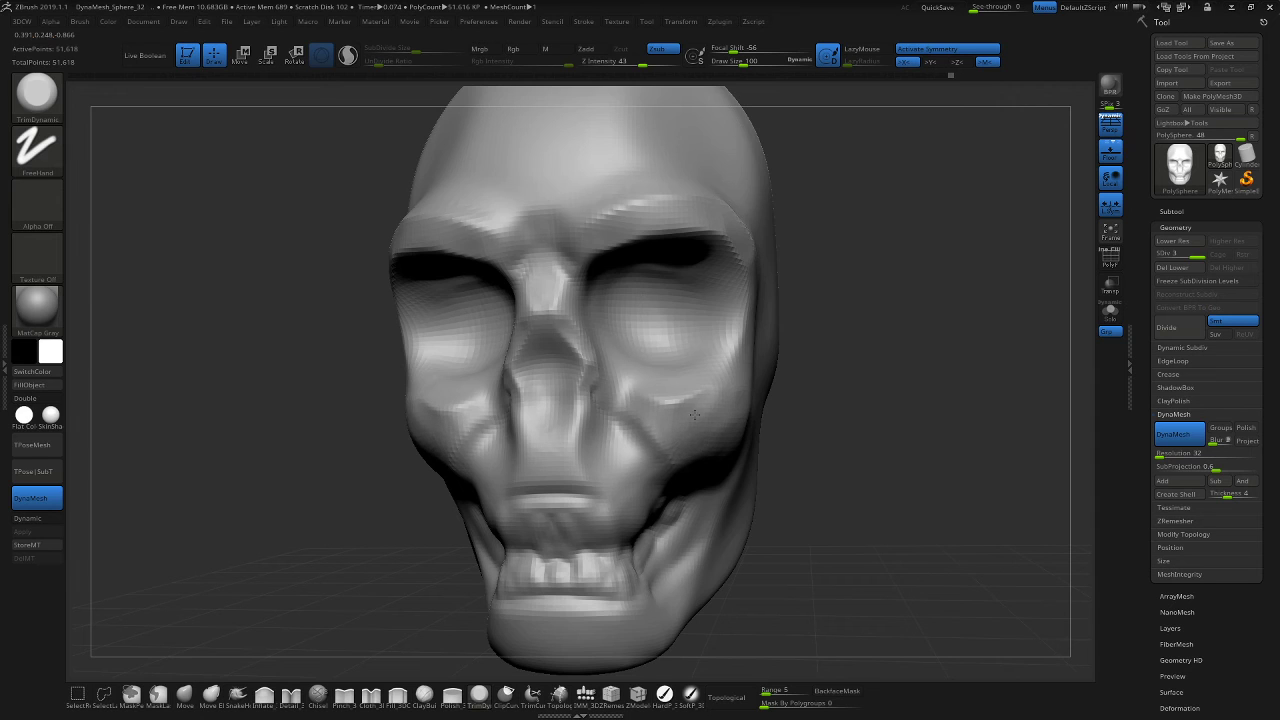
drag(890, 405, 792, 416)
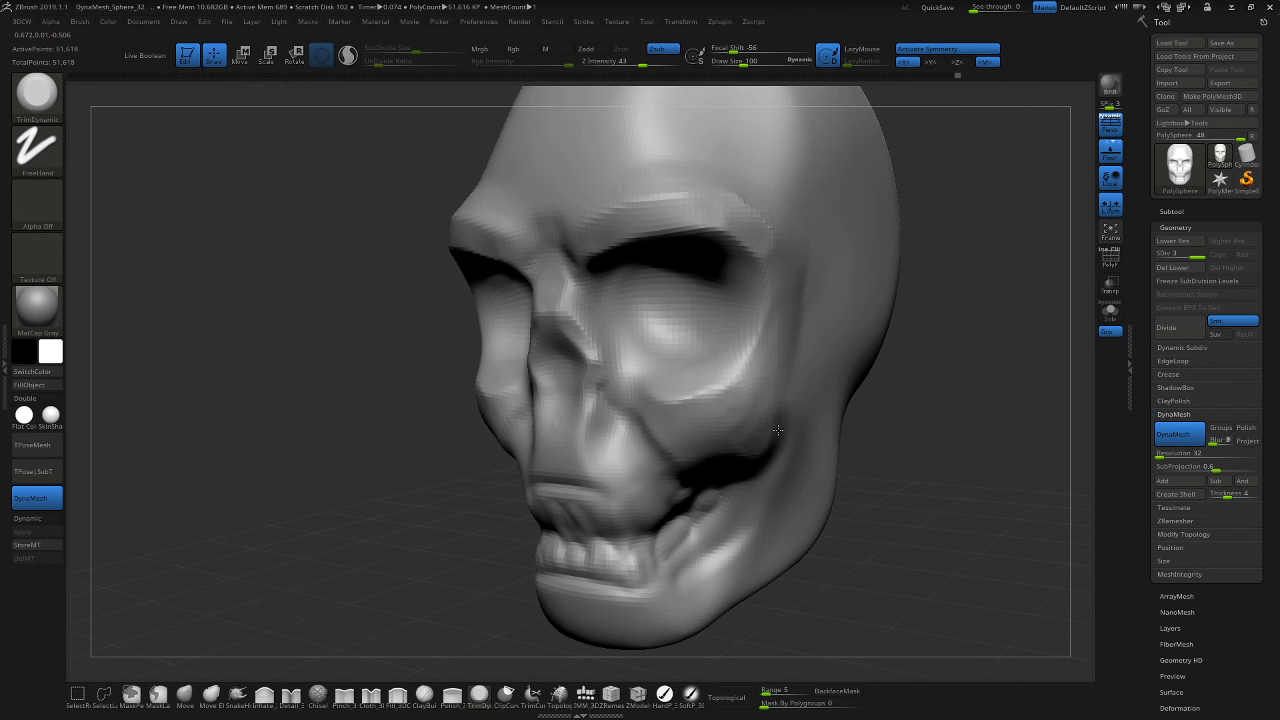
Flatten the side of the chin and the back corner of the jaw with the TrimDynamic brush.
drag(914, 470, 861, 472)
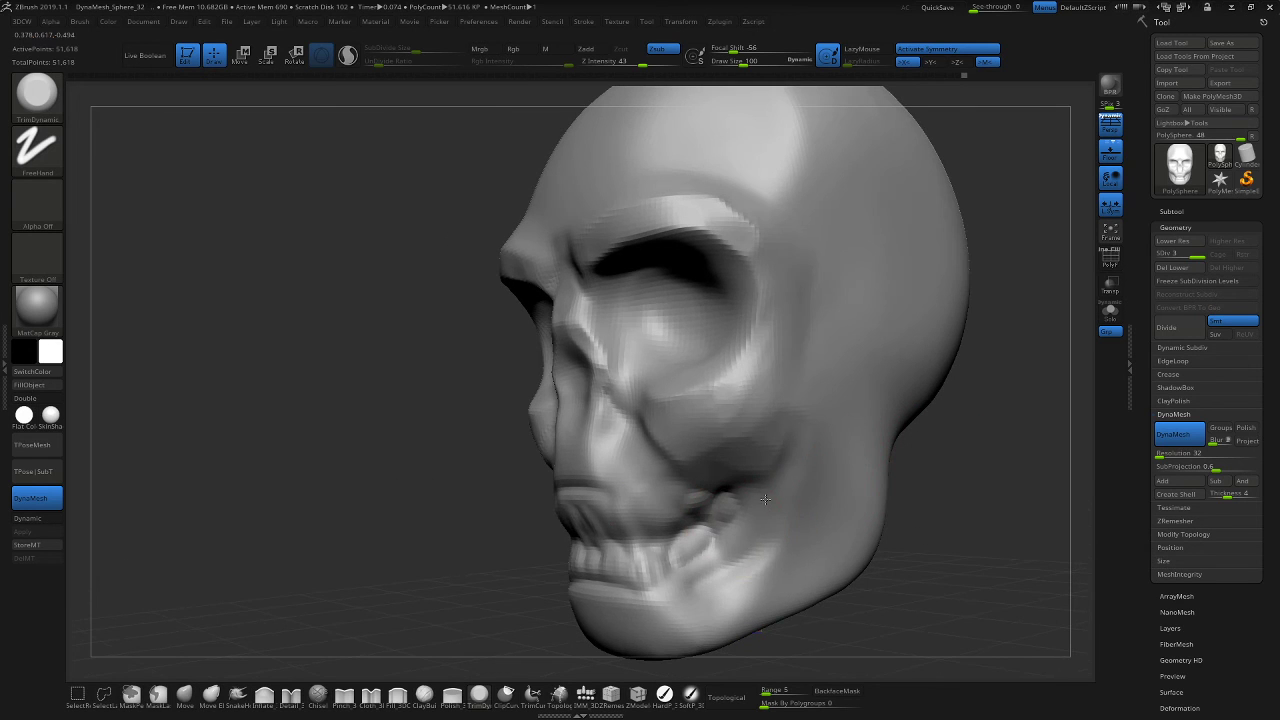
right_drag(986, 453, 634, 523)
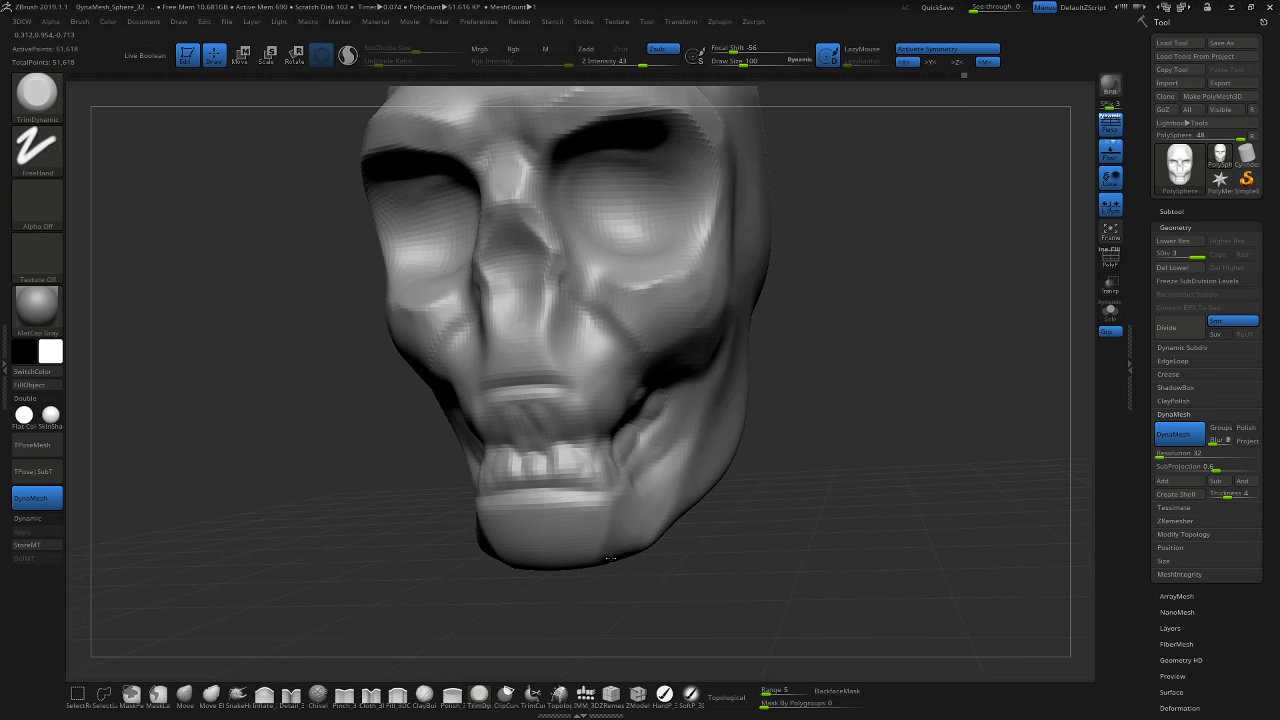
drag(611, 559, 641, 545)
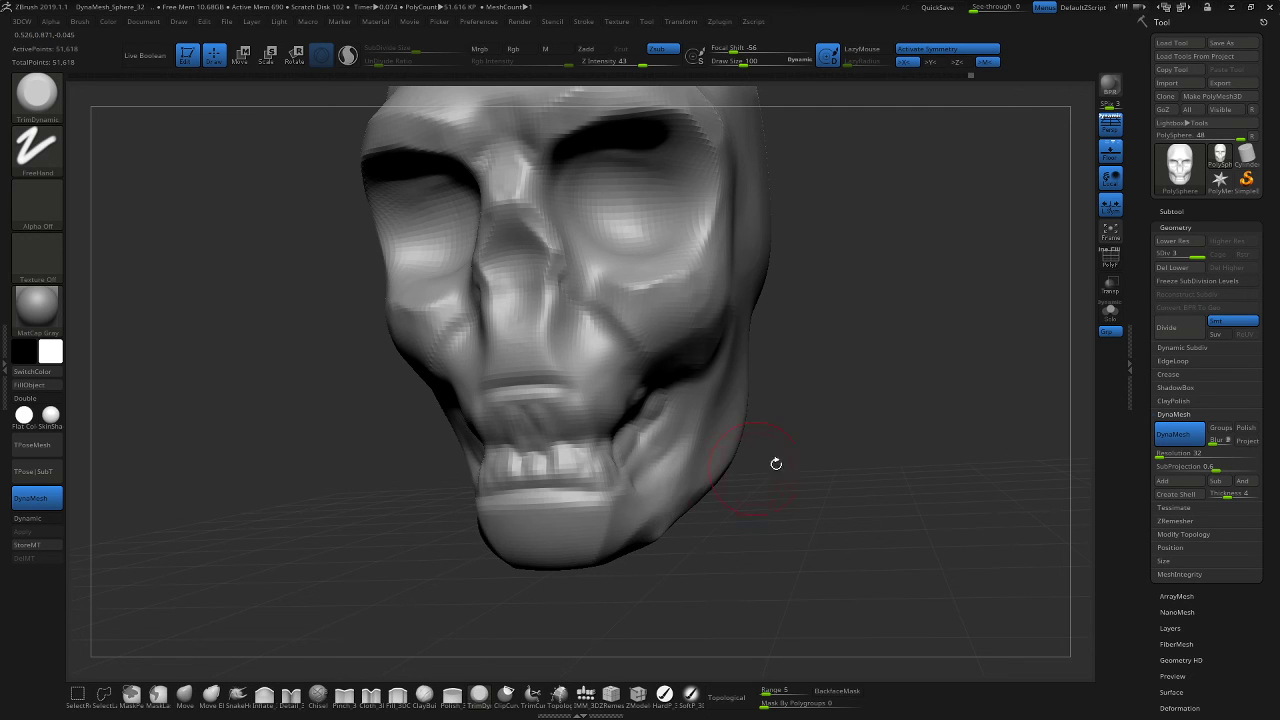
right_drag(774, 463, 791, 463)
mouse_move(773, 504)
mouse_down()
mouse_move(856, 463)
mouse_move(866, 380)
mouse_move(841, 446)
mouse_up()
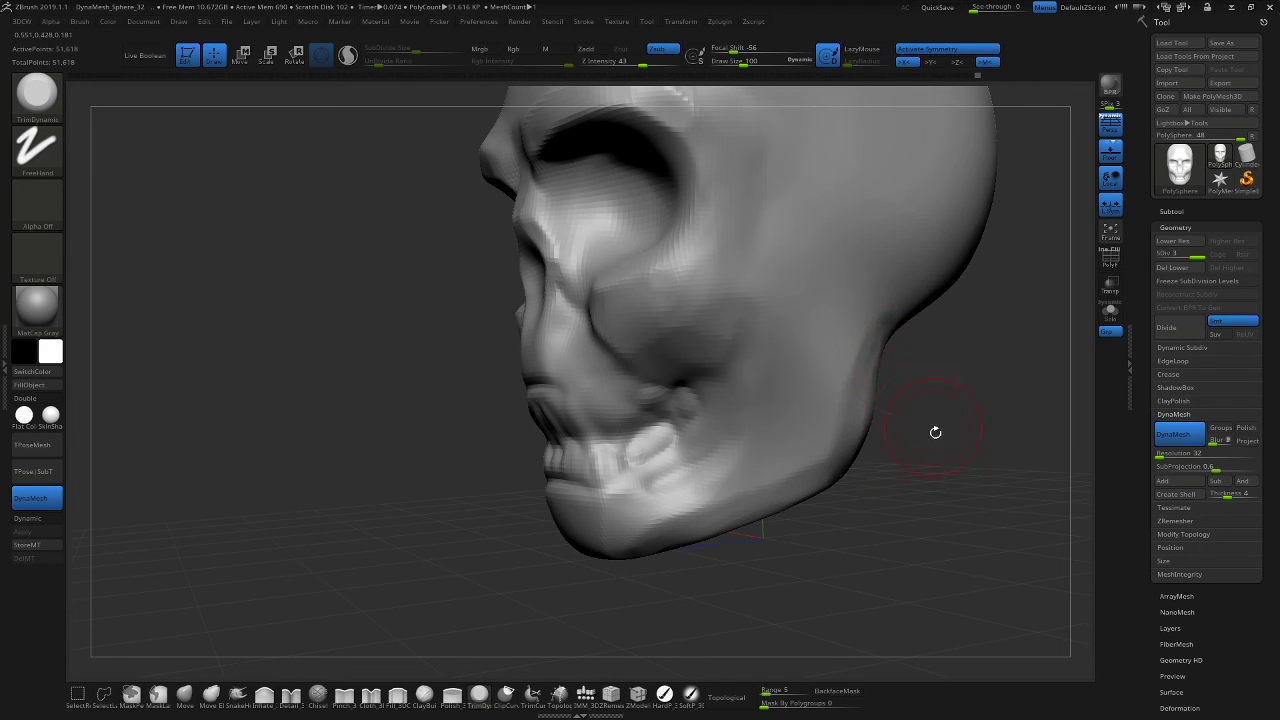
drag(935, 432, 904, 402)
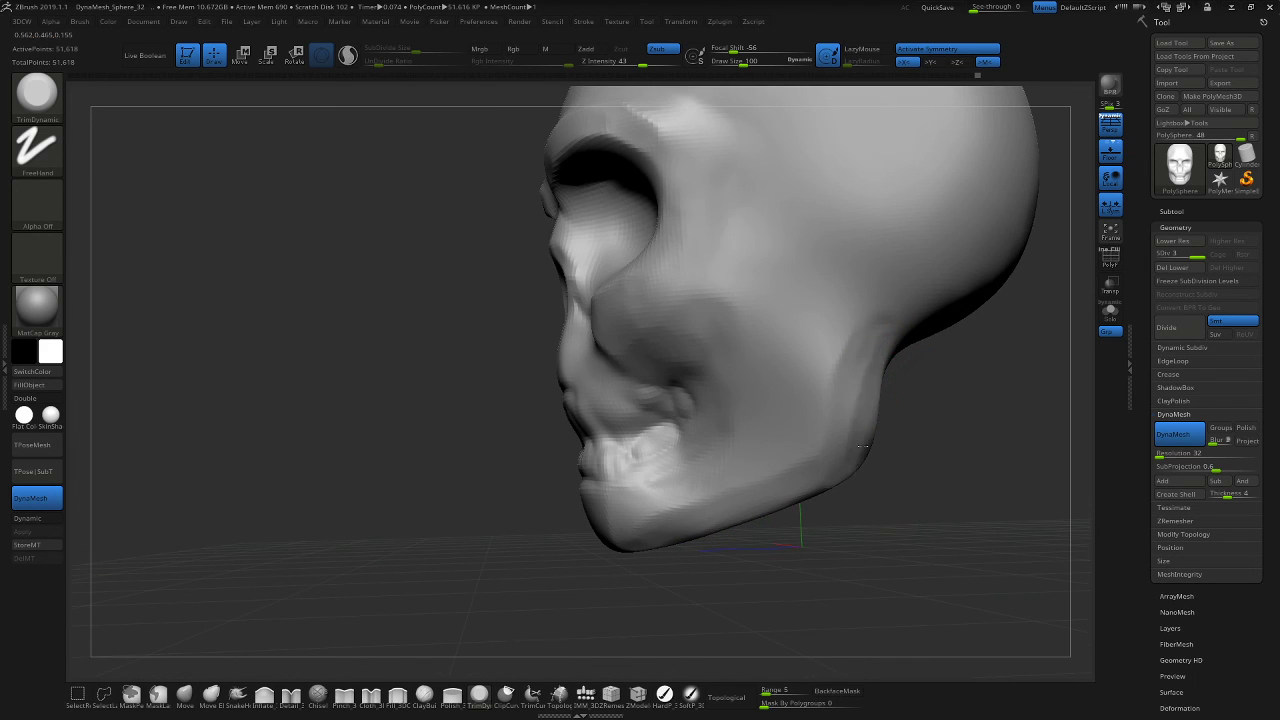
mouse_move(872, 452)
mouse_down()
mouse_move(926, 414)
mouse_move(729, 414)
mouse_up()
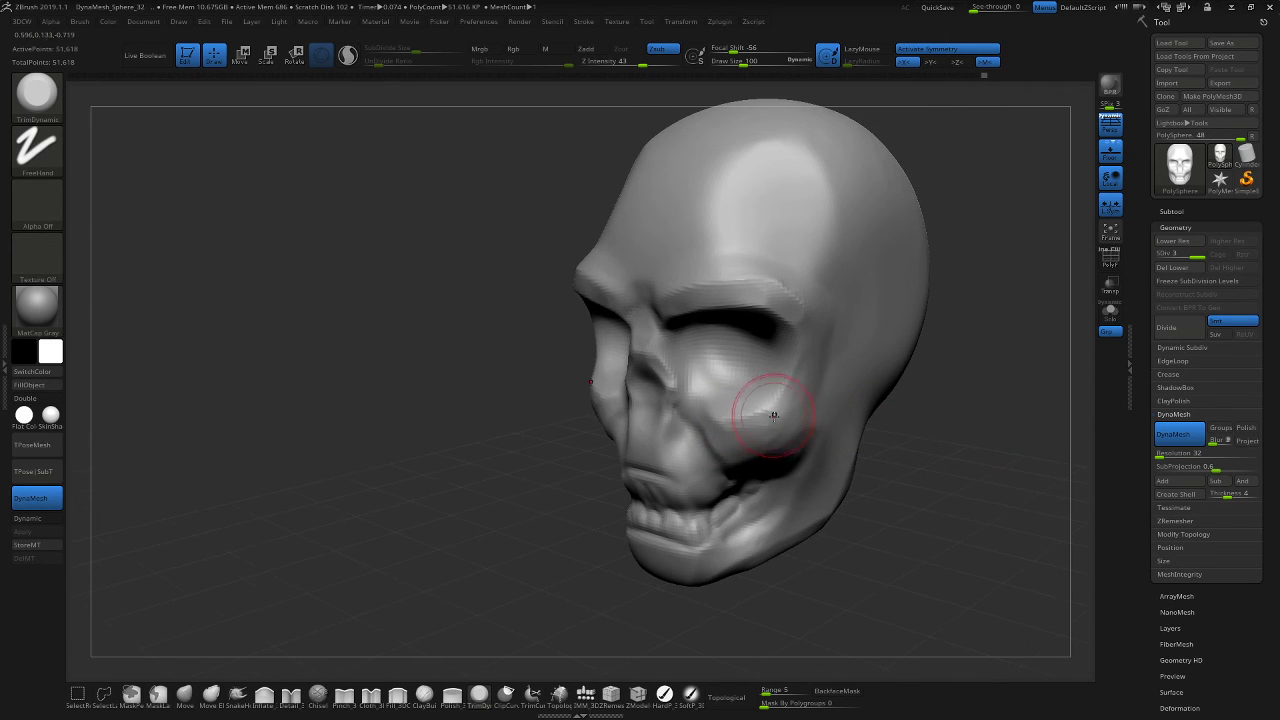
drag(903, 434, 916, 427)
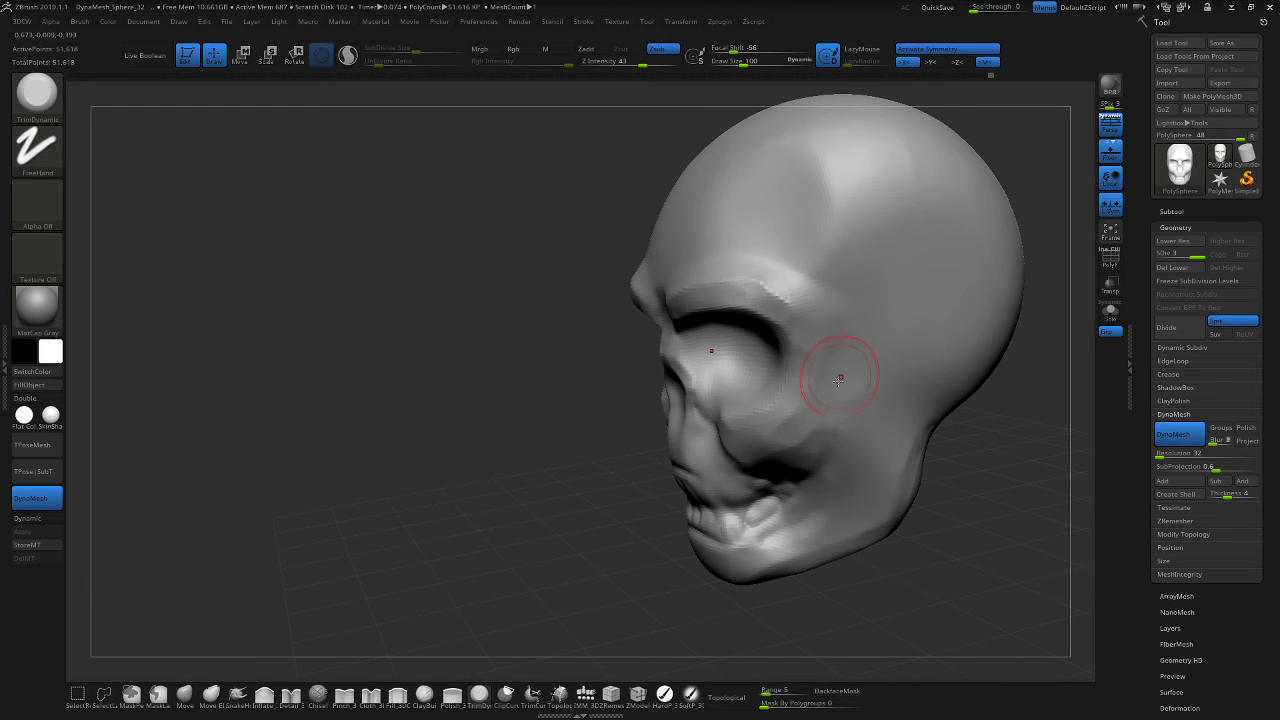
Build up the cheekbone beside the eye socket with the ClayBuildup brush and smooth the strokes.
click(424, 693)
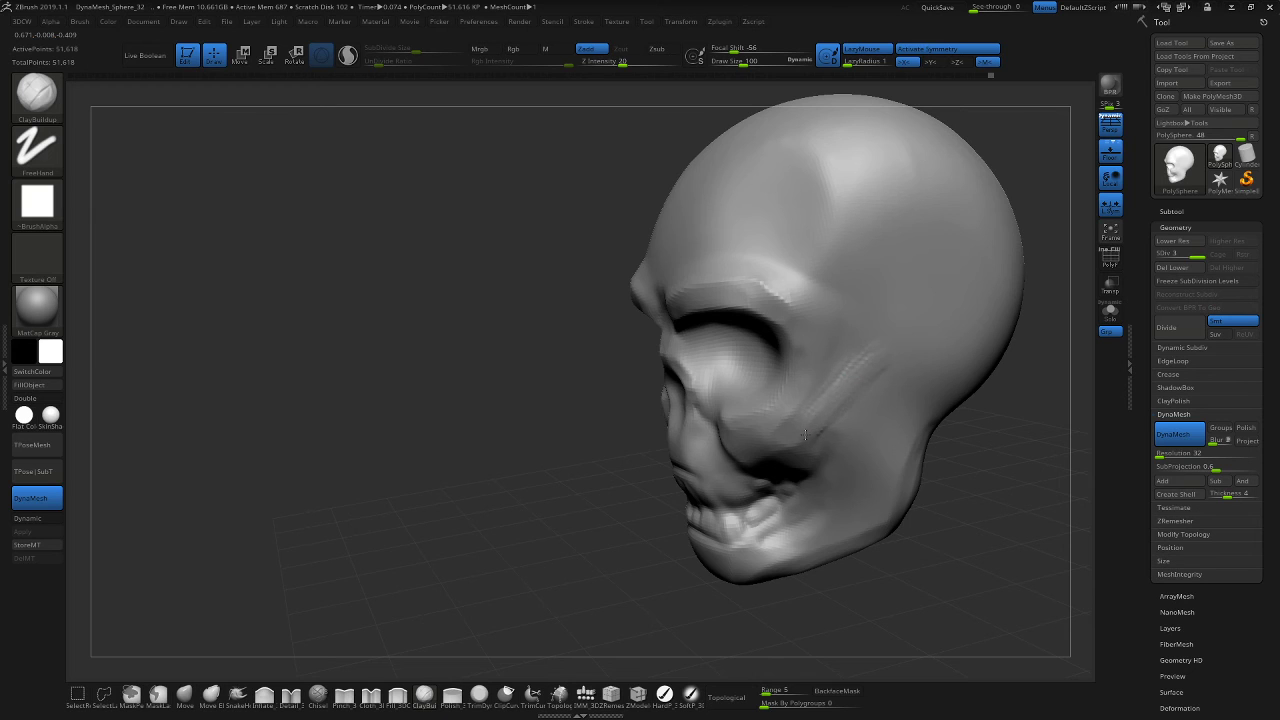
mouse_move(863, 354)
shift+mouse_down()
mouse_move(808, 428)
mouse_move(815, 420)
shift+mouse_up()
drag(1020, 430, 1072, 430)
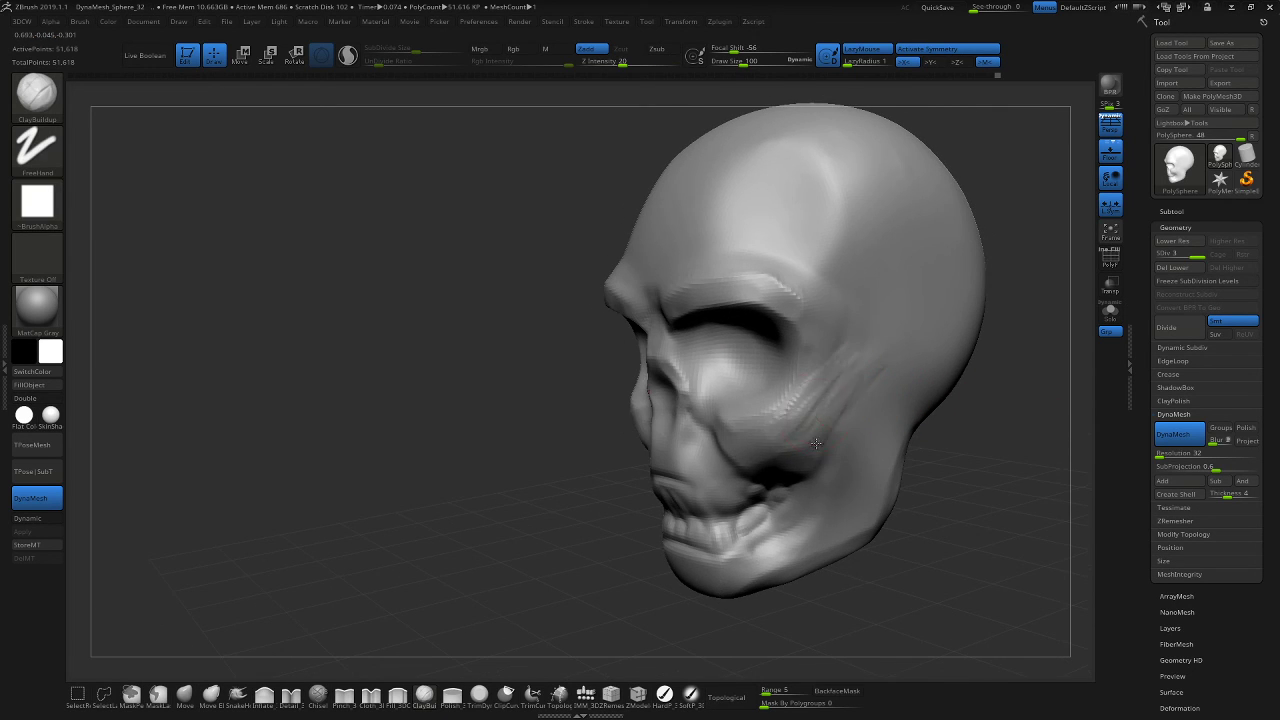
key(shift)
shift+drag(861, 385, 888, 404)
mouse_move(1014, 443)
mouse_down()
mouse_move(937, 413)
mouse_move(966, 434)
mouse_move(1033, 425)
mouse_move(983, 435)
mouse_move(860, 420)
mouse_up()
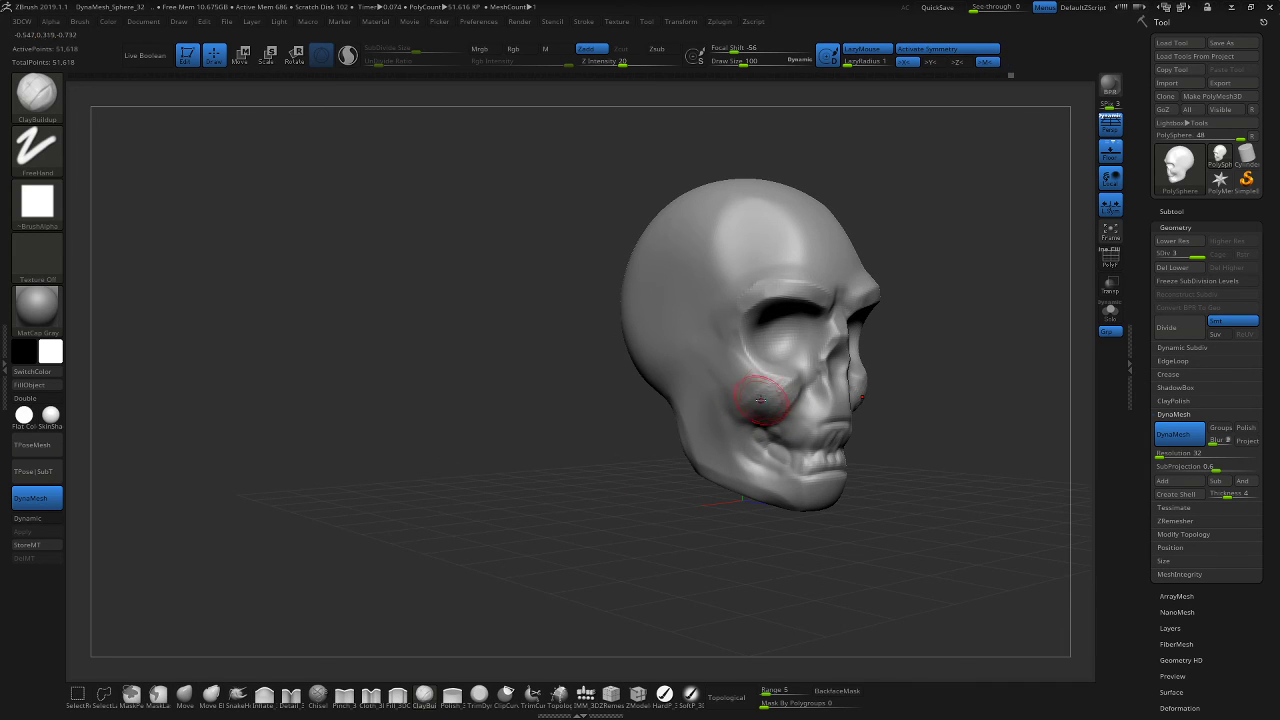
Build up the upper jaw above the front teeth and the nasal opening with ClayBuildup strokes.
mouse_move(963, 417)
mouse_down()
mouse_move(799, 412)
mouse_move(848, 381)
mouse_move(853, 398)
mouse_up()
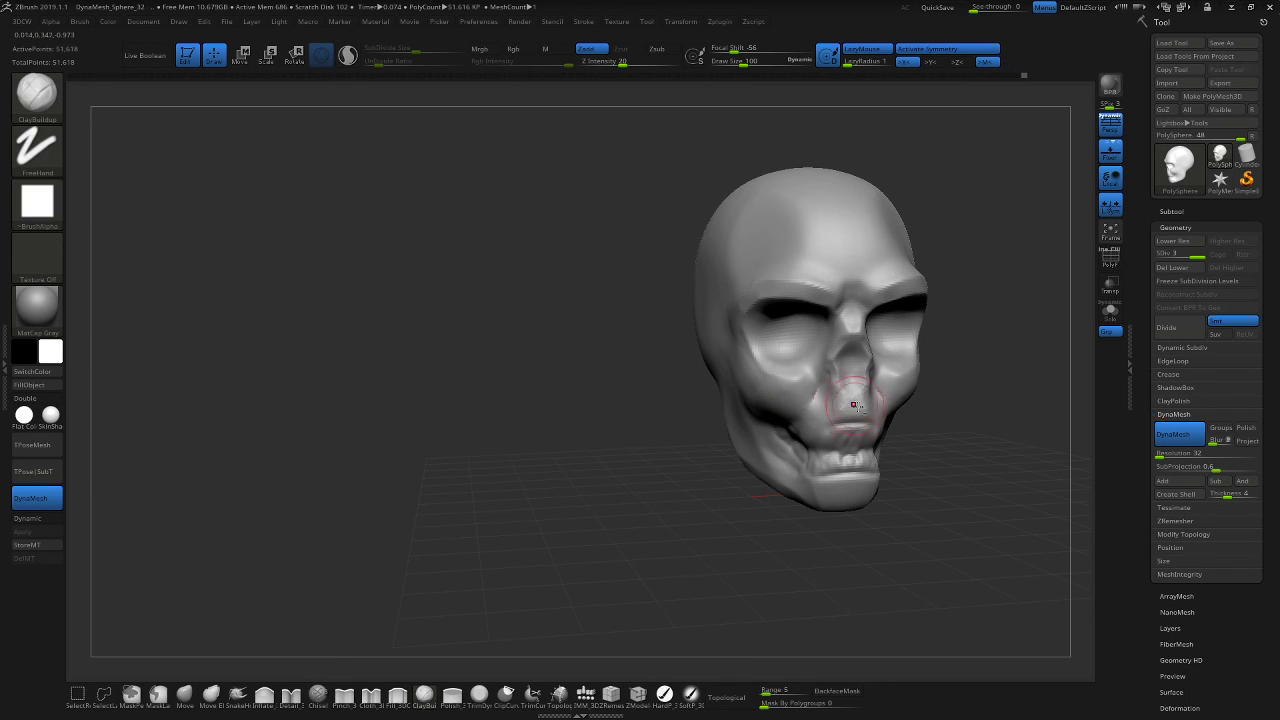
drag(958, 417, 980, 412)
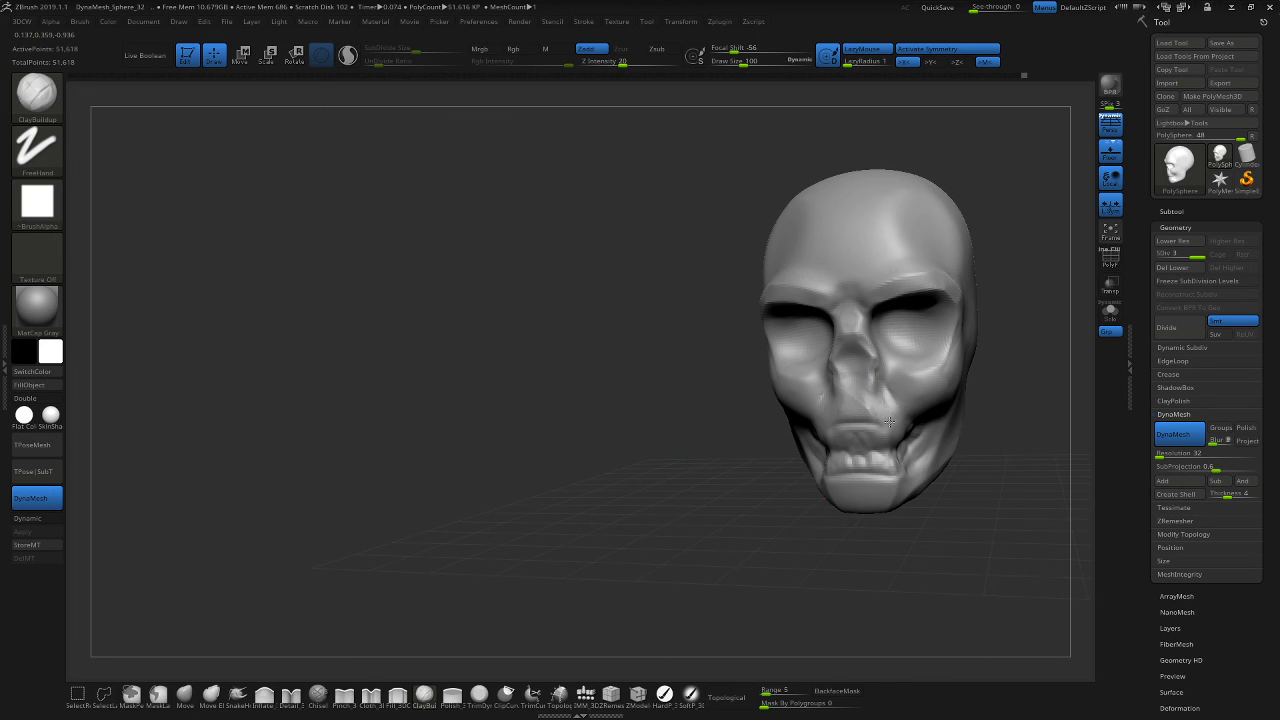
drag(886, 424, 869, 424)
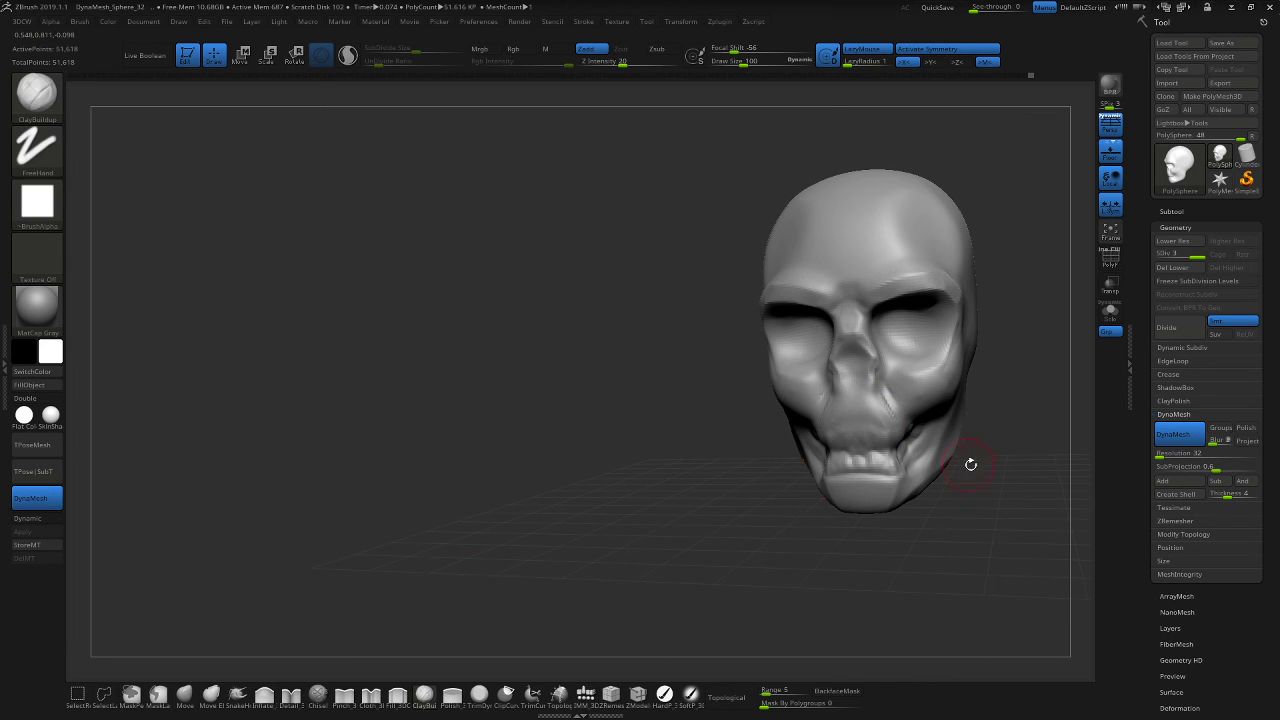
mouse_move(971, 463)
mouse_down()
mouse_move(1003, 471)
mouse_move(891, 503)
mouse_move(846, 490)
mouse_move(923, 486)
mouse_move(841, 463)
mouse_move(729, 492)
mouse_up()
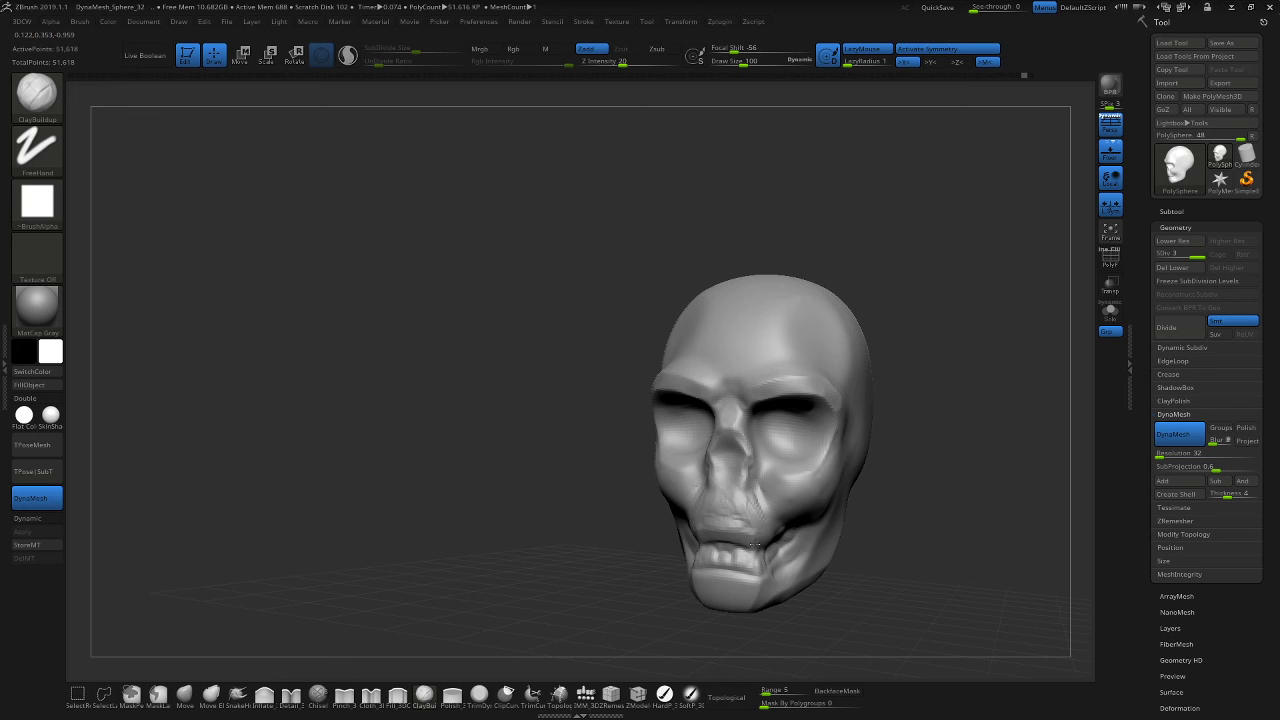
drag(917, 486, 836, 408)
drag(886, 514, 935, 388)
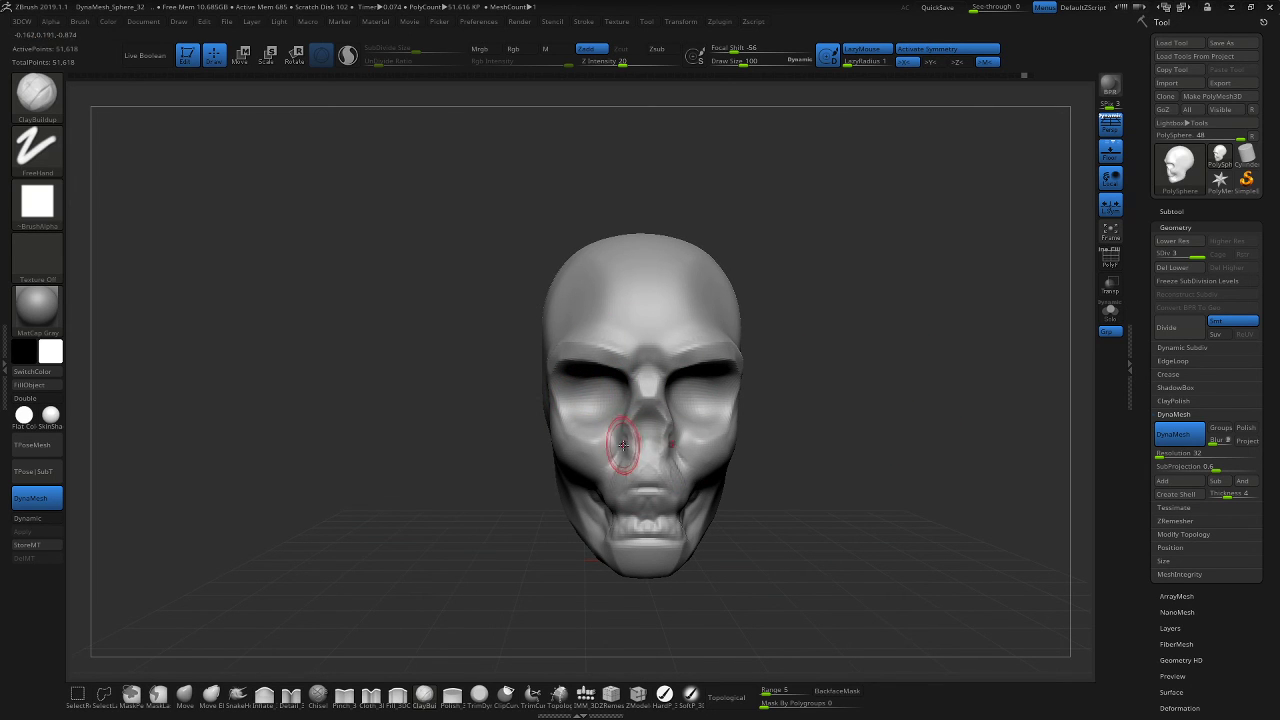
mouse_move(880, 491)
mouse_down()
mouse_move(830, 480)
mouse_move(849, 486)
mouse_up()
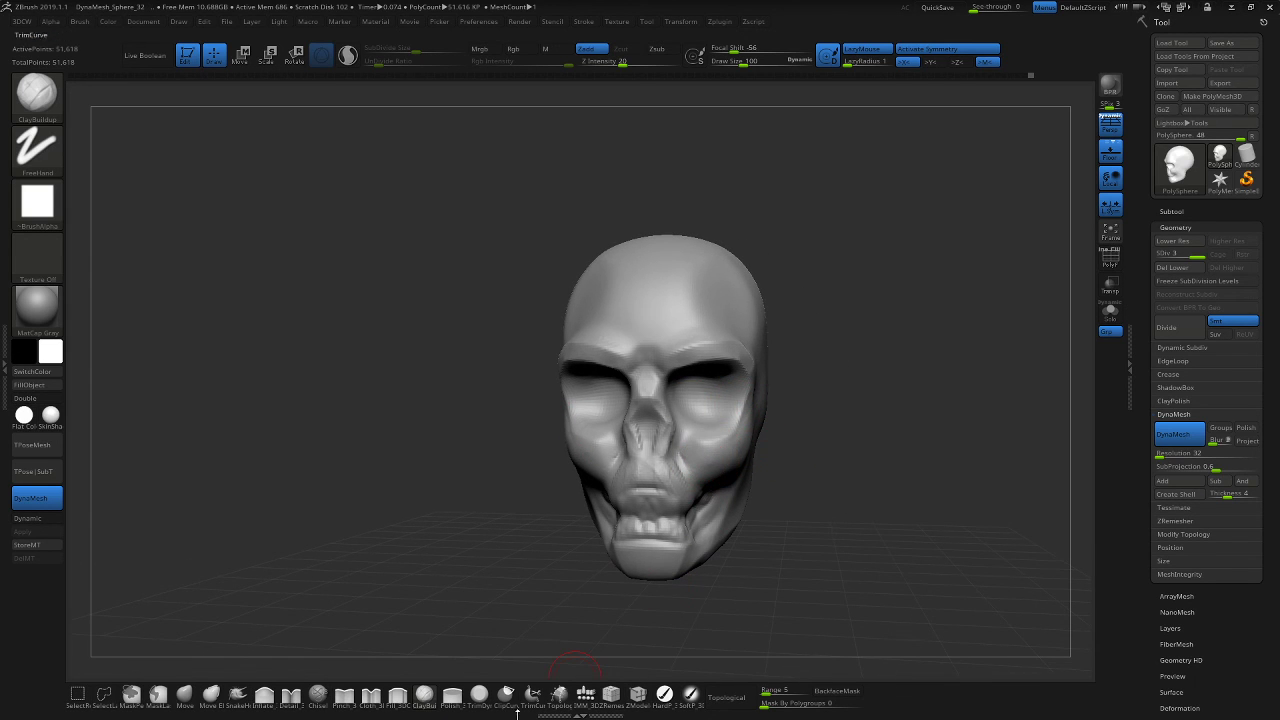
Sharpen the brow ridge above the eye sockets with the Pinch_3DCW brush.
key(b)
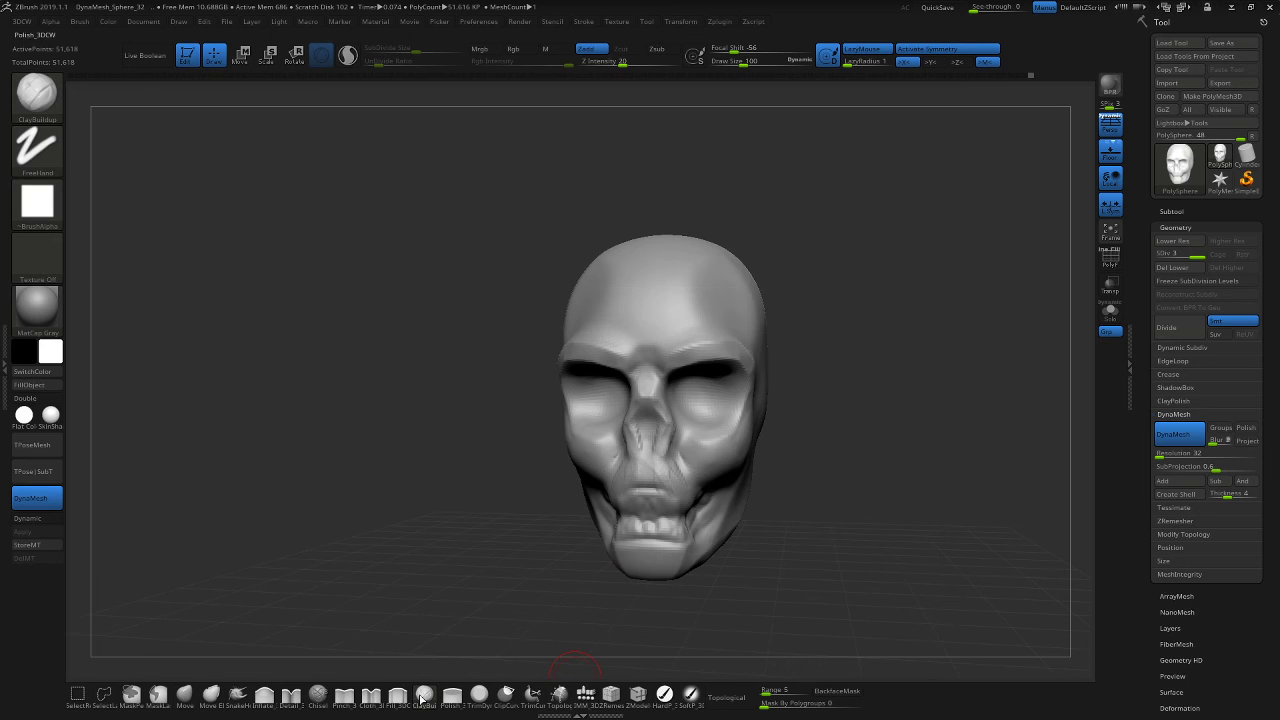
click(345, 697)
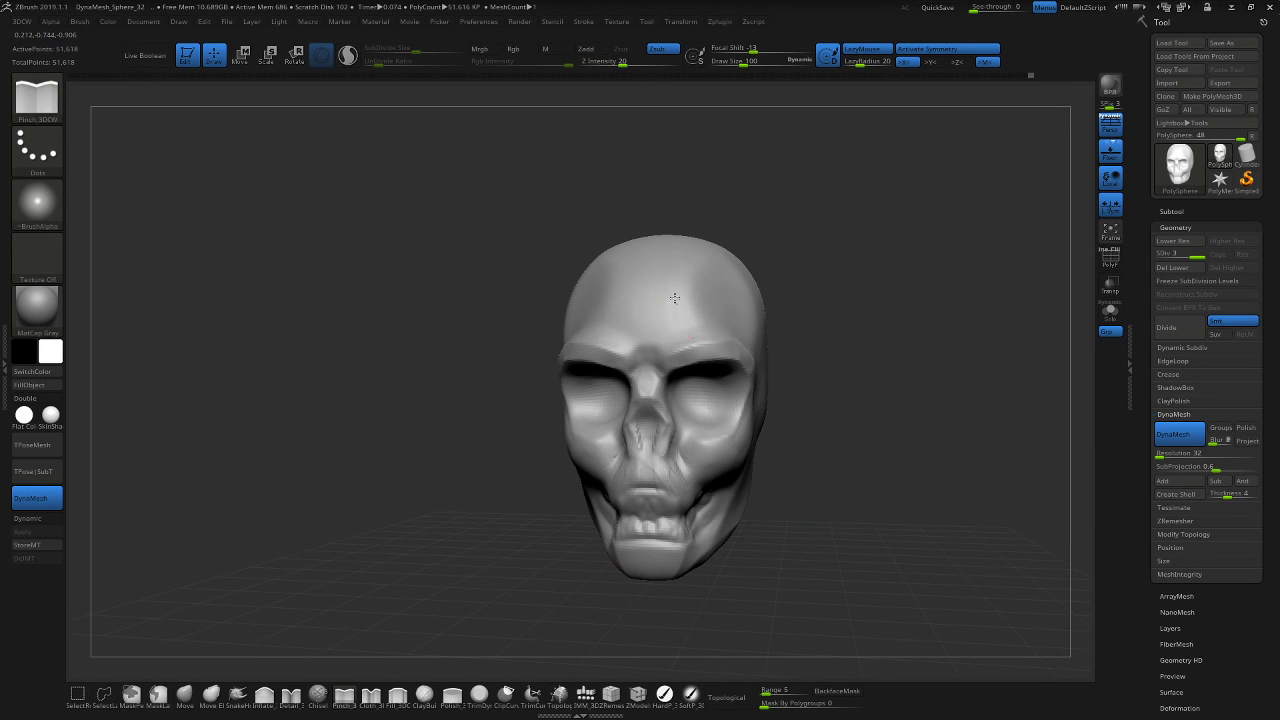
key(ctrl)
mouse_move(672, 344)
mouse_down()
mouse_move(692, 323)
mouse_move(724, 324)
mouse_move(719, 337)
mouse_move(735, 341)
mouse_up()
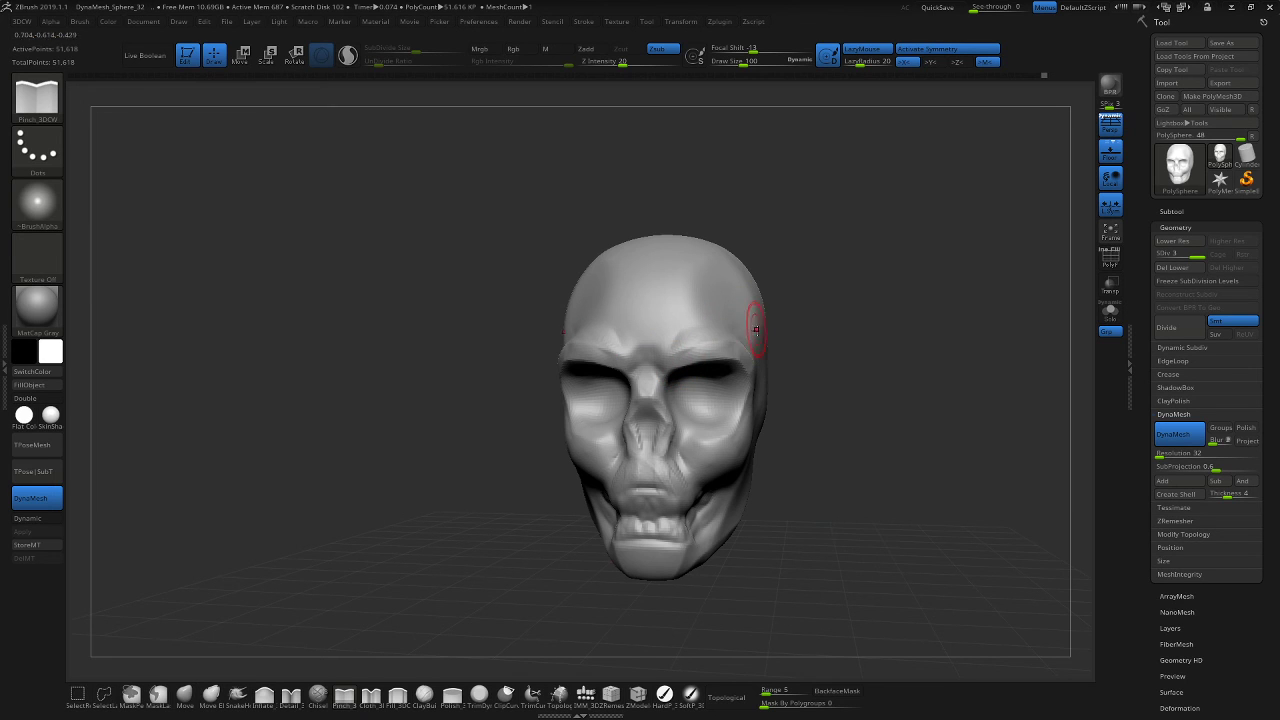
key(ctrl)
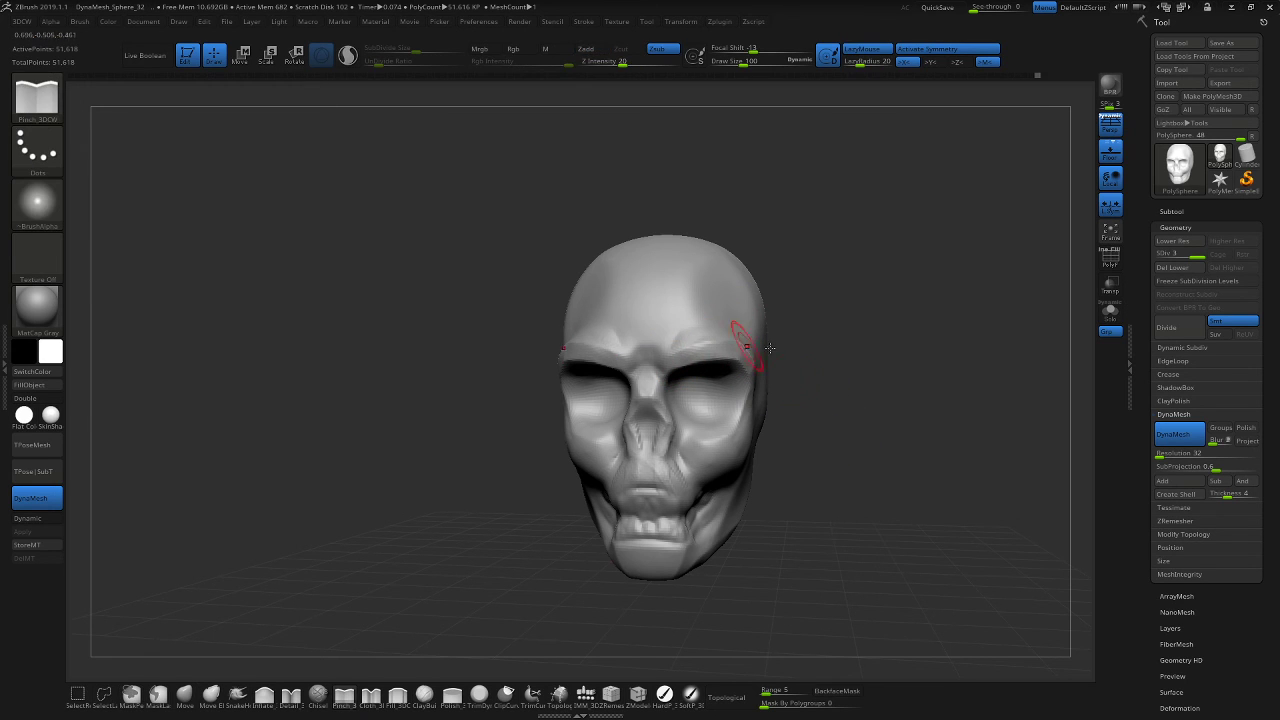
Smooth the rough strokes in the nasal opening and on the upper jaw below it.
mouse_move(878, 443)
mouse_down()
mouse_move(854, 451)
mouse_move(882, 456)
mouse_up()
alt+drag(843, 401, 851, 411)
shift+drag(664, 470, 655, 448)
mouse_move(896, 449)
mouse_down()
mouse_move(871, 426)
mouse_move(906, 439)
mouse_move(862, 463)
mouse_move(846, 456)
mouse_move(858, 464)
mouse_up()
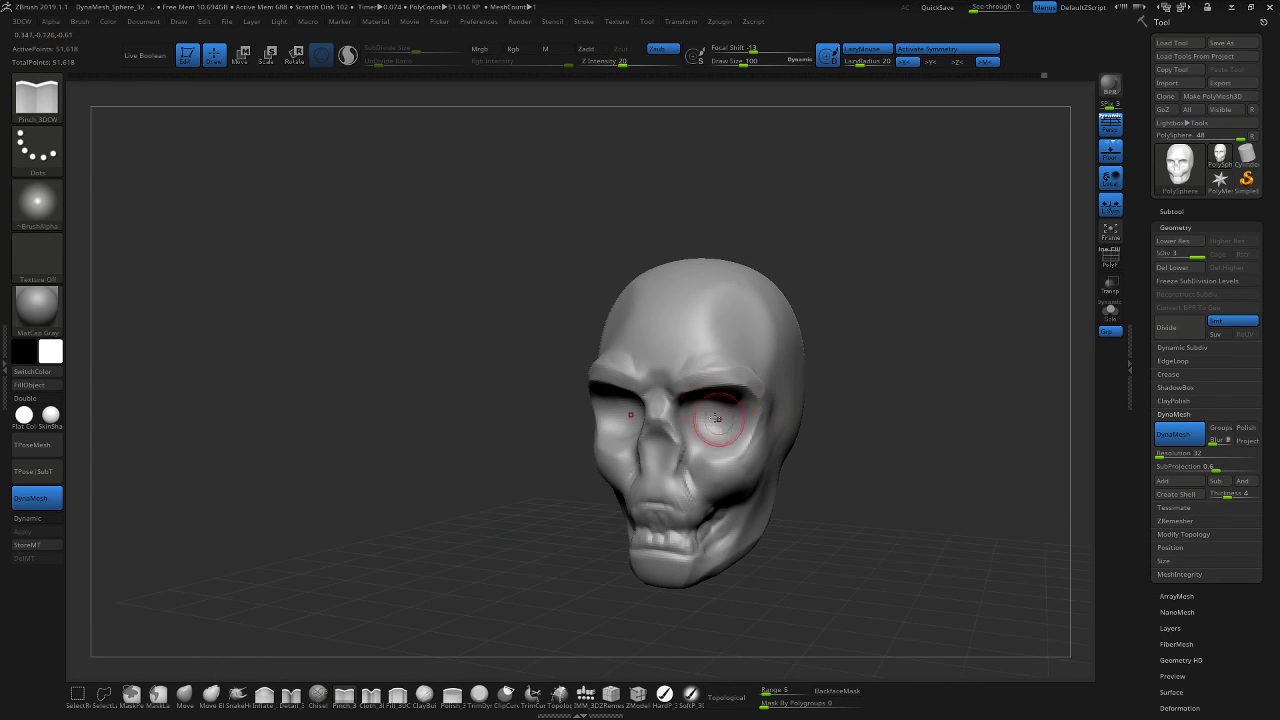
drag(934, 380, 821, 395)
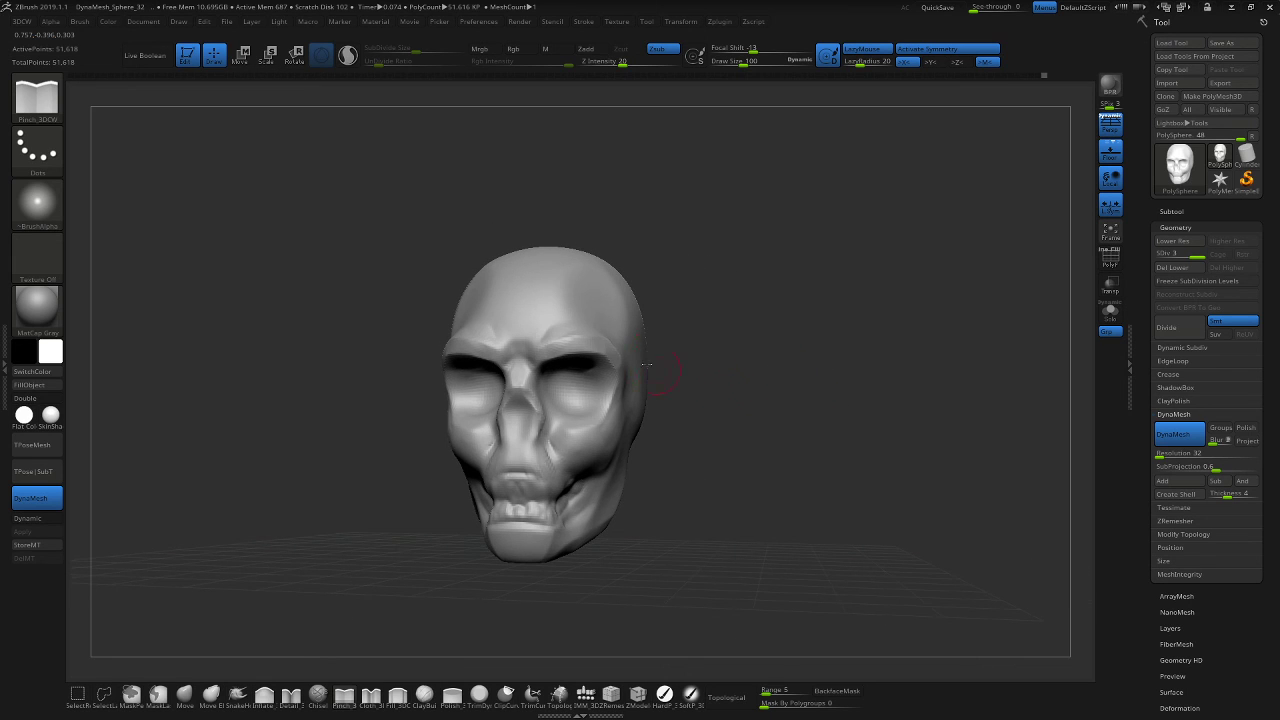
mouse_move(727, 373)
alt+mouse_down()
mouse_move(822, 379)
mouse_move(843, 399)
mouse_move(841, 383)
alt+mouse_up()
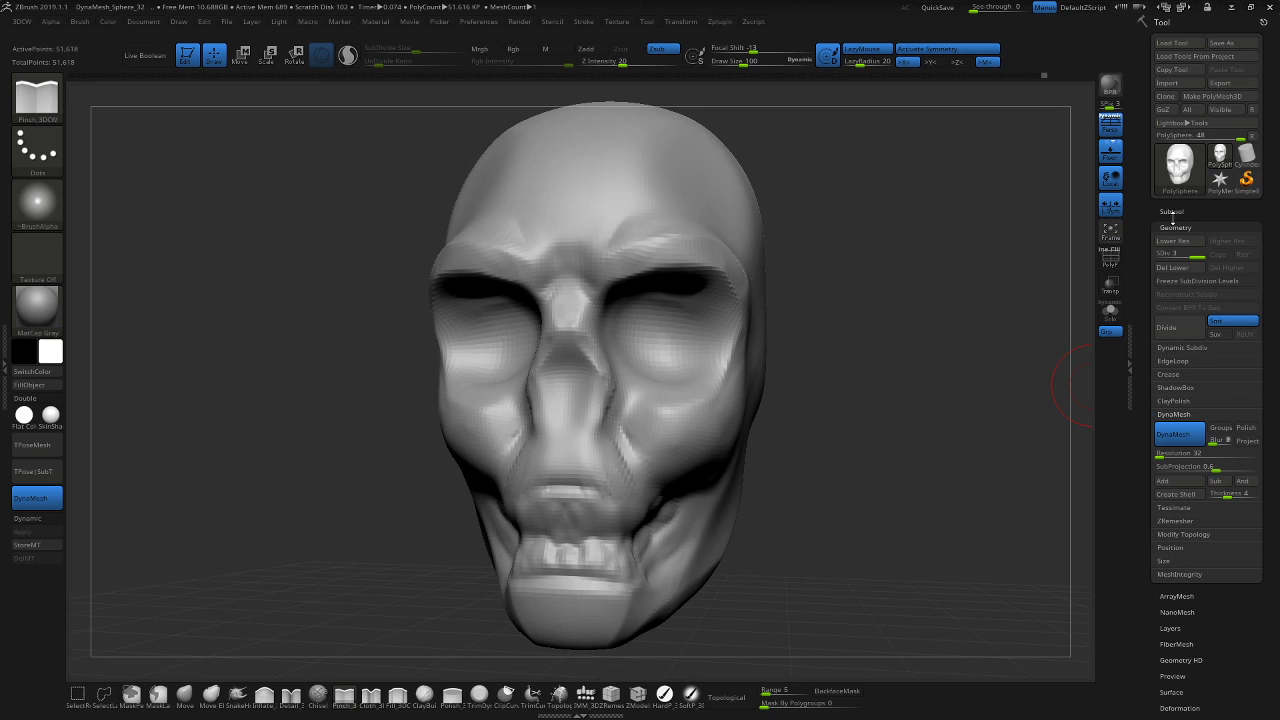
Insert a Sphere3D subtool and scale it down uniformly inside the head.
click(1176, 212)
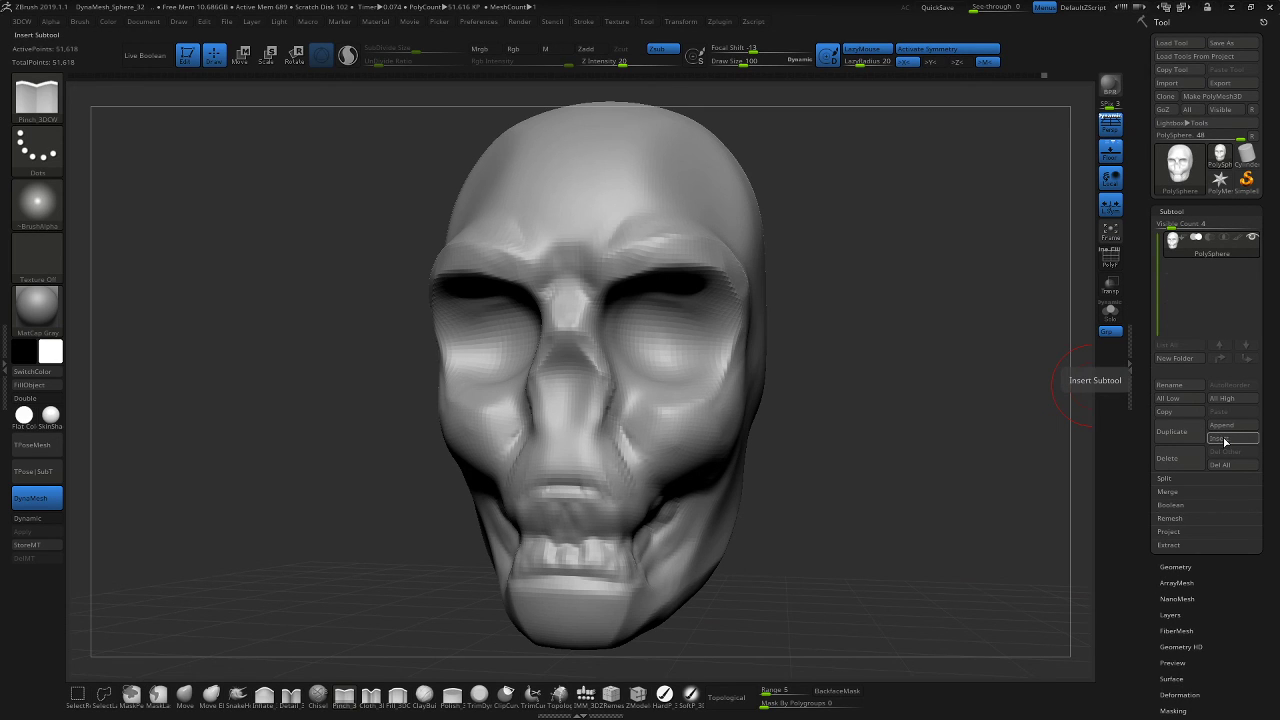
click(1225, 441)
click(843, 511)
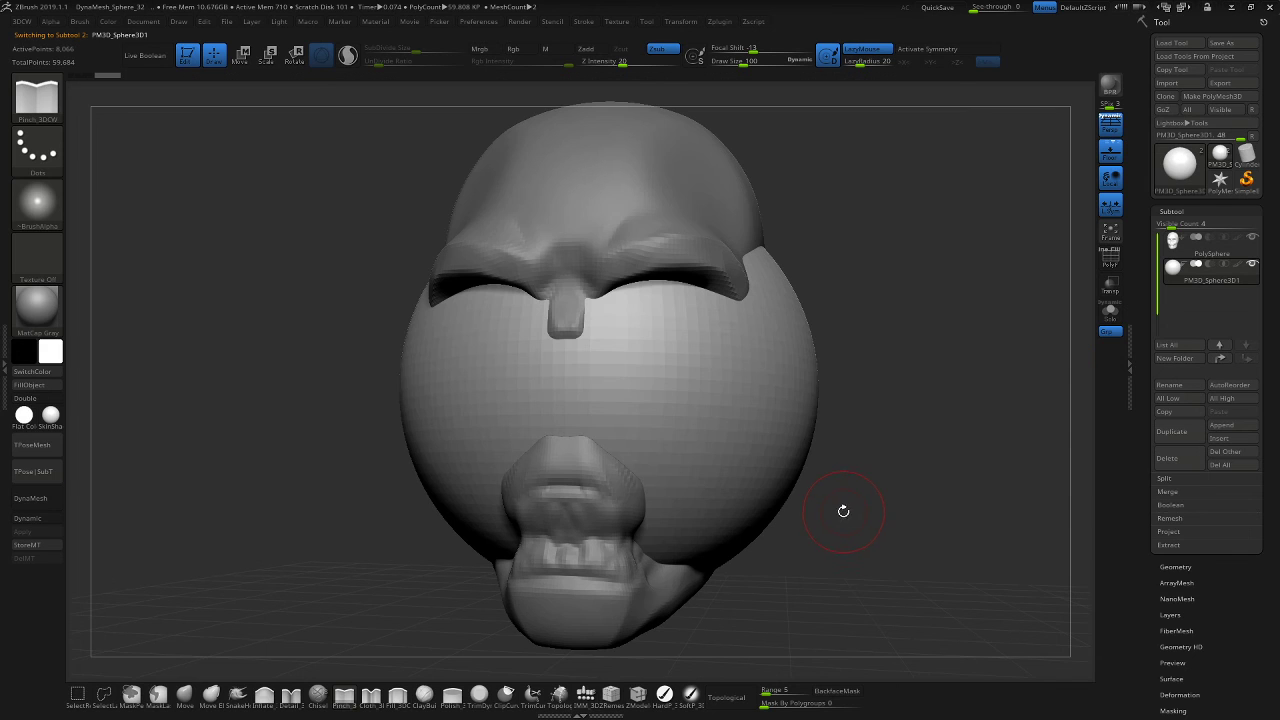
key(r)
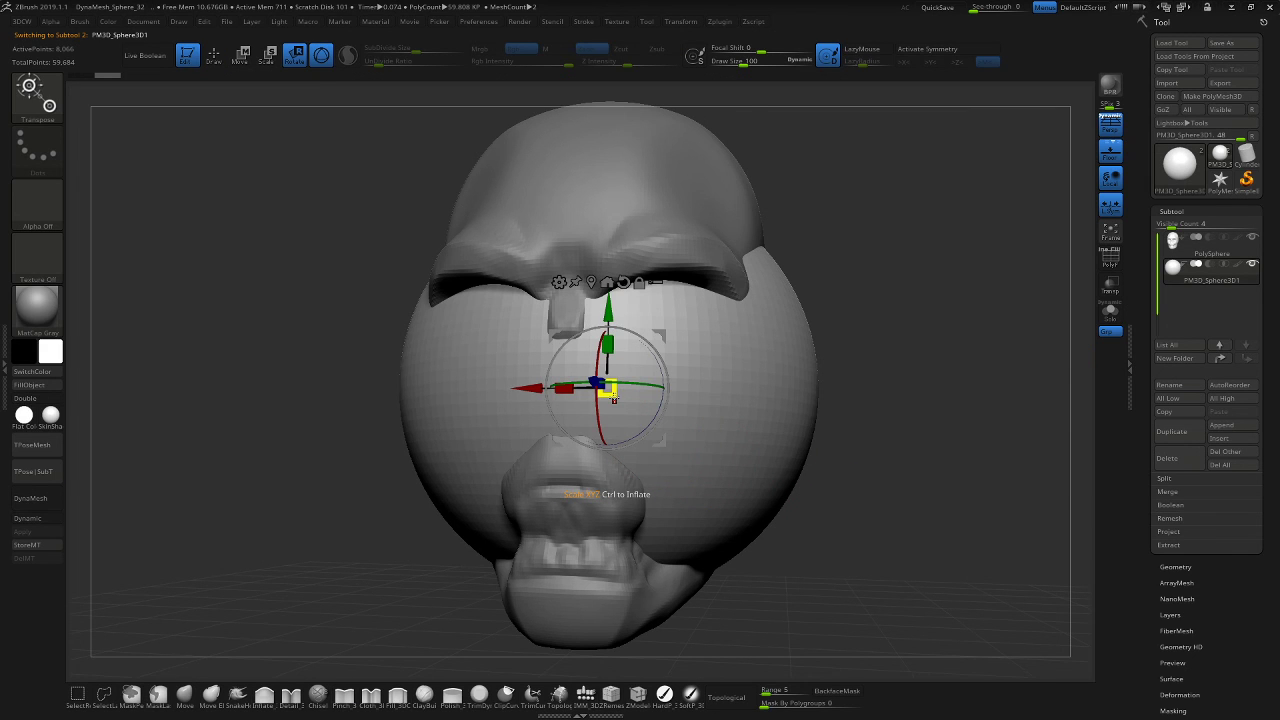
drag(611, 393, 505, 328)
Move the sphere forward out of the head and sideways in front of one eye socket.
drag(915, 418, 780, 421)
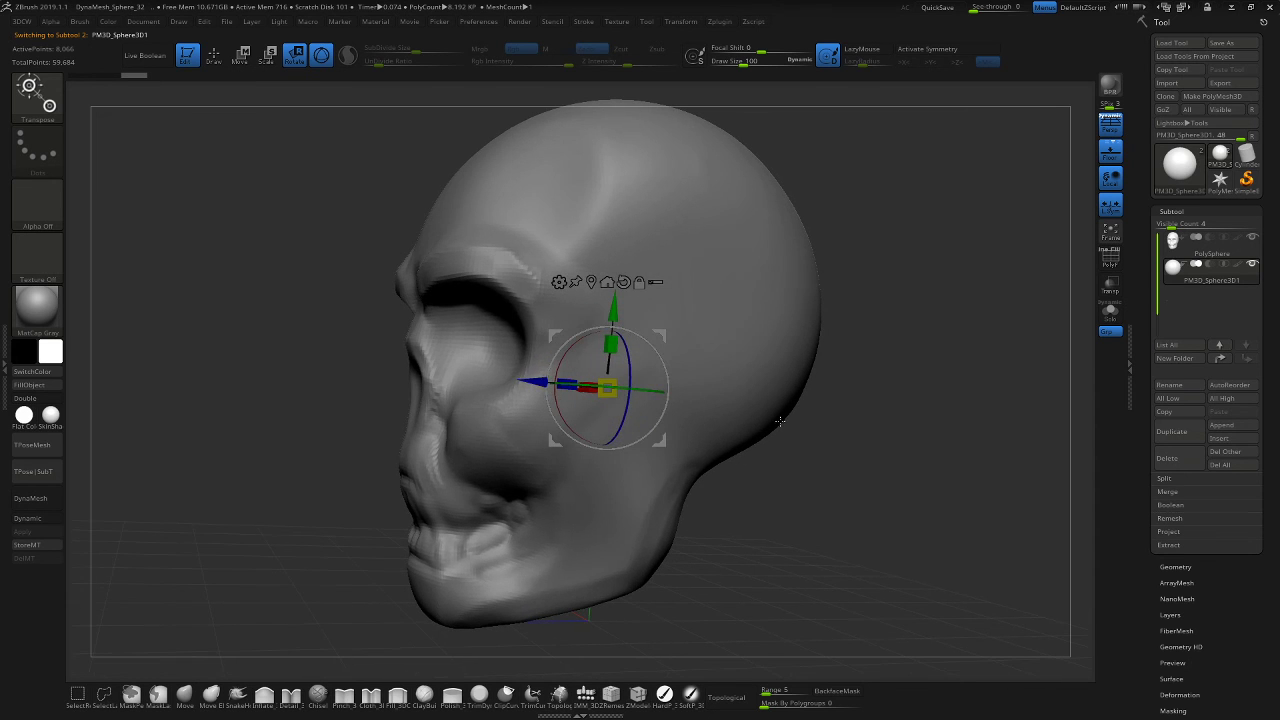
drag(533, 376, 337, 360)
drag(610, 432, 722, 435)
drag(331, 370, 240, 370)
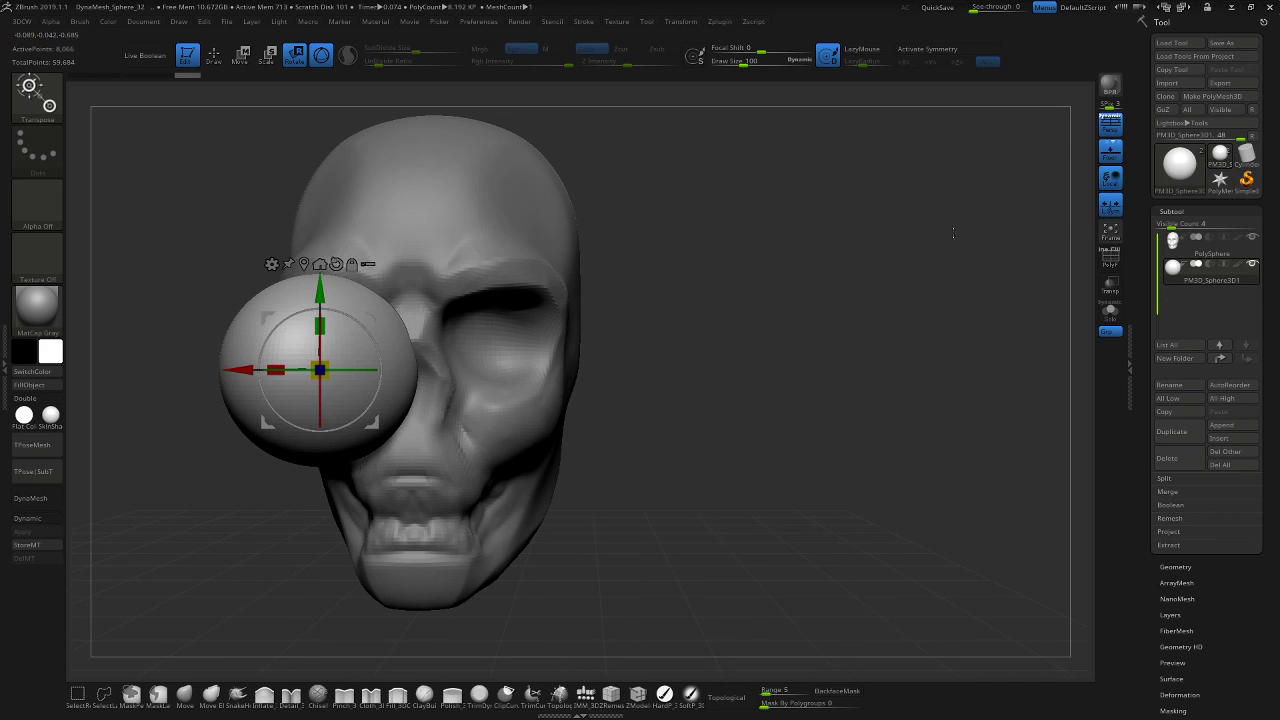
Turn off perspective, scale the sphere down to eyeball size and raise it to the eye socket.
click(1112, 122)
alt+drag(706, 334, 911, 363)
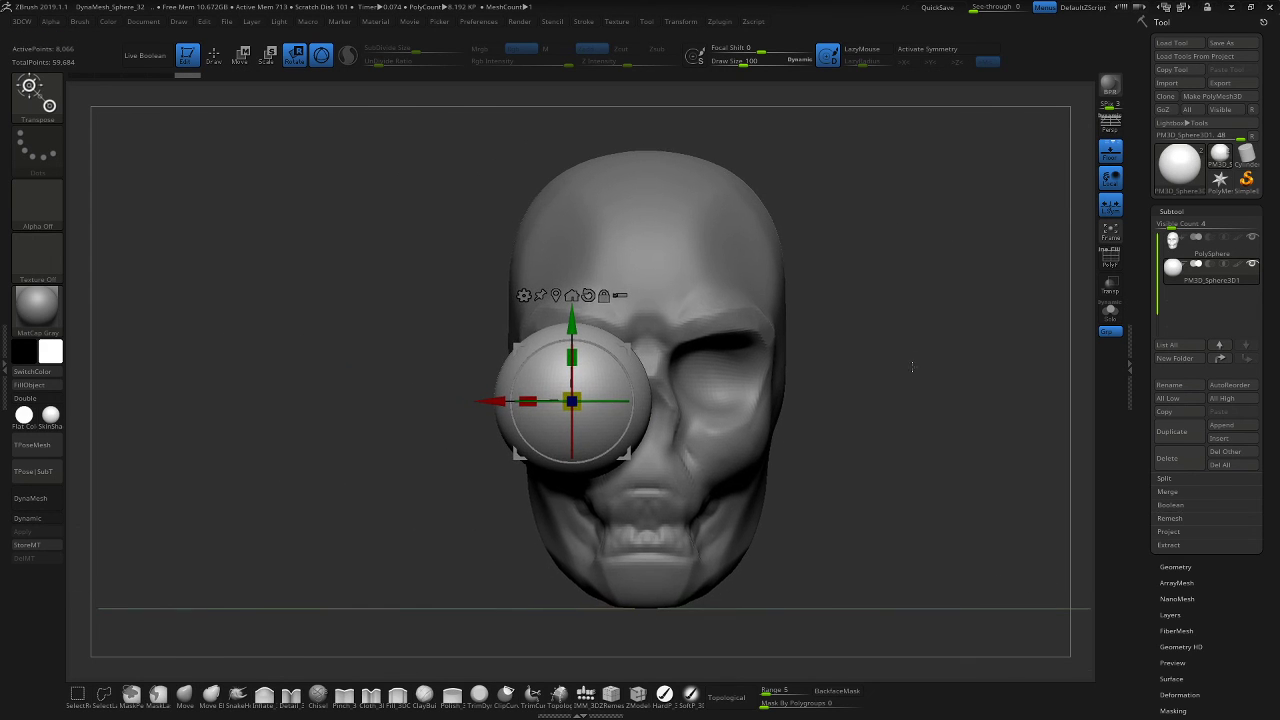
drag(577, 394, 465, 352)
drag(573, 325, 573, 296)
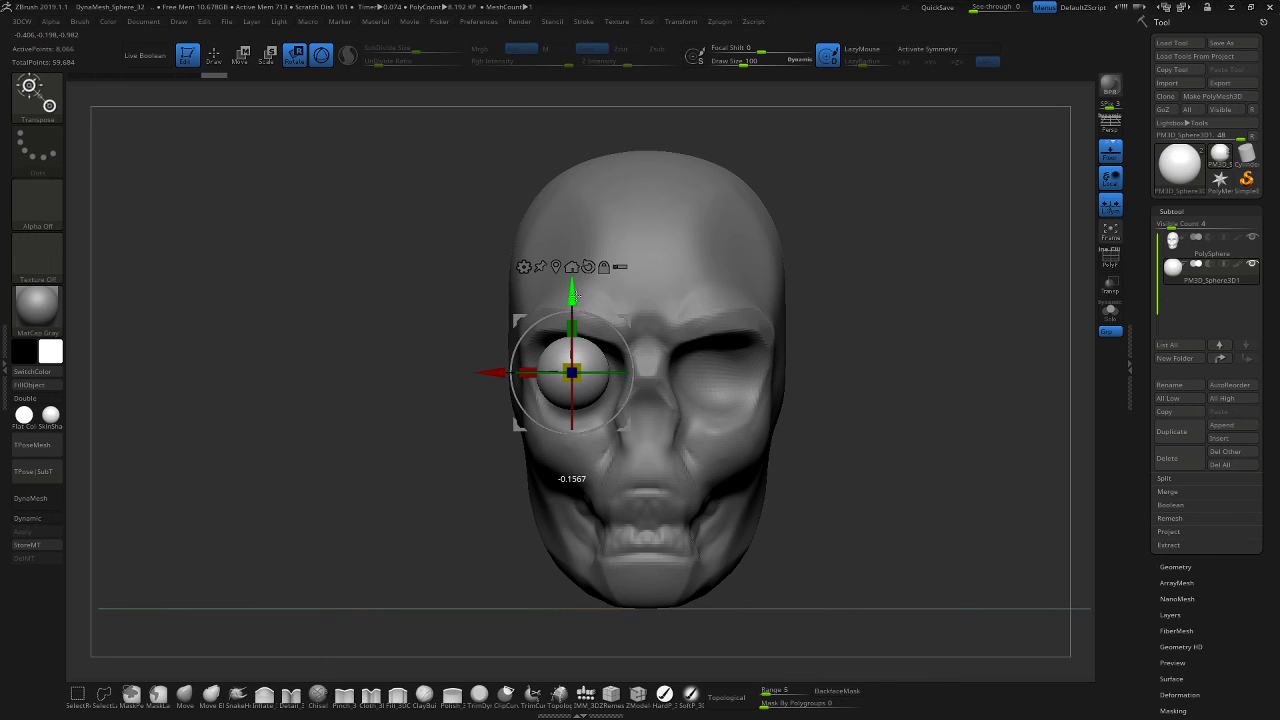
Fine-tune the eyeball's sideways and vertical position so it sits centred in the eye socket.
drag(860, 377, 924, 390)
drag(649, 372, 590, 364)
drag(784, 386, 722, 408)
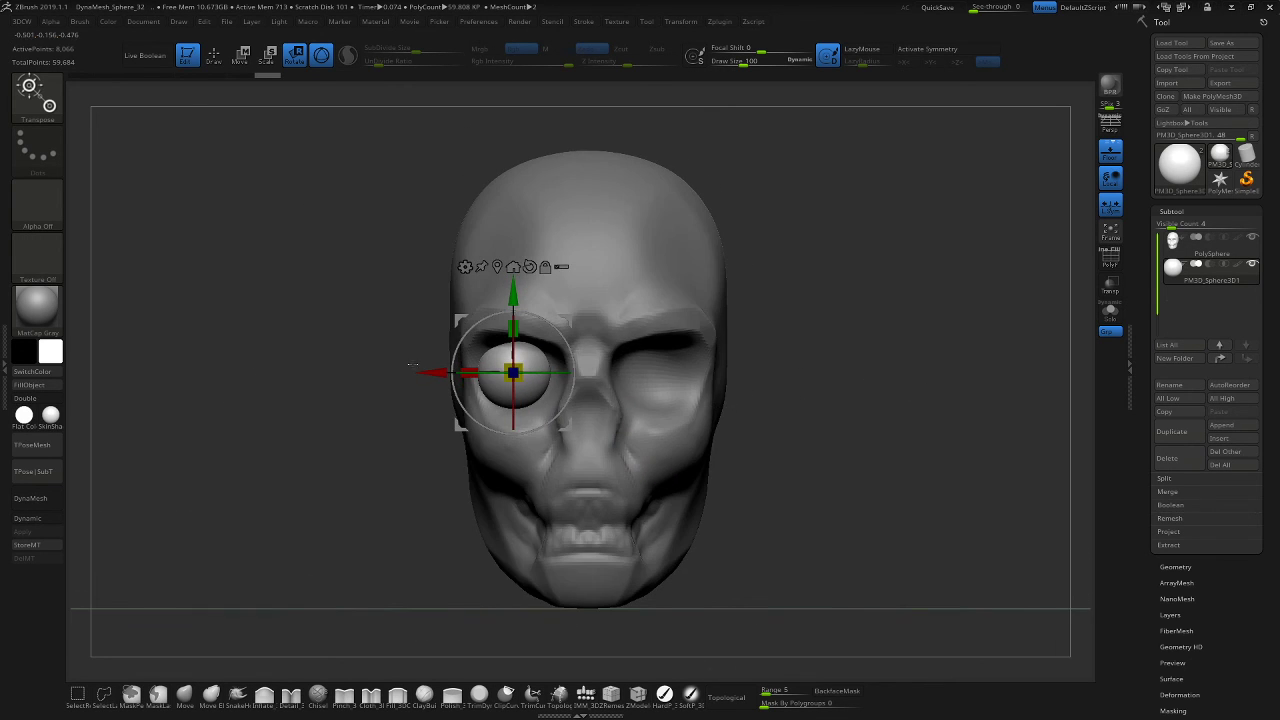
drag(428, 372, 438, 372)
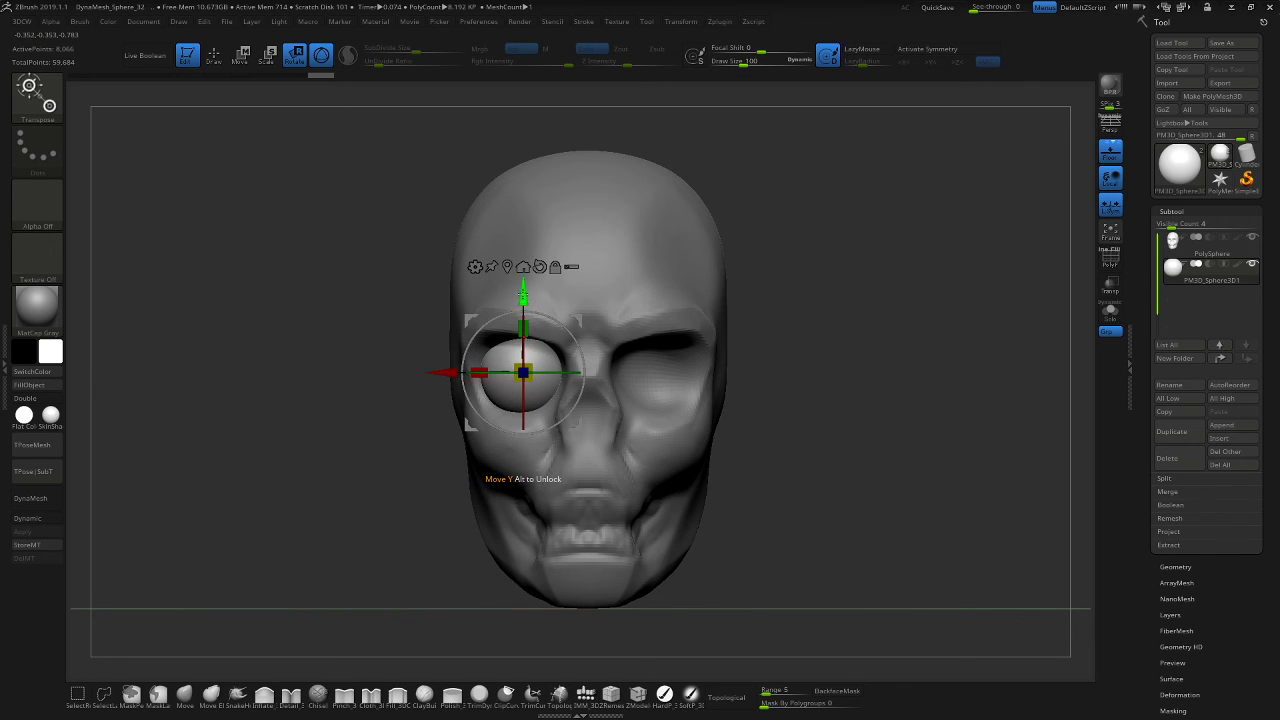
drag(523, 294, 523, 306)
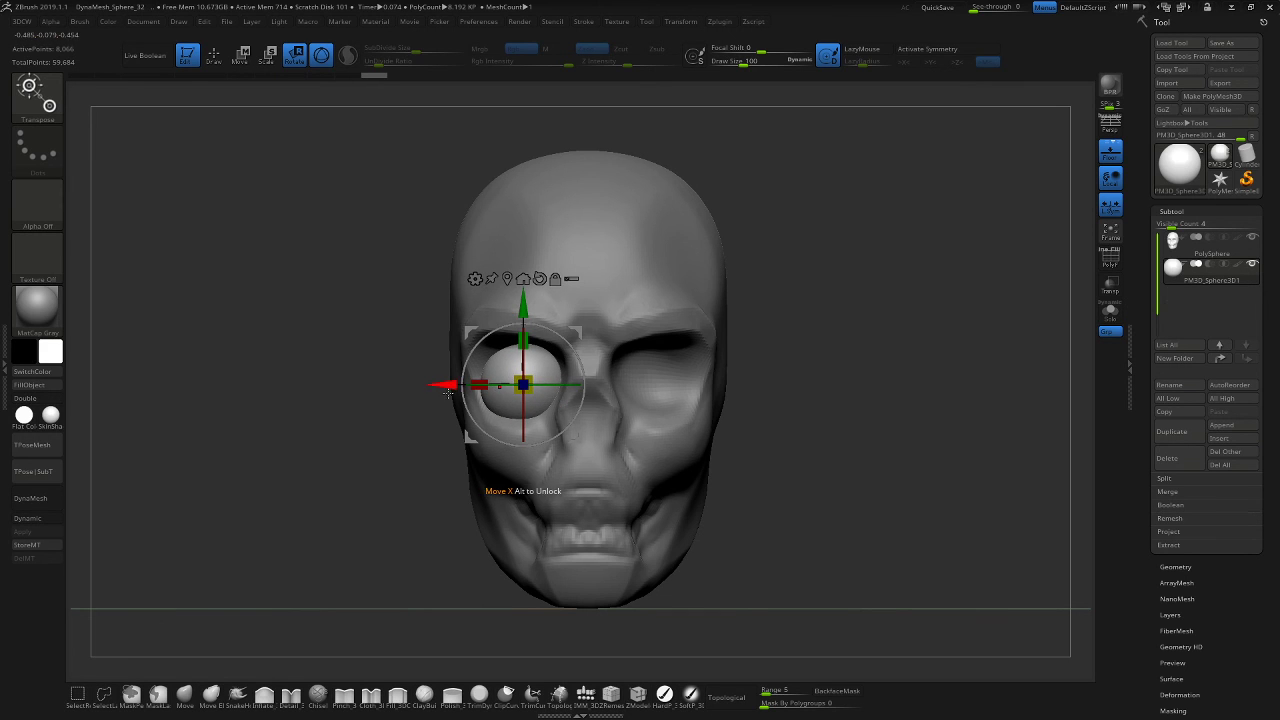
mouse_move(452, 388)
mouse_down()
mouse_move(437, 385)
mouse_move(536, 386)
mouse_move(482, 386)
mouse_up()
key(ctrl+z)
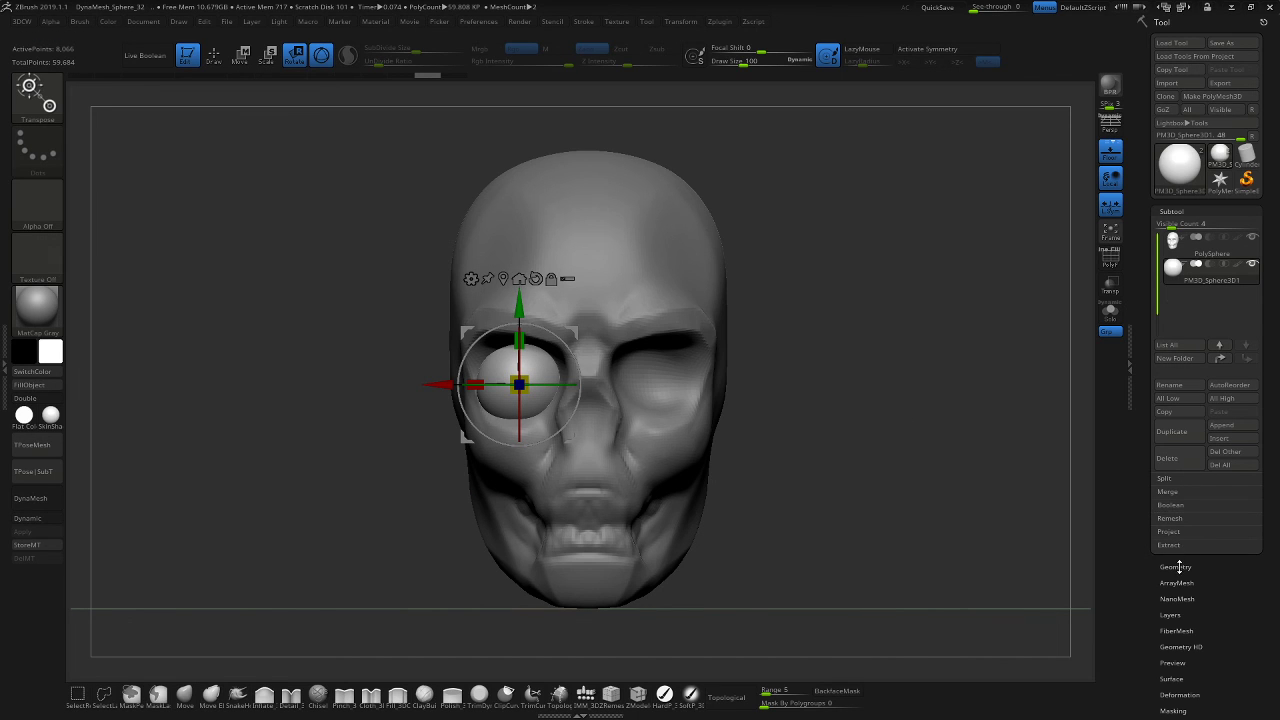
Undo the eyeball's last sideways nudge and show the Modify Topology mirroring options for its mesh.
click(1176, 567)
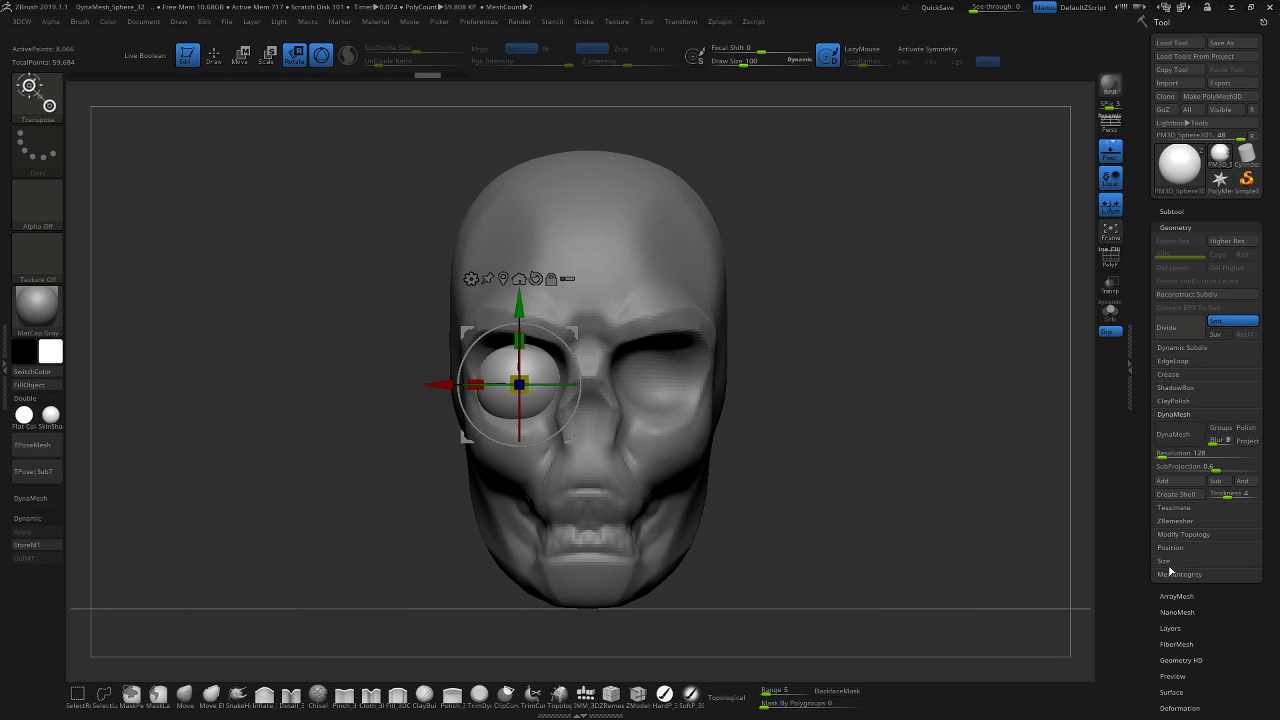
click(1180, 536)
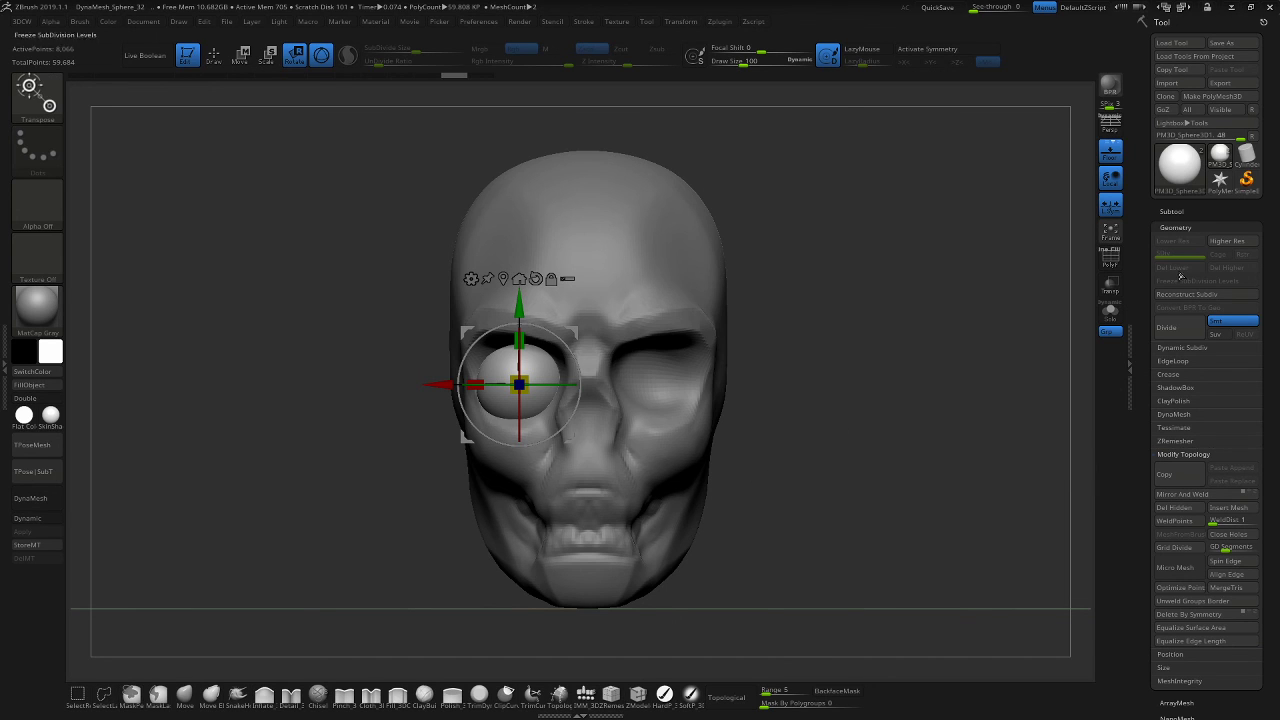
click(1178, 212)
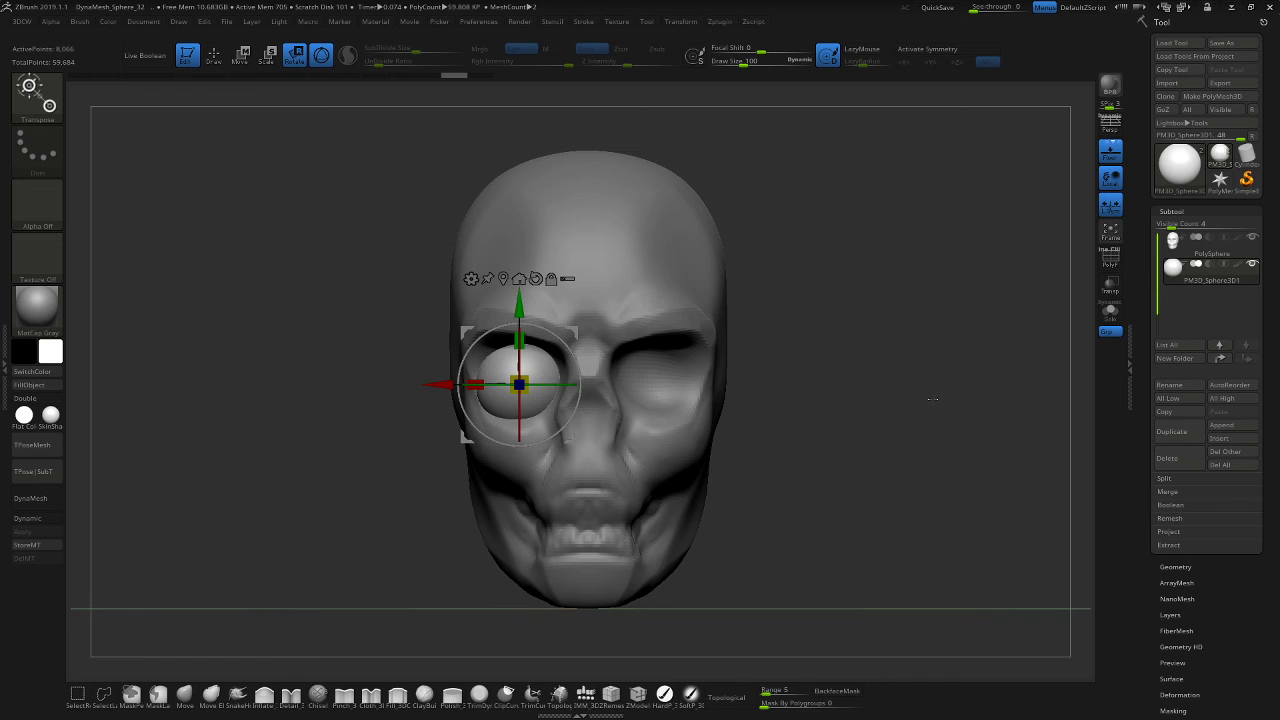
key(ctrl)
key(ctrl+z)
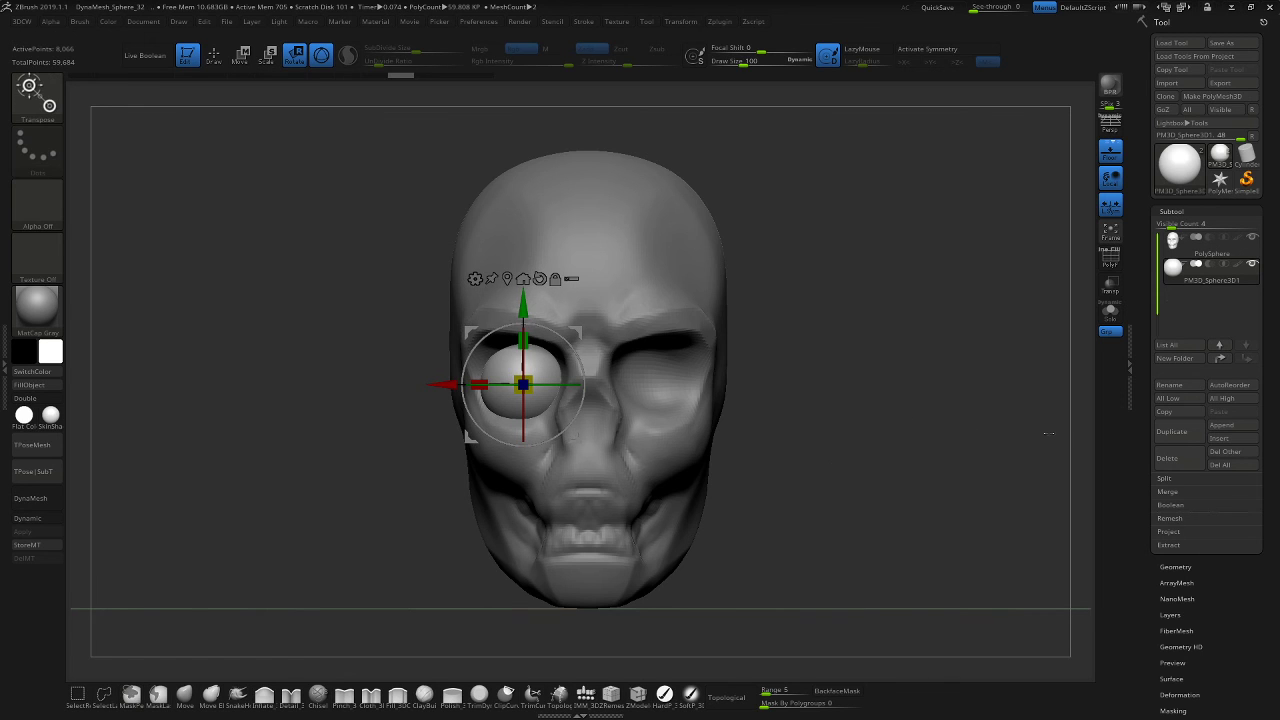
click(1184, 567)
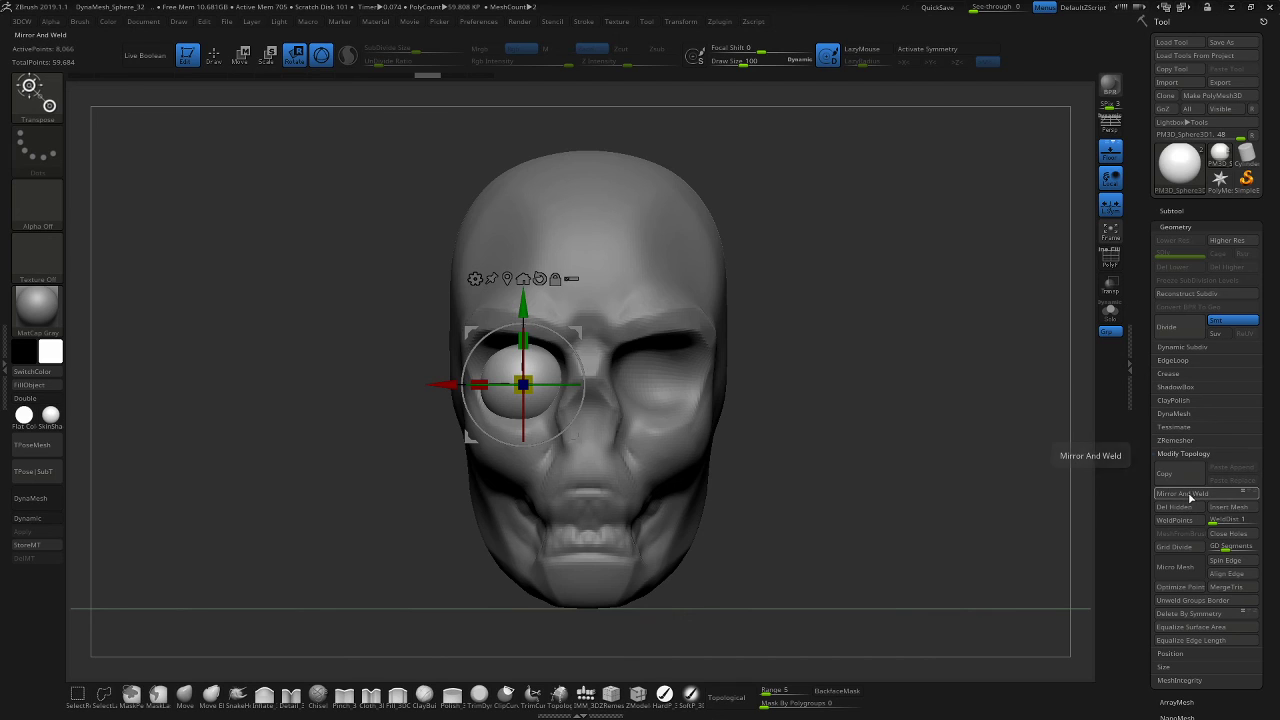
key(ctrl)
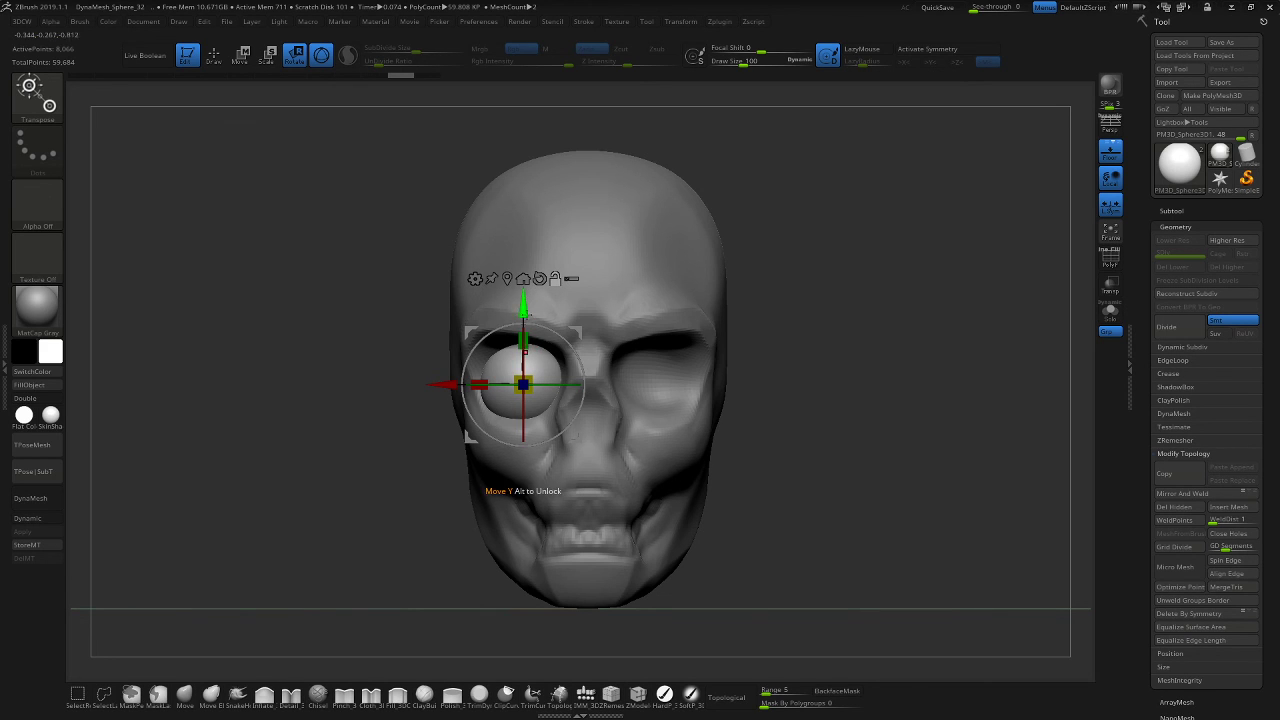
Turn on X symmetry for the eyeball and try sending its gizmo to the axis origin.
click(522, 279)
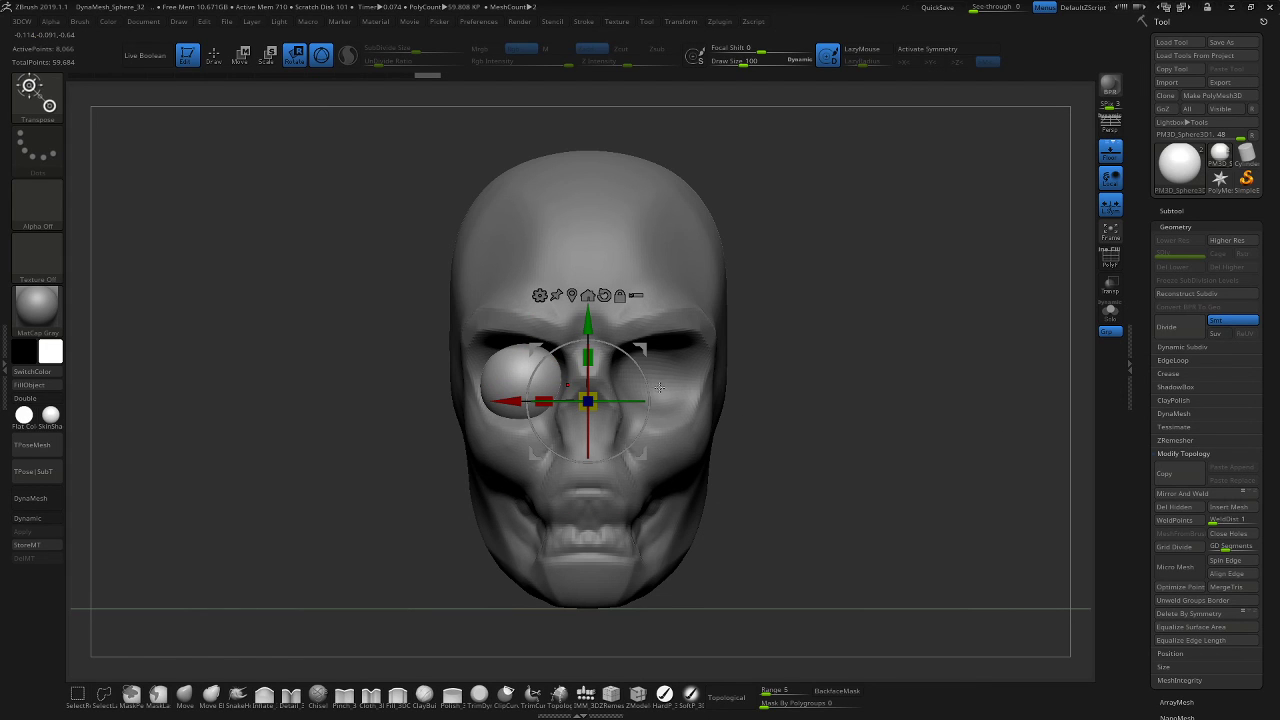
key(x)
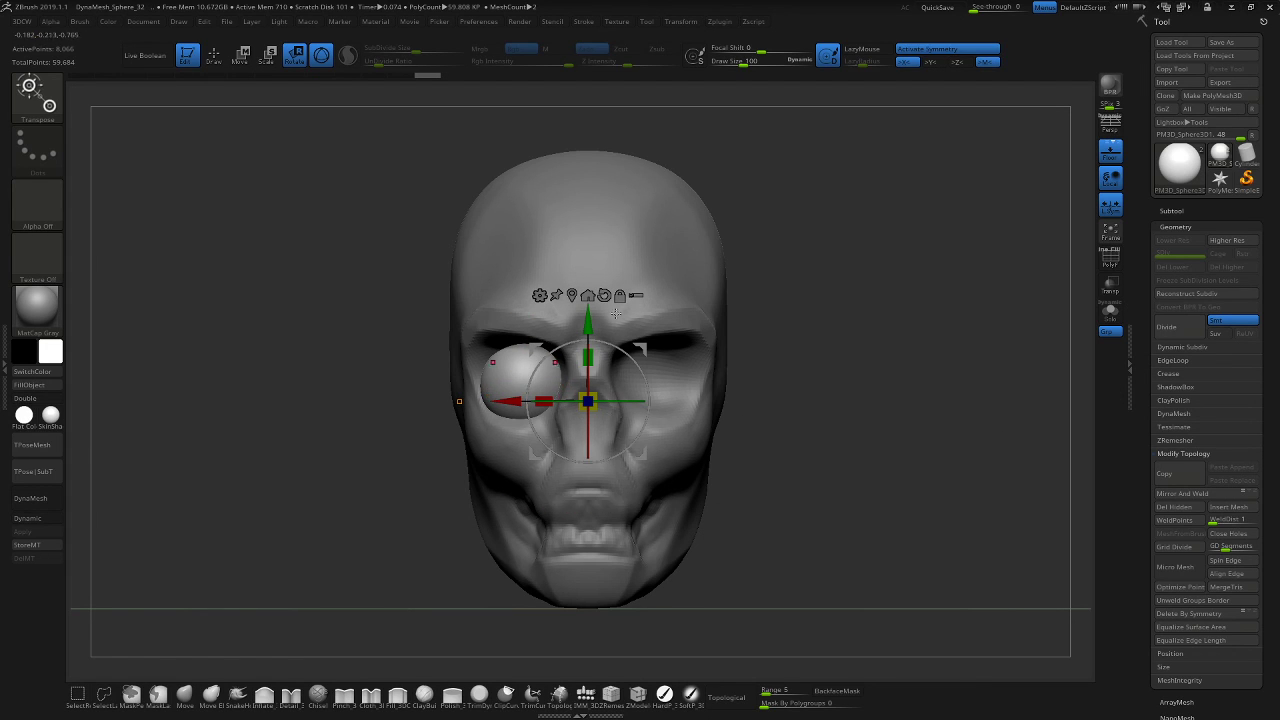
key(ctrl+z)
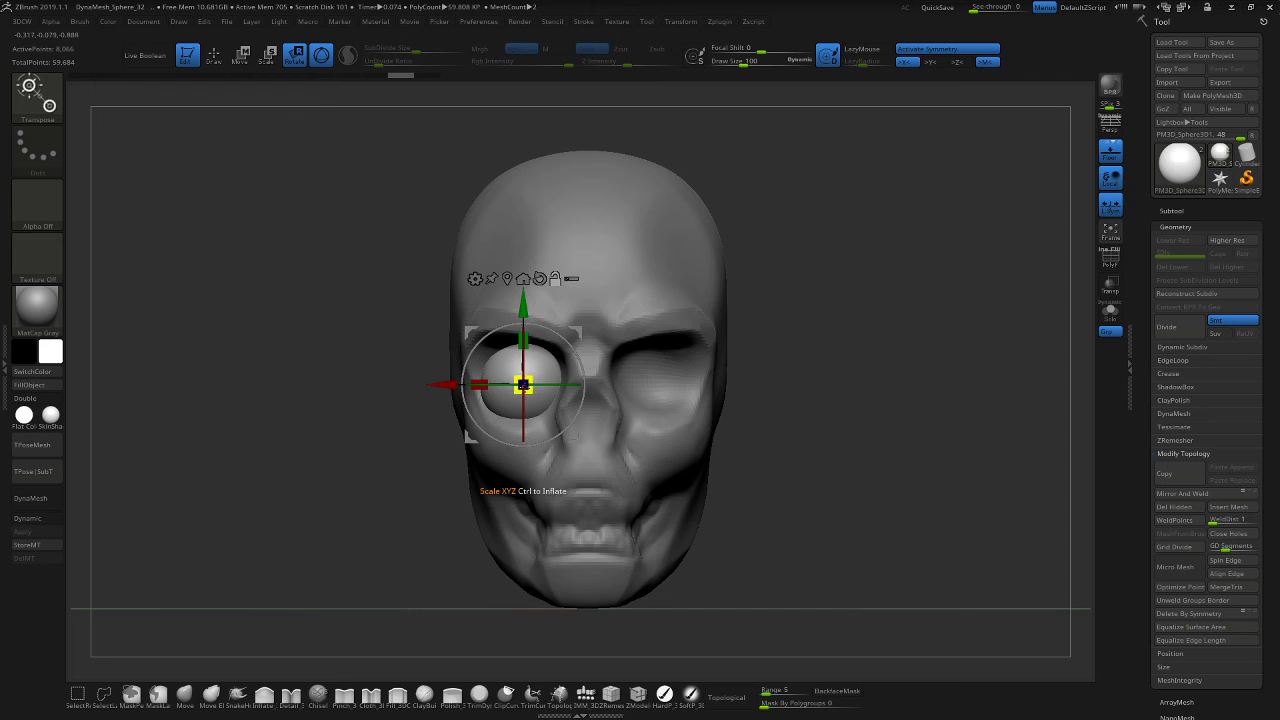
alt+drag(447, 385, 511, 385)
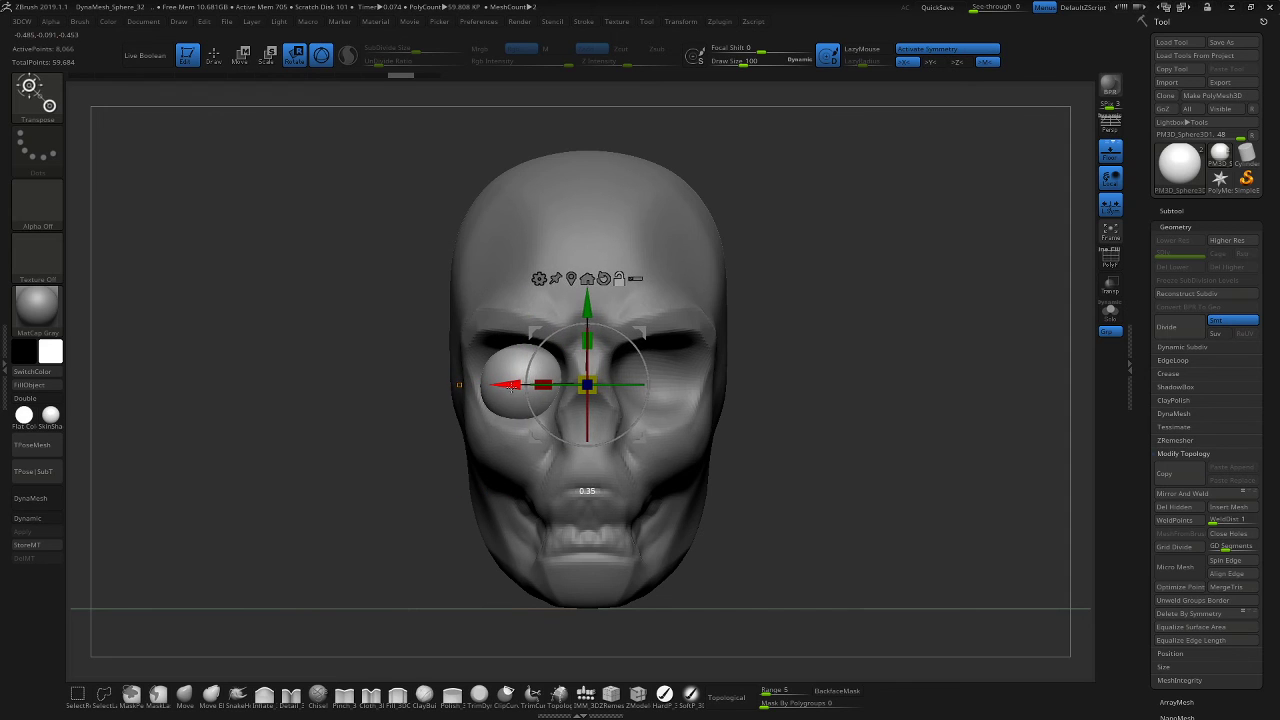
click(571, 280)
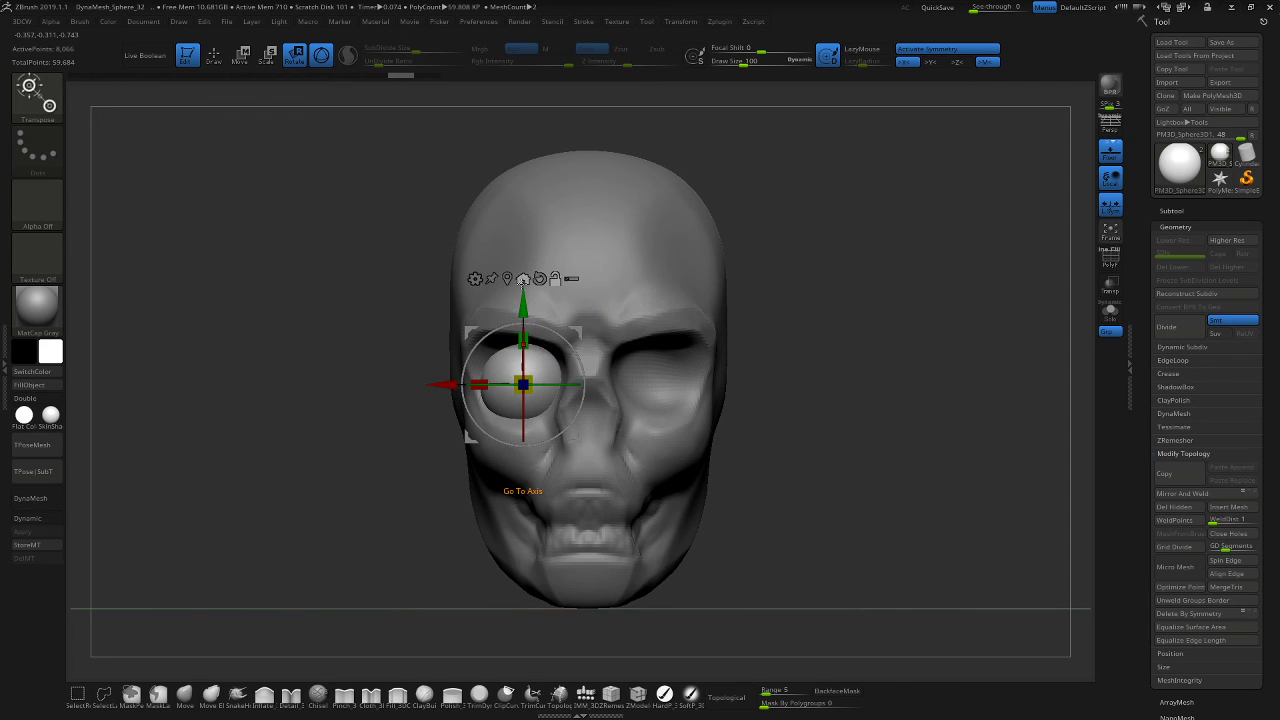
click(523, 281)
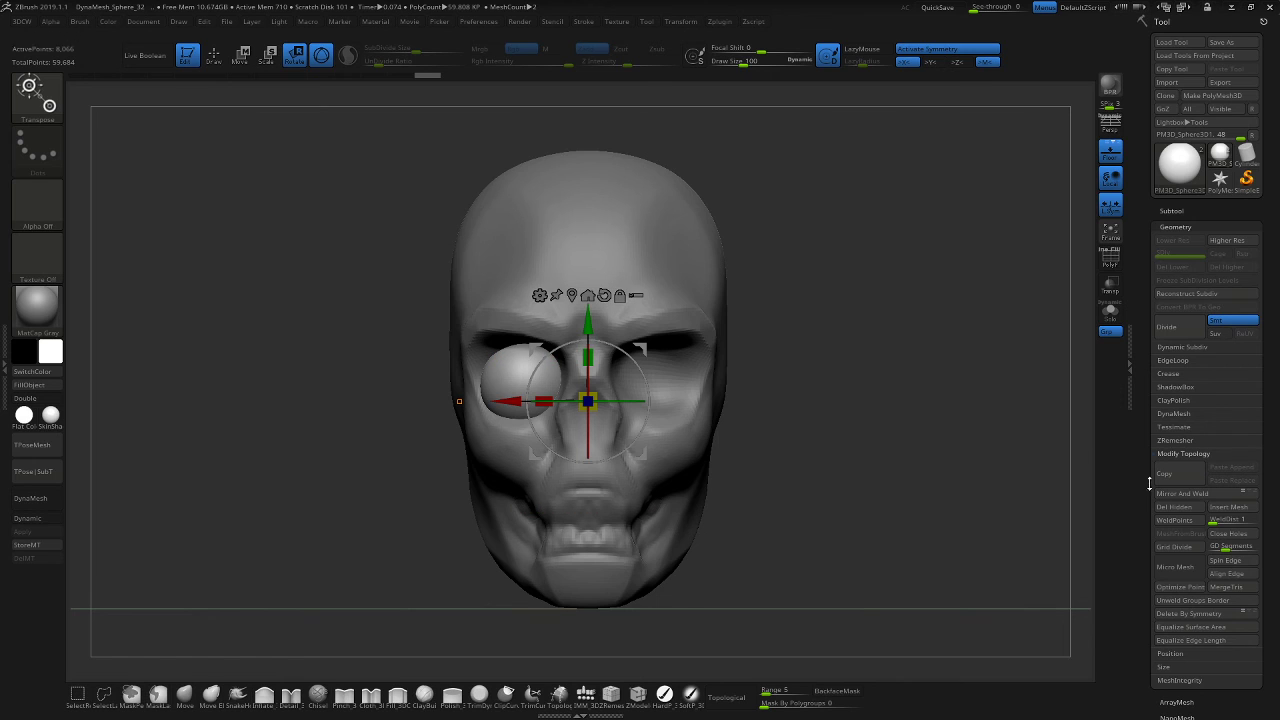
key(ctrl)
key(ctrl+z)
Mirror the eyeball across the X axis with SubTool Master, appending the copy as a new subtool.
key(w)
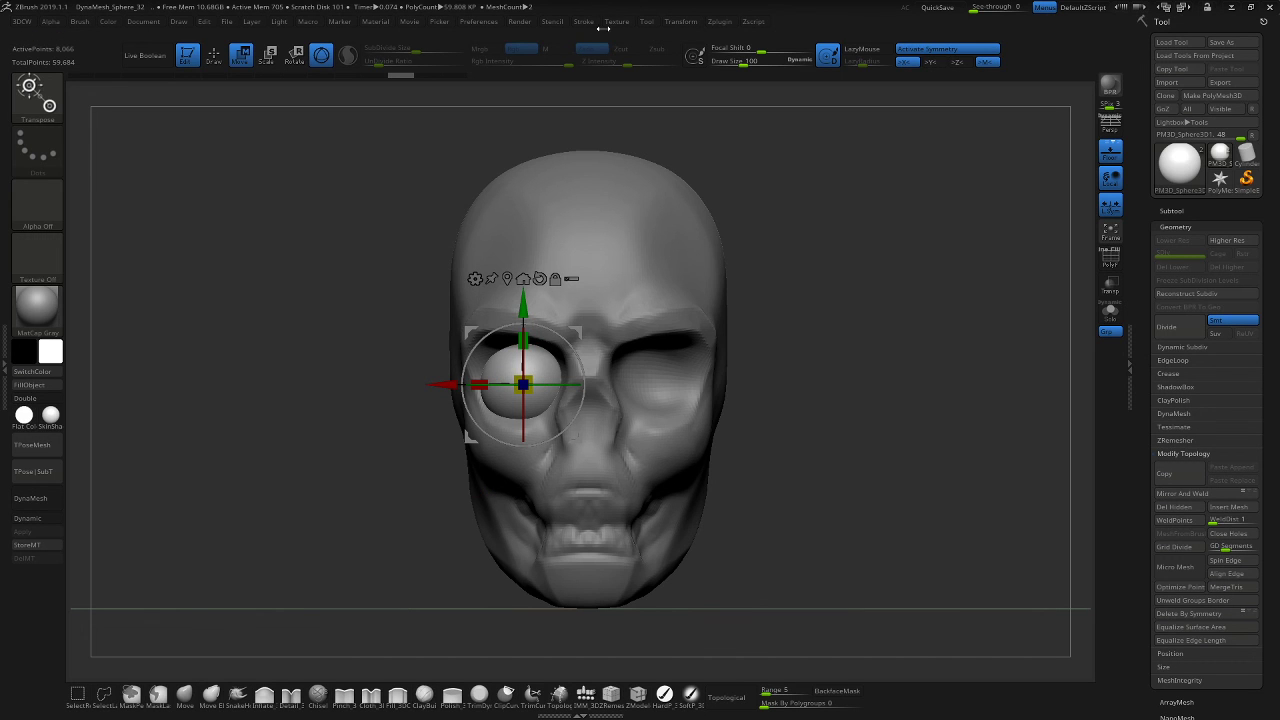
click(645, 22)
mouse_move(684, 22)
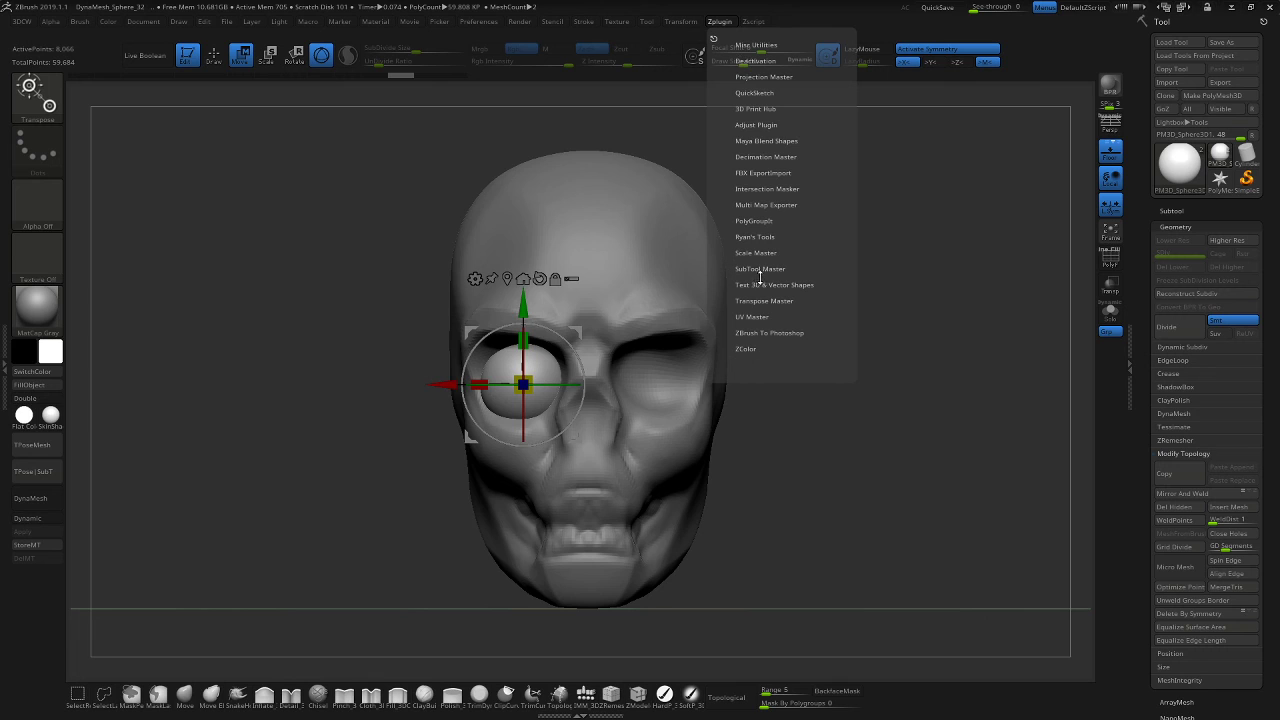
click(765, 269)
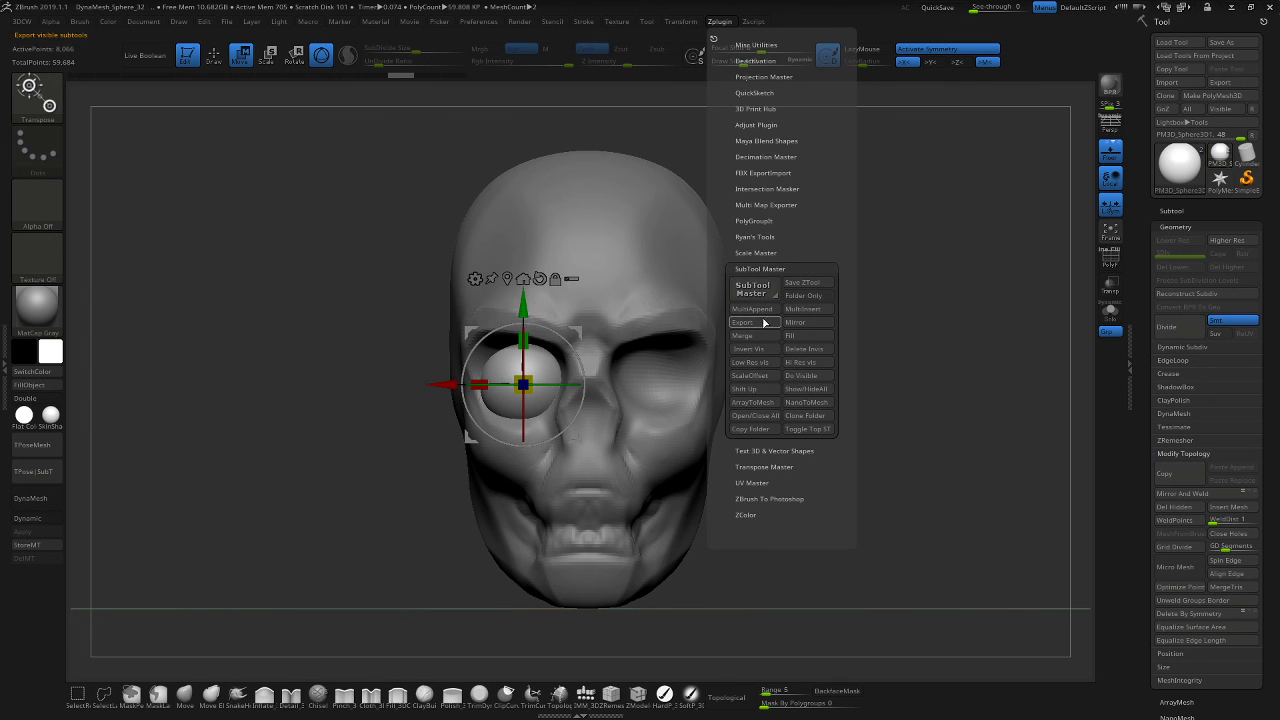
click(792, 321)
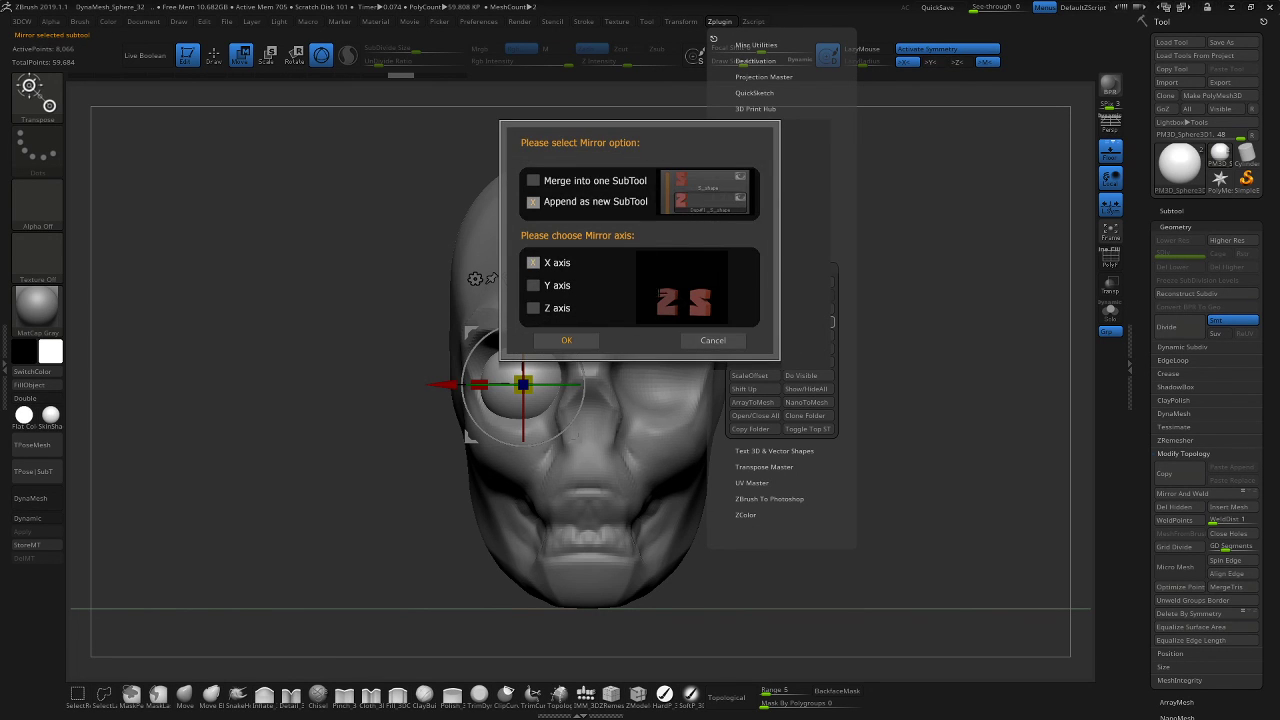
click(580, 339)
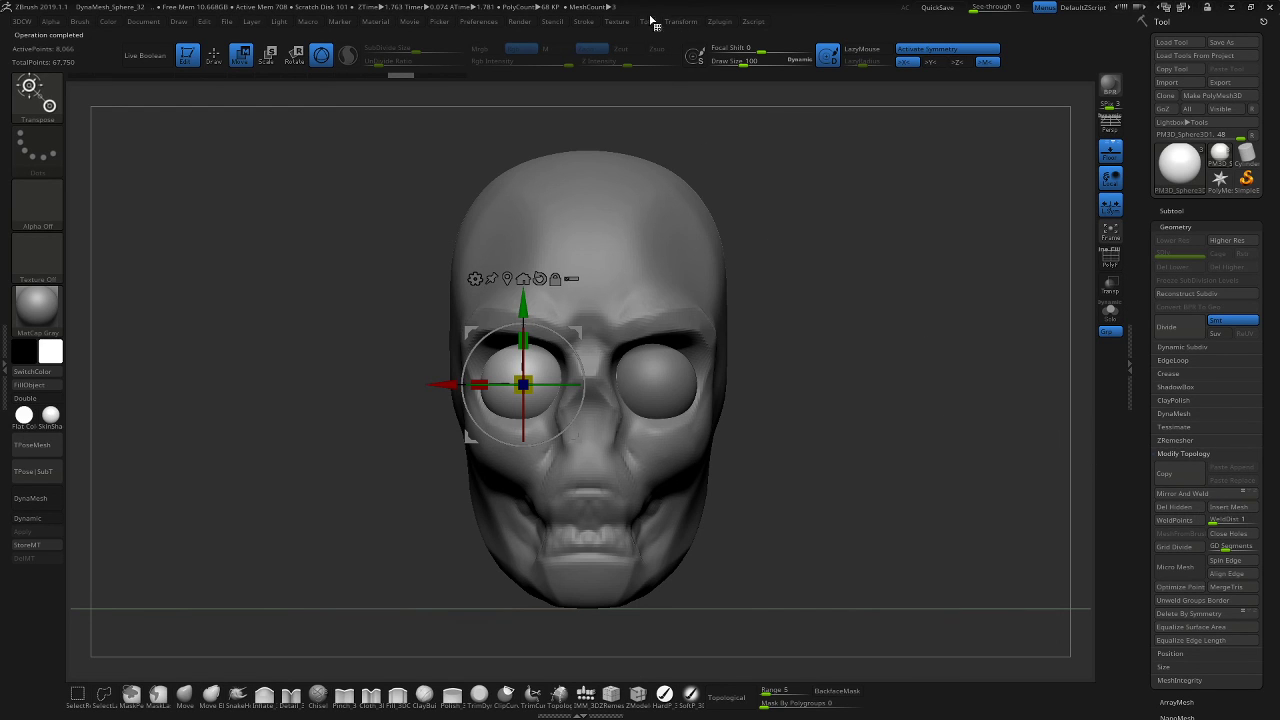
click(720, 21)
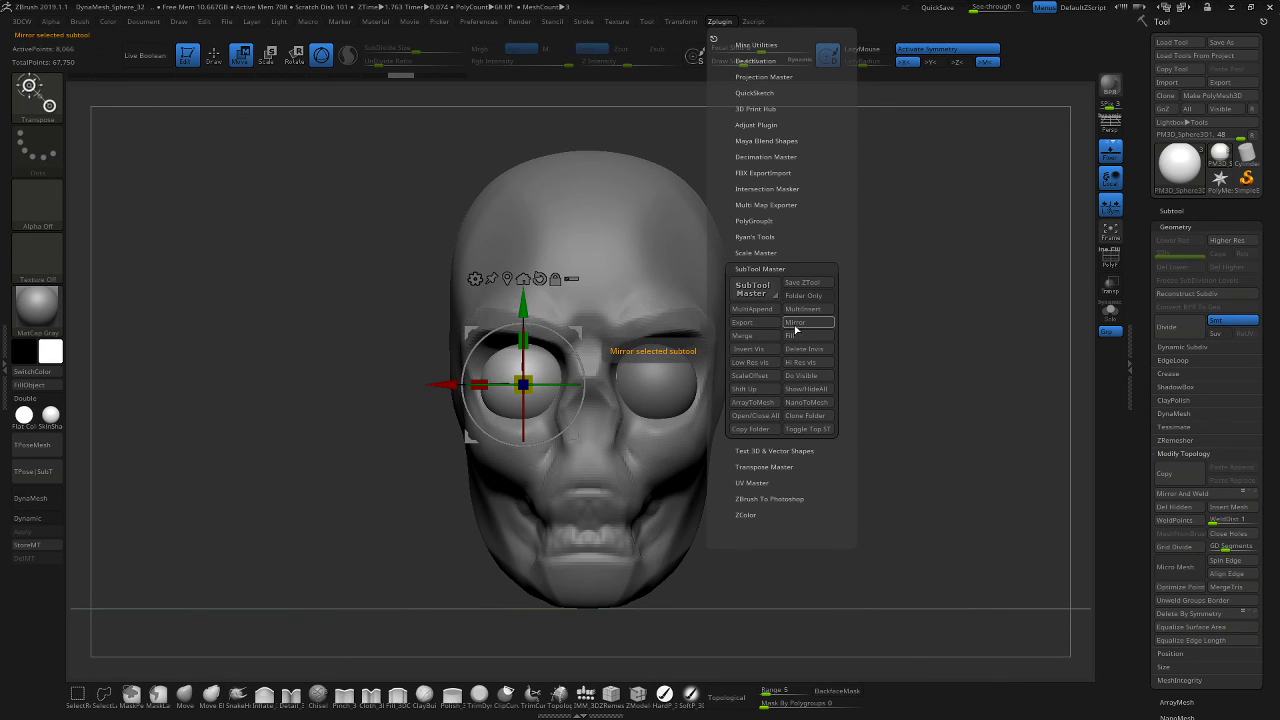
click(797, 324)
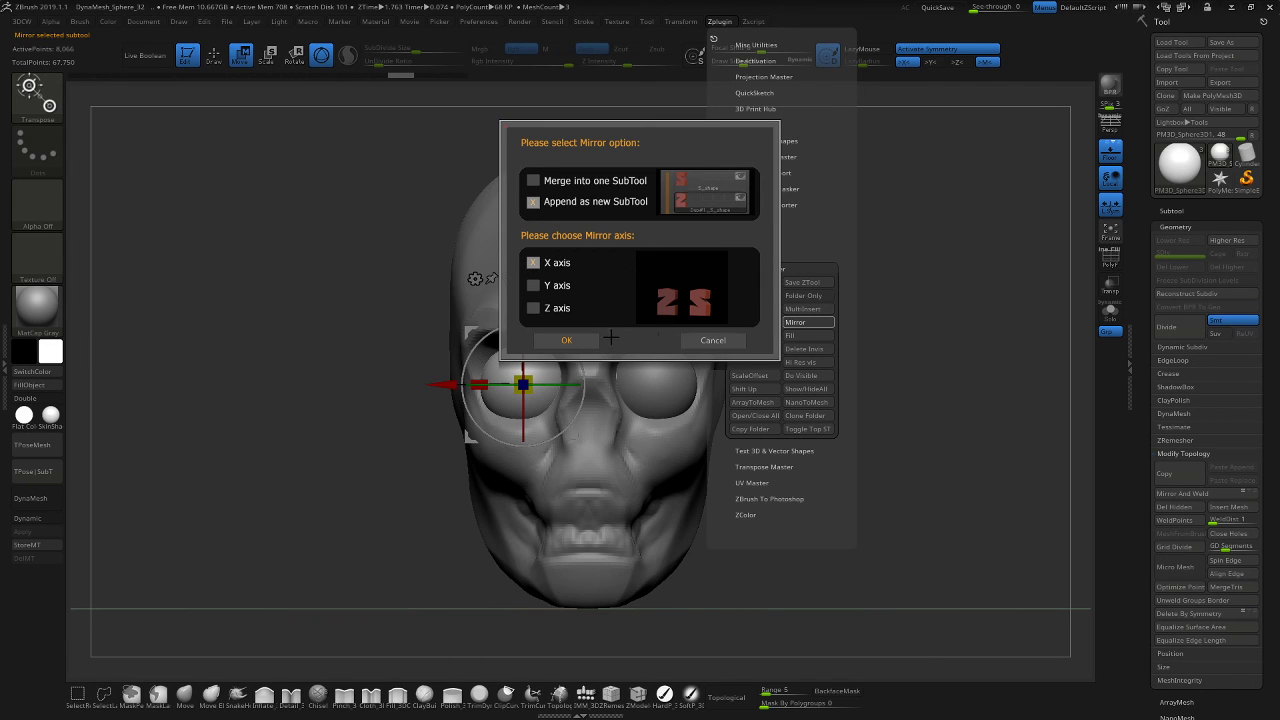
click(708, 340)
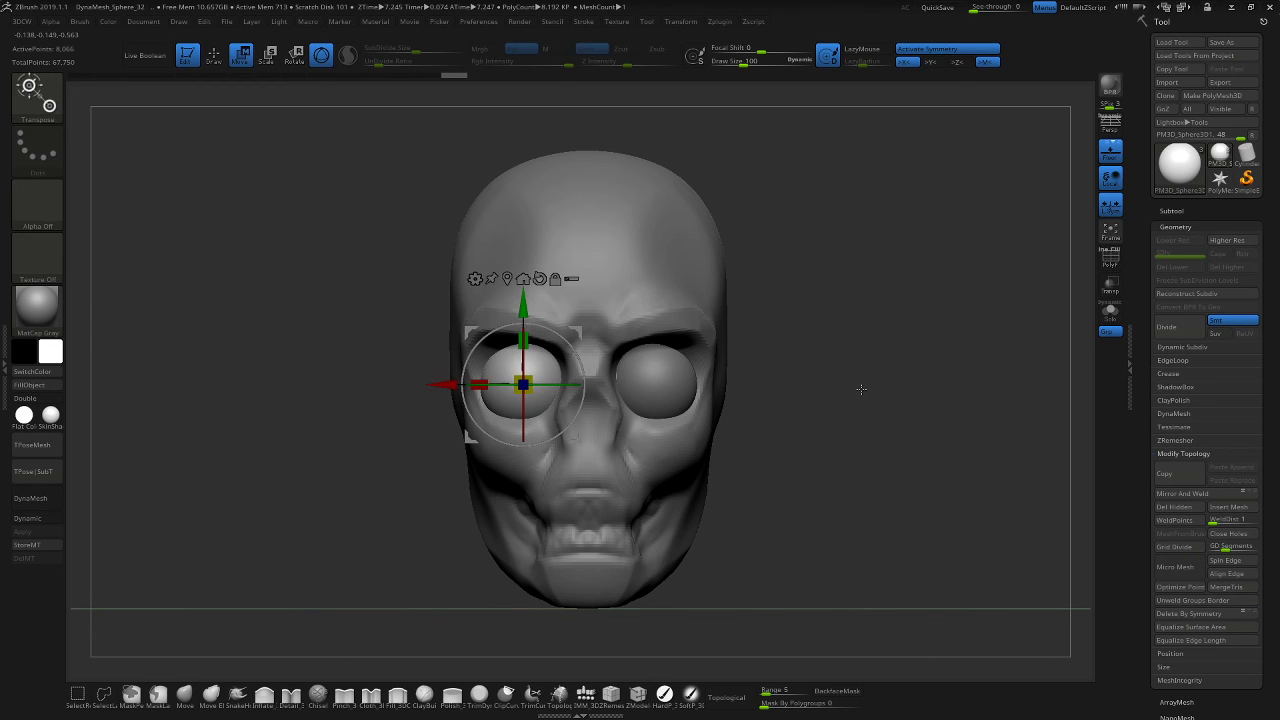
Make the PolySphere head the active subtool, face it frontally and choose the Move brush for sculpting.
key(q)
mouse_move(863, 386)
mouse_down()
mouse_move(923, 394)
mouse_move(846, 429)
mouse_move(826, 417)
mouse_move(900, 416)
mouse_up()
click(1171, 211)
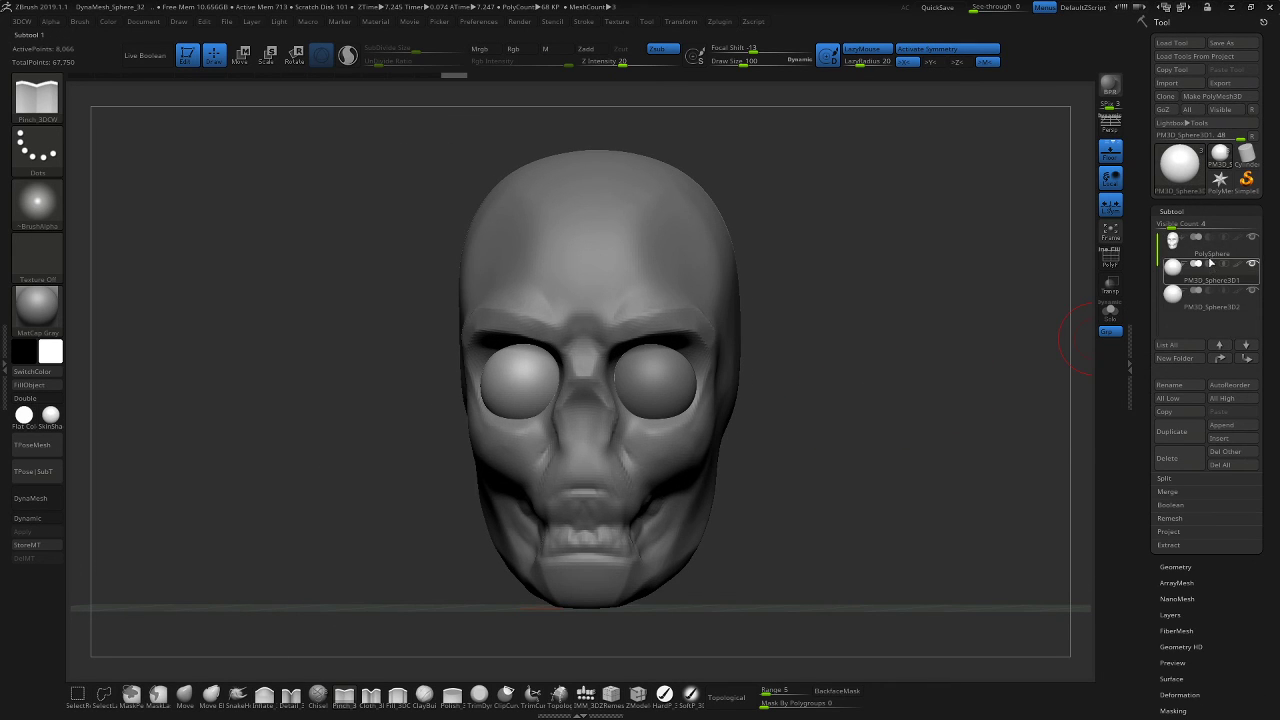
click(1200, 241)
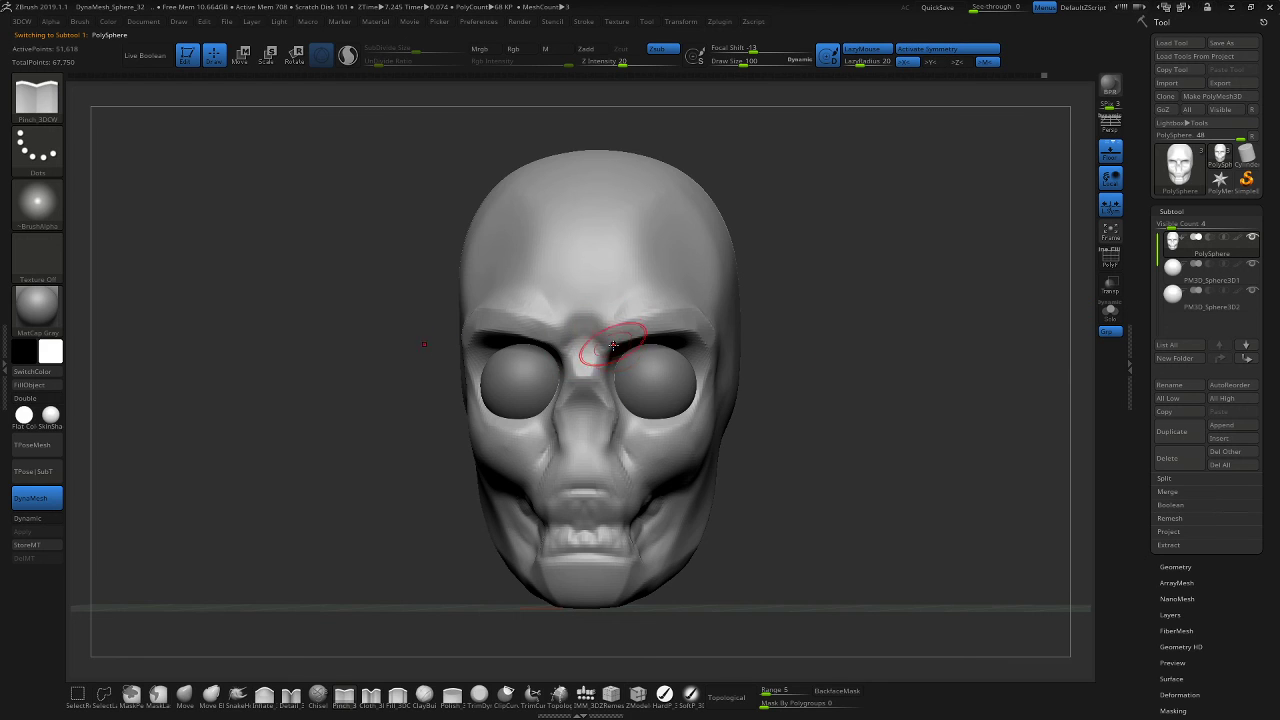
shift+drag(789, 371, 795, 375)
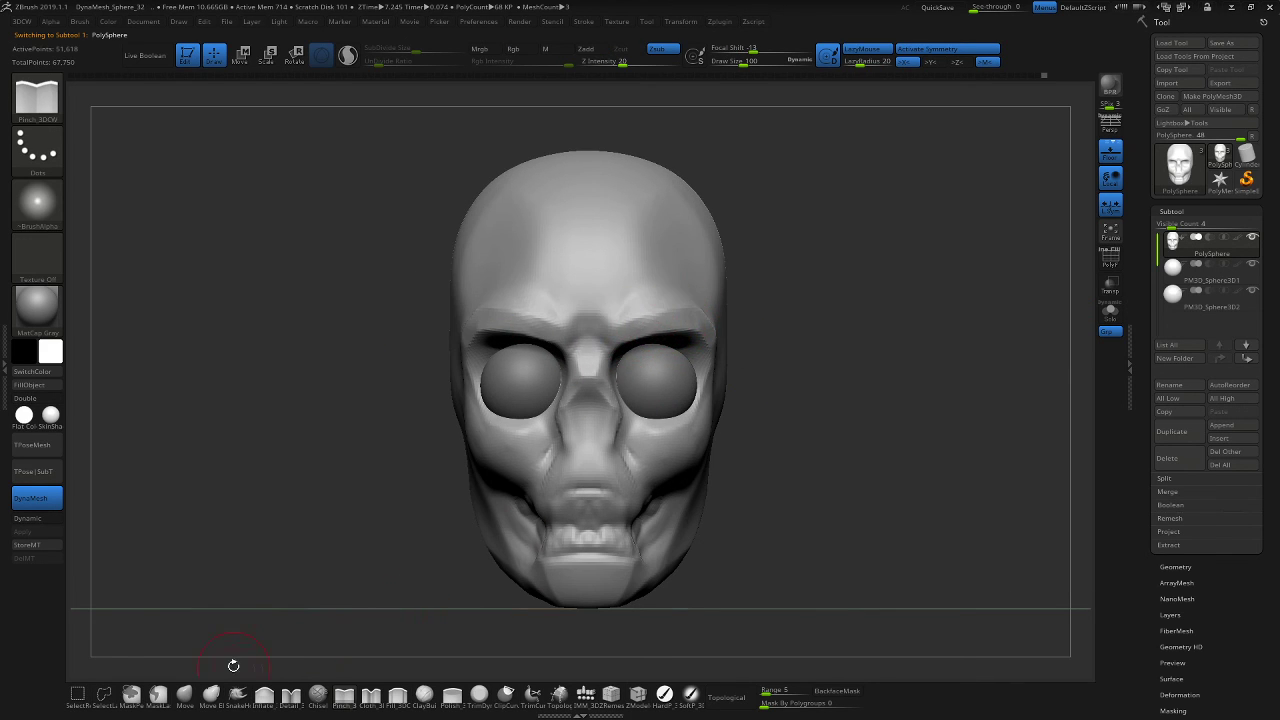
click(184, 694)
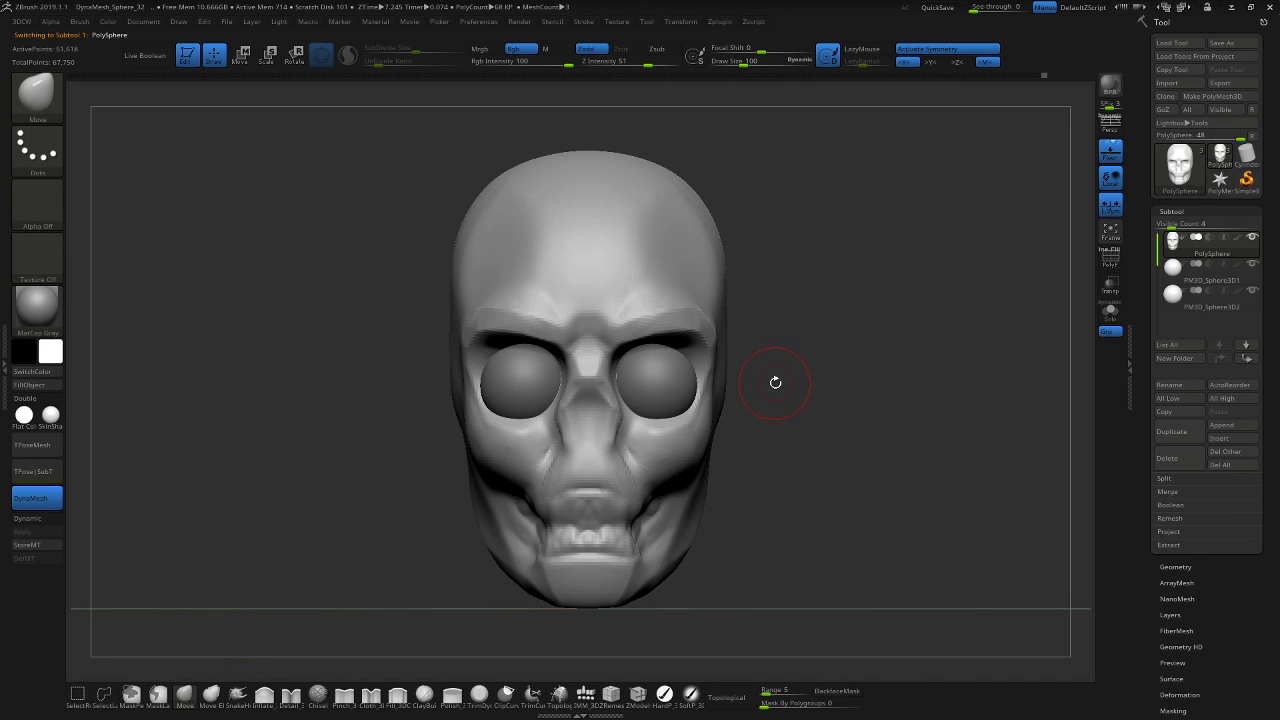
Enlarge the Move brush to a draw size of about 191 and pull the lower eye socket rims up over the eyeballs.
key(s)
mouse_move(781, 375)
mouse_down()
mouse_move(807, 377)
mouse_move(793, 376)
mouse_up()
drag(647, 436, 650, 424)
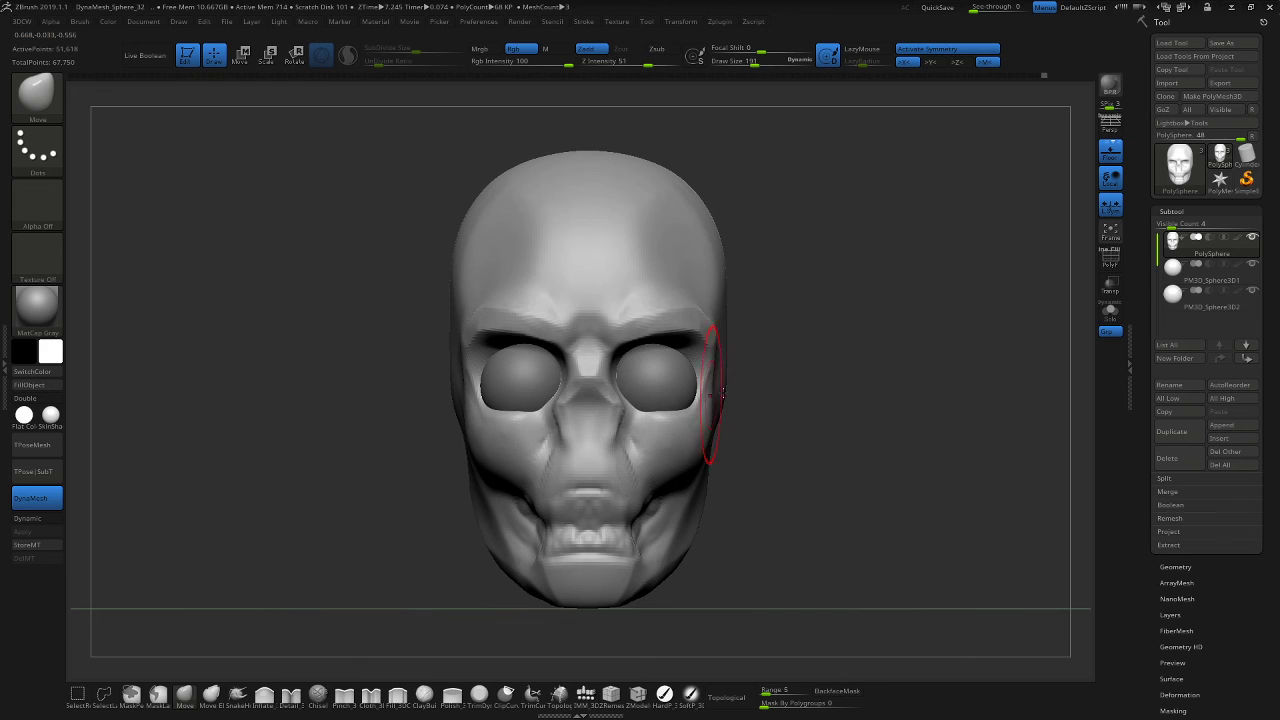
drag(720, 392, 837, 391)
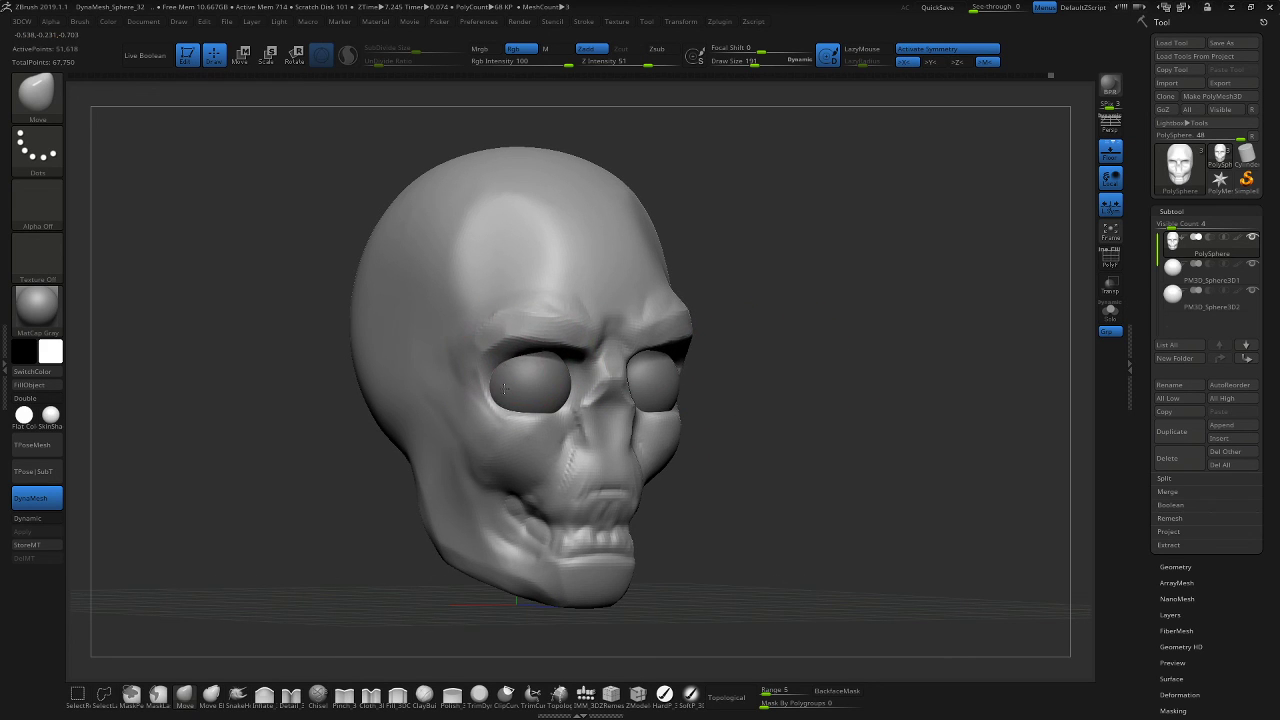
Pull the upper socket rims and outer corners over the eyeballs into eyelid shapes, smoothing around the eyes.
mouse_move(512, 347)
mouse_down()
mouse_move(513, 359)
mouse_move(562, 364)
mouse_up()
mouse_move(837, 361)
mouse_down()
mouse_move(738, 356)
mouse_move(732, 370)
mouse_up()
drag(880, 369, 900, 404)
shift+drag(718, 374, 703, 366)
drag(906, 399, 883, 363)
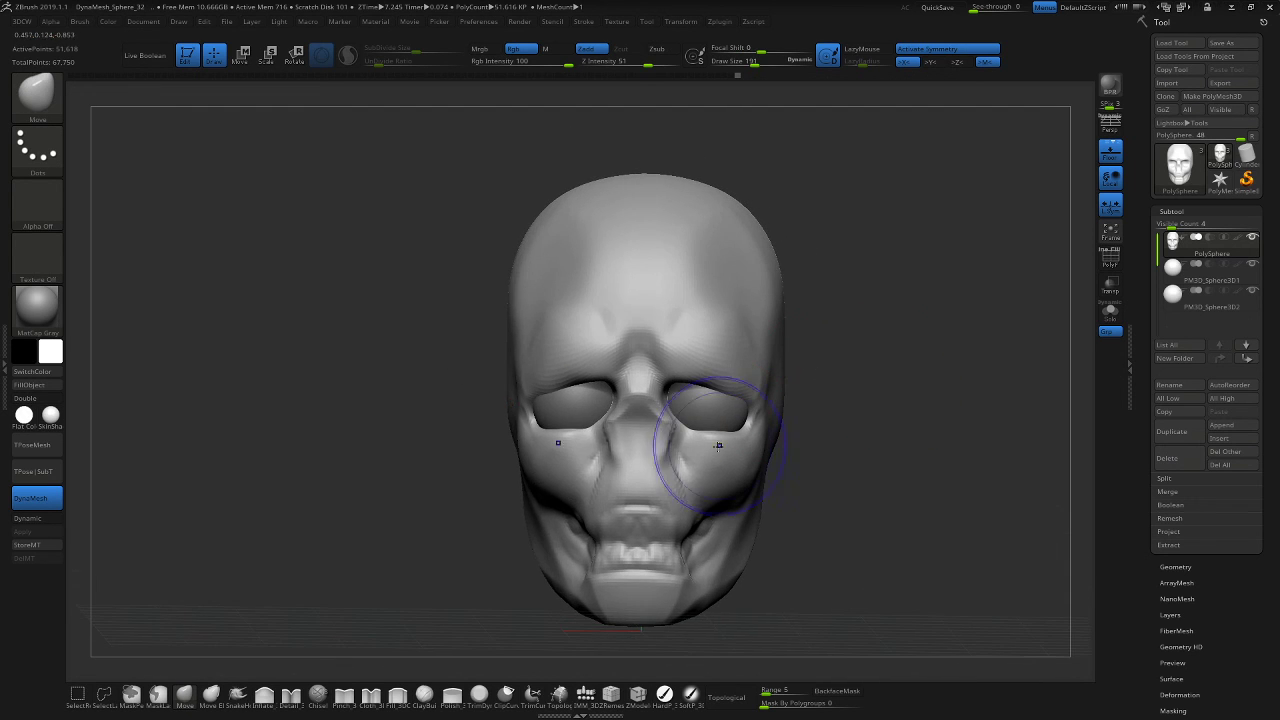
mouse_move(794, 437)
mouse_down()
mouse_move(742, 448)
mouse_move(751, 427)
mouse_up()
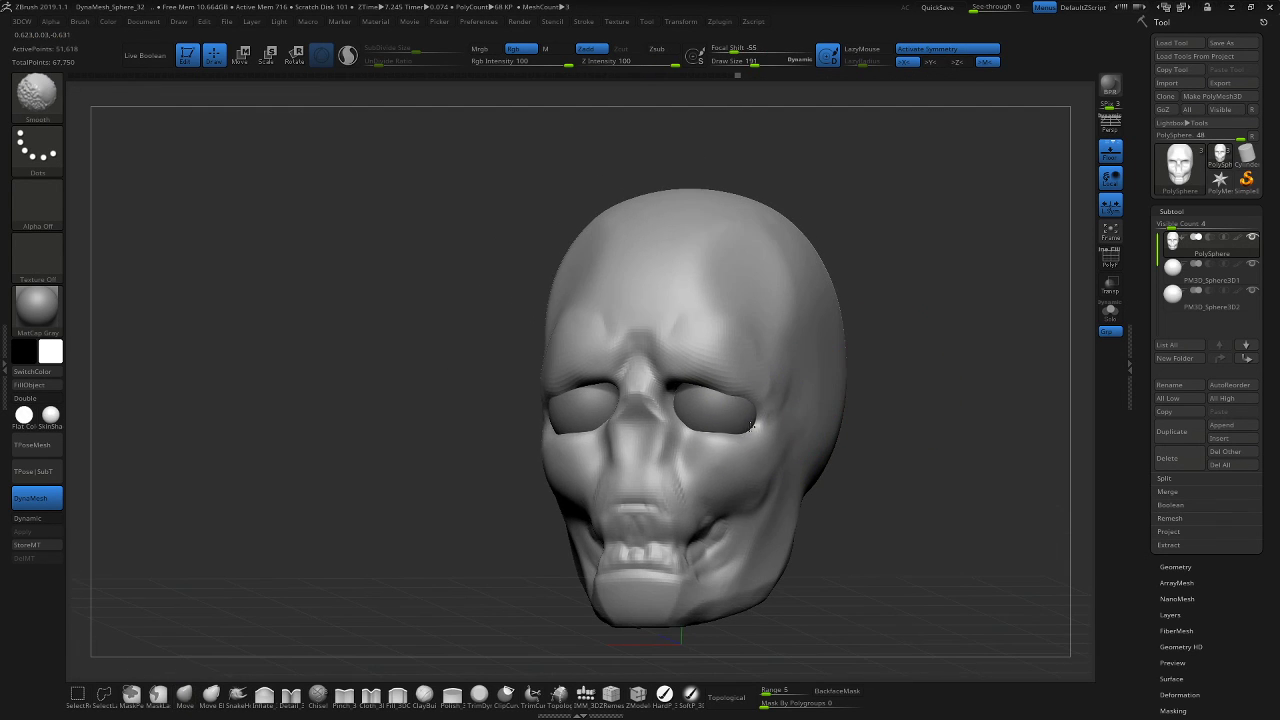
Turn perspective back on and view the whole head from a three-quarter angle.
mouse_move(920, 429)
mouse_down()
mouse_move(872, 428)
mouse_move(931, 431)
mouse_move(862, 398)
mouse_move(923, 420)
mouse_move(869, 409)
mouse_up()
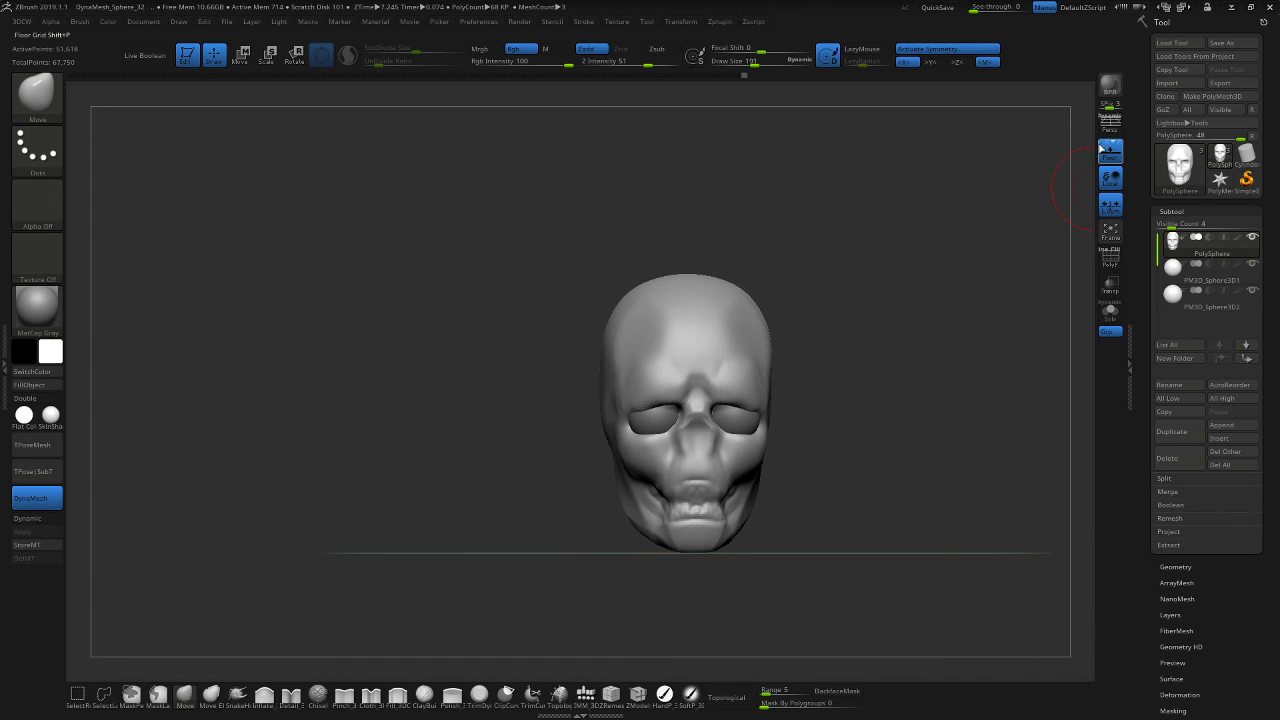
click(1110, 118)
drag(849, 314, 902, 289)
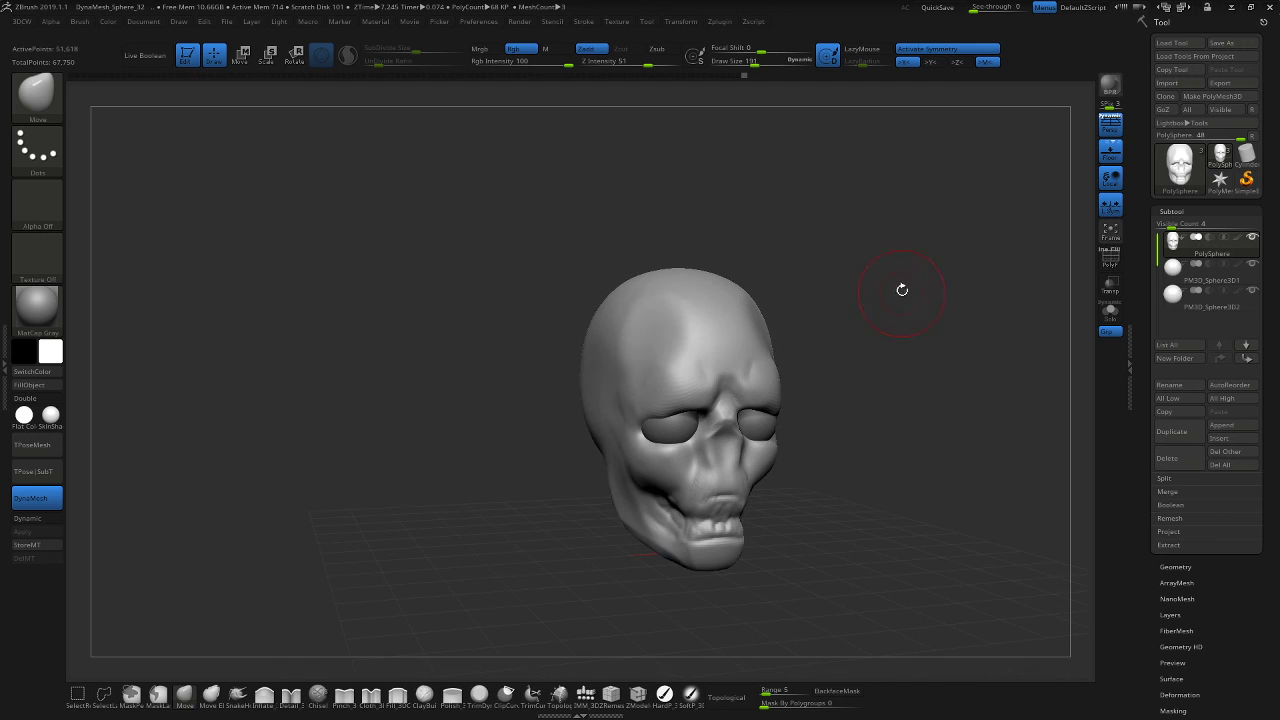